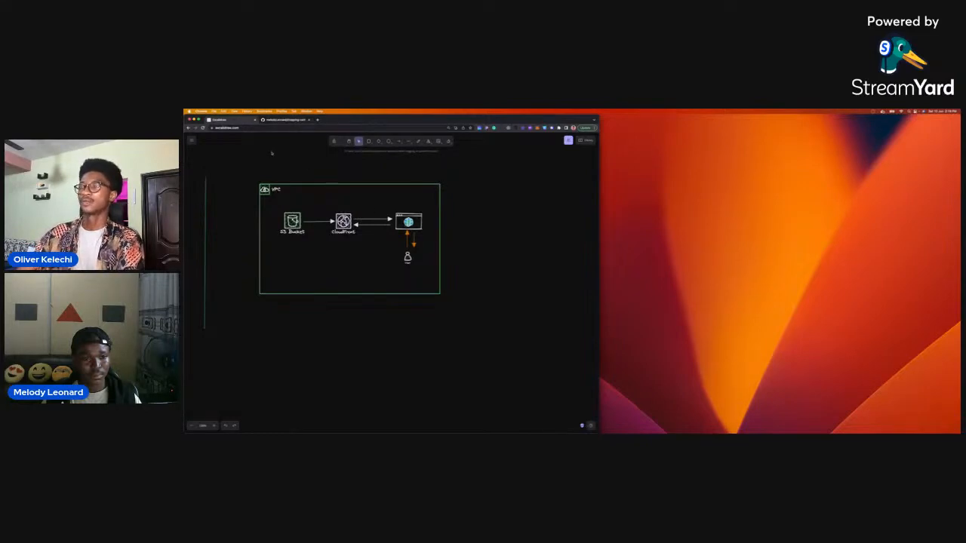
# Copy the SSH clone URL of the shopping-cart repository on GitHub.
pyautogui.click(291, 121)
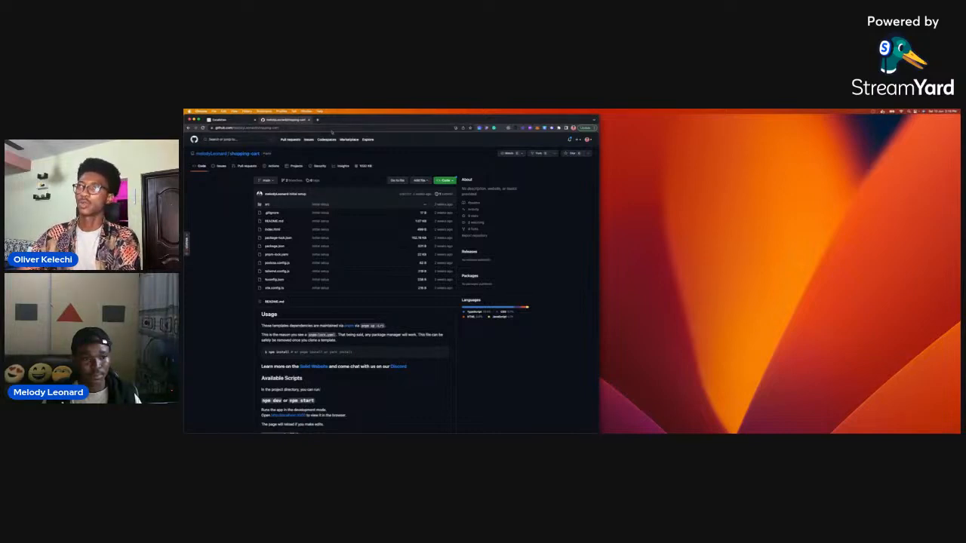
pyautogui.click(330, 128)
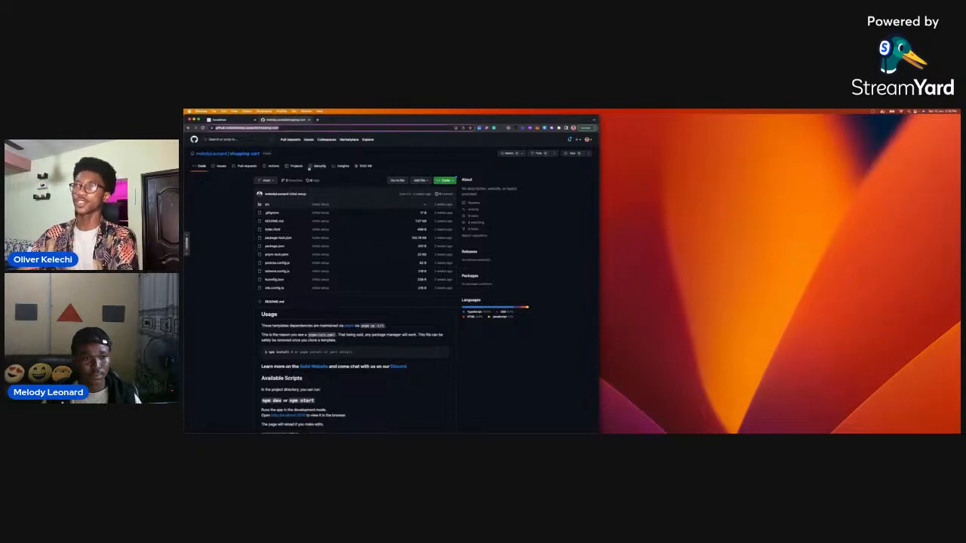
pyautogui.click(240, 225)
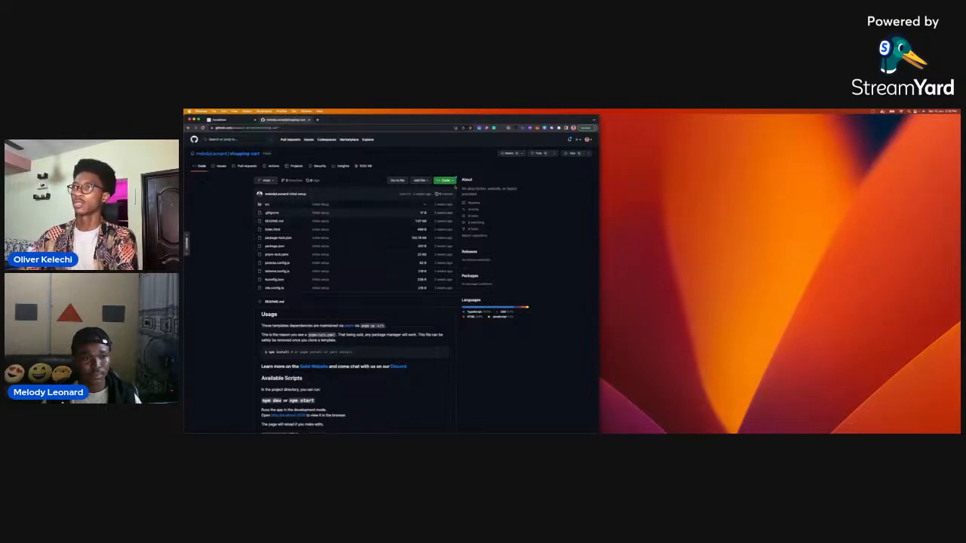
pyautogui.click(445, 180)
pyautogui.click(447, 221)
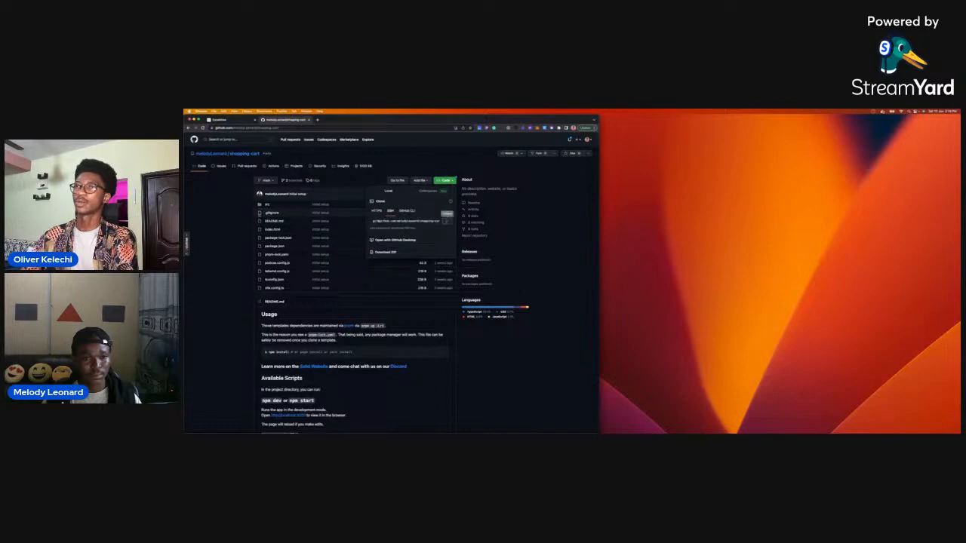
pyautogui.click(239, 218)
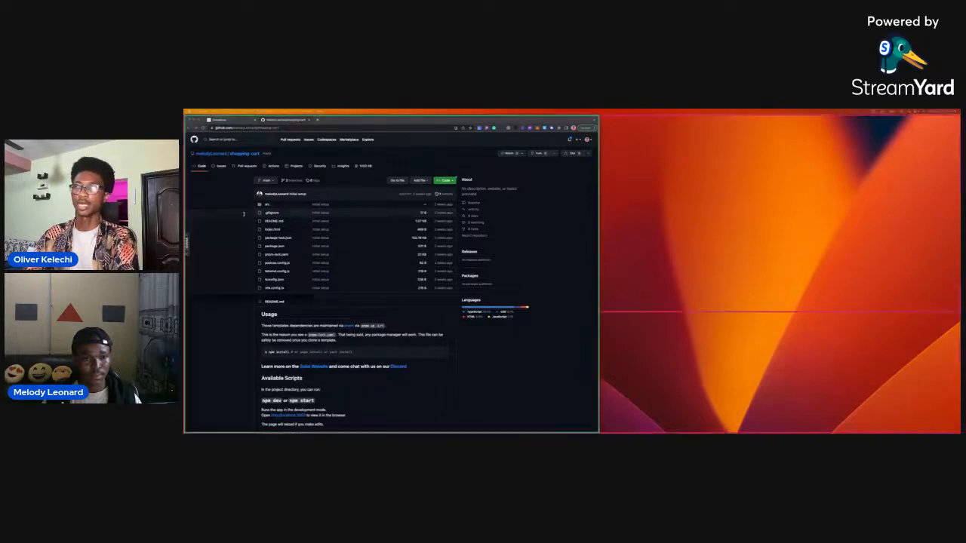
# Switch to the Terminal, clear its old output and enlarge the text several sizes for readability.
pyautogui.press('super+Tab')
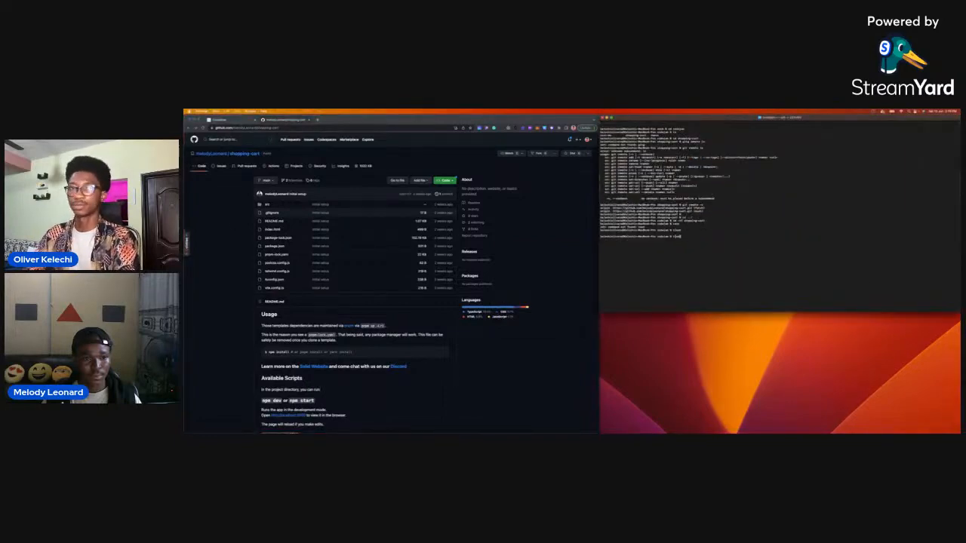
pyautogui.press('super+k')
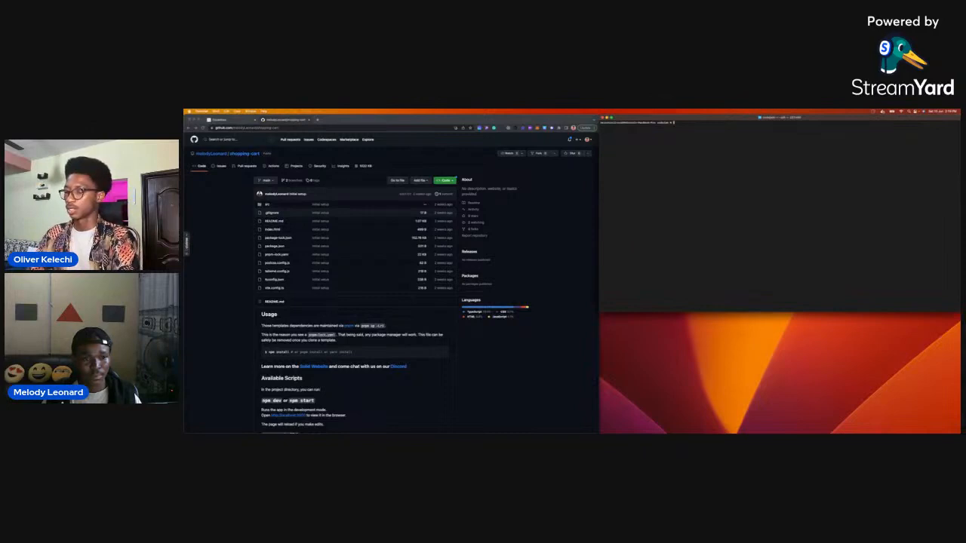
pyautogui.press('super+plus')
pyautogui.press('super+plus')
pyautogui.press('super+plus')
pyautogui.press('super+plus')
pyautogui.press('super+plus')
pyautogui.press('super+plus')
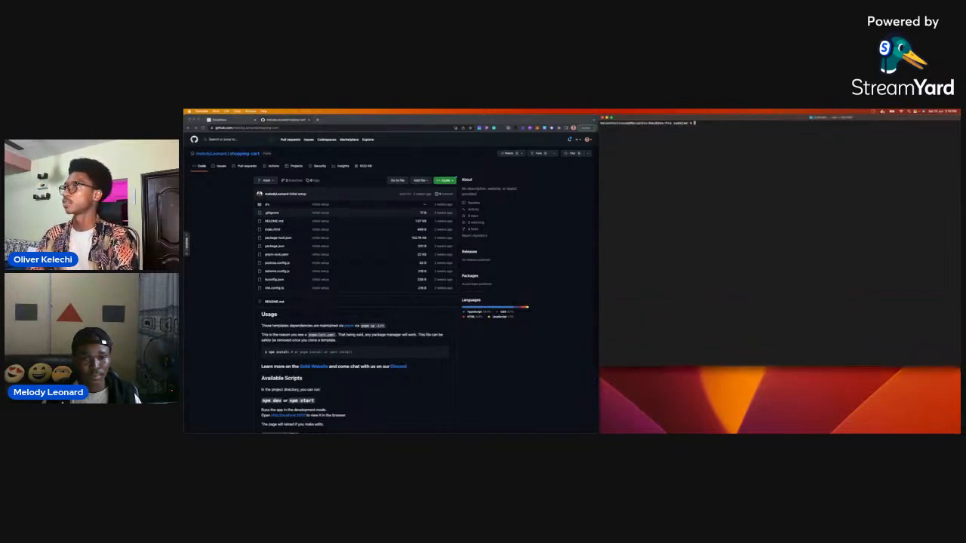
pyautogui.press('super+plus')
pyautogui.press('super+plus')
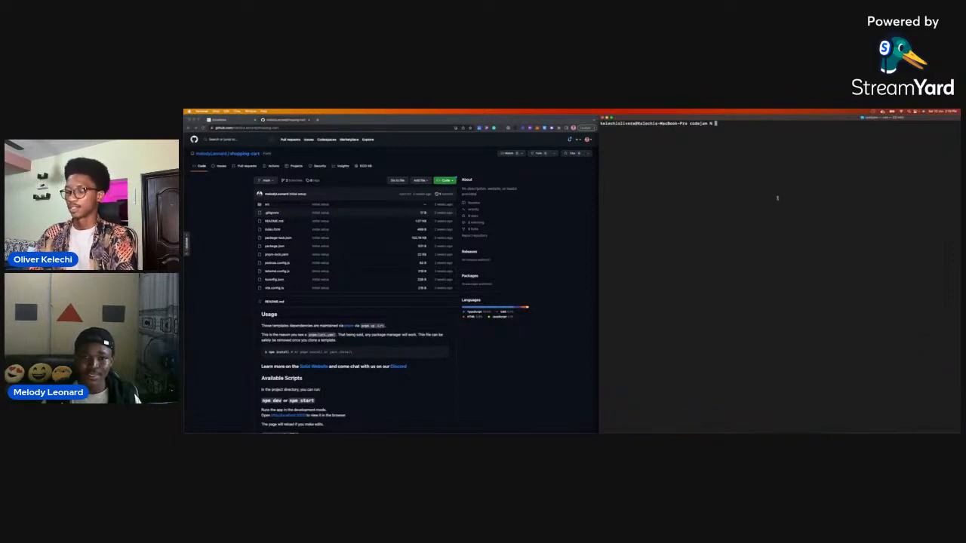
# Clone the shopping-cart repository into the codejam folder with git clone and the copied SSH URL.
pyautogui.write('git clone')
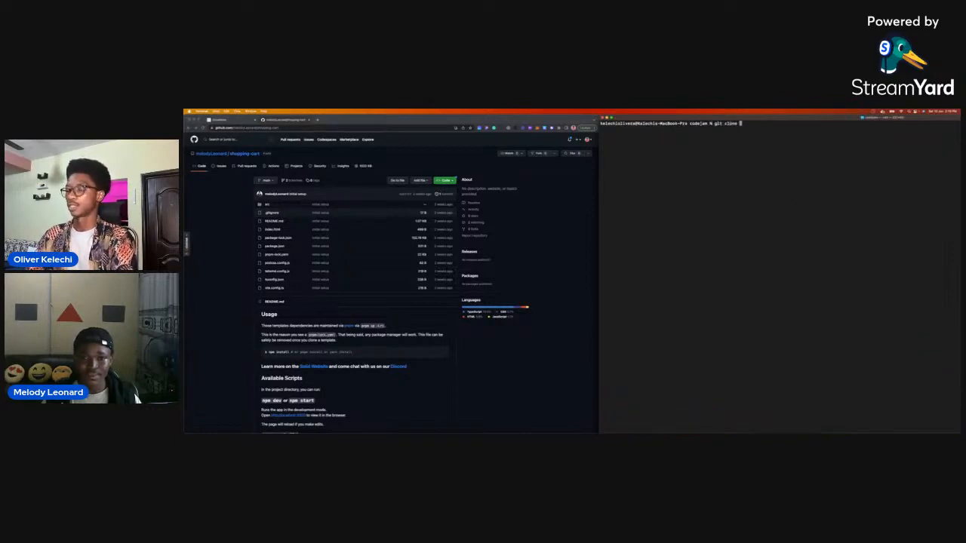
pyautogui.press('super+v')
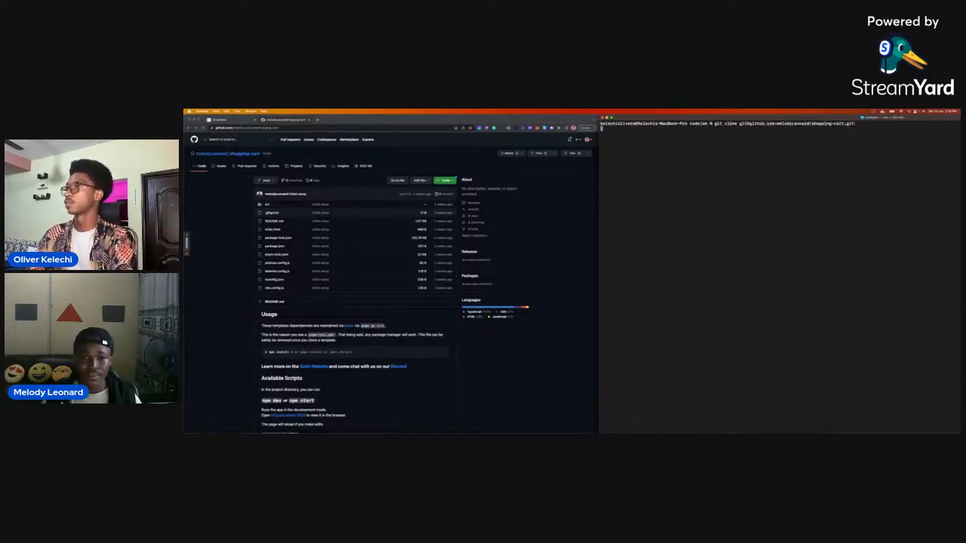
pyautogui.press('Return')
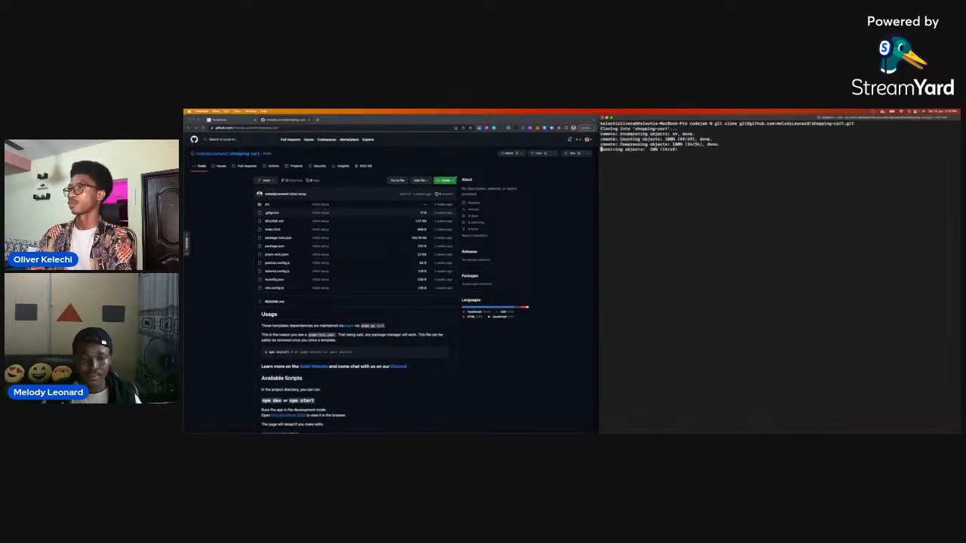
# Change the working directory to the cloned shopping-cart folder.
pyautogui.write('cd s')
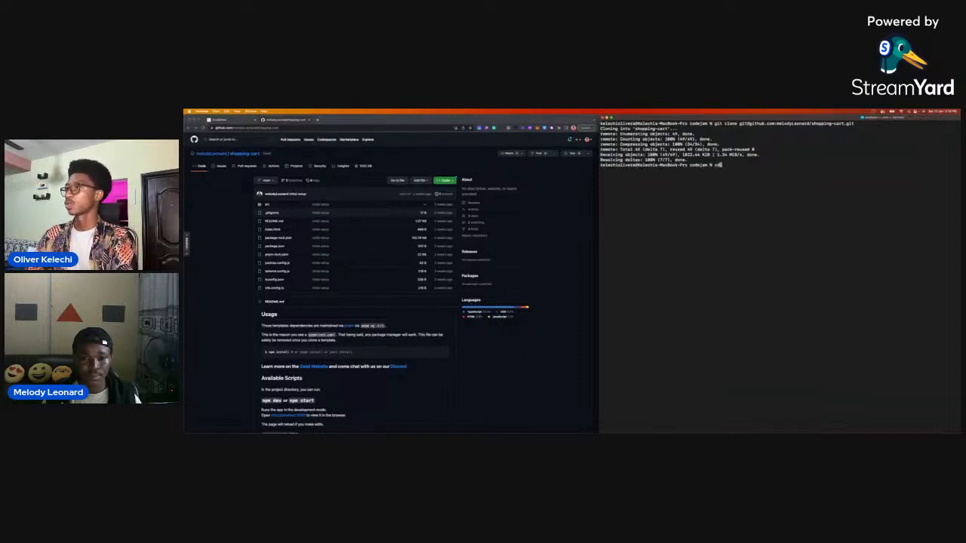
pyautogui.write('hop')
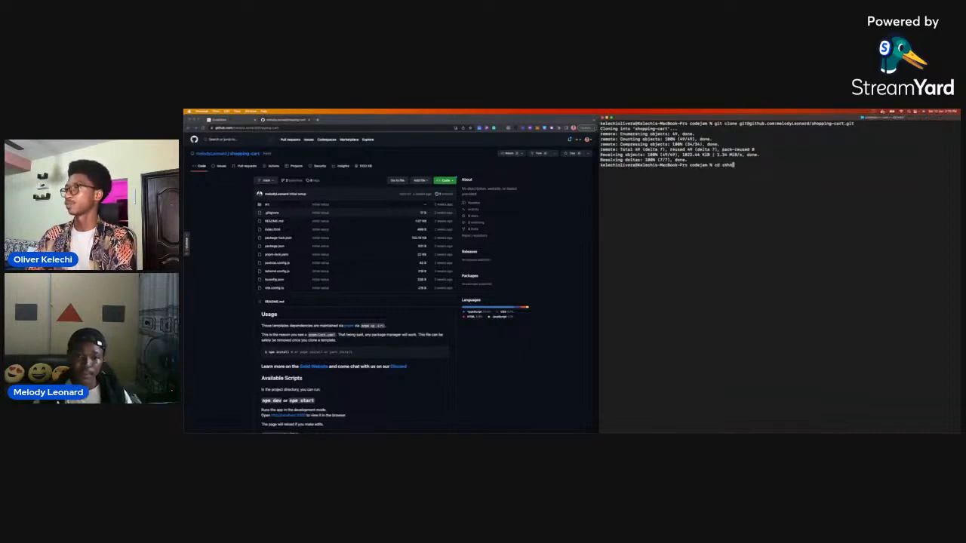
pyautogui.press('BackSpace')
pyautogui.press('BackSpace')
pyautogui.press('Tab')
pyautogui.press('Return')
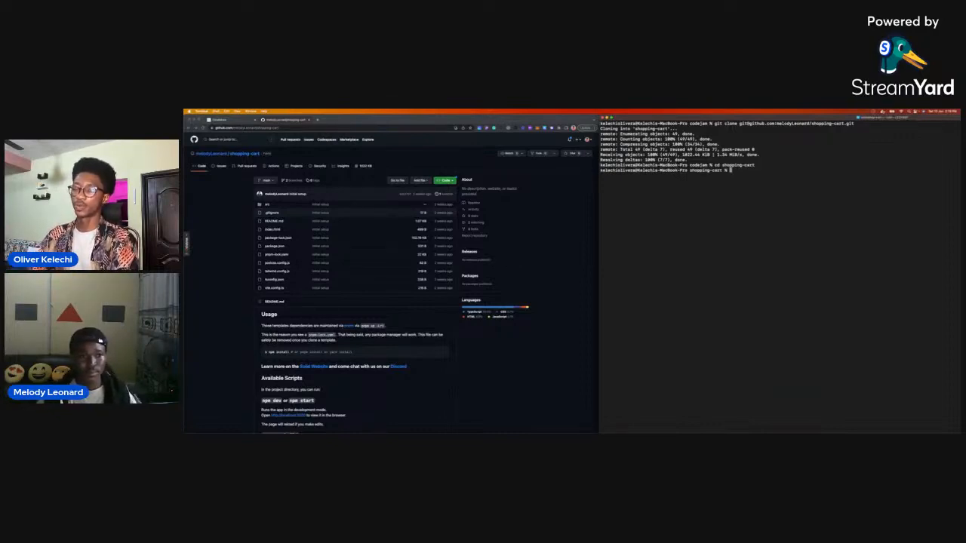
# Check the active Node version with node -v.
pyautogui.write('code')
pyautogui.press('BackSpace')
pyautogui.press('BackSpace')
pyautogui.press('BackSpace')
pyautogui.press('BackSpace')
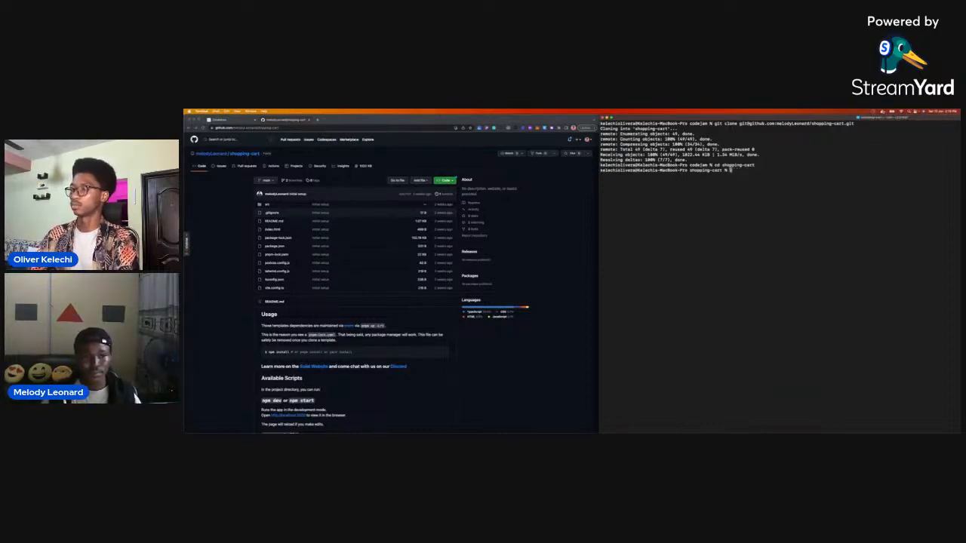
pyautogui.write('pode -v')
pyautogui.press('Return')
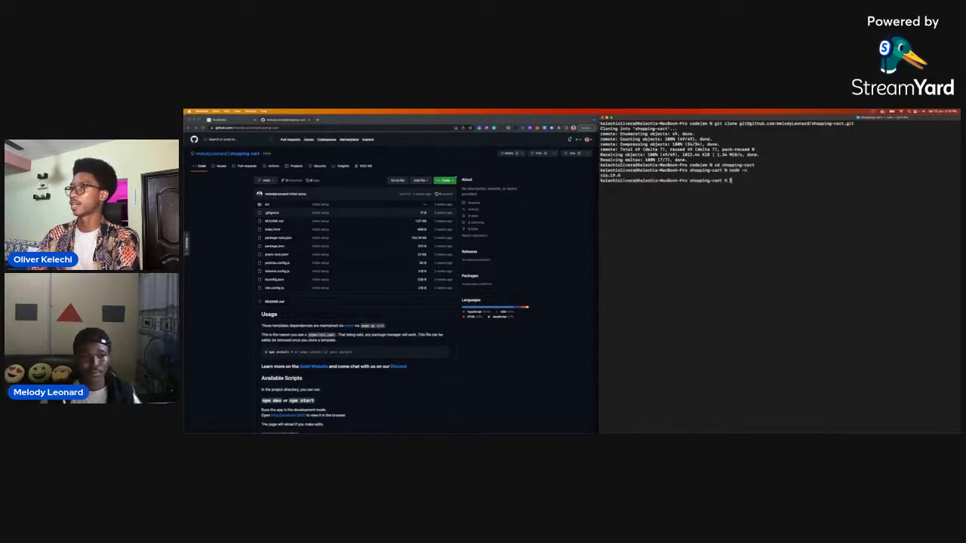
# Switch the active Node version to 18 with nvm use 18.
pyautogui.write('nvm use')
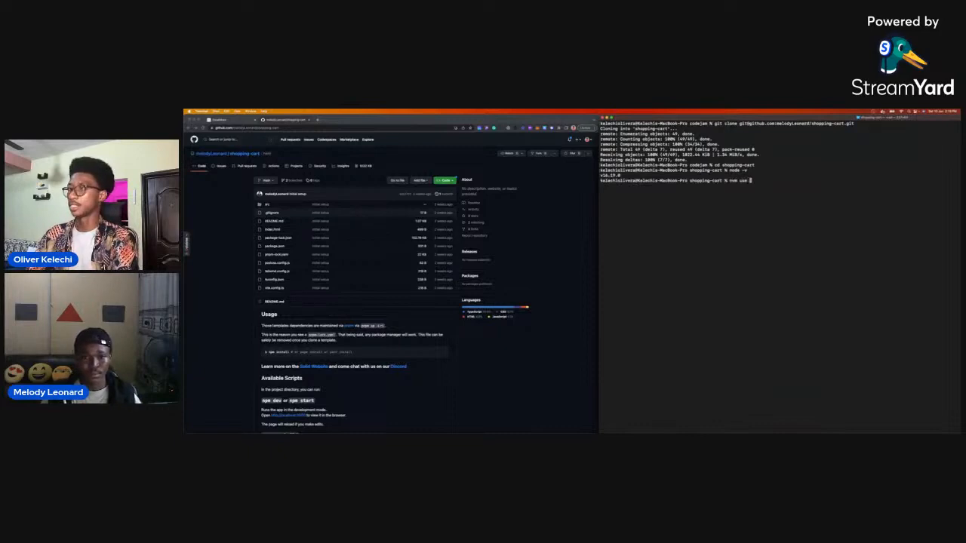
pyautogui.press('BackSpace')
pyautogui.press('BackSpace')
pyautogui.press('BackSpace')
pyautogui.press('BackSpace')
pyautogui.write('l')
pyautogui.press('BackSpace')
pyautogui.write('use 1')
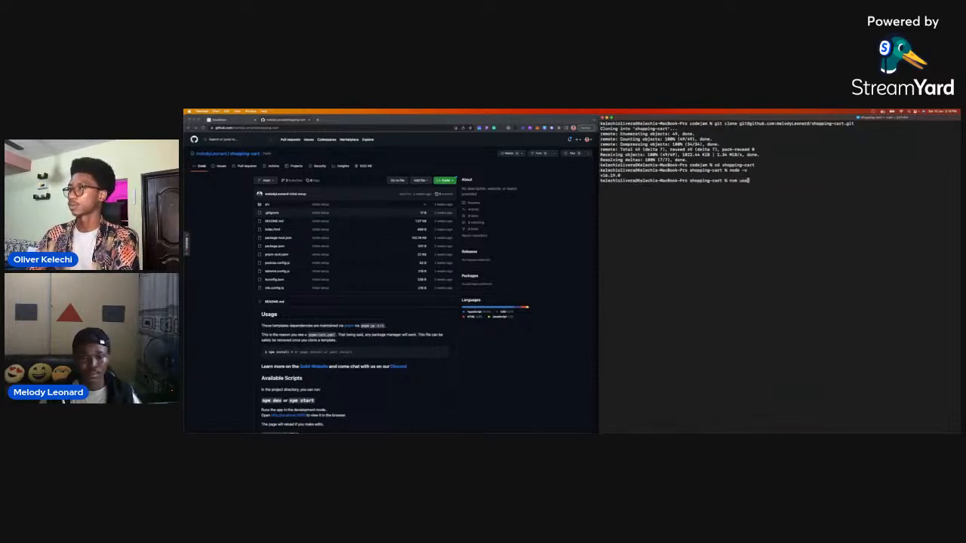
pyautogui.write('8')
pyautogui.press('Return')
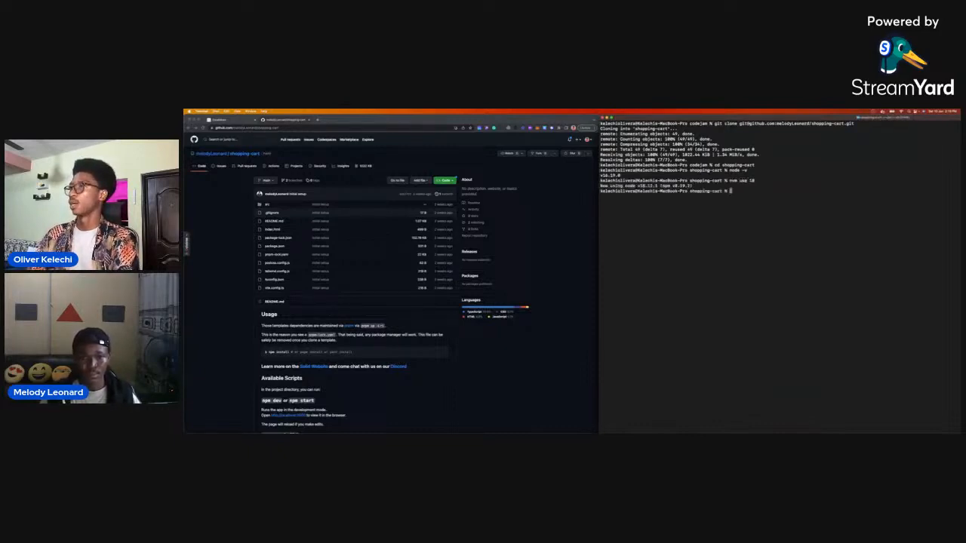
# Try to build the shopping-cart project with yarn build.
pyautogui.write('yarn buil')
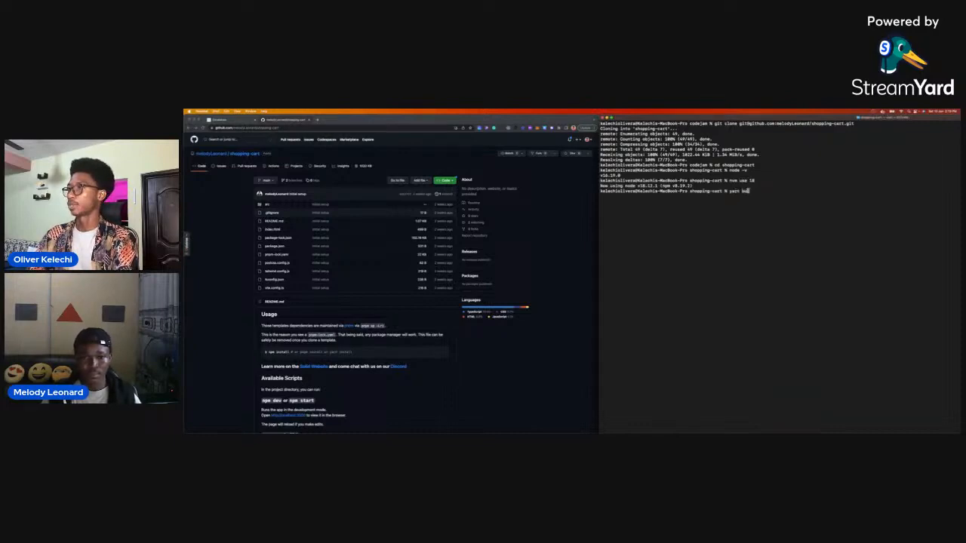
pyautogui.write('d')
pyautogui.press('Return')
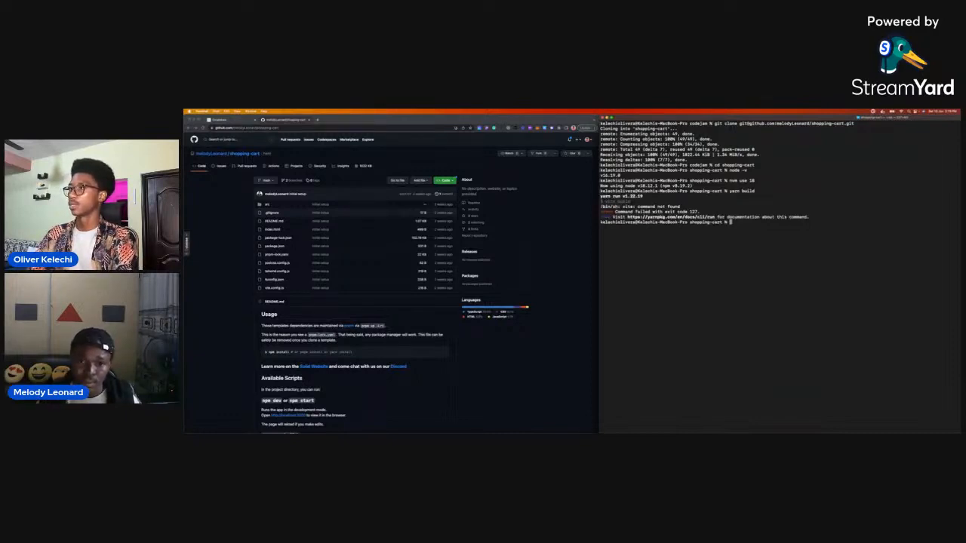
# Install the shopping-cart project's dependencies with npm install.
pyautogui.write('nvm u')
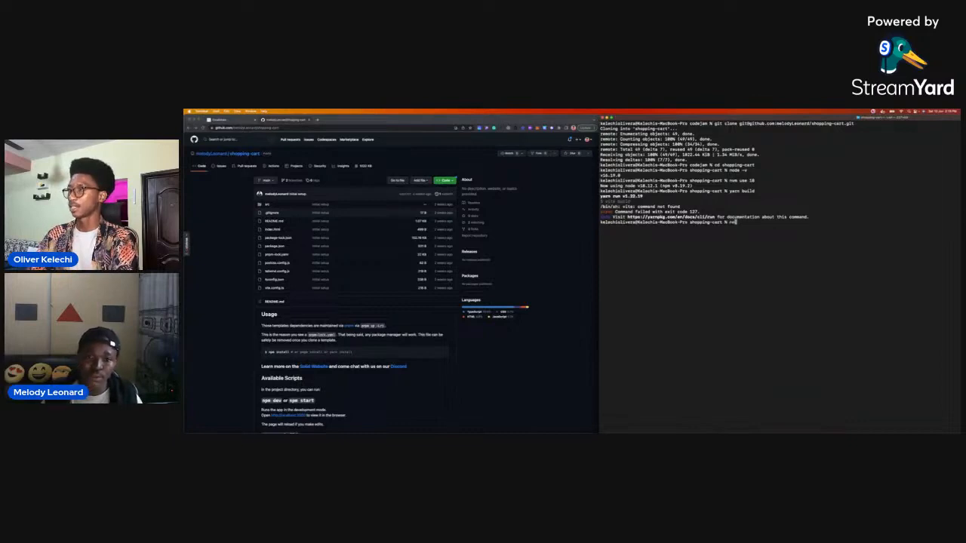
pyautogui.write('se')
pyautogui.press('BackSpace')
pyautogui.press('BackSpace')
pyautogui.press('BackSpace')
pyautogui.press('BackSpace')
pyautogui.press('BackSpace')
pyautogui.press('BackSpace')
pyautogui.press('BackSpace')
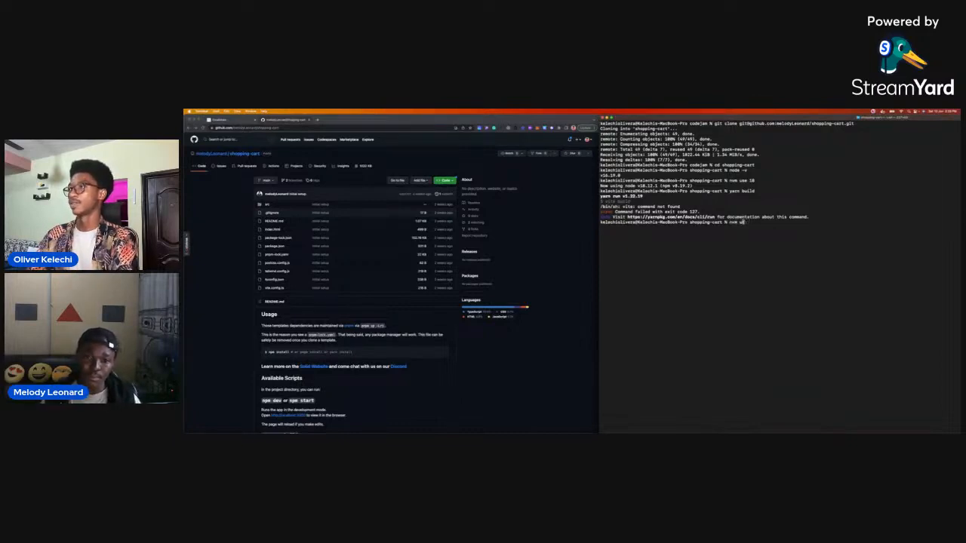
pyautogui.write('pm bu')
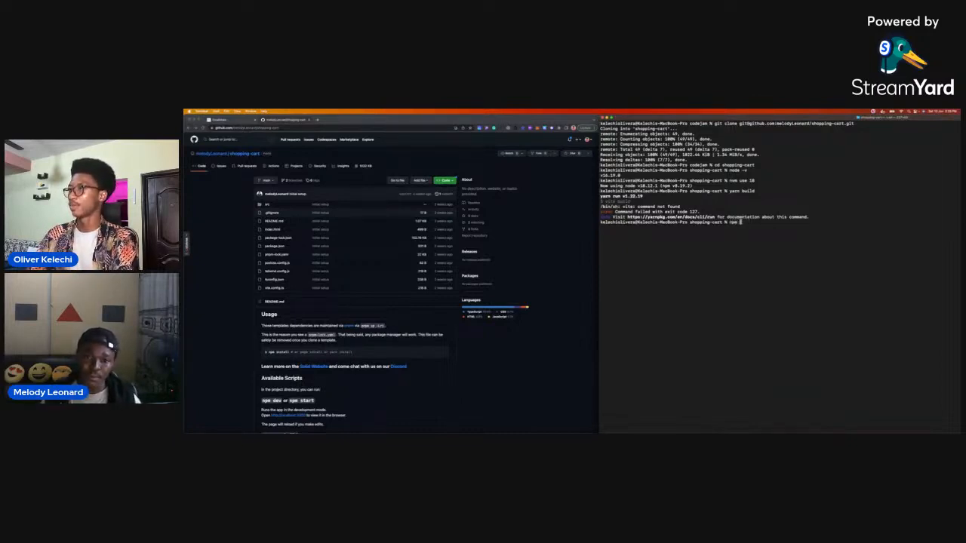
pyautogui.press('BackSpace')
pyautogui.press('BackSpace')
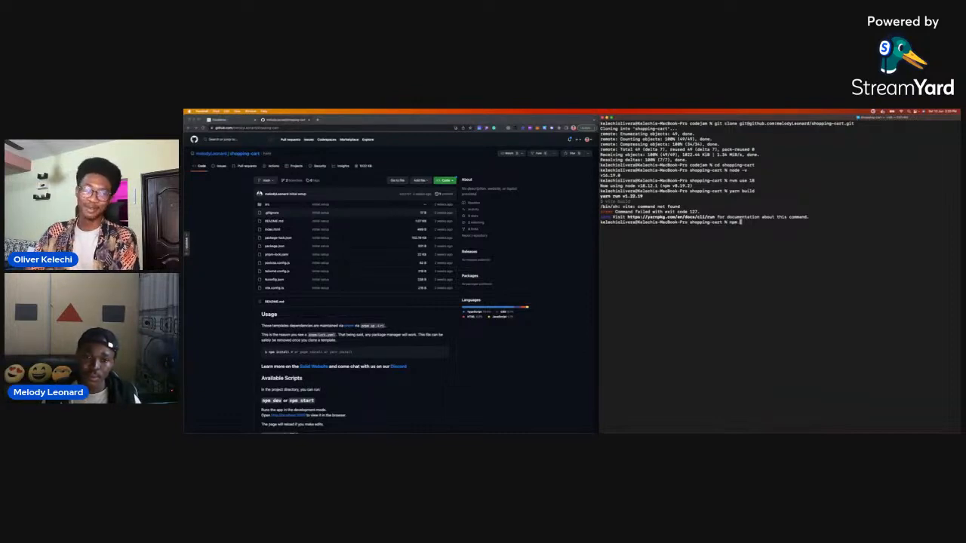
pyautogui.press('BackSpace')
pyautogui.write('install')
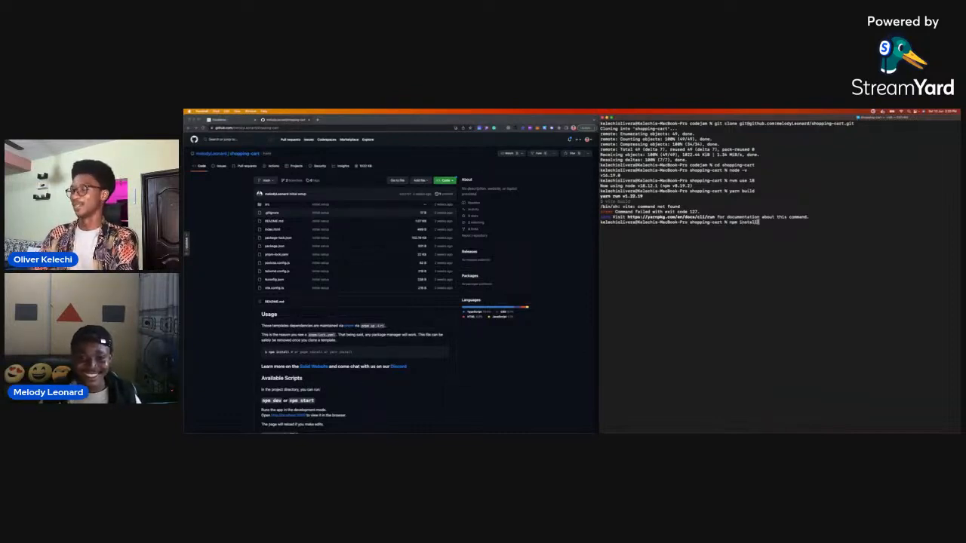
pyautogui.press('Return')
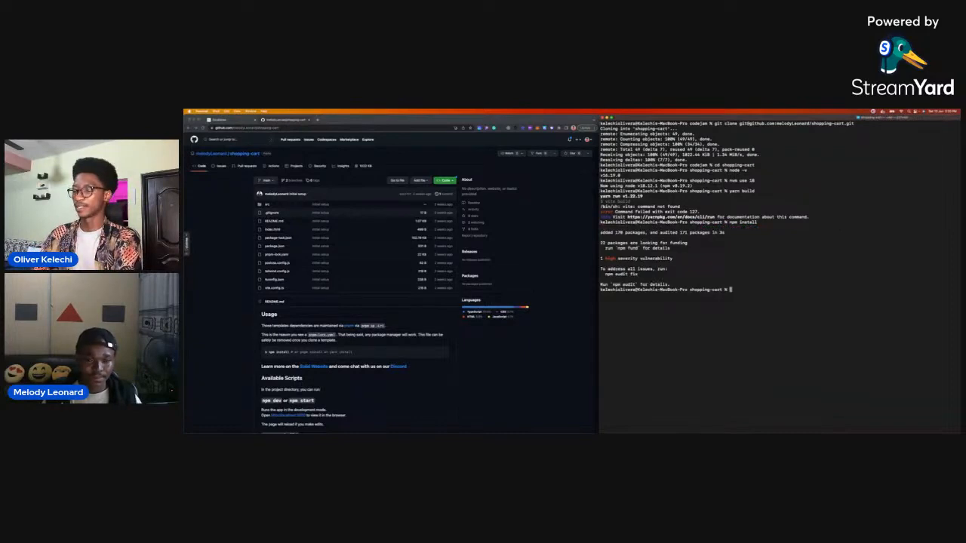
# Build the shopping-cart project for production with npm run build.
pyautogui.write('npm ru')
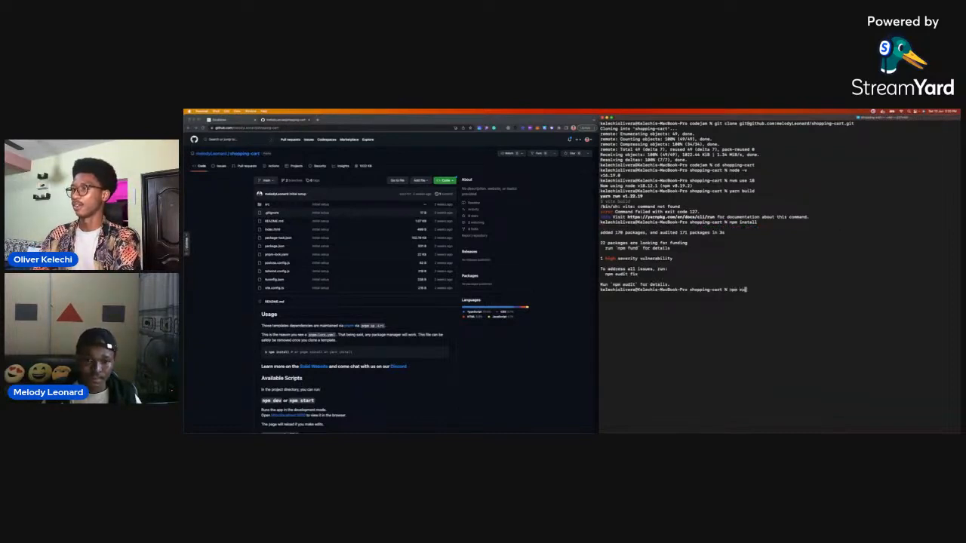
pyautogui.write('n build')
pyautogui.press('Return')
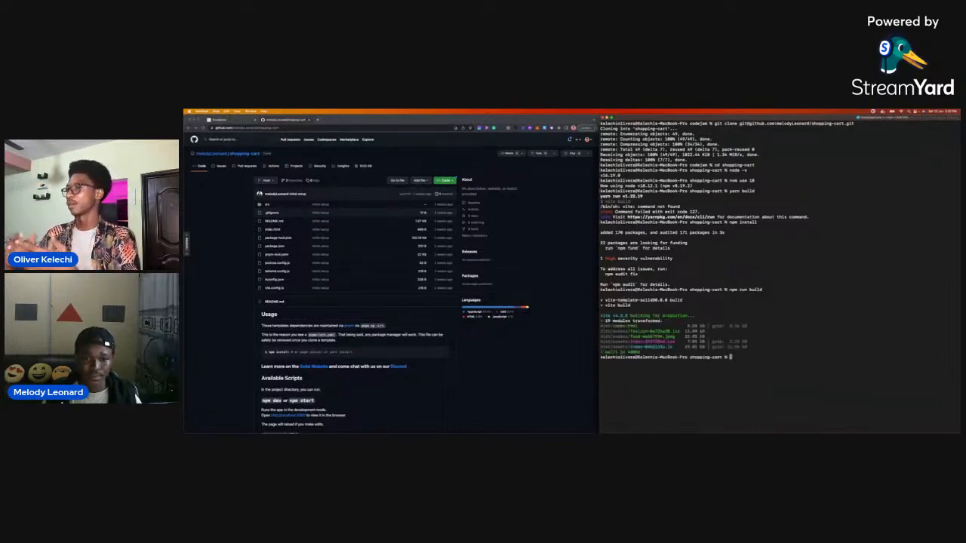
# Open the shopping-cart folder in Visual Studio Code with code . and dismiss both notifications.
pyautogui.write('code .')
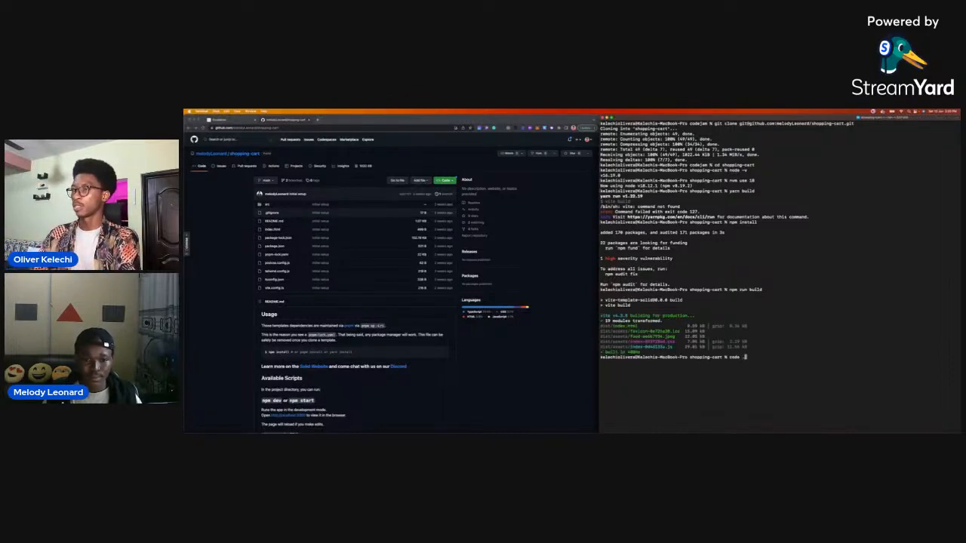
pyautogui.press('Return')
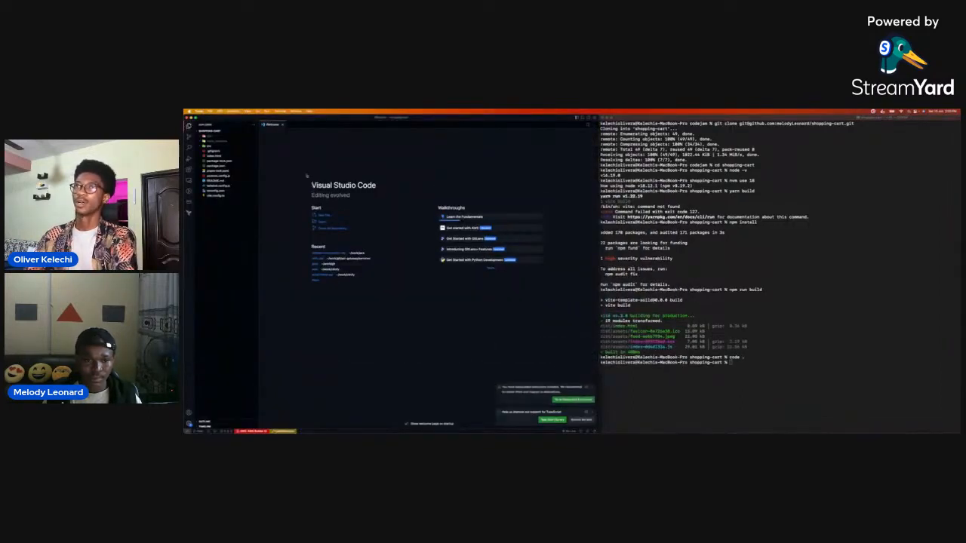
pyautogui.click(593, 385)
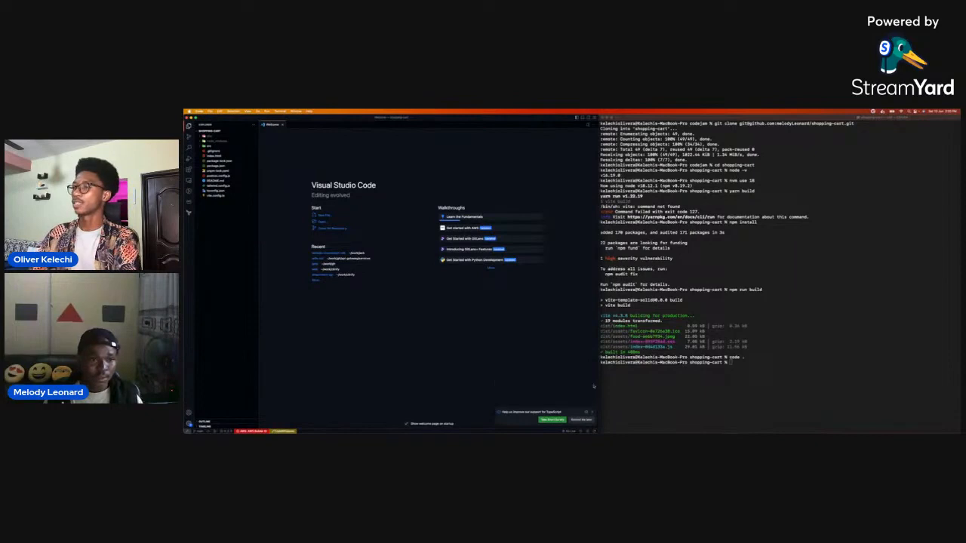
pyautogui.click(592, 412)
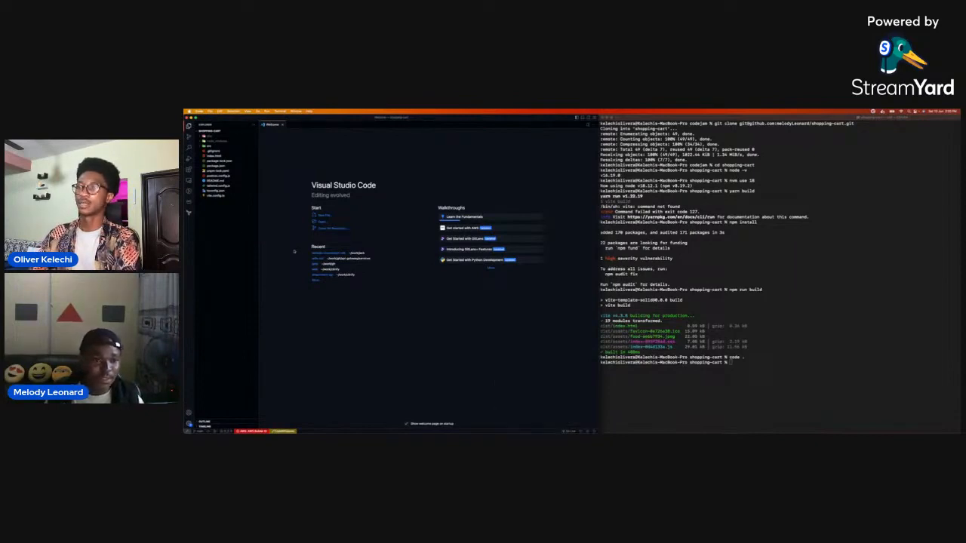
# Enlarge the code editor's interface by three zoom levels.
pyautogui.press('super+equal')
pyautogui.press('super+equal')
pyautogui.press('super+equal')
pyautogui.press('super+equal')
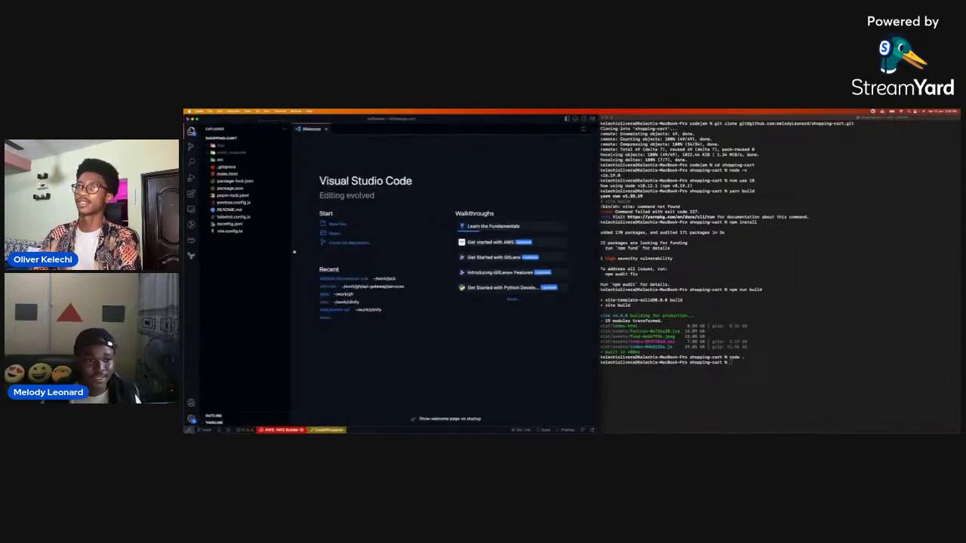
# Enlarge the editor's interface further and examine the build output in the dist folder and its assets subfolder.
pyautogui.press('super+equal')
pyautogui.press('super+equal')
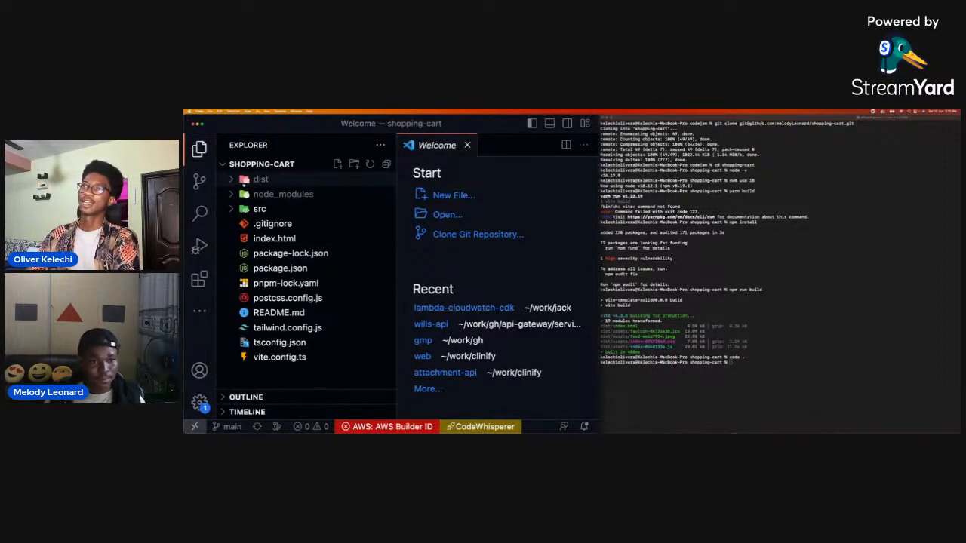
pyautogui.click(234, 182)
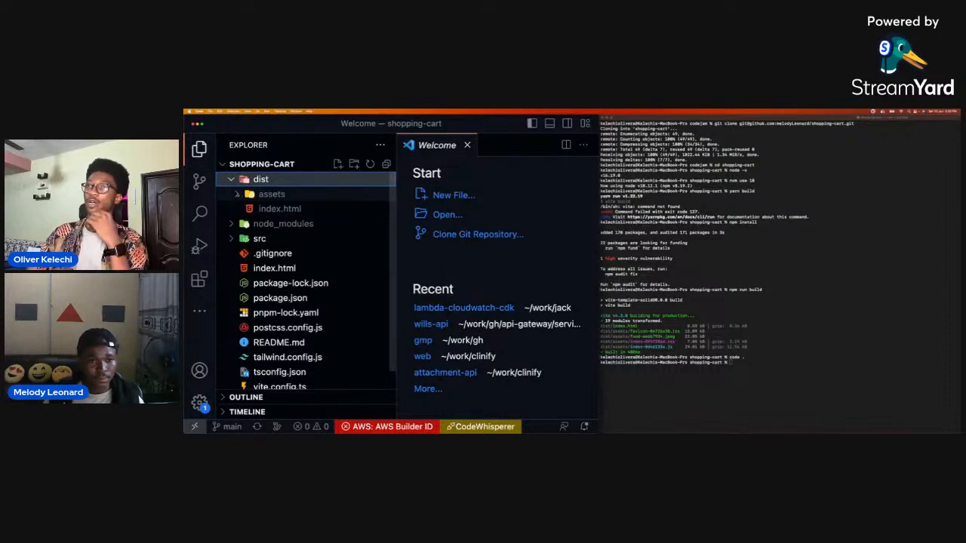
pyautogui.click(238, 195)
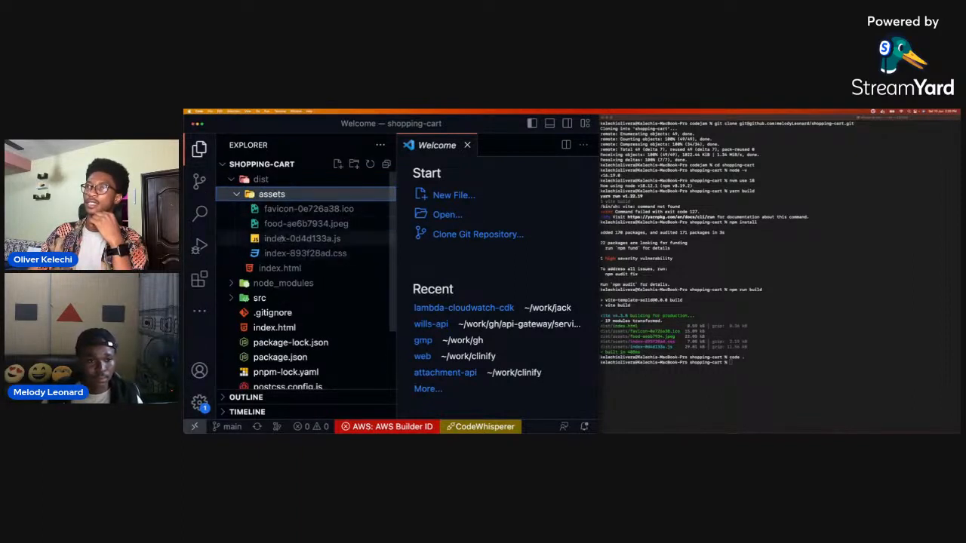
pyautogui.click(283, 194)
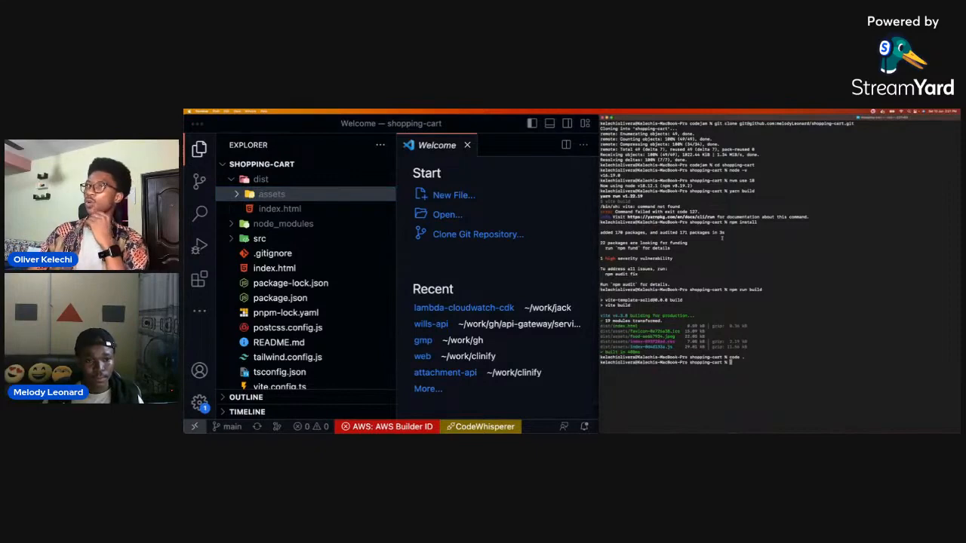
# Switch to Chrome, open a new tab, detach it into its own window and place it on the left half of the desktop.
pyautogui.hotkey('ctrl', 'Up')
pyautogui.click(390, 223)
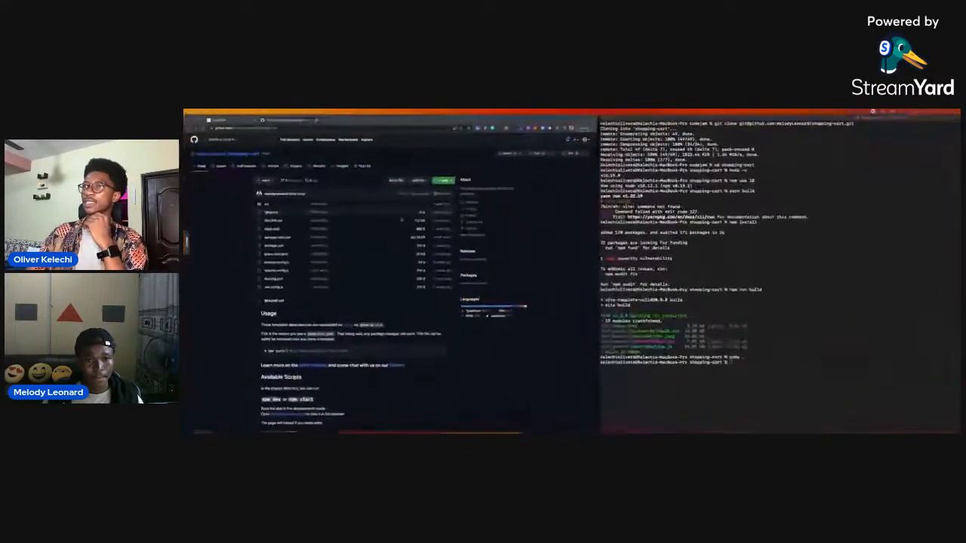
pyautogui.click(234, 121)
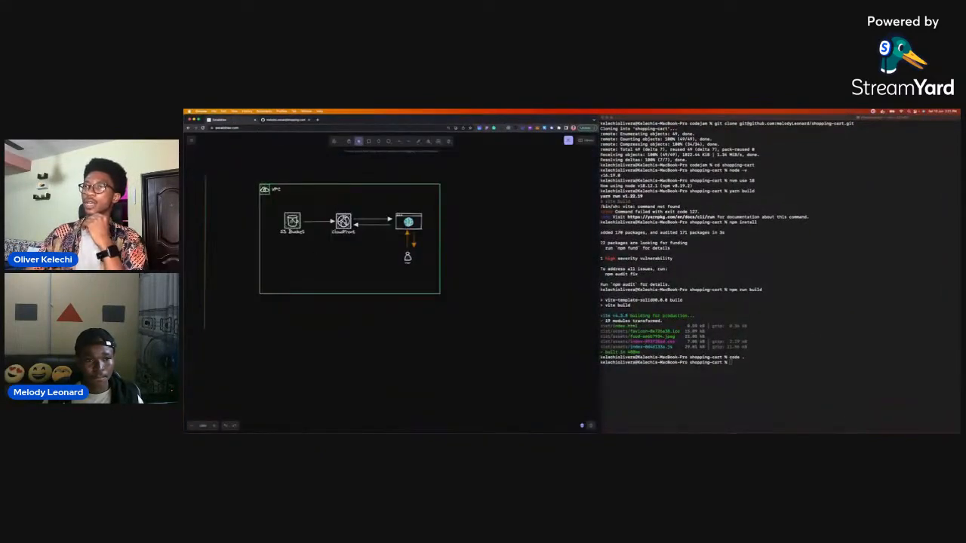
pyautogui.click(317, 119)
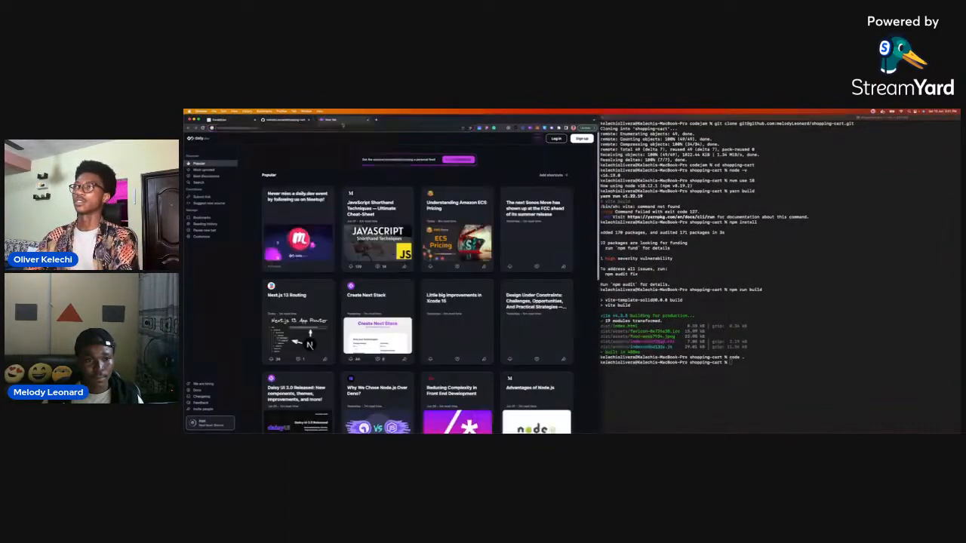
pyautogui.moveTo(343, 123); pyautogui.dragTo(620, 153)
pyautogui.moveTo(746, 152); pyautogui.dragTo(753, 140)
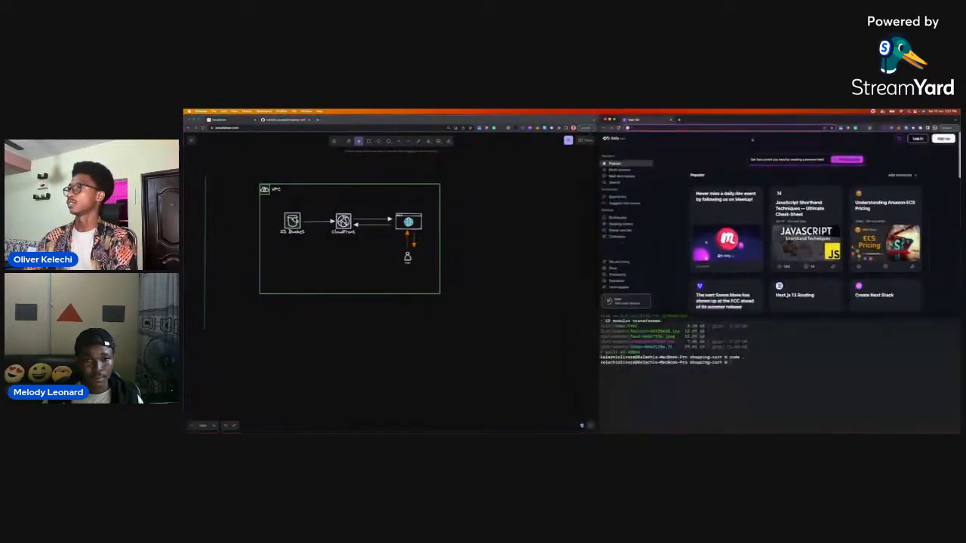
pyautogui.click(672, 242)
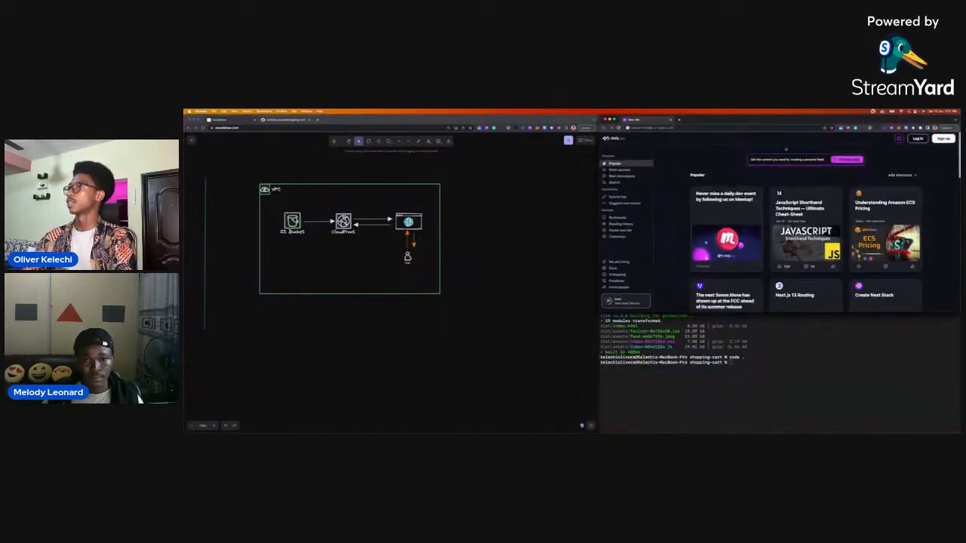
pyautogui.moveTo(779, 121); pyautogui.dragTo(401, 159)
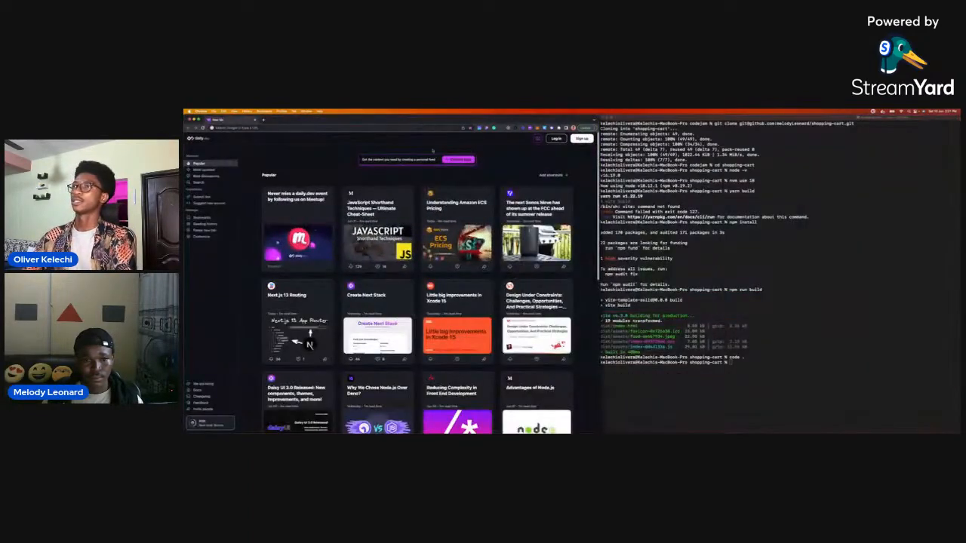
# Place the browser window with the architecture diagram on the right half of the desktop and increase its height.
pyautogui.hotkey('ctrl', 'Up')
pyautogui.click(382, 149)
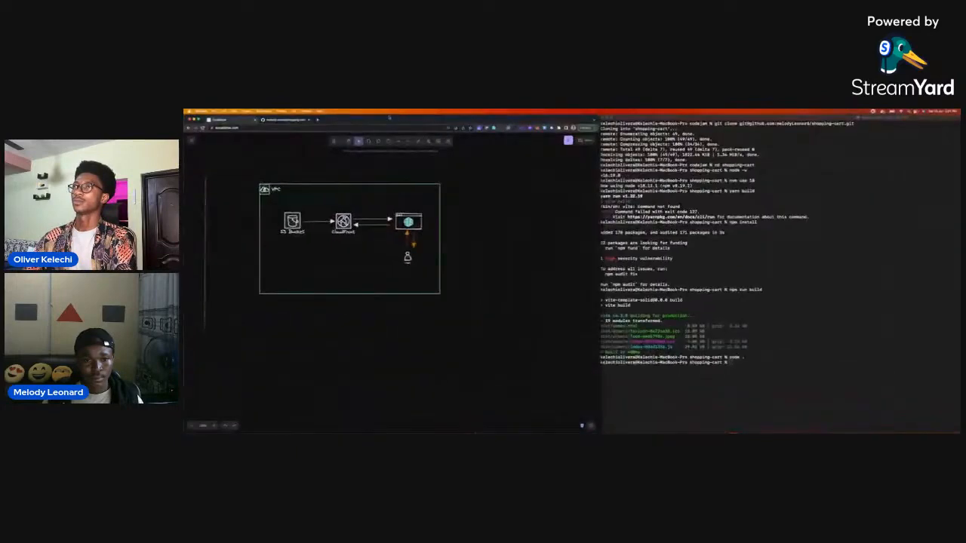
pyautogui.moveTo(383, 119); pyautogui.dragTo(698, 143)
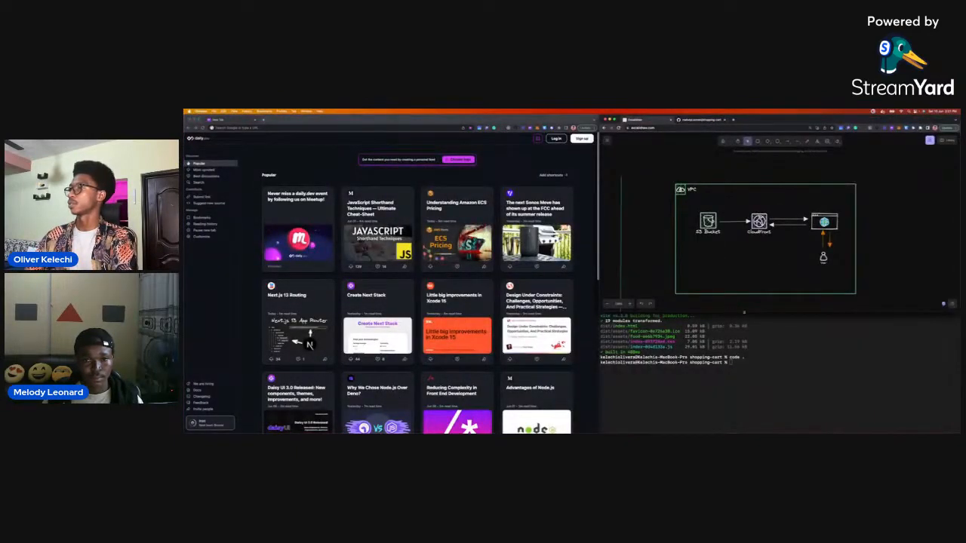
pyautogui.moveTo(744, 313); pyautogui.dragTo(664, 379)
# Go to aws.amazon.com in the new browser window.
pyautogui.click(267, 128)
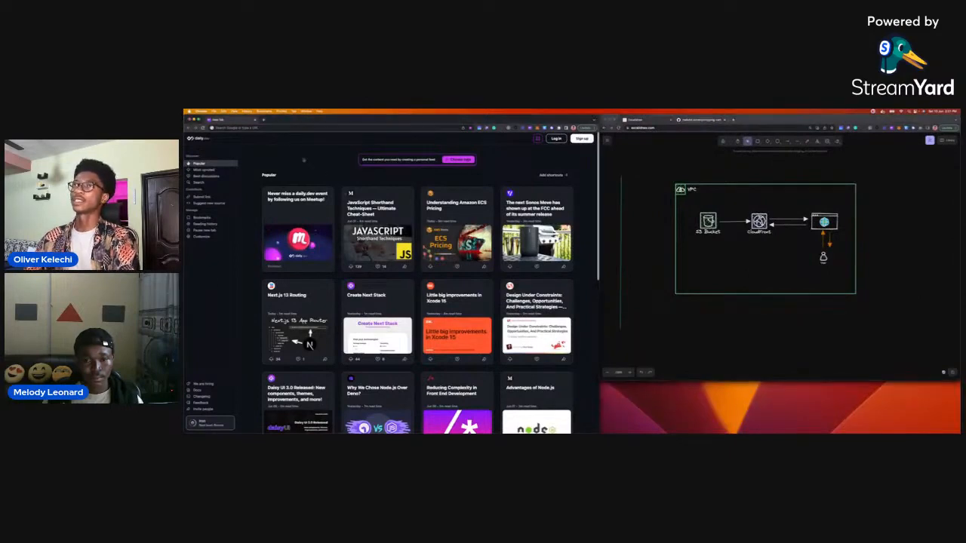
pyautogui.write('aws.amazon.com')
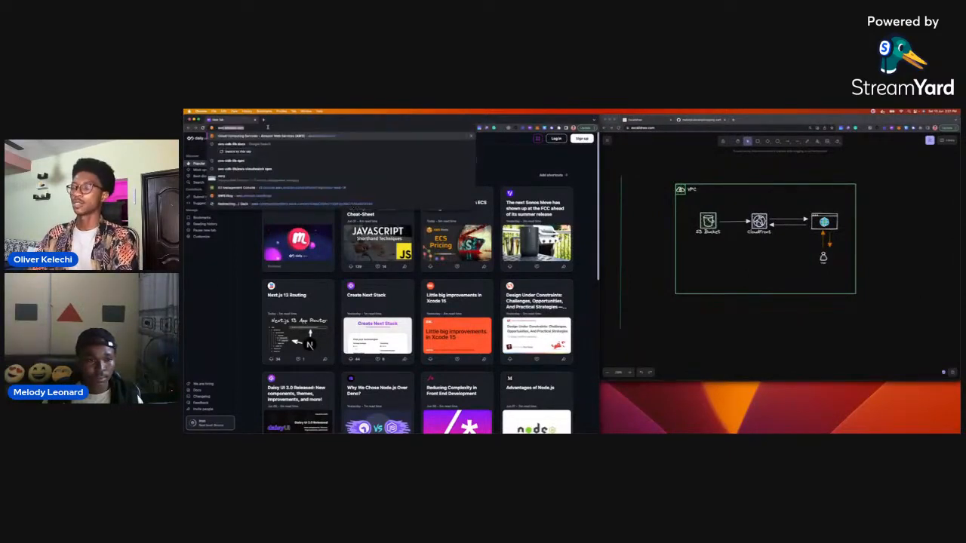
pyautogui.press('Return')
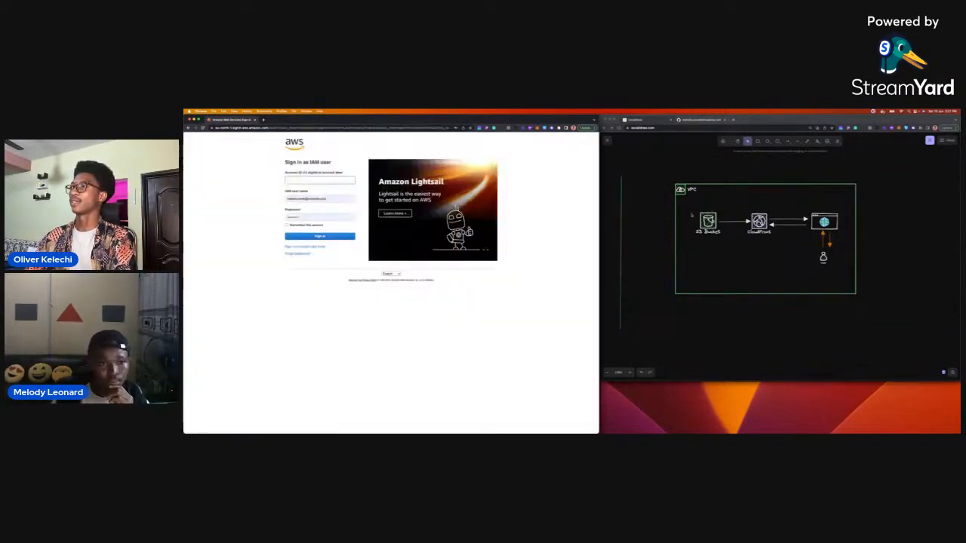
# Sign in to AWS as an IAM user with the saved account alias, user name and password.
pyautogui.click(242, 214)
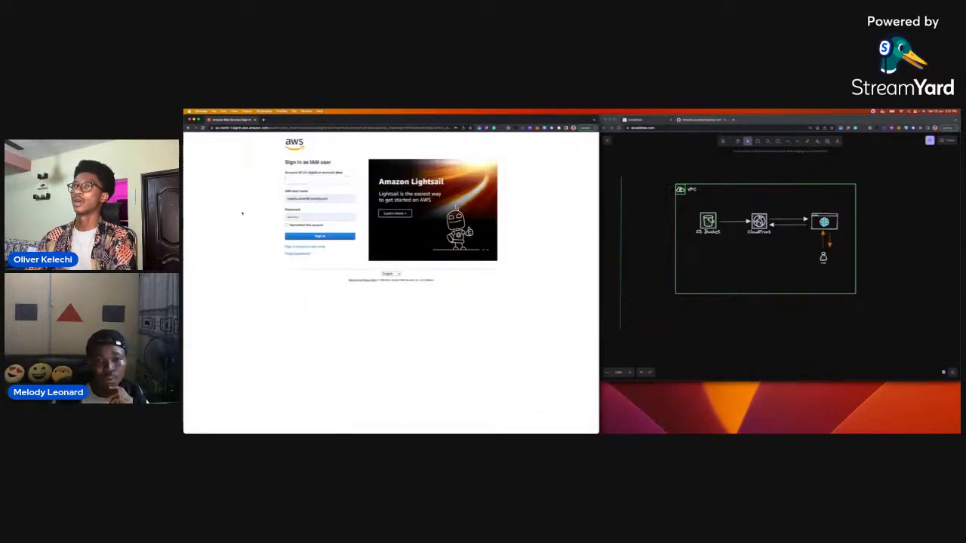
pyautogui.click(308, 181)
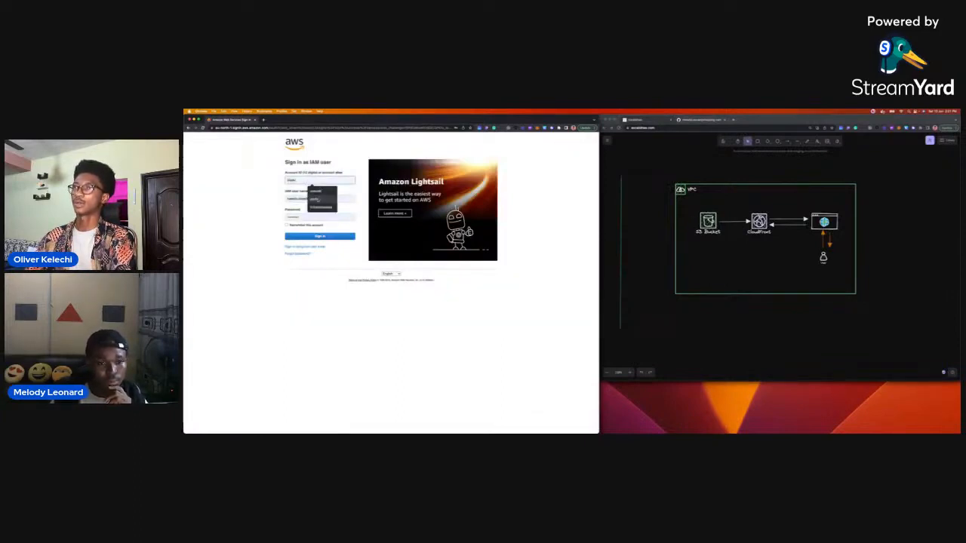
pyautogui.click(317, 192)
pyautogui.moveTo(330, 199); pyautogui.dragTo(274, 201)
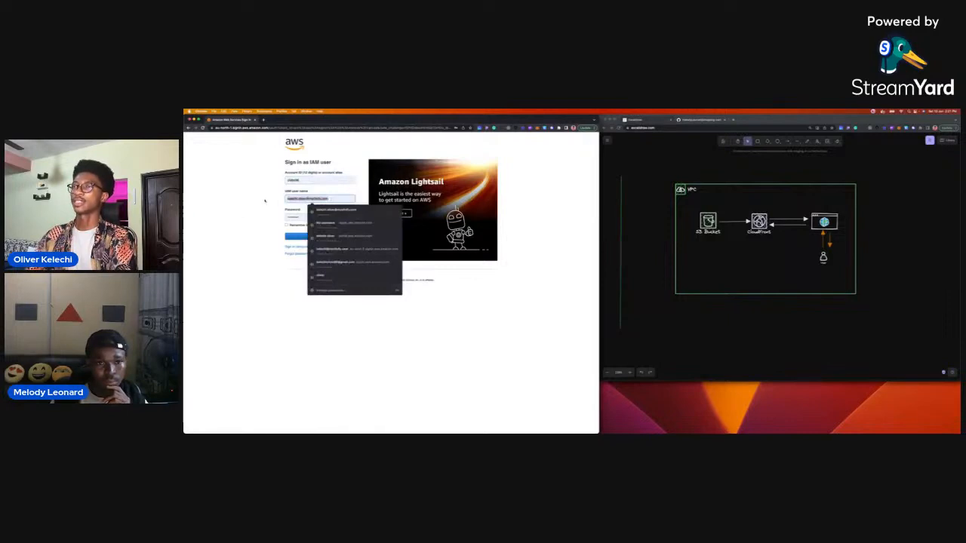
pyautogui.click(329, 277)
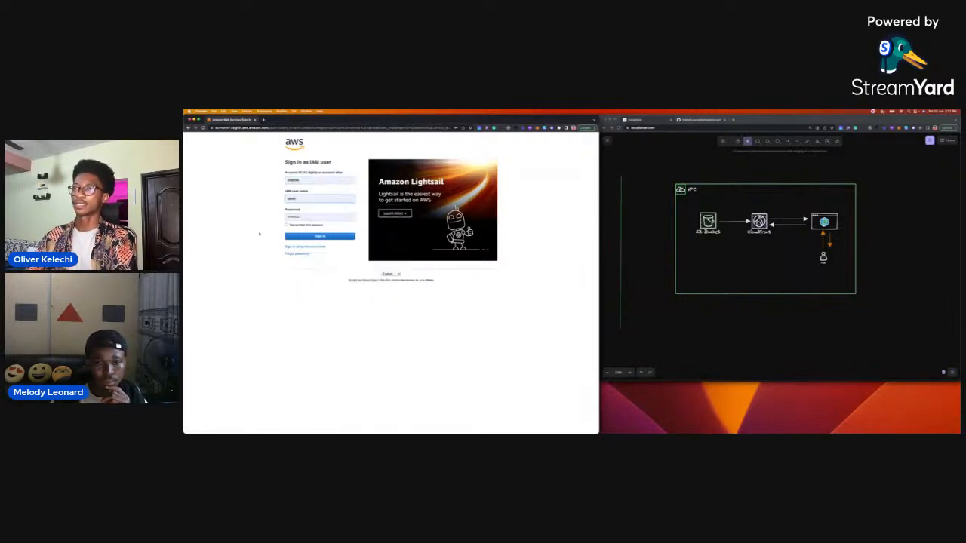
pyautogui.click(313, 237)
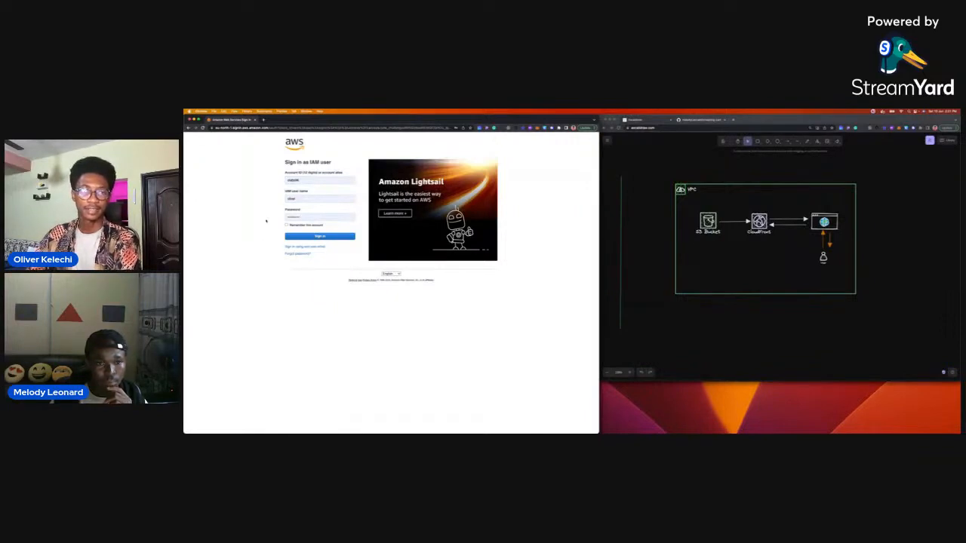
pyautogui.click(343, 238)
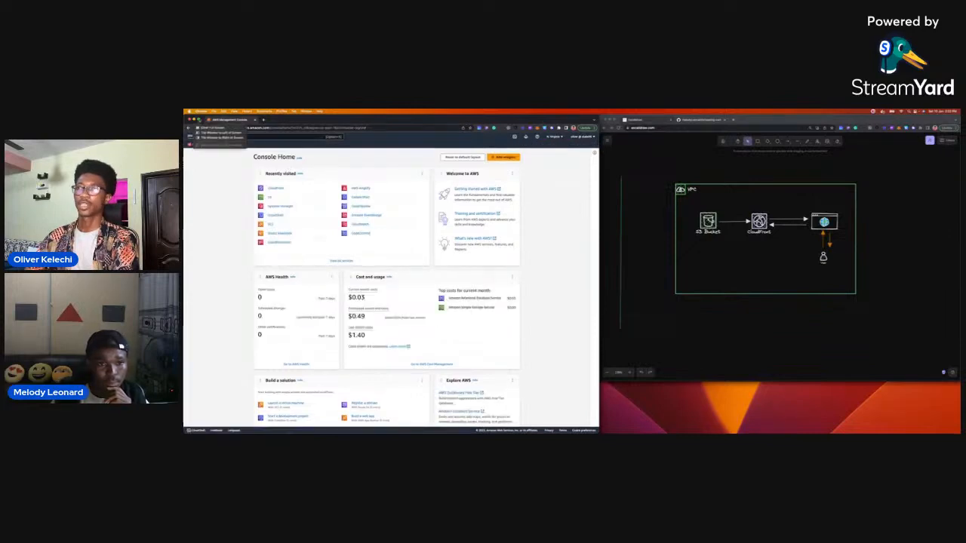
# Show the AWS console window in full screen and enlarge the page by three zoom levels.
pyautogui.click(212, 127)
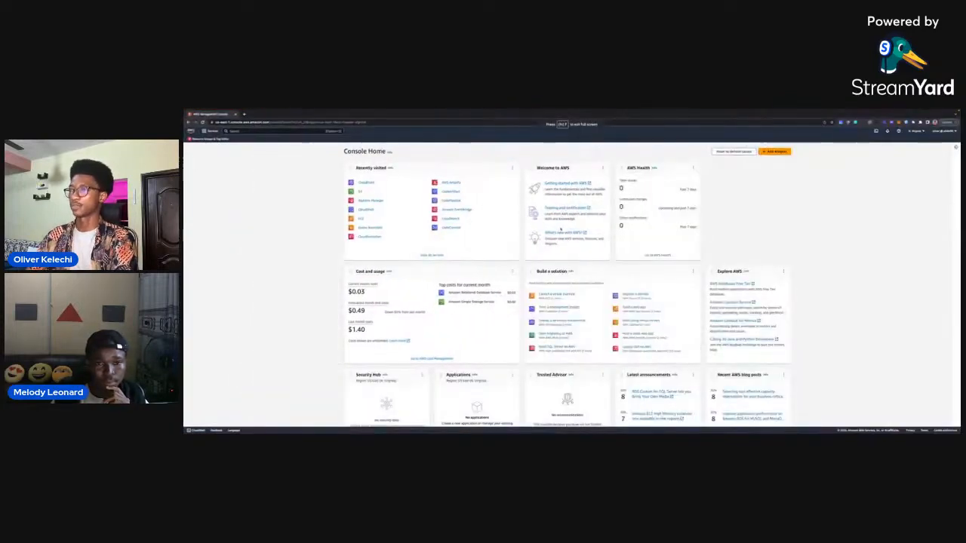
pyautogui.press('super+equal')
pyautogui.press('super+equal')
pyautogui.press('super+equal')
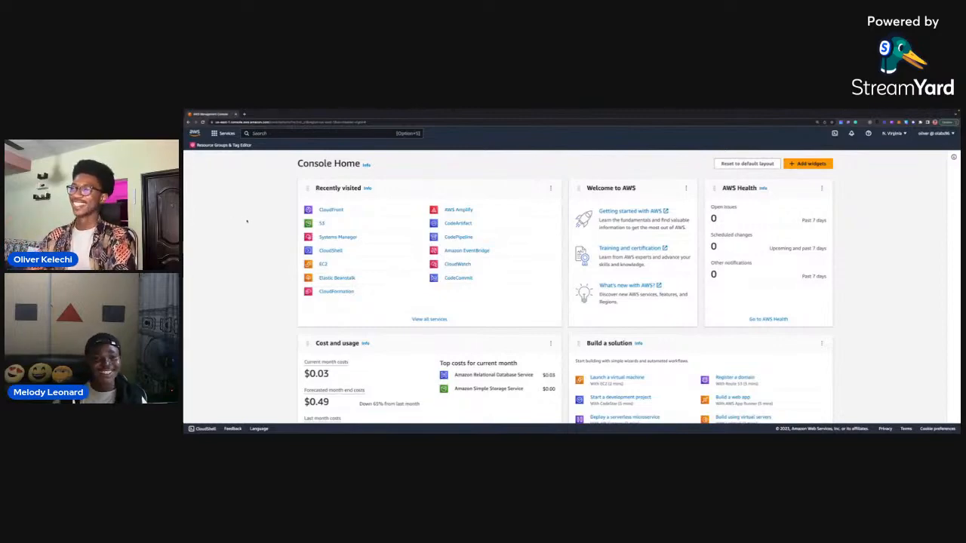
pyautogui.hotkey('ctrl', 'Left')
pyautogui.hotkey('ctrl', 'Right')
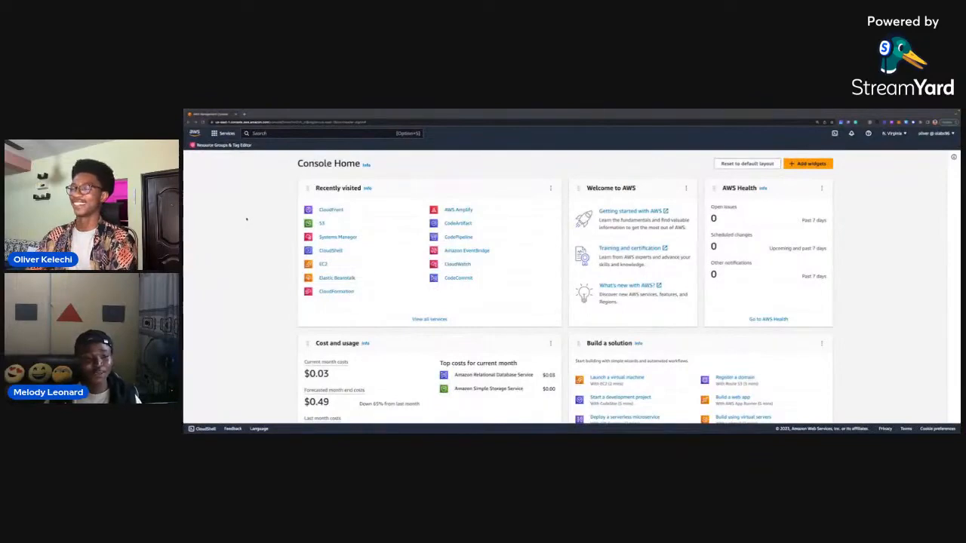
pyautogui.hotkey('ctrl', 'Left')
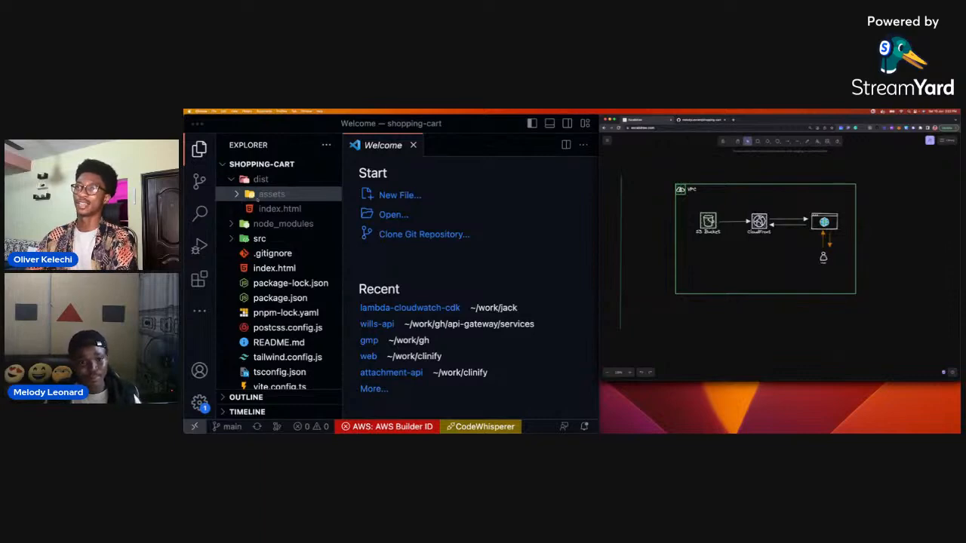
pyautogui.hotkey('ctrl', 'Right')
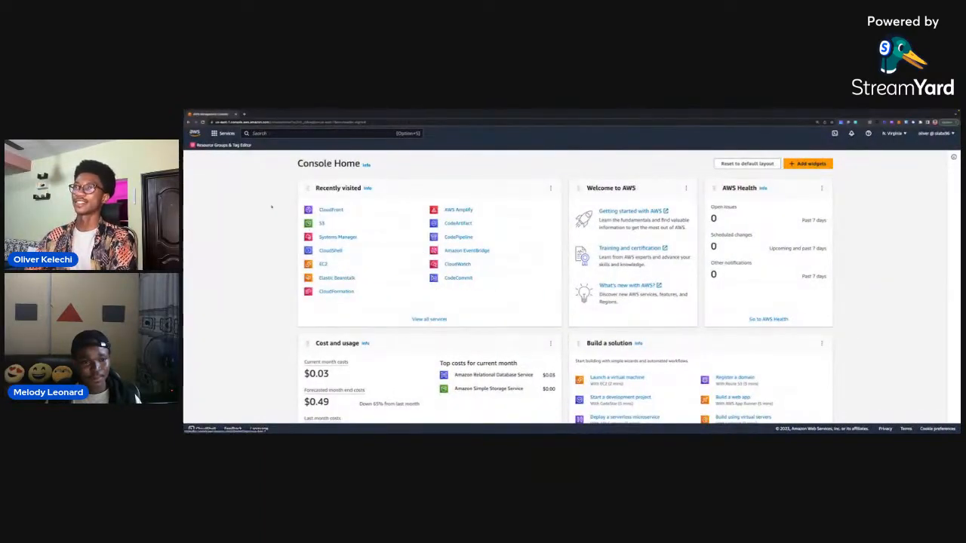
# Search the AWS services for s3 and open the S3 service in a new browser tab.
pyautogui.click(298, 134)
pyautogui.write('s3')
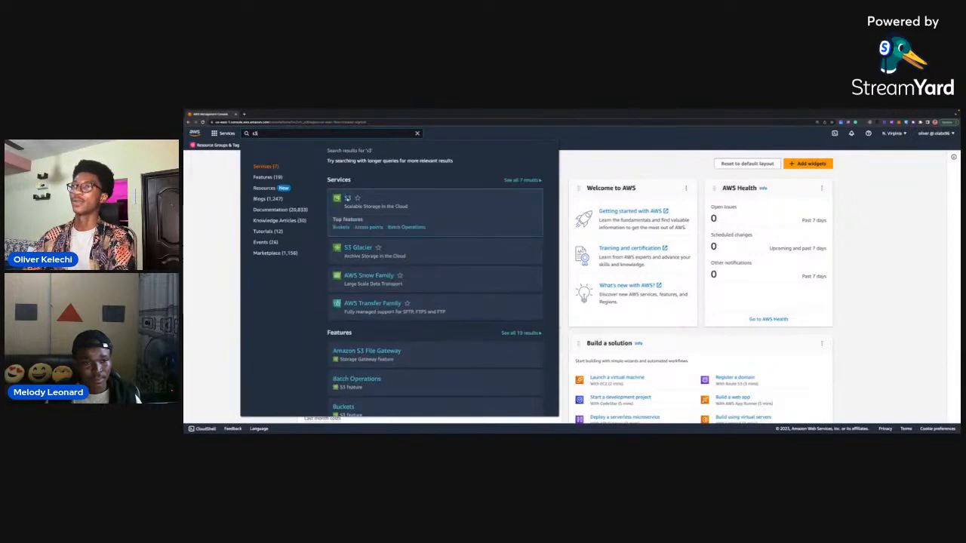
pyautogui.rightClick(347, 197)
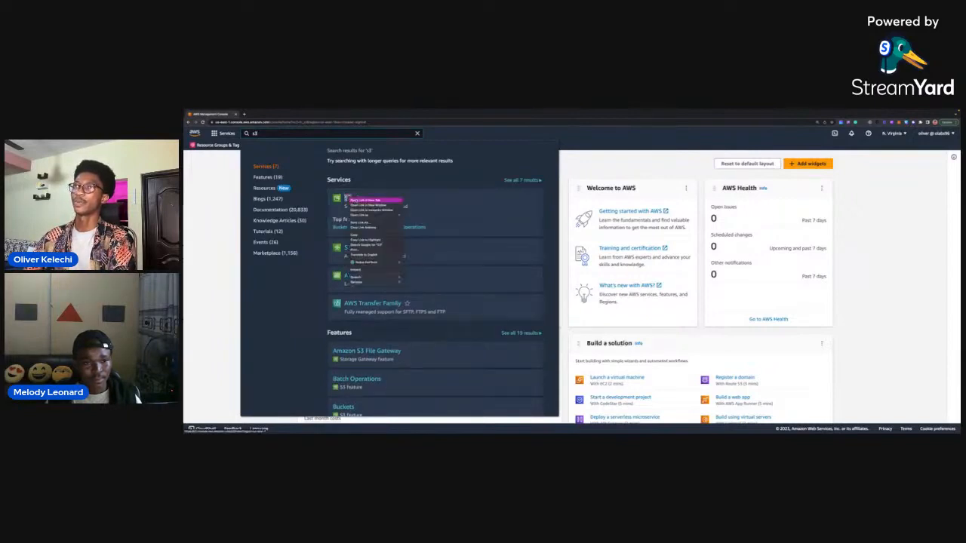
pyautogui.click(366, 200)
pyautogui.hotkey('ctrl', 'Tab')
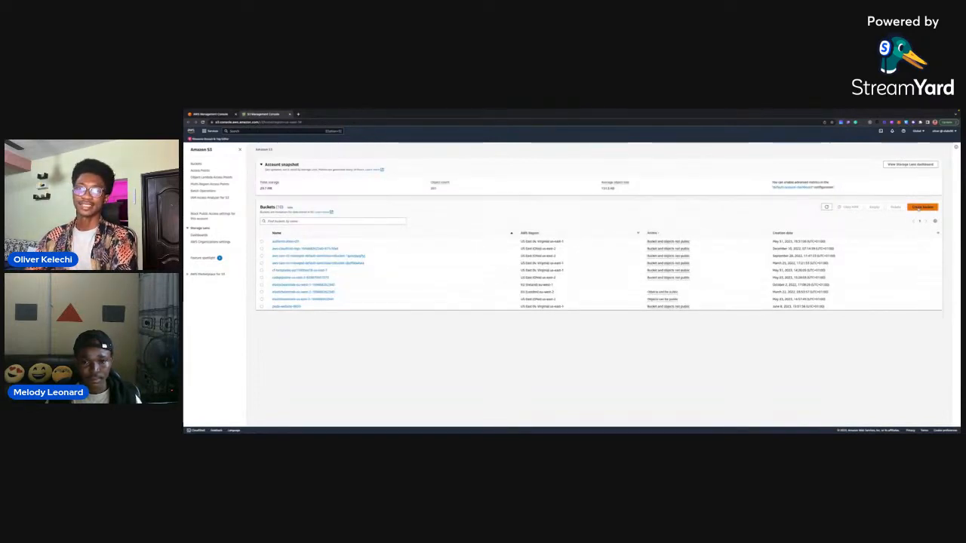
# Start creating a new S3 bucket and enlarge the Create bucket page by three zoom levels.
pyautogui.click(923, 206)
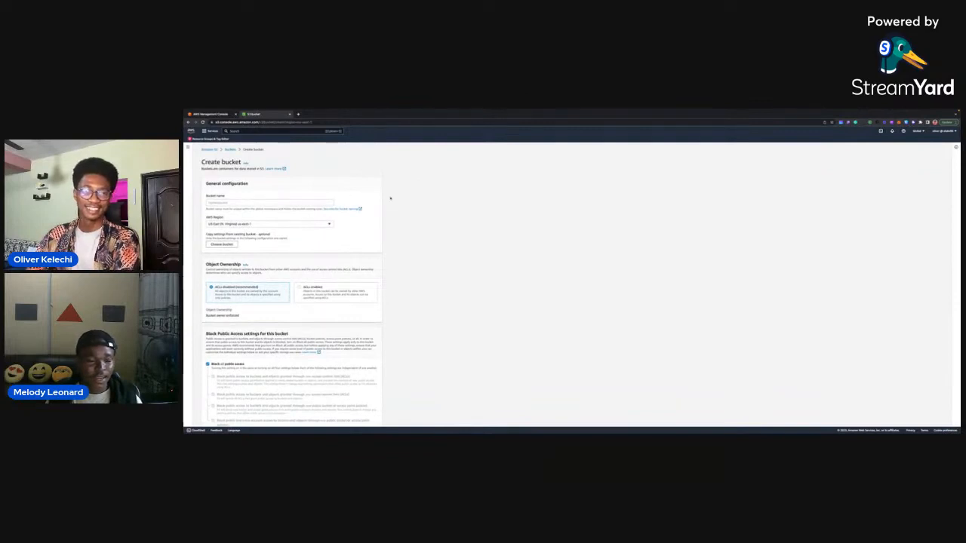
pyautogui.press('super+plus')
pyautogui.press('super+plus')
pyautogui.press('super+plus')
pyautogui.press('super+plus')
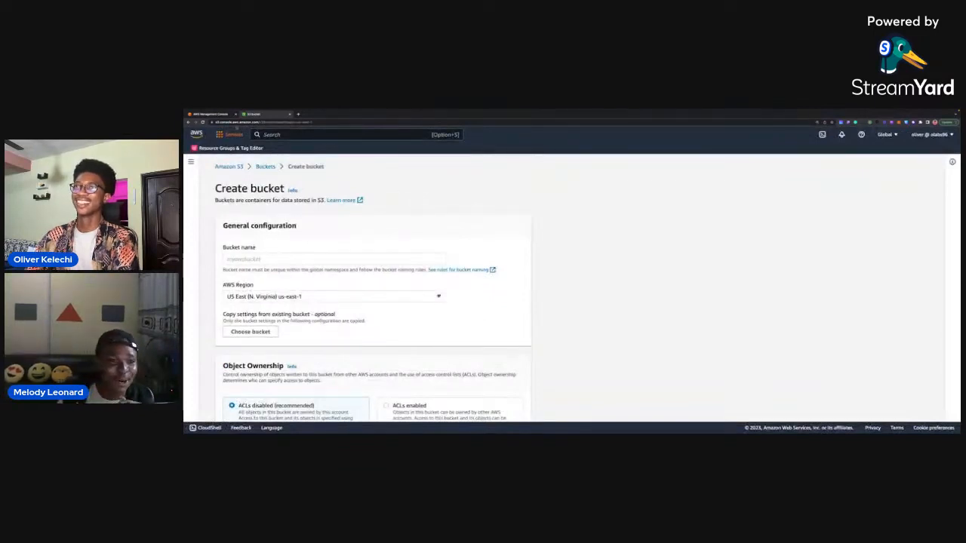
# Dismiss the service search on the console home page and enlarge the Create bucket page by two more zoom levels.
pyautogui.click(215, 115)
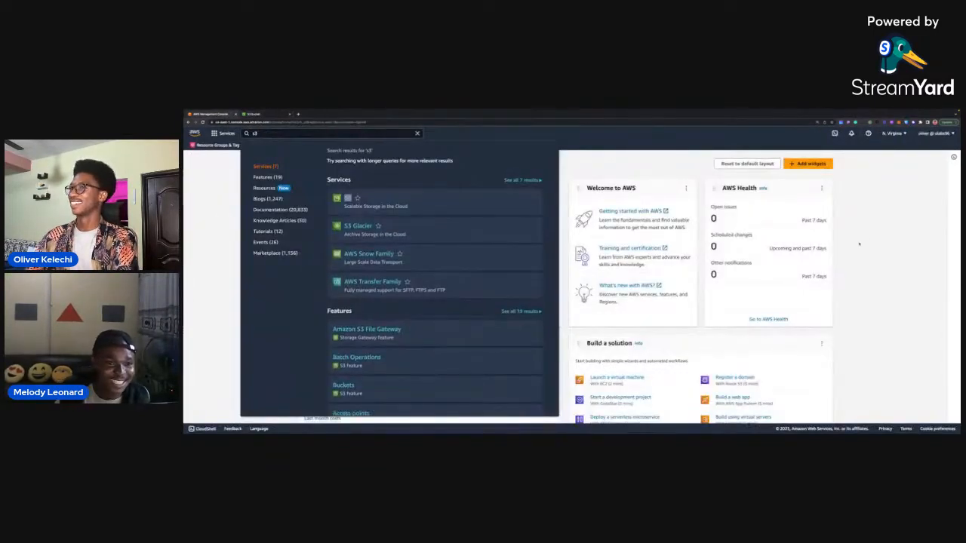
pyautogui.click(858, 243)
pyautogui.click(254, 114)
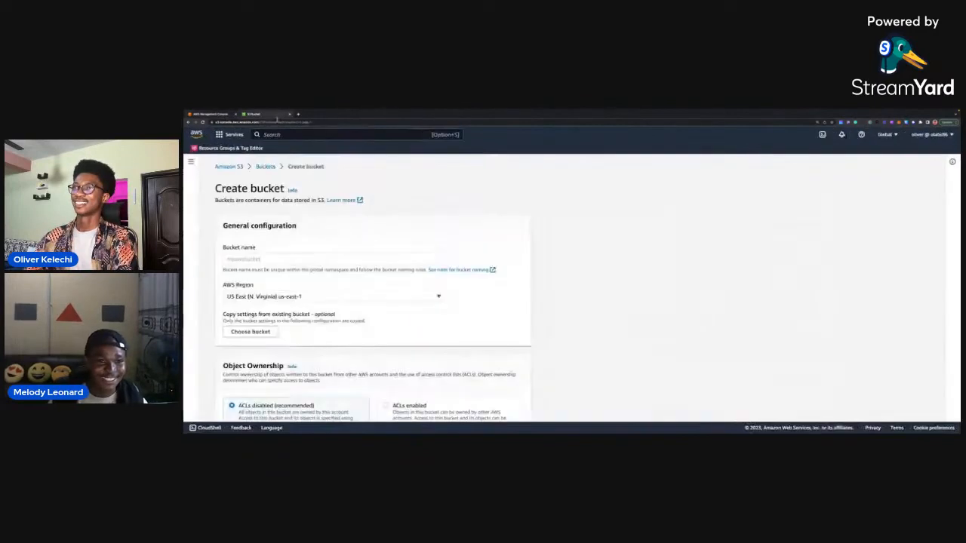
pyautogui.scroll(1, 501, 280)
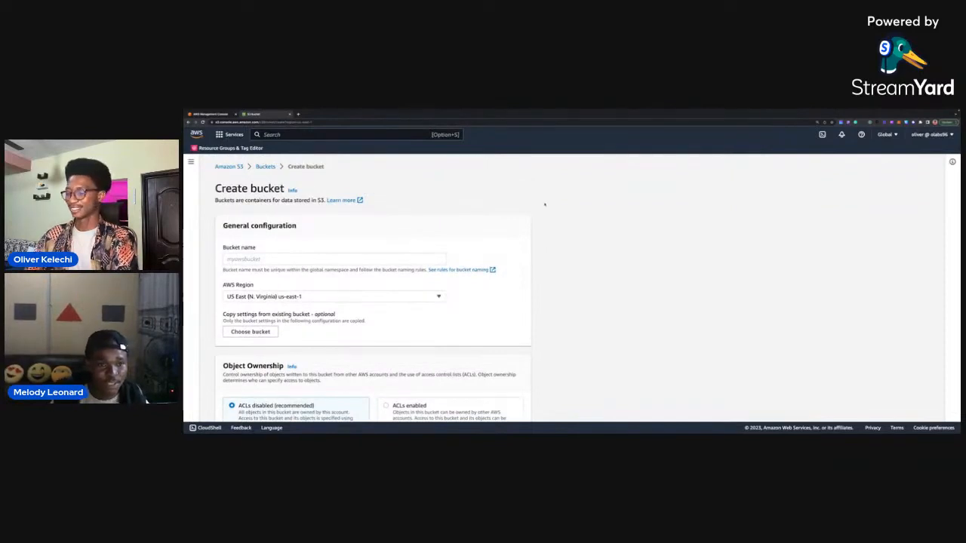
pyautogui.press('super+plus')
pyautogui.press('super+plus')
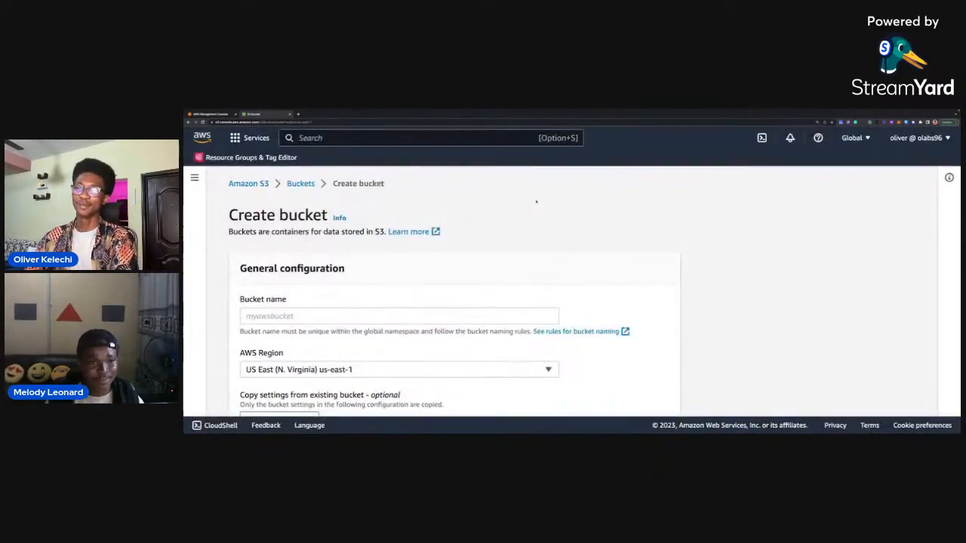
# Name the new S3 bucket shopjam-123.
pyautogui.scroll(-1, 631, 263)
pyautogui.scroll(-2, 631, 262)
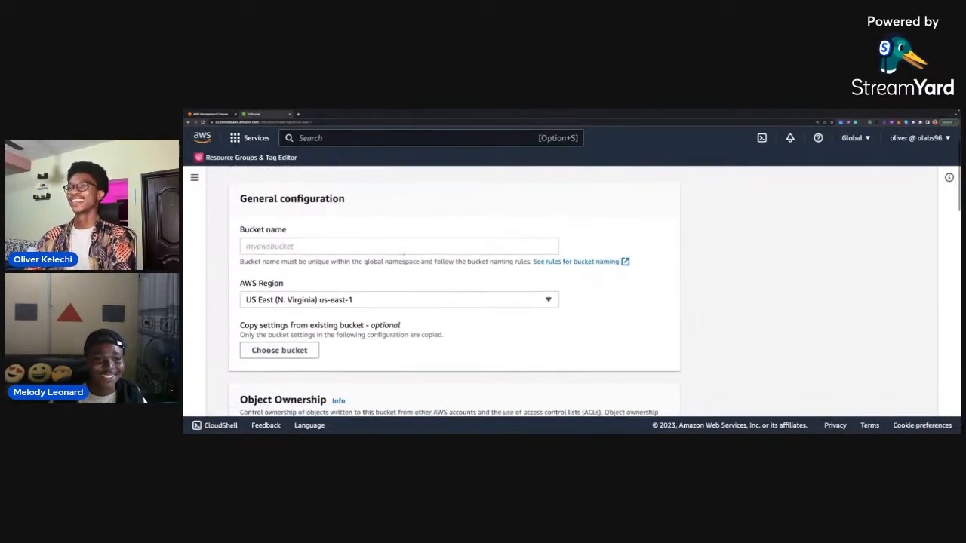
pyautogui.click(303, 246)
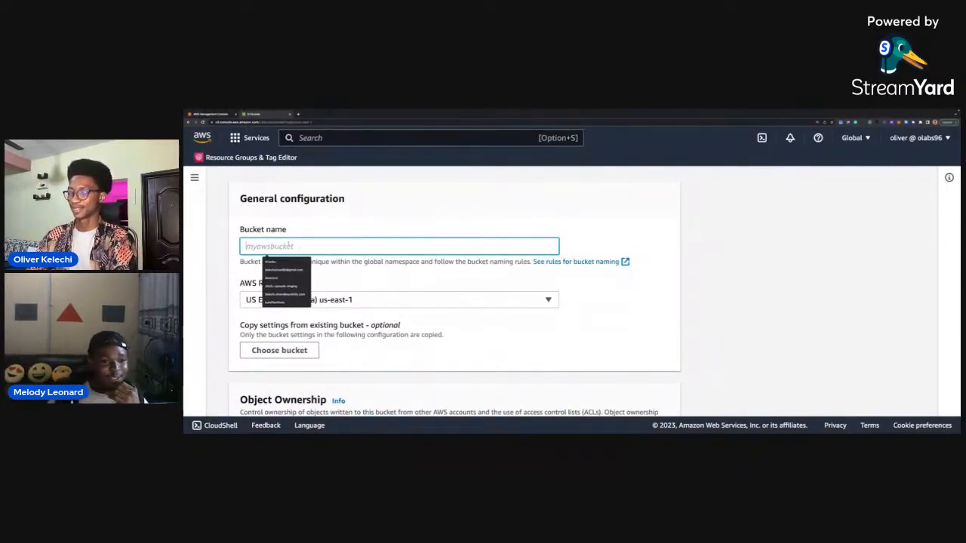
pyautogui.write('sho')
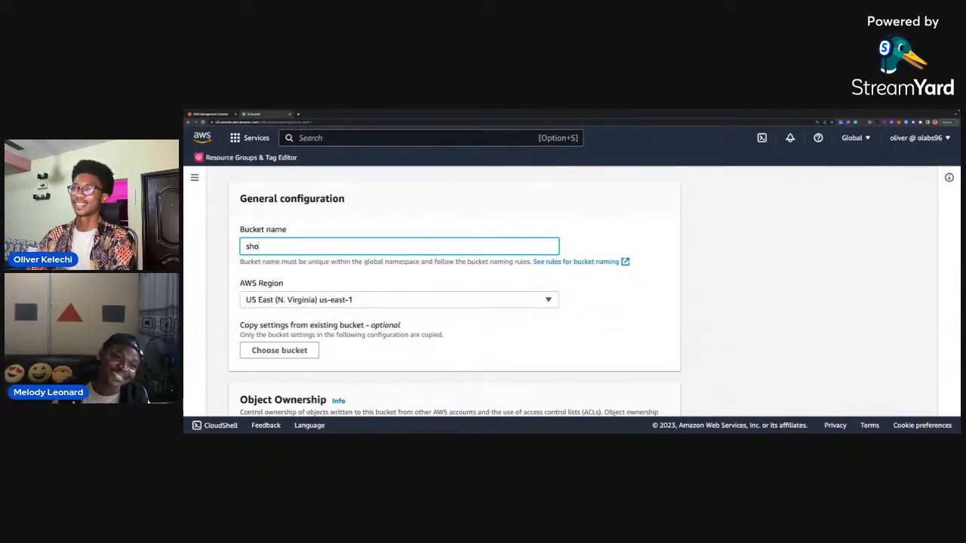
pyautogui.write('p')
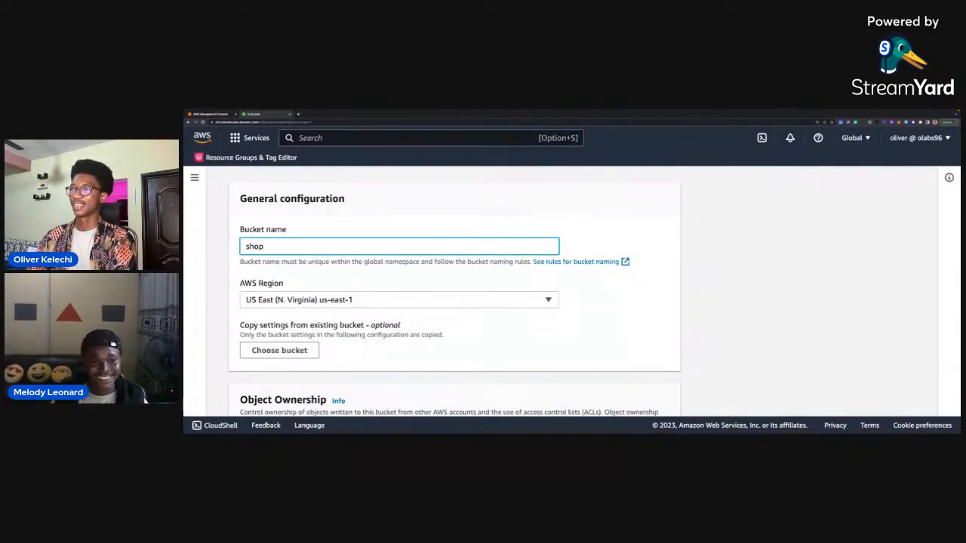
pyautogui.write('jam-')
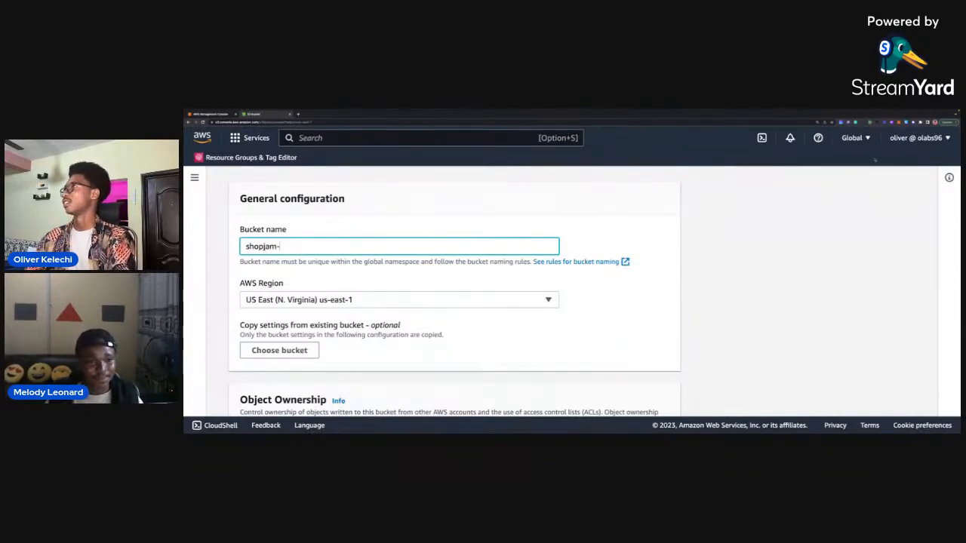
pyautogui.write('1')
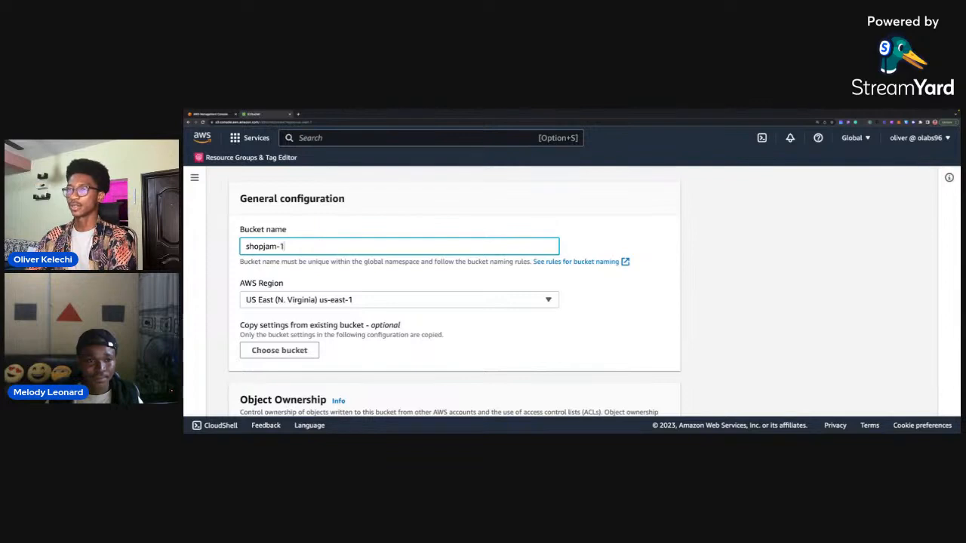
pyautogui.write('23')
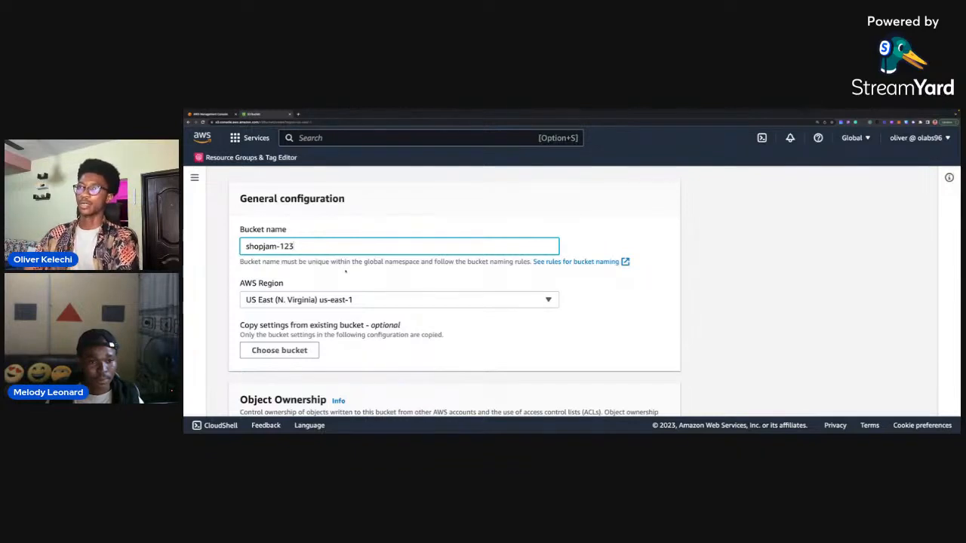
# Review the new bucket's AWS Region, Object Ownership and Block Public Access settings.
pyautogui.scroll(-2, 345, 271)
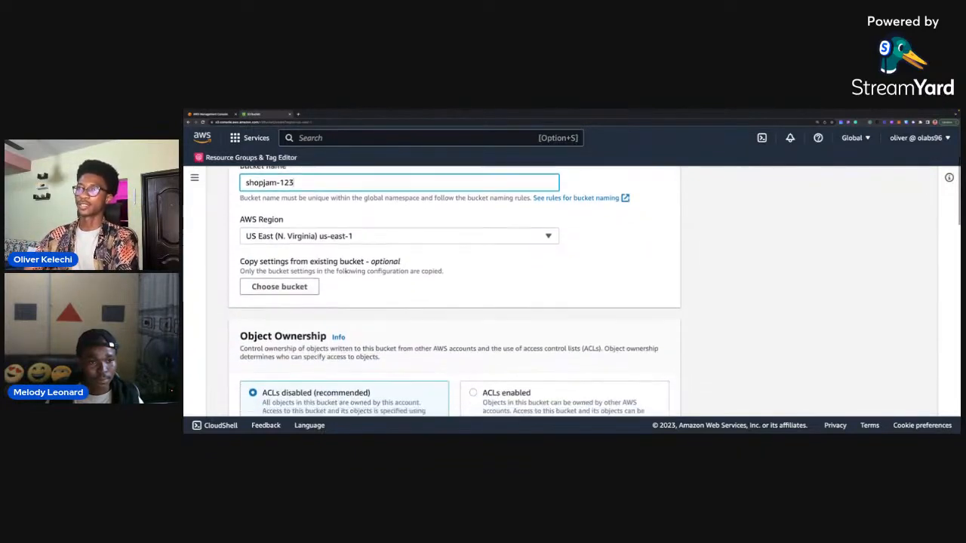
pyautogui.scroll(-1, 330, 257)
pyautogui.scroll(1, 330, 255)
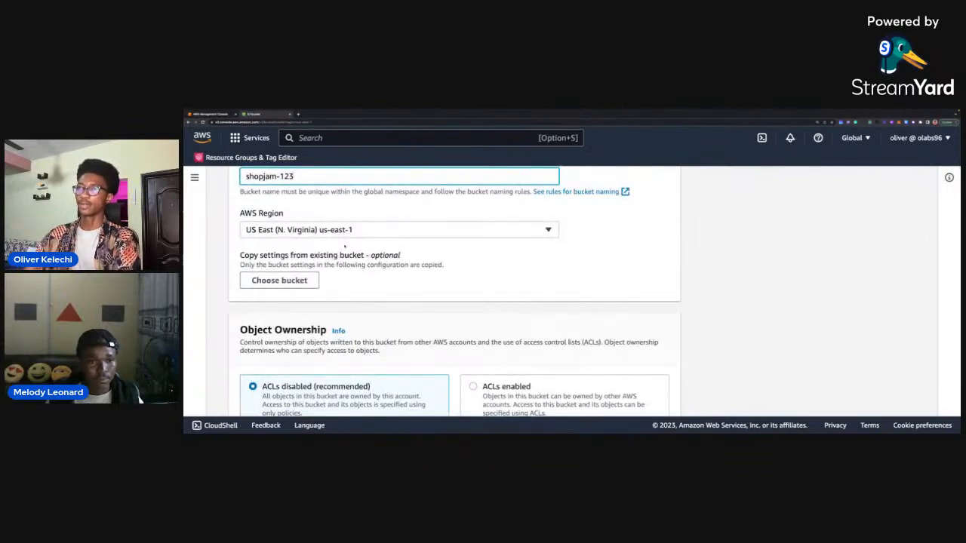
pyautogui.scroll(-1, 345, 241)
pyautogui.scroll(2, 345, 245)
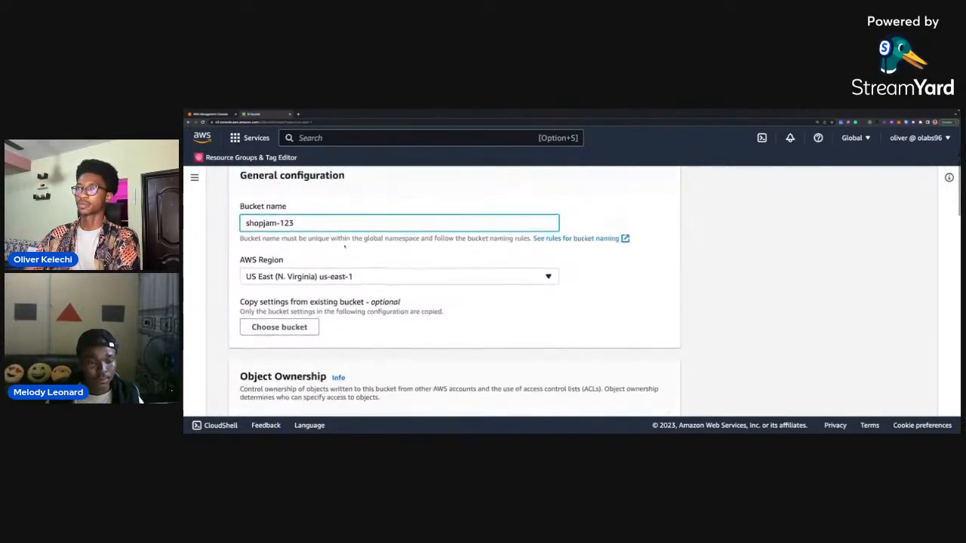
pyautogui.scroll(1, 345, 245)
pyautogui.scroll(-4, 345, 245)
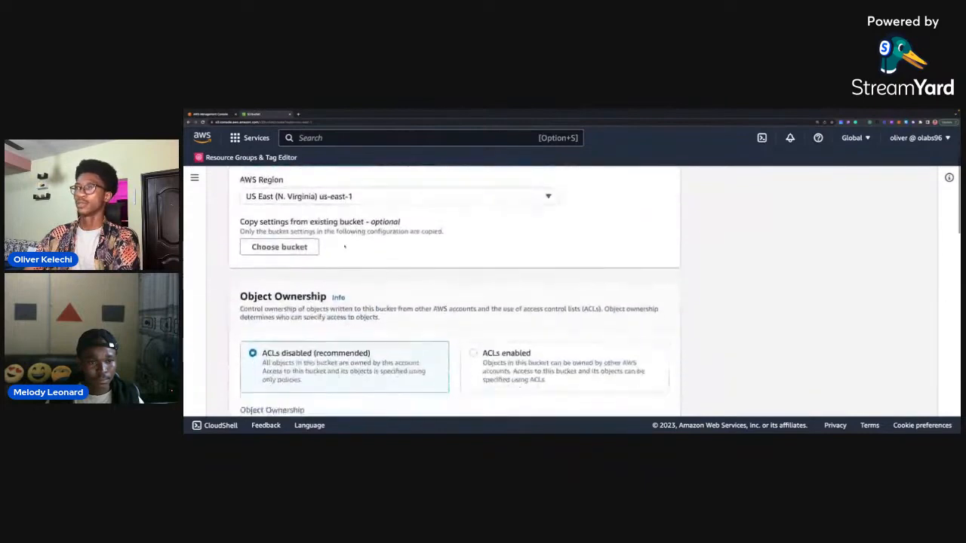
pyautogui.scroll(-3, 345, 245)
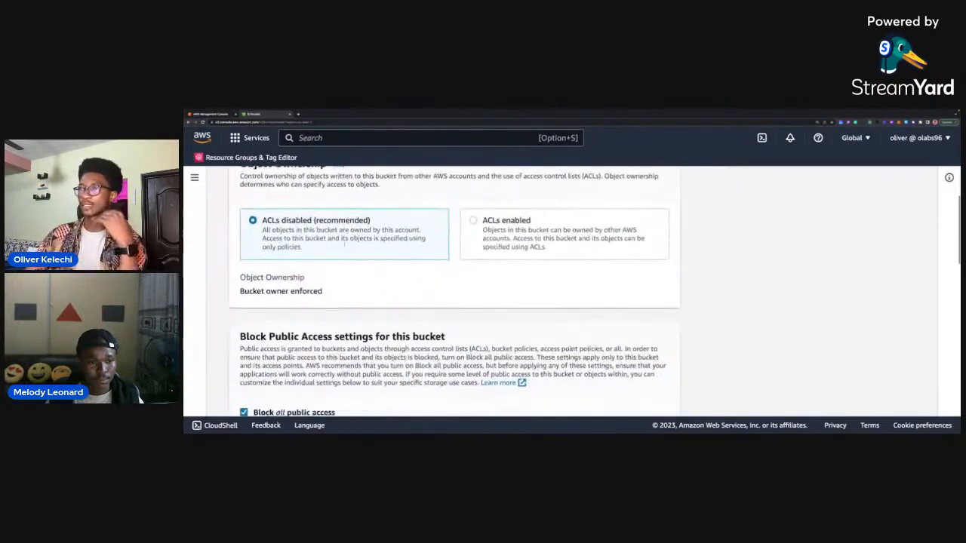
pyautogui.scroll(4, 345, 245)
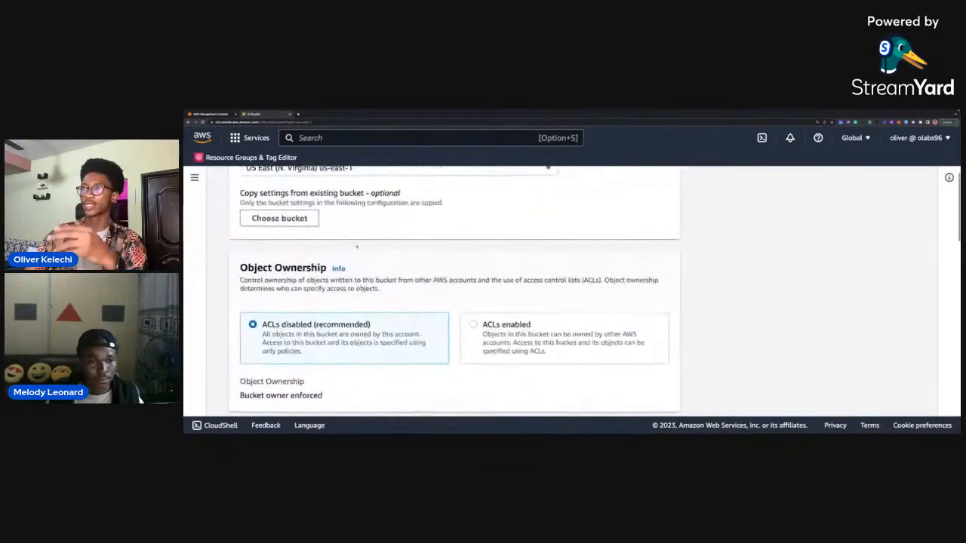
pyautogui.scroll(1, 351, 239)
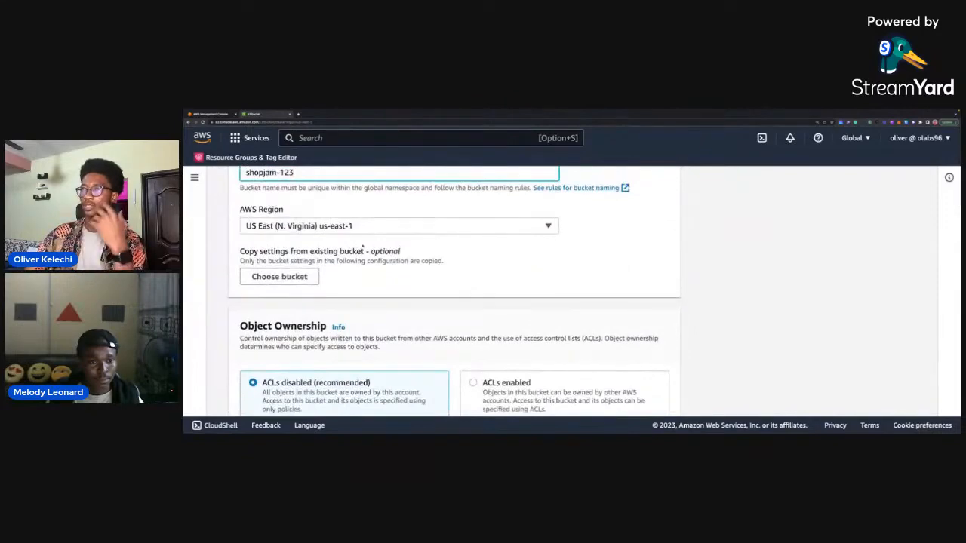
pyautogui.scroll(-1, 363, 246)
pyautogui.scroll(-3, 362, 253)
pyautogui.scroll(2, 361, 253)
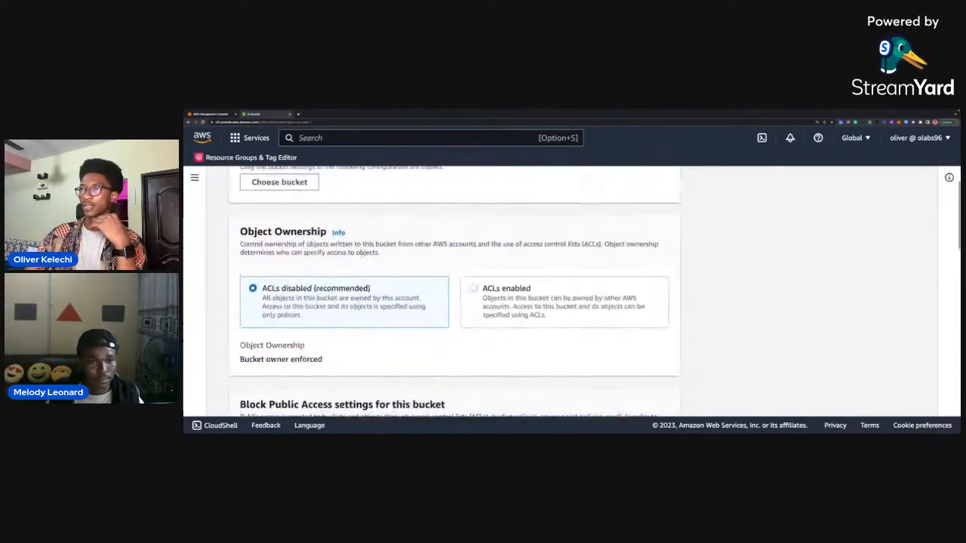
pyautogui.scroll(-3, 362, 254)
pyautogui.scroll(1, 362, 256)
pyautogui.scroll(-1, 361, 257)
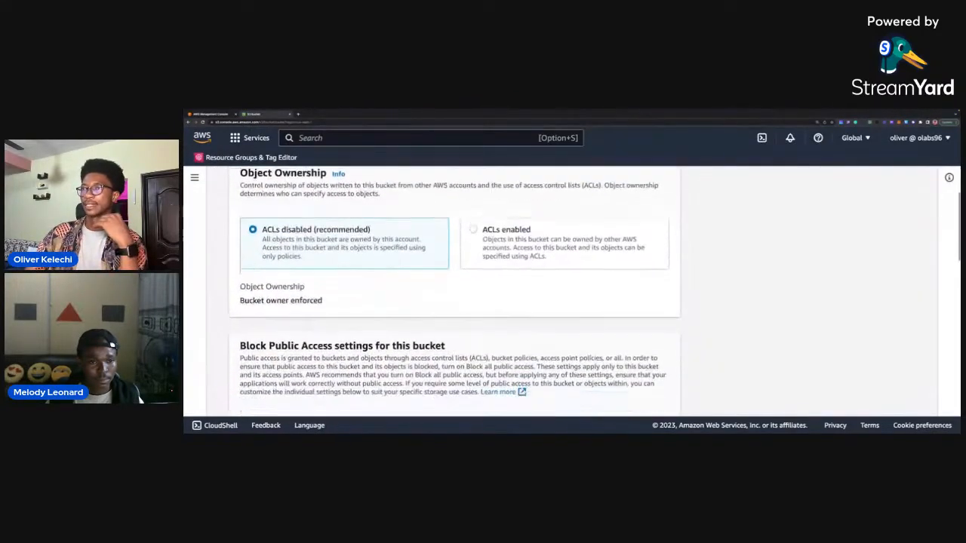
pyautogui.scroll(1, 362, 256)
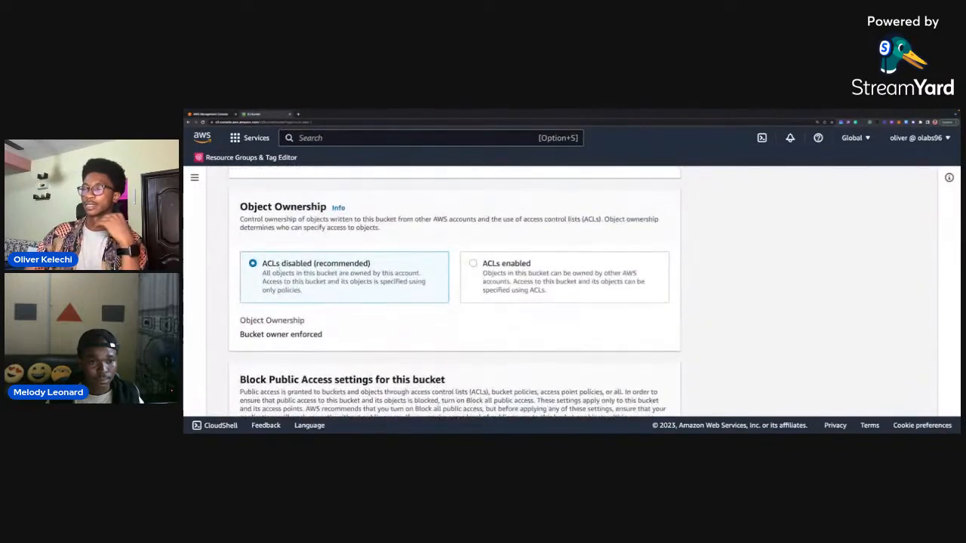
pyautogui.scroll(-4, 453, 291)
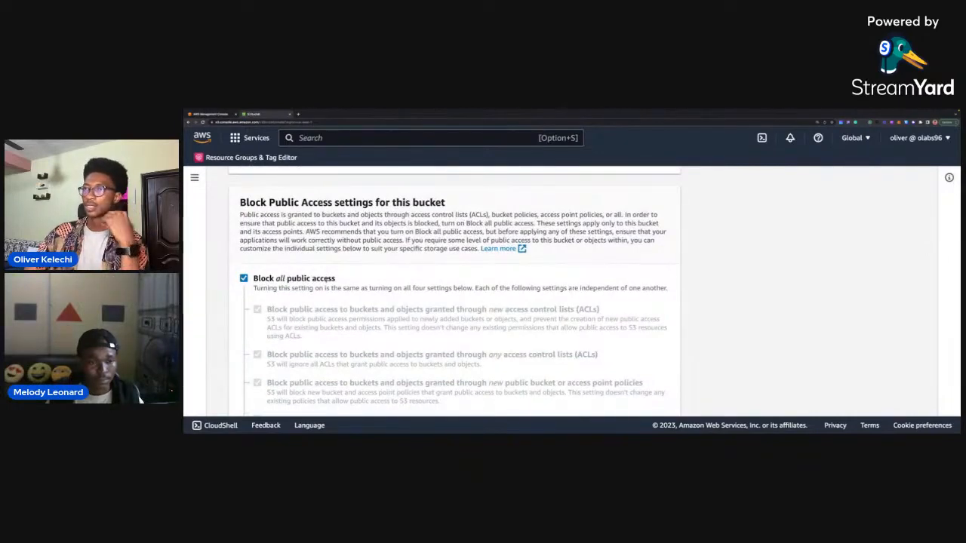
pyautogui.scroll(1, 330, 281)
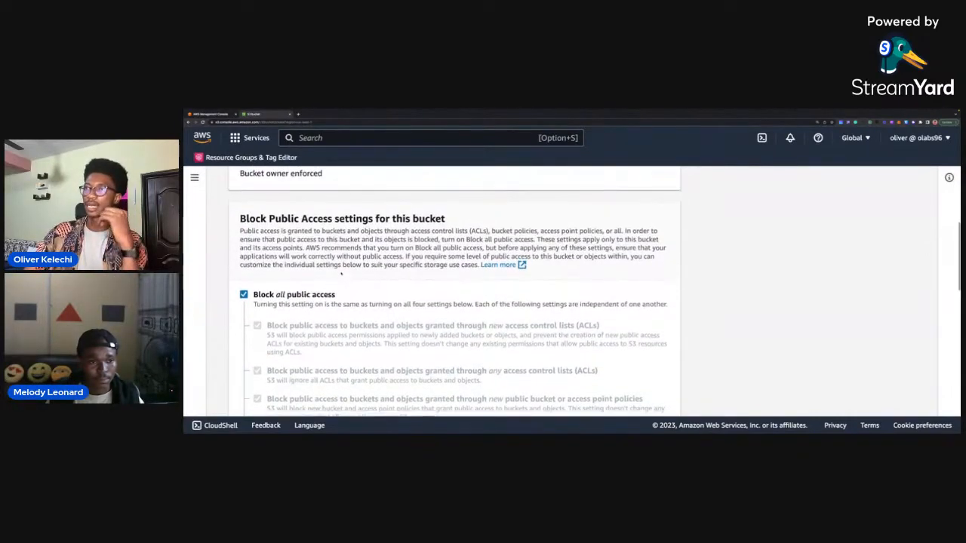
# Create the bucket, keeping versioning disabled and the default encryption with Amazon S3 managed keys (SSE-S3).
pyautogui.scroll(-5, 327, 285)
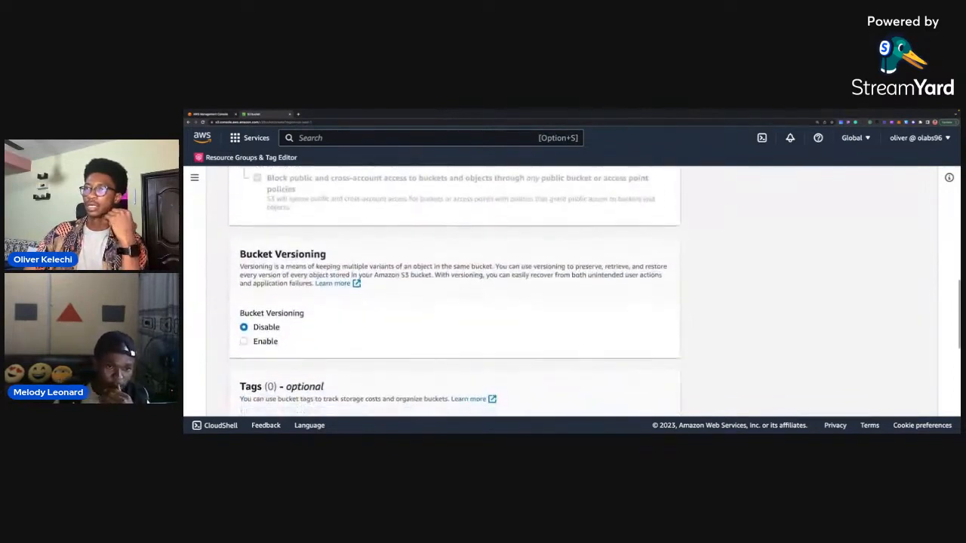
pyautogui.scroll(-2, 266, 273)
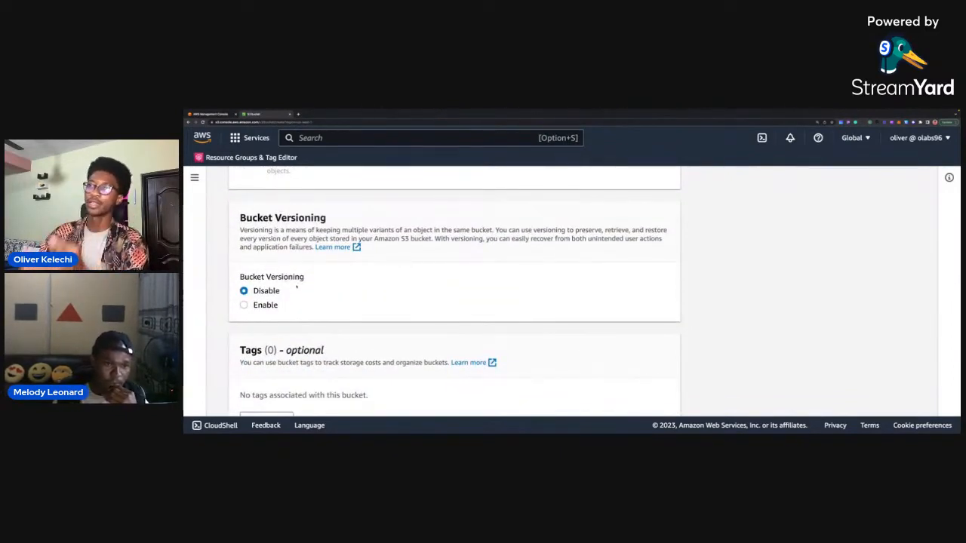
pyautogui.scroll(-6, 325, 297)
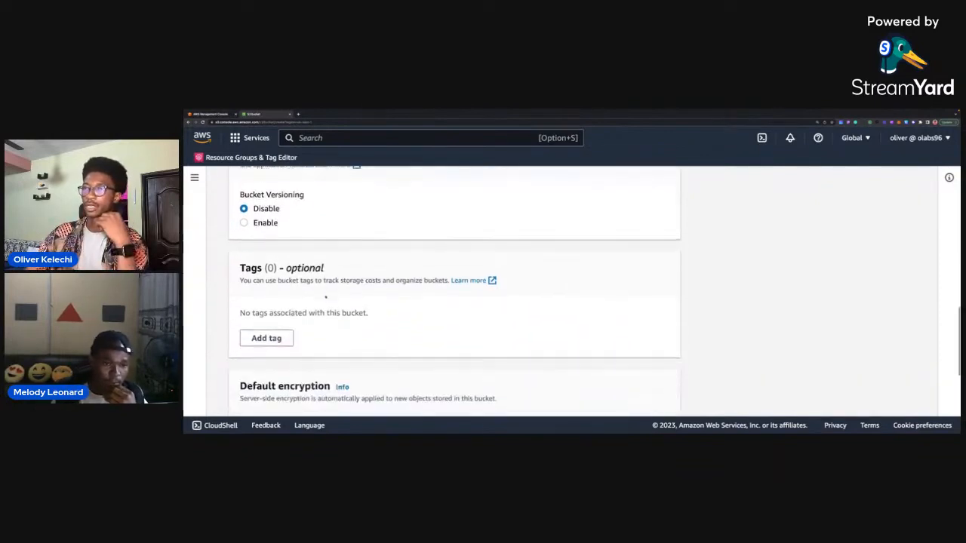
pyautogui.scroll(-4, 325, 296)
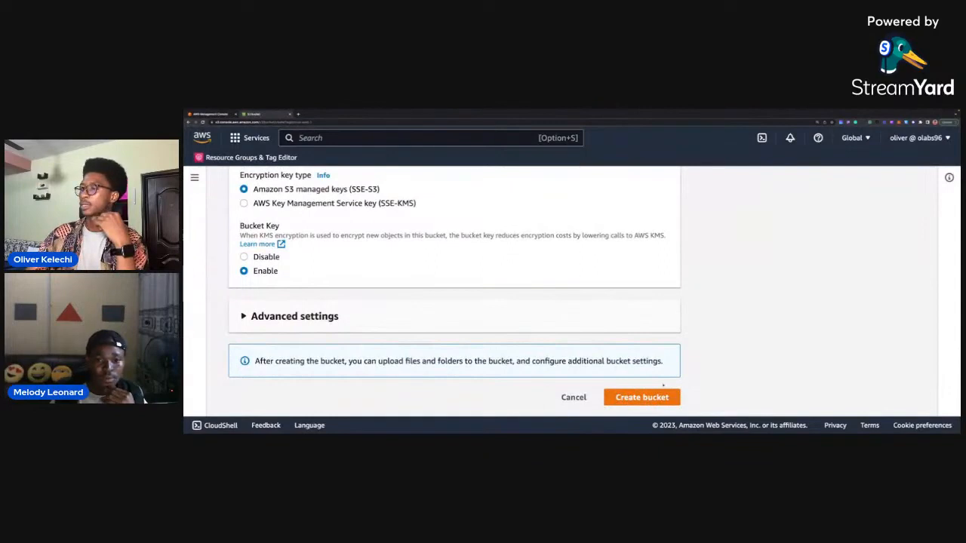
pyautogui.click(642, 392)
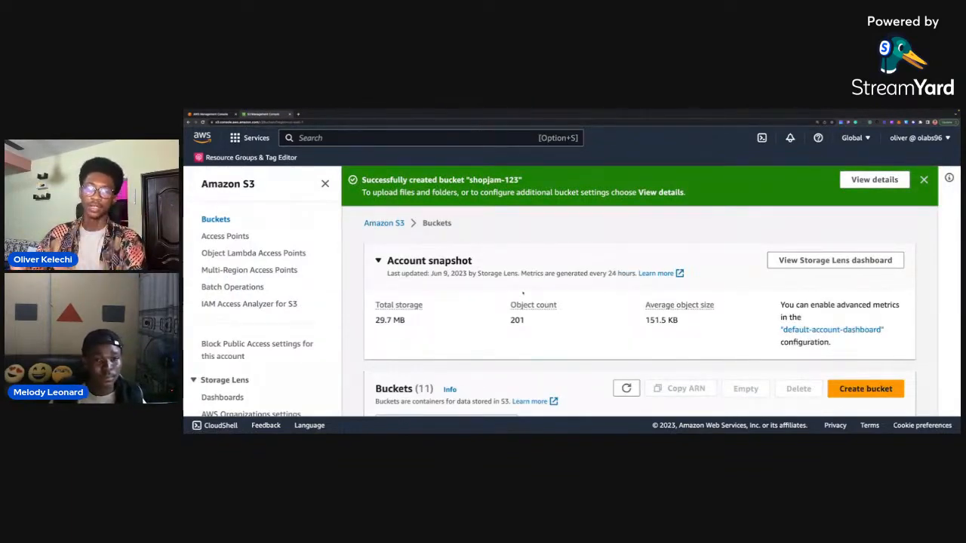
# Find the shopjam-123 bucket in the bucket list and open it.
pyautogui.scroll(-1, 522, 294)
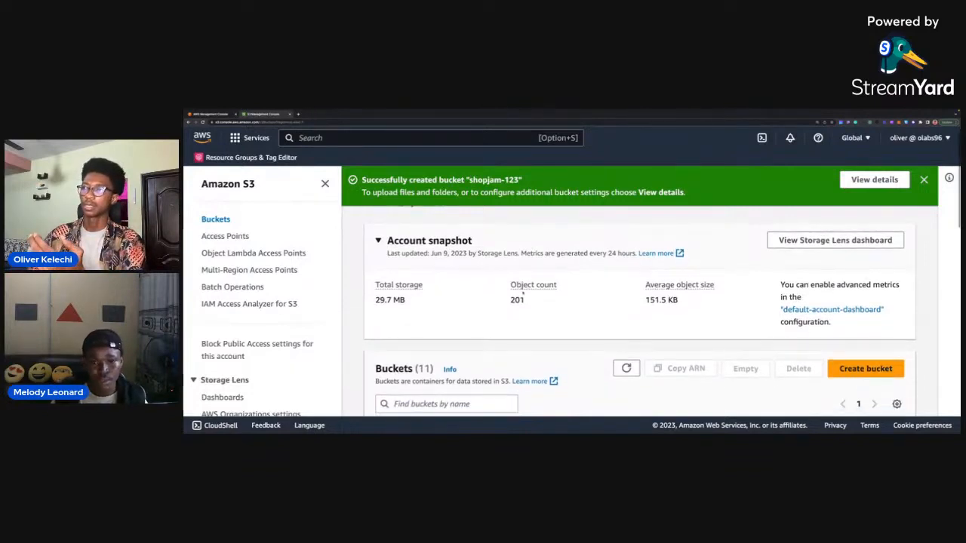
pyautogui.scroll(-4, 522, 294)
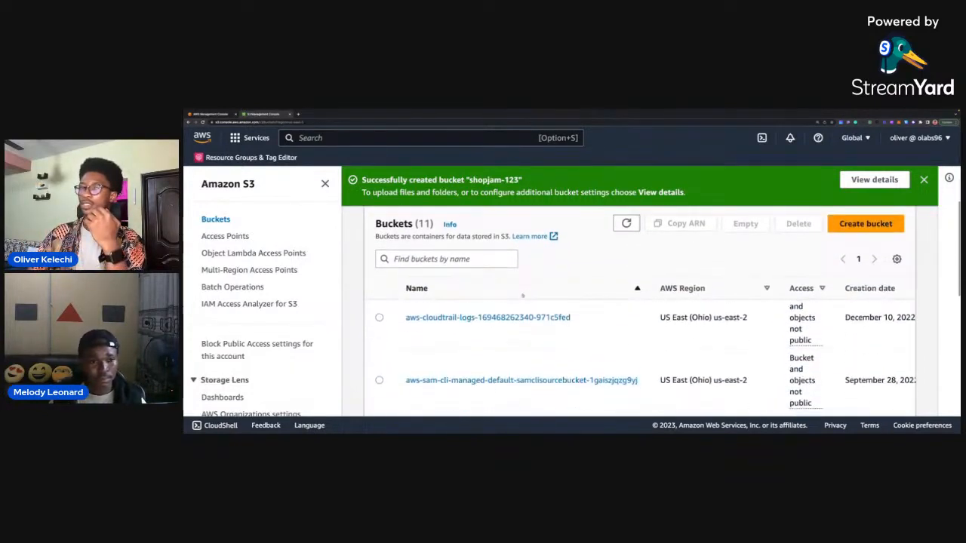
pyautogui.scroll(-5, 522, 296)
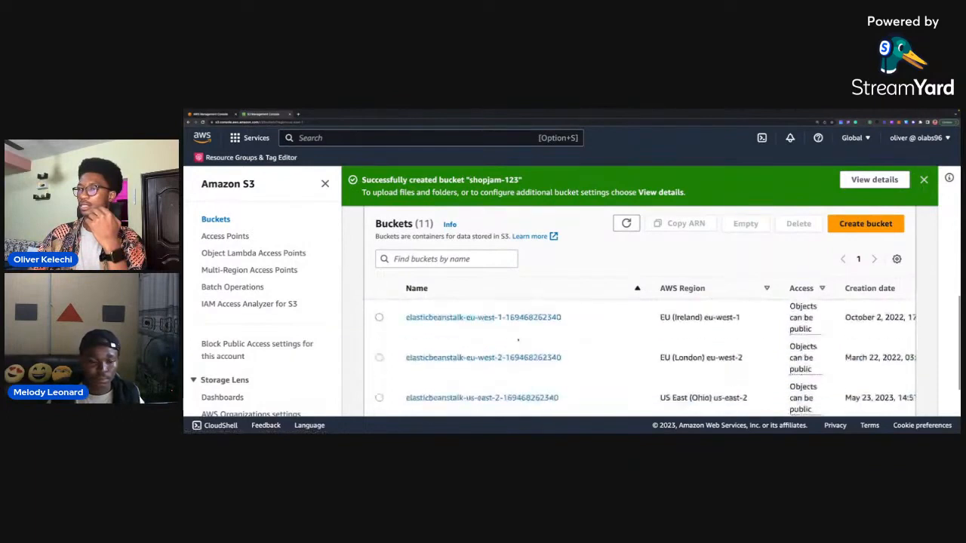
pyautogui.scroll(-3, 519, 340)
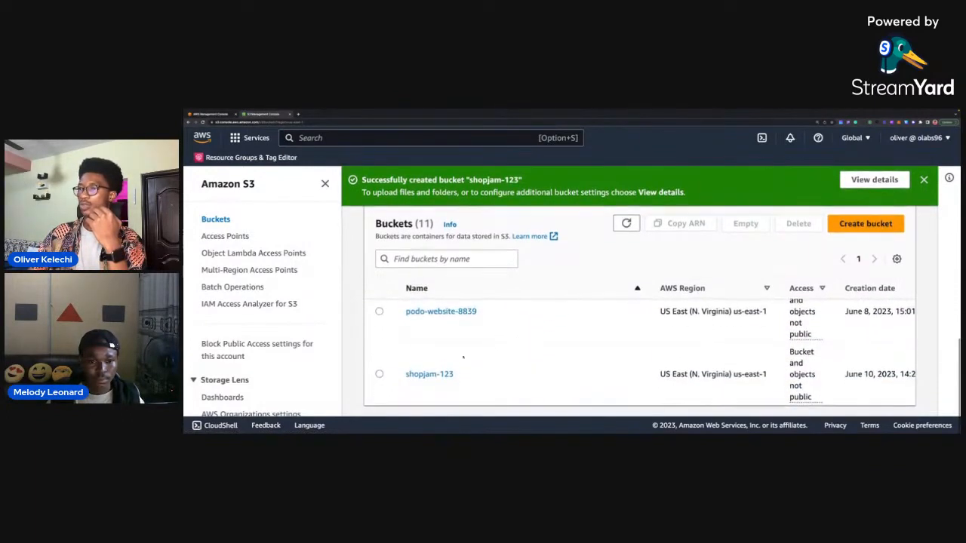
pyautogui.click(429, 375)
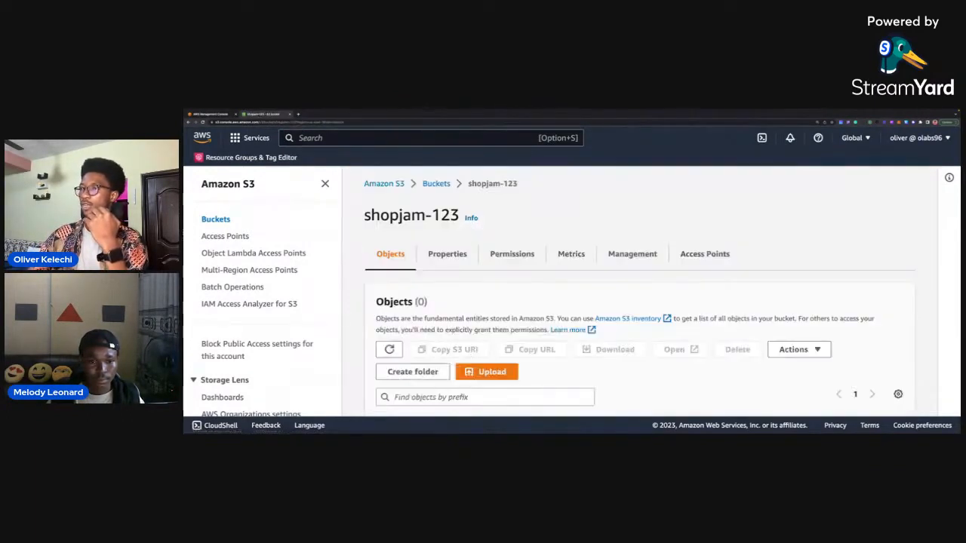
# Start a new upload to the empty shopjam-123 bucket.
pyautogui.scroll(-2, 605, 285)
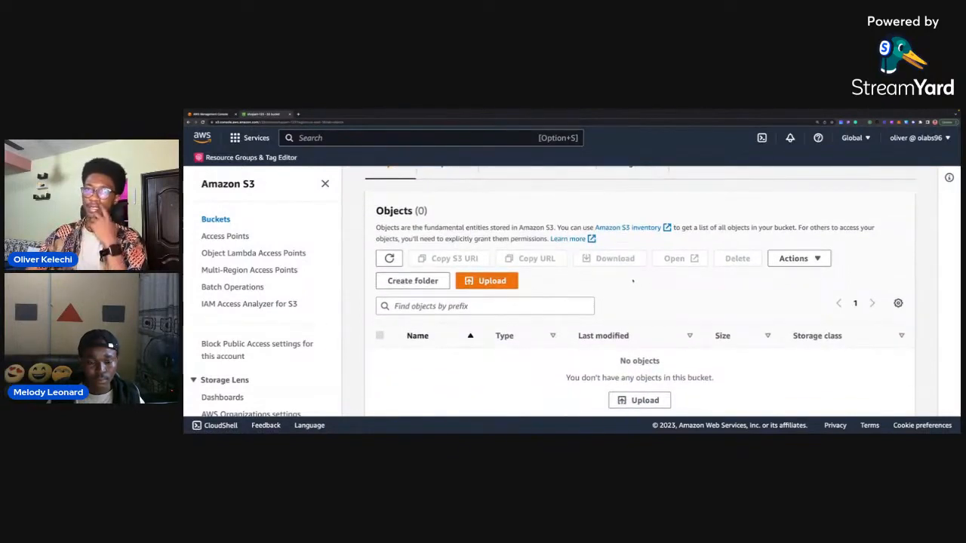
pyautogui.scroll(-1, 632, 281)
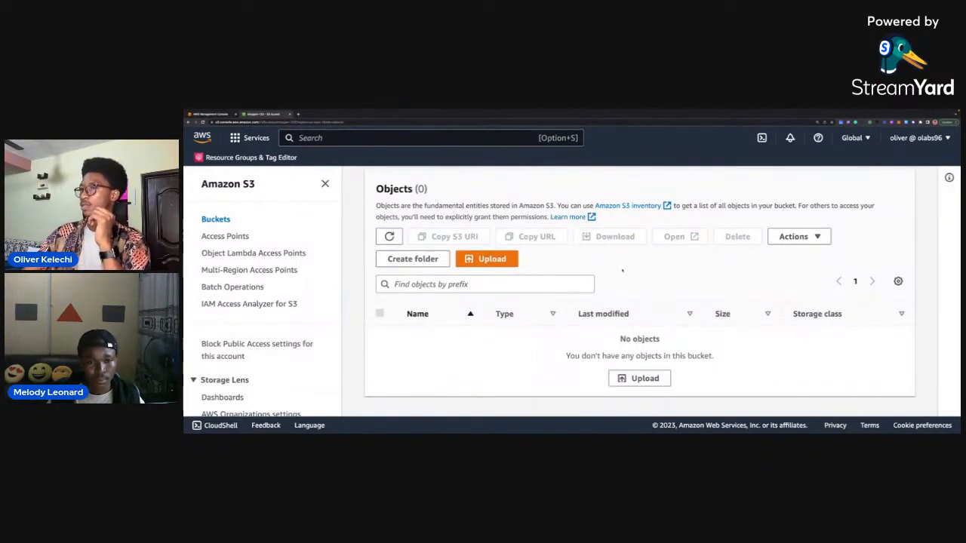
pyautogui.click(489, 258)
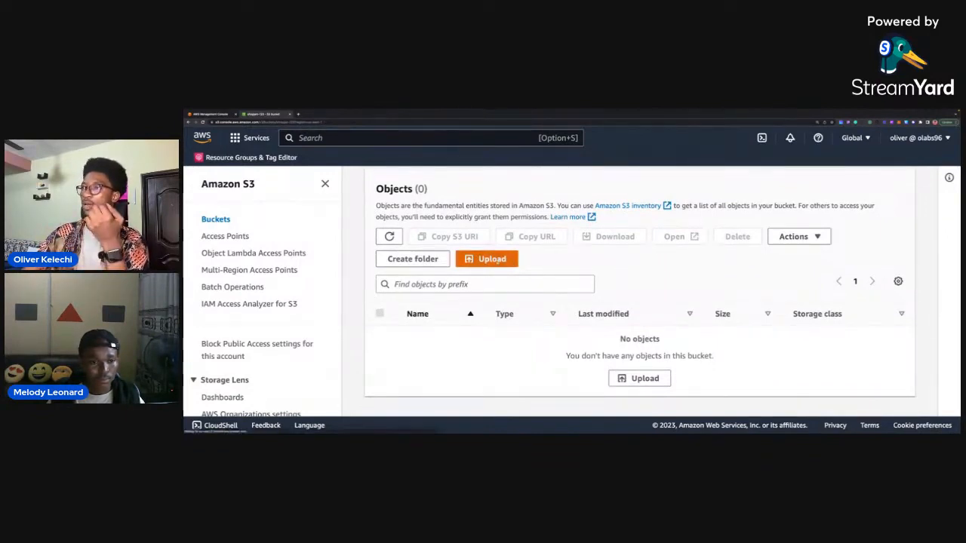
pyautogui.scroll(-1, 432, 272)
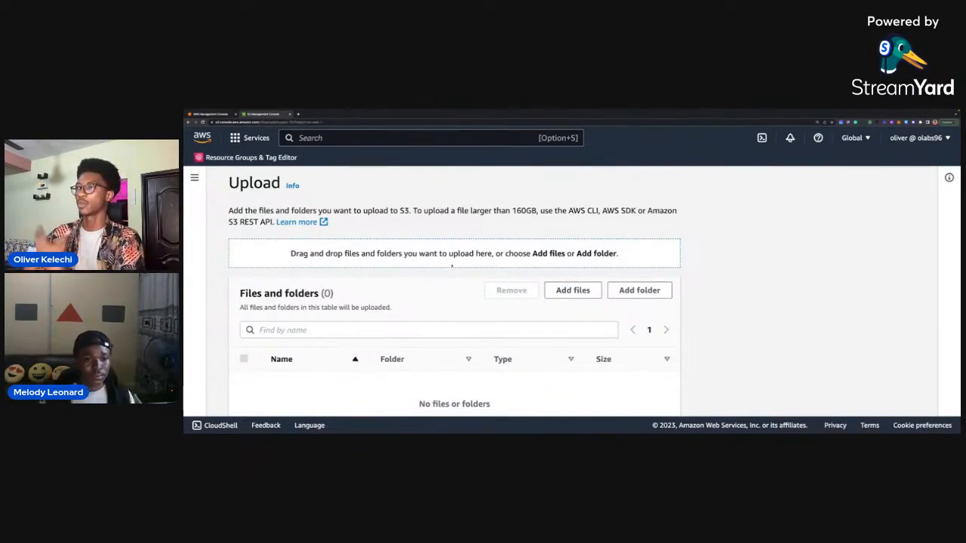
pyautogui.scroll(-1, 445, 267)
pyautogui.scroll(1, 453, 266)
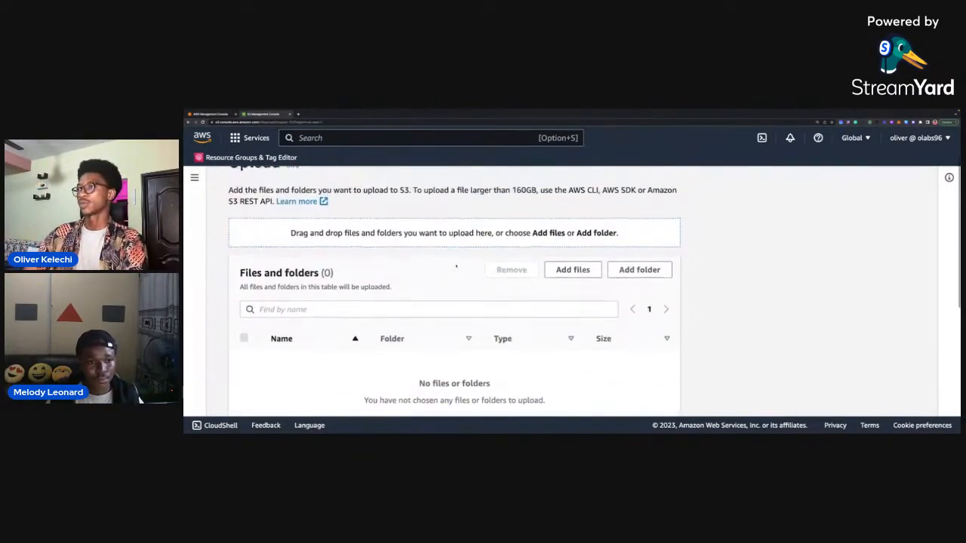
# Add the assets folder from the shopping-cart project's dist folder to the upload list, allowing the browser to upload its files.
pyautogui.click(623, 280)
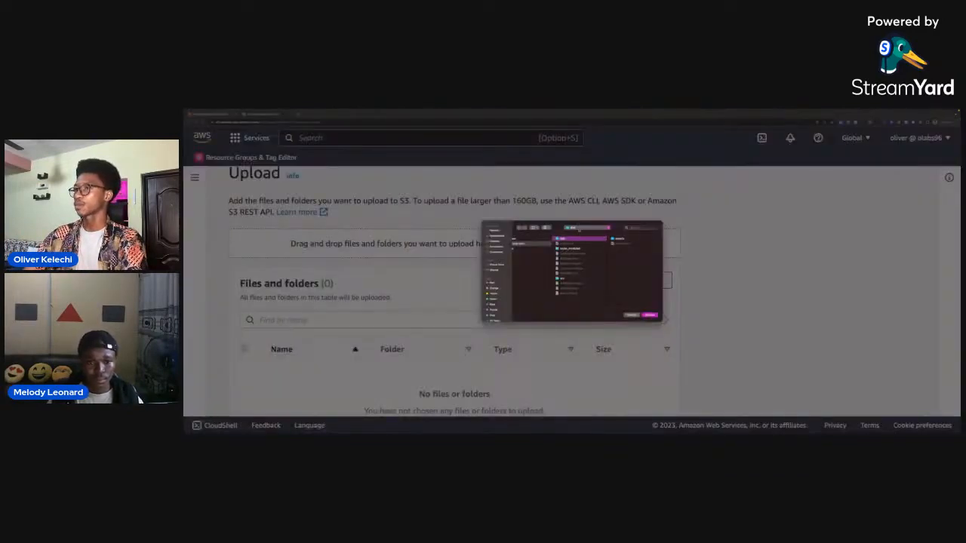
pyautogui.hscroll(-2, 534, 252)
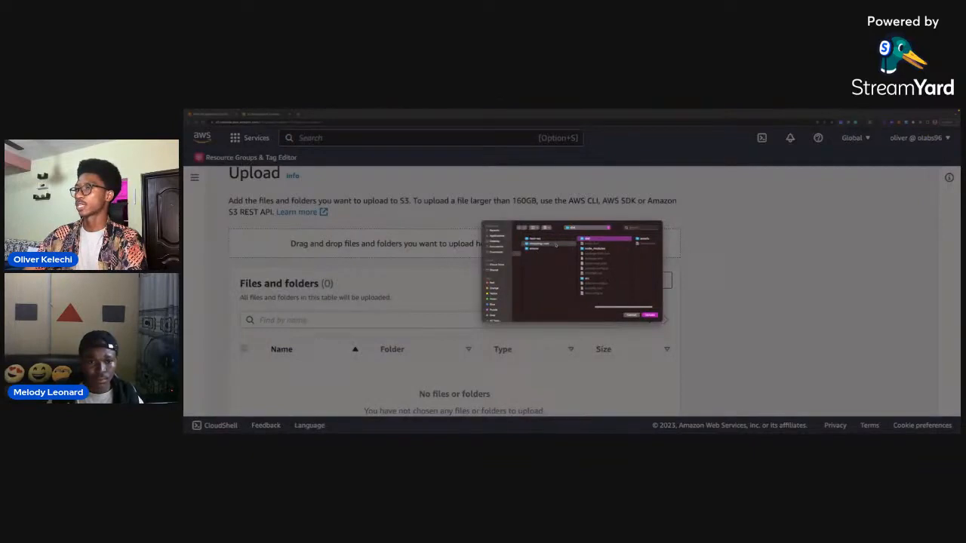
pyautogui.click(555, 244)
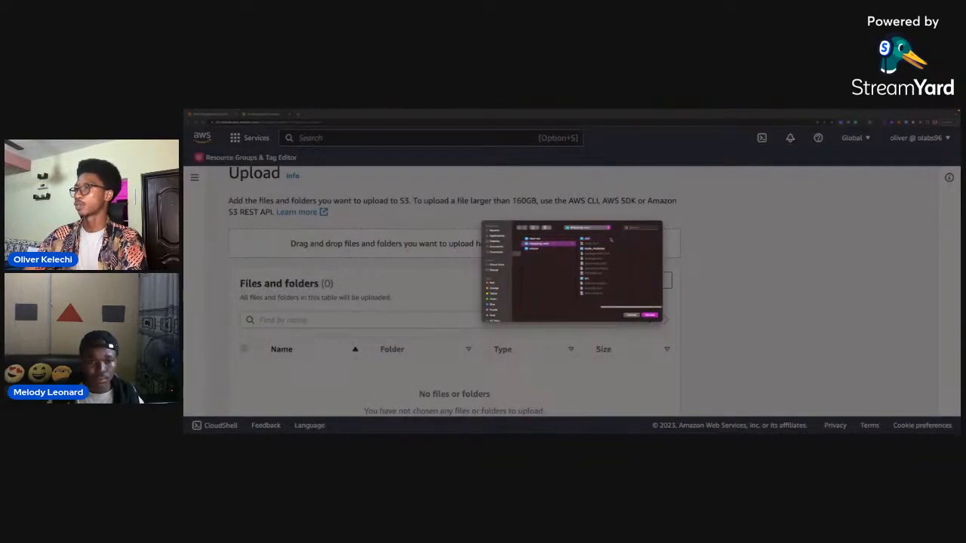
pyautogui.click(610, 240)
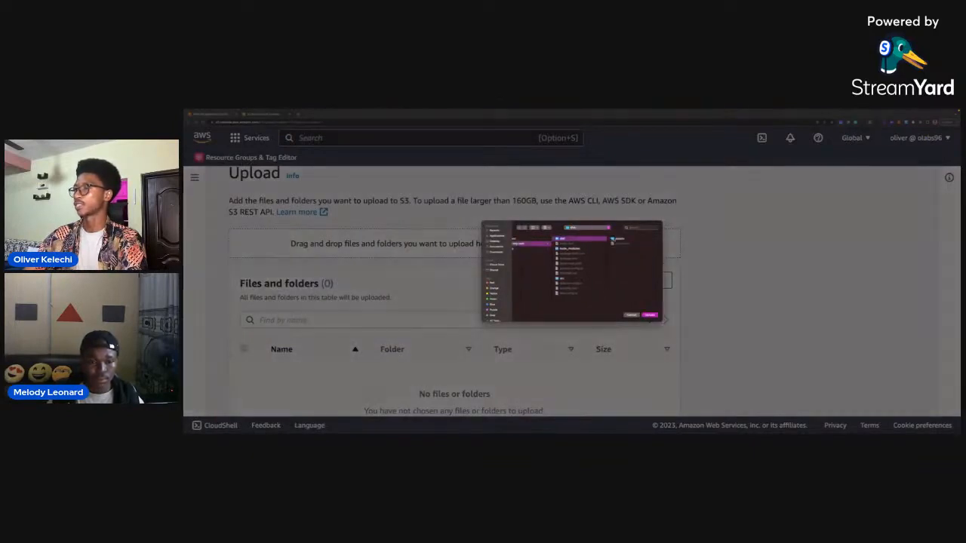
pyautogui.click(625, 240)
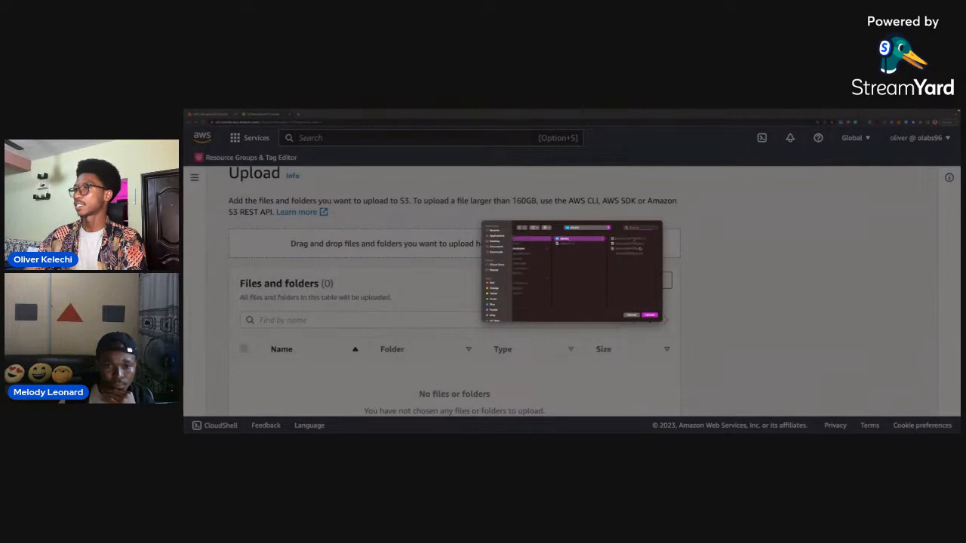
pyautogui.click(649, 315)
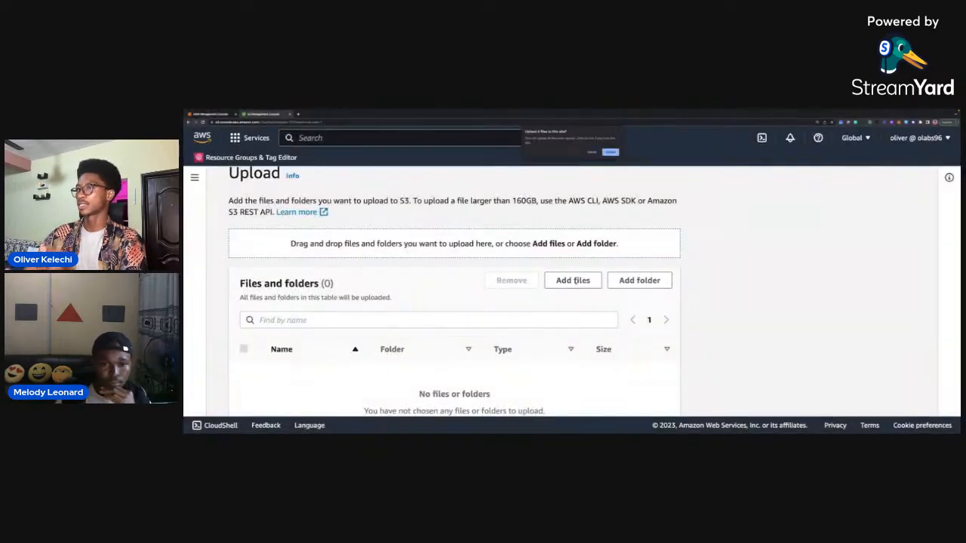
pyautogui.click(610, 152)
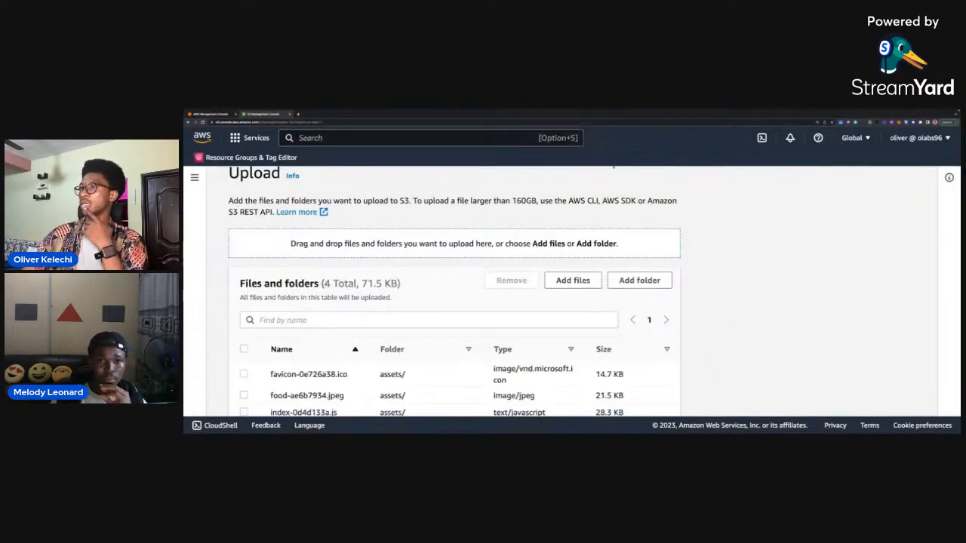
# Add the index.html file from the dist folder to the upload list.
pyautogui.scroll(-2, 554, 245)
pyautogui.scroll(1, 559, 249)
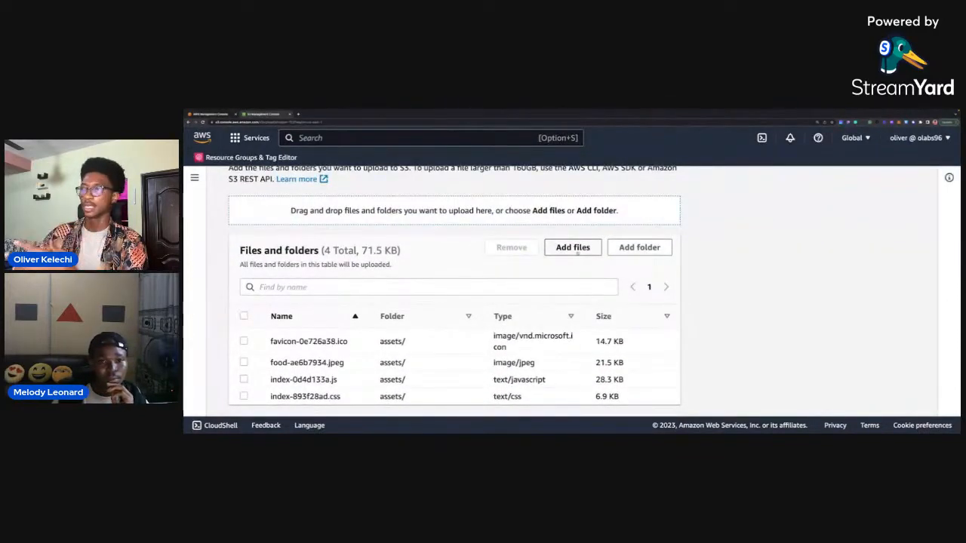
pyautogui.click(576, 253)
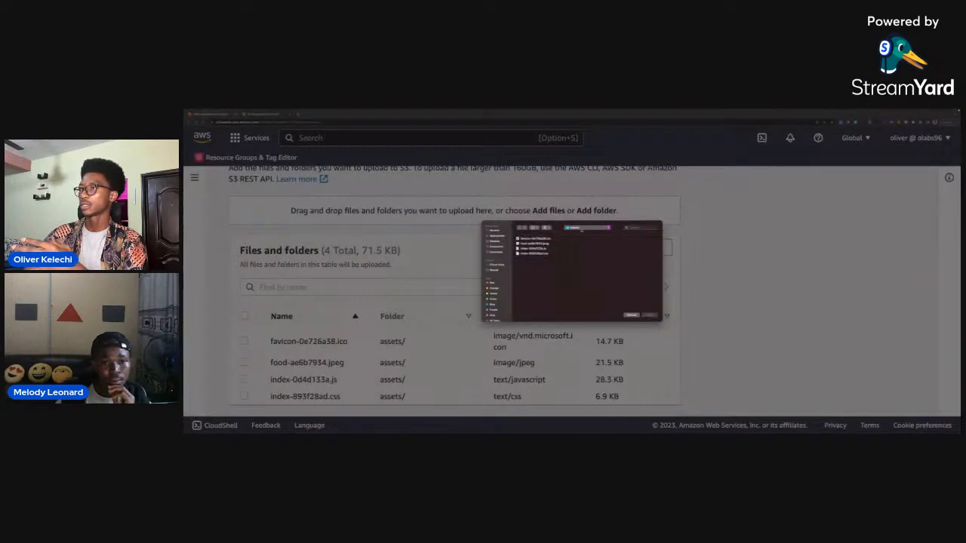
pyautogui.click(582, 228)
pyautogui.click(582, 233)
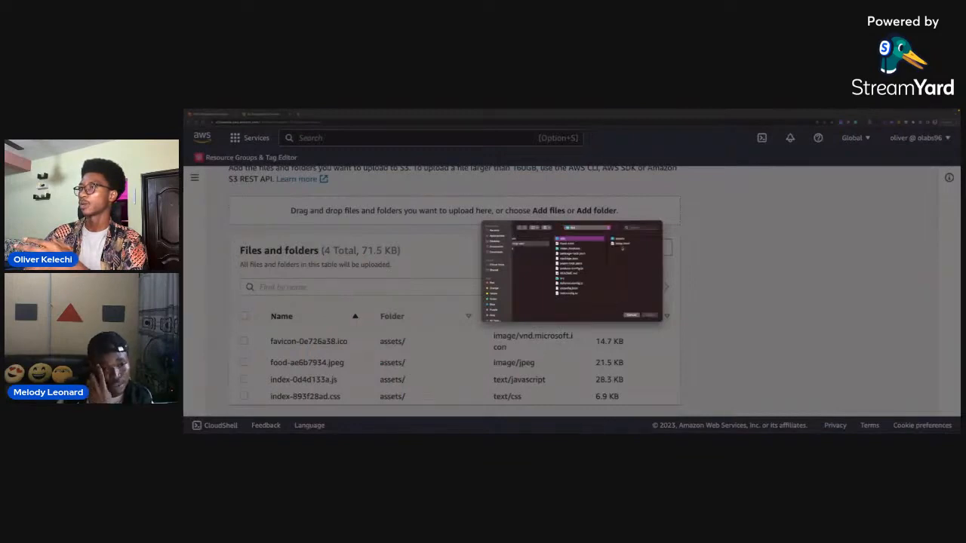
pyautogui.click(620, 244)
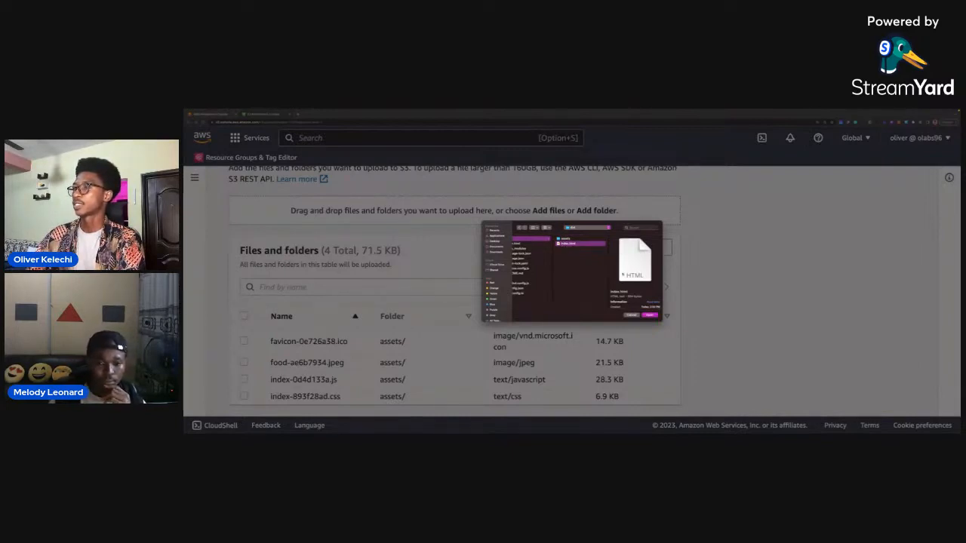
pyautogui.click(649, 316)
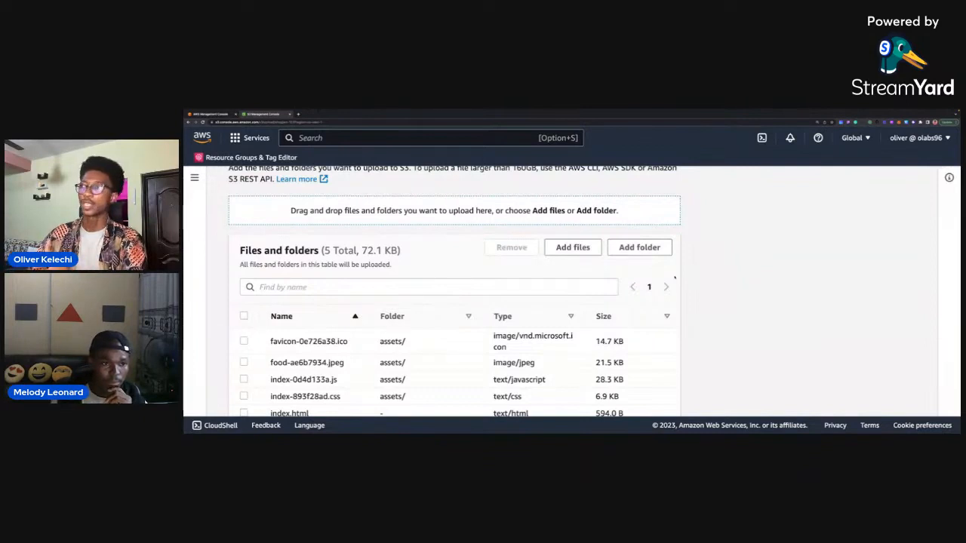
# Upload the listed assets files and index.html to s3://shopjam-123 and check each file's upload status.
pyautogui.scroll(-2, 556, 320)
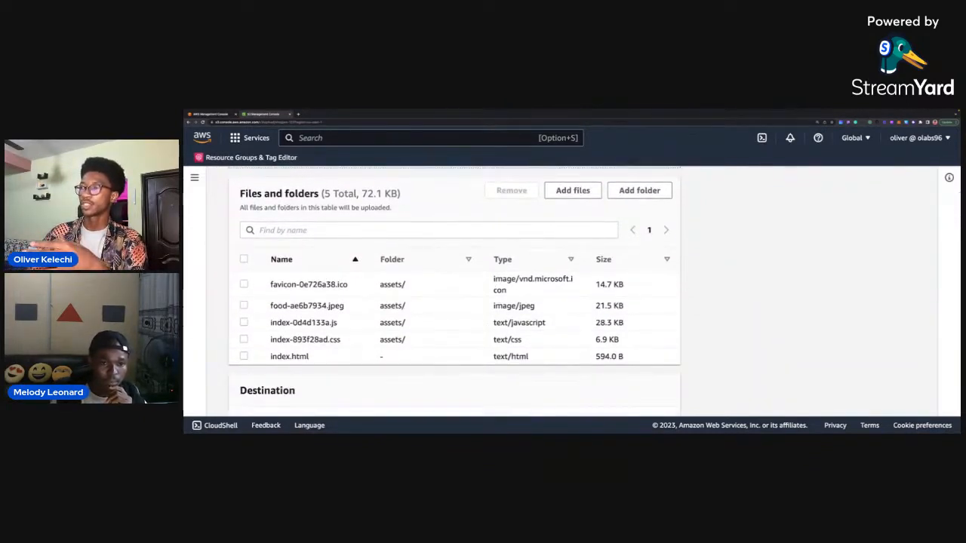
pyautogui.scroll(-2, 533, 289)
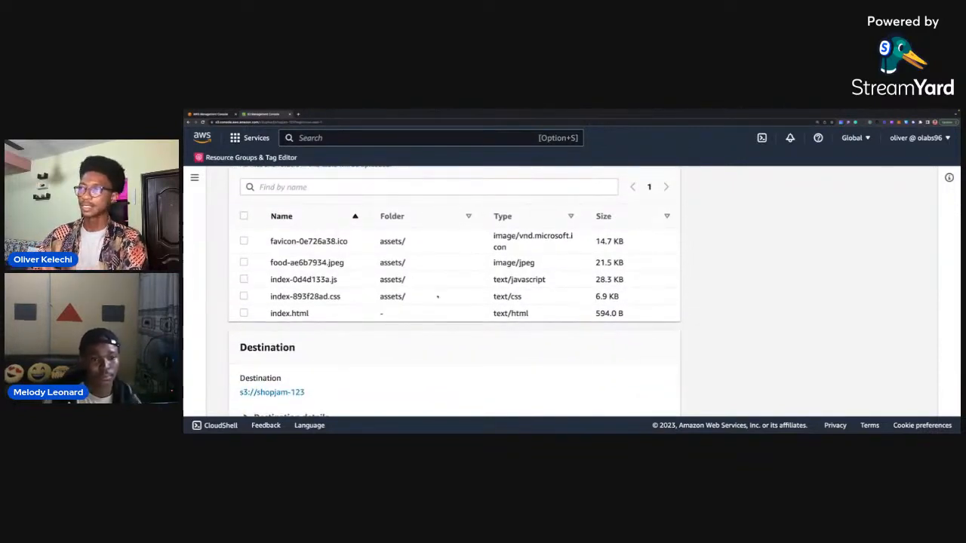
pyautogui.scroll(-3, 437, 298)
pyautogui.scroll(-2, 437, 298)
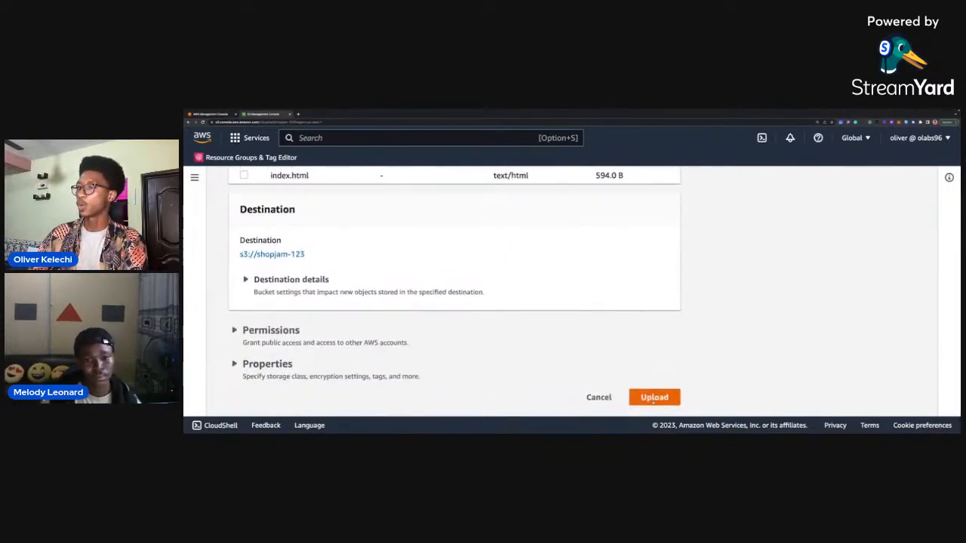
pyautogui.click(651, 396)
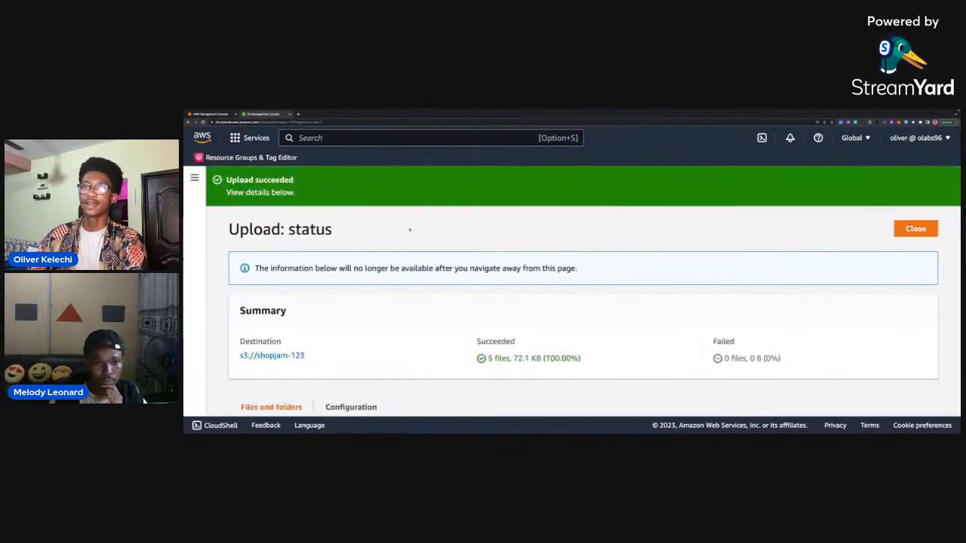
pyautogui.scroll(-5, 409, 230)
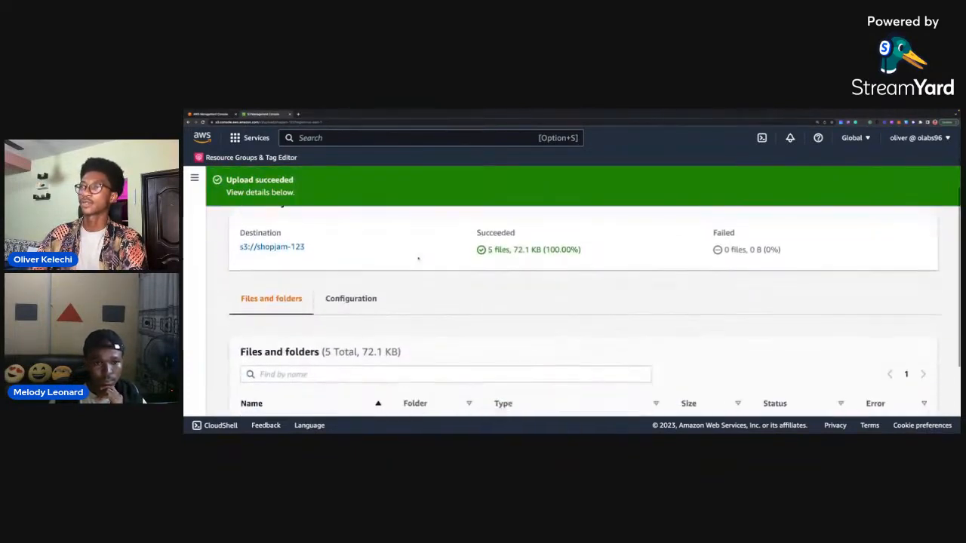
pyautogui.scroll(-3, 418, 259)
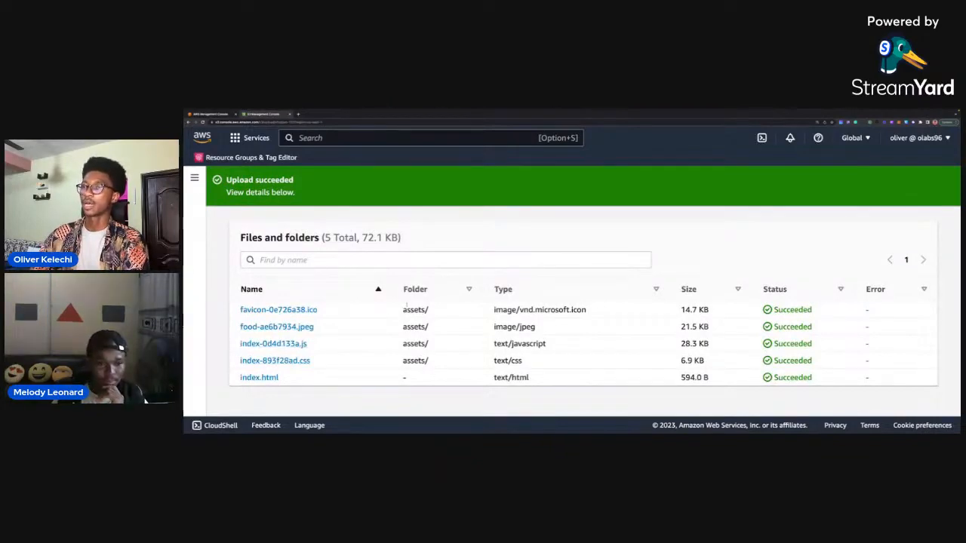
# Switch to the architecture diagram and examine how the S3 bucket connects to CloudFront.
pyautogui.hotkey('ctrl', 'Left')
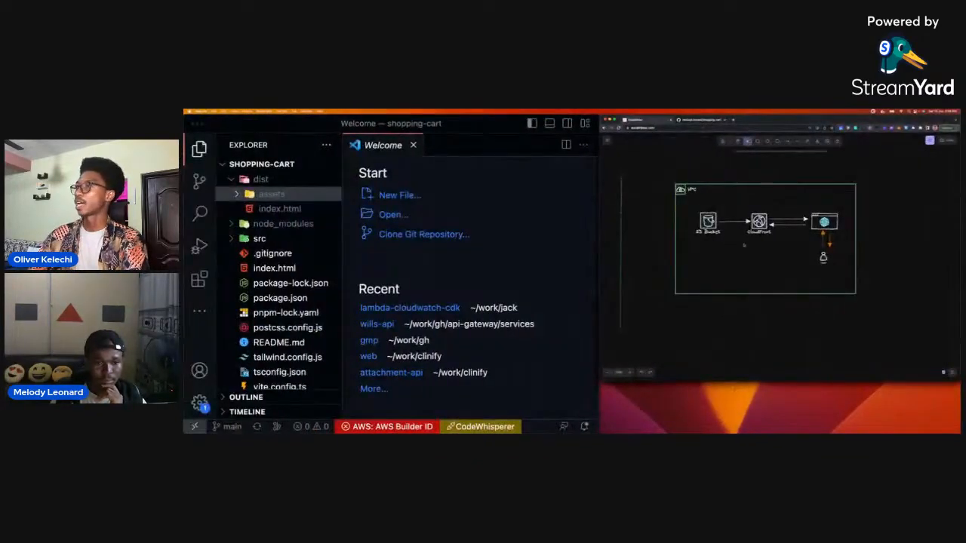
pyautogui.click(708, 221)
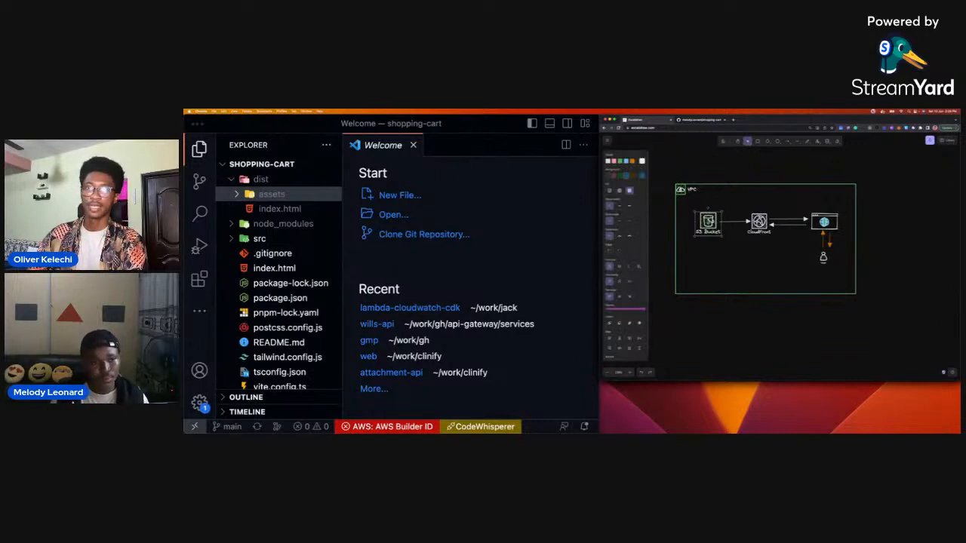
pyautogui.click(759, 222)
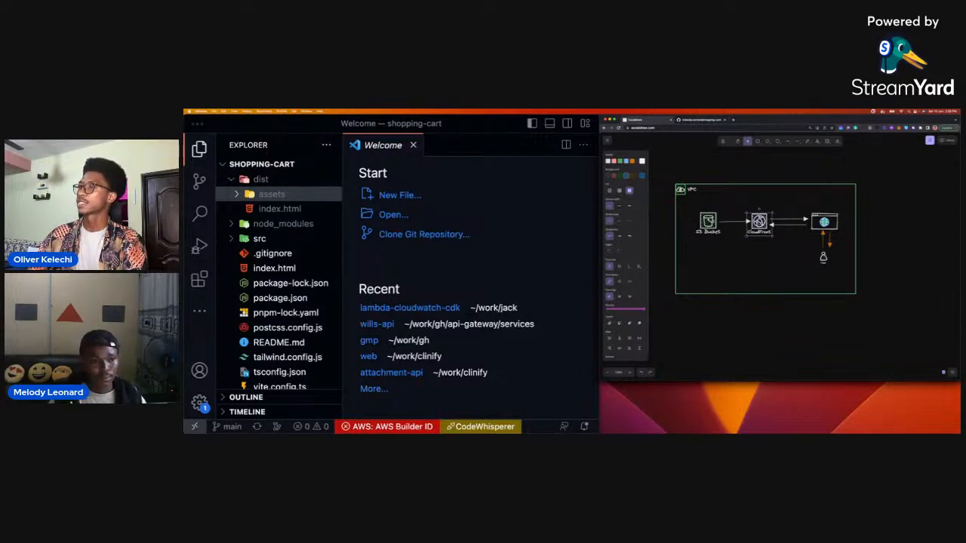
pyautogui.click(709, 221)
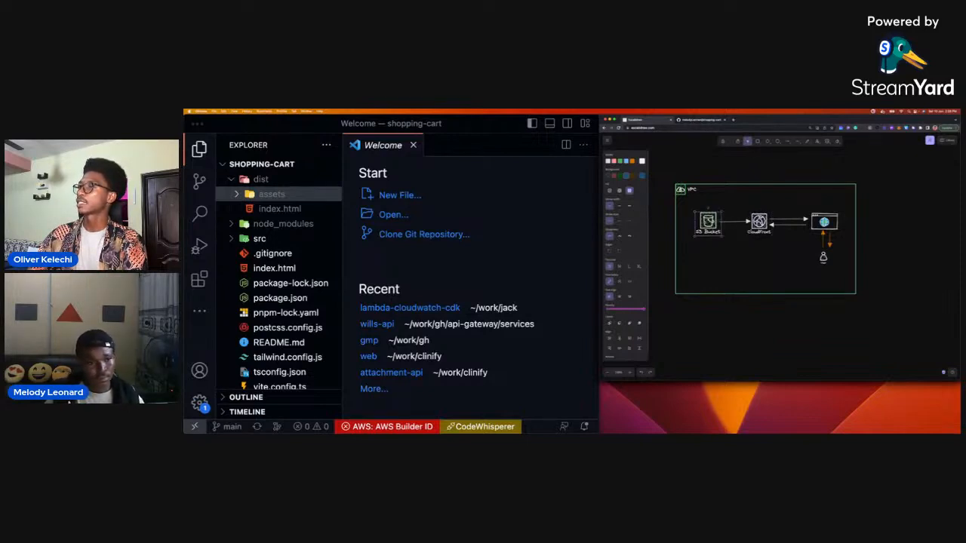
pyautogui.click(759, 223)
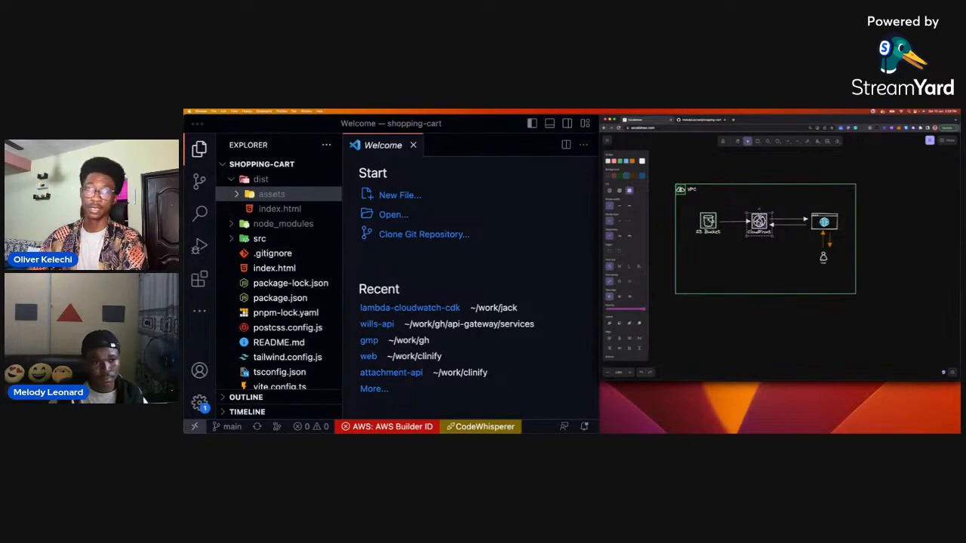
# Switch back to the AWS console, search for cloudfront and open the CloudFront service in a new browser tab.
pyautogui.hotkey('ctrl', 'Right')
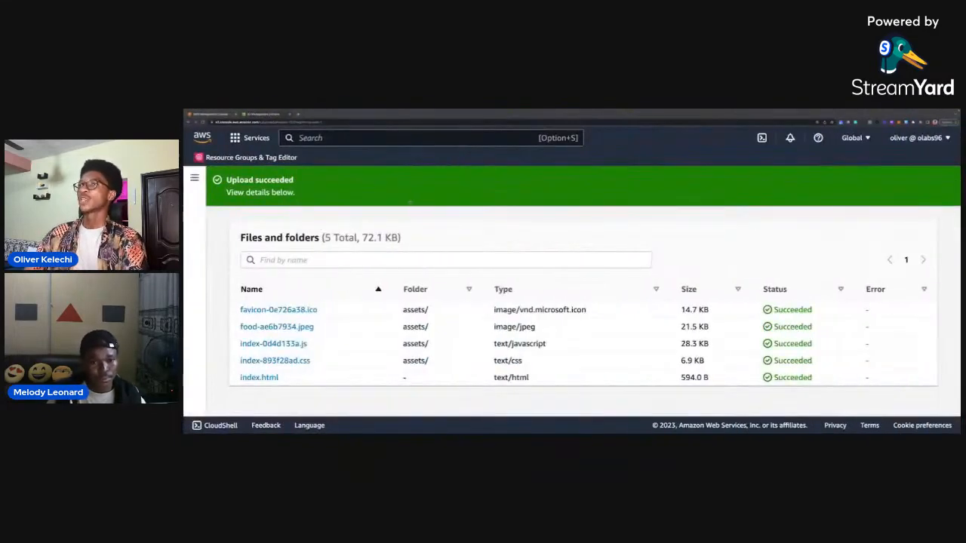
pyautogui.click(343, 139)
pyautogui.write('cloudfront')
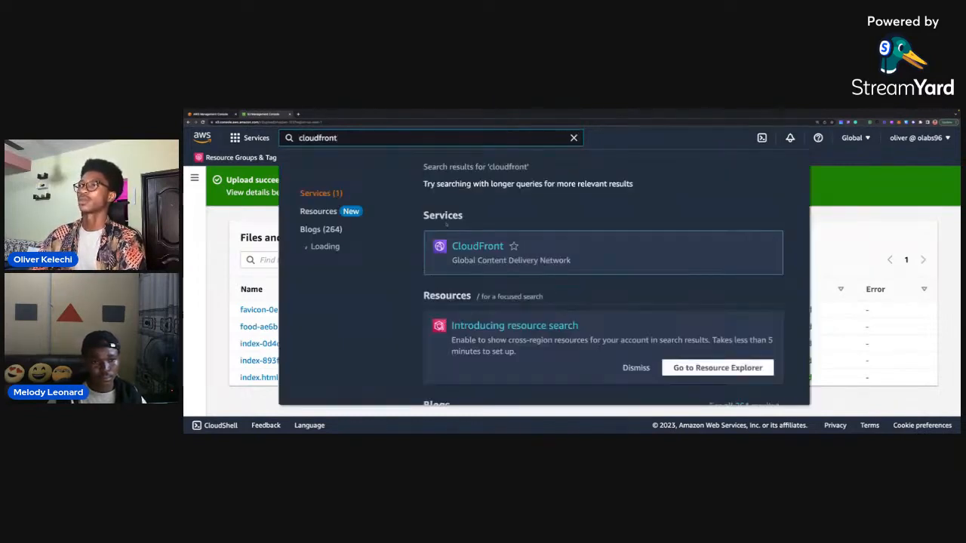
pyautogui.rightClick(475, 249)
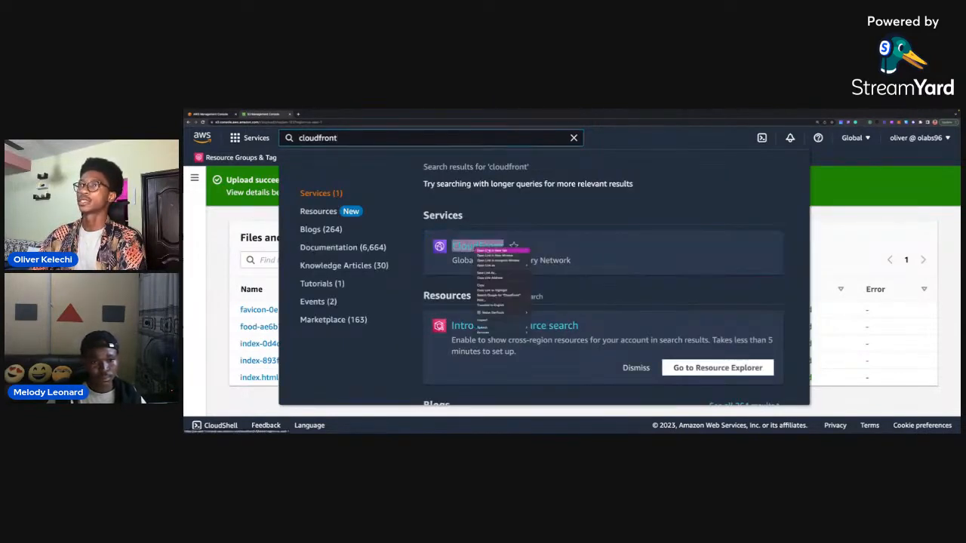
pyautogui.click(498, 250)
pyautogui.click(324, 114)
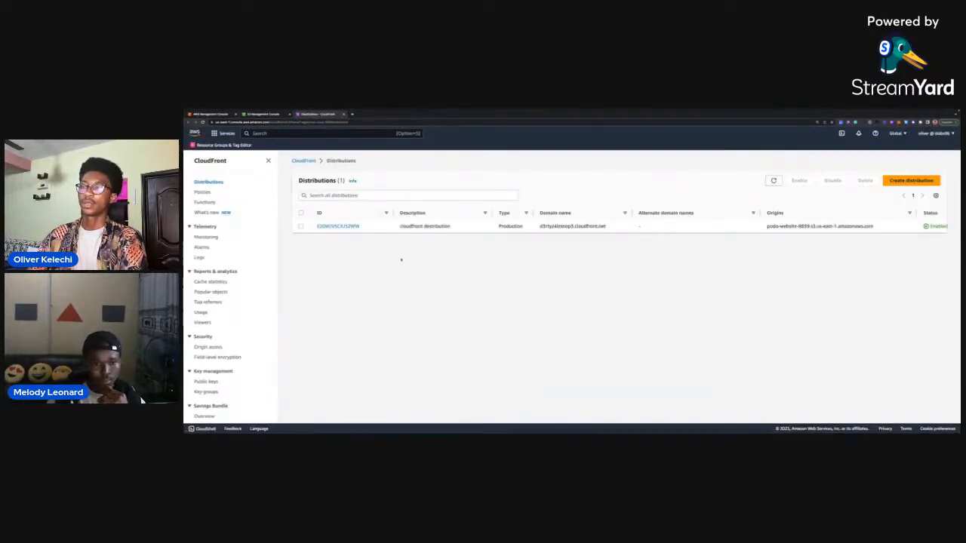
# Start creating a new CloudFront distribution and look over its Origin settings.
pyautogui.press('super+equal')
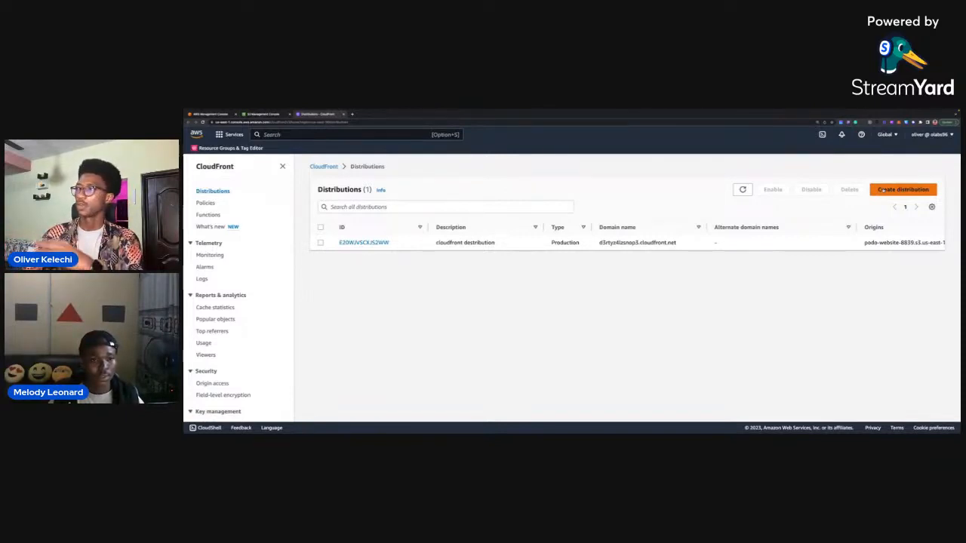
pyautogui.click(886, 191)
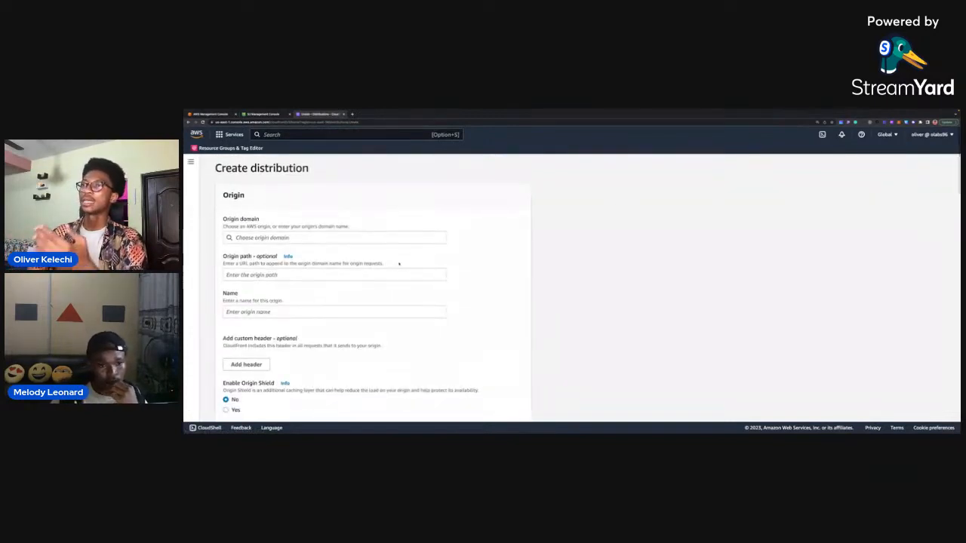
pyautogui.scroll(-1, 491, 234)
pyautogui.scroll(-1, 455, 247)
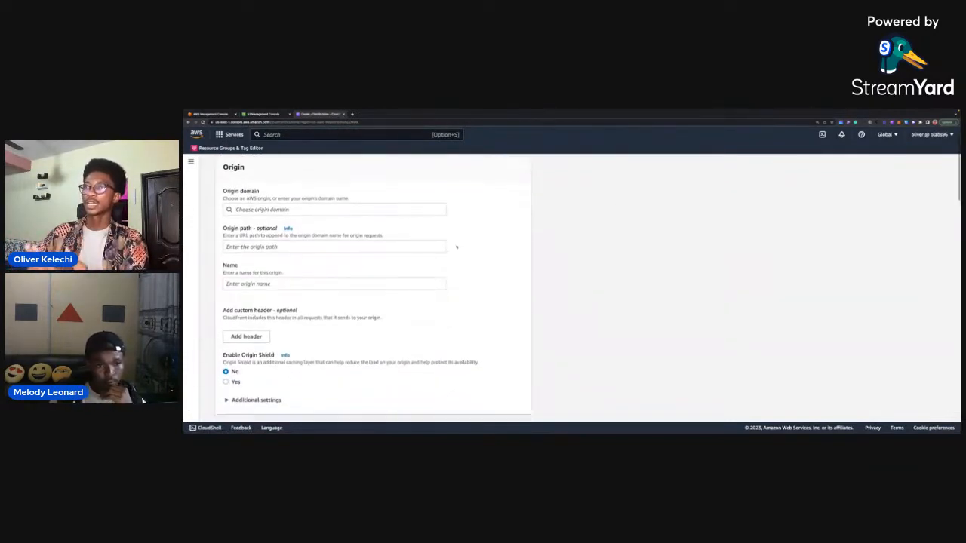
# Choose the shopjam-123 S3 bucket as the distribution's origin domain.
pyautogui.click(294, 210)
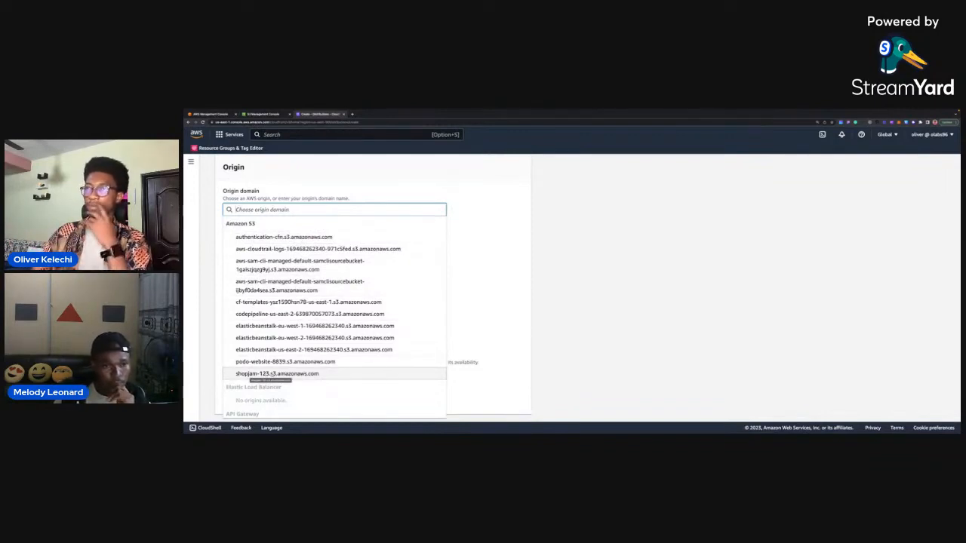
pyautogui.click(277, 374)
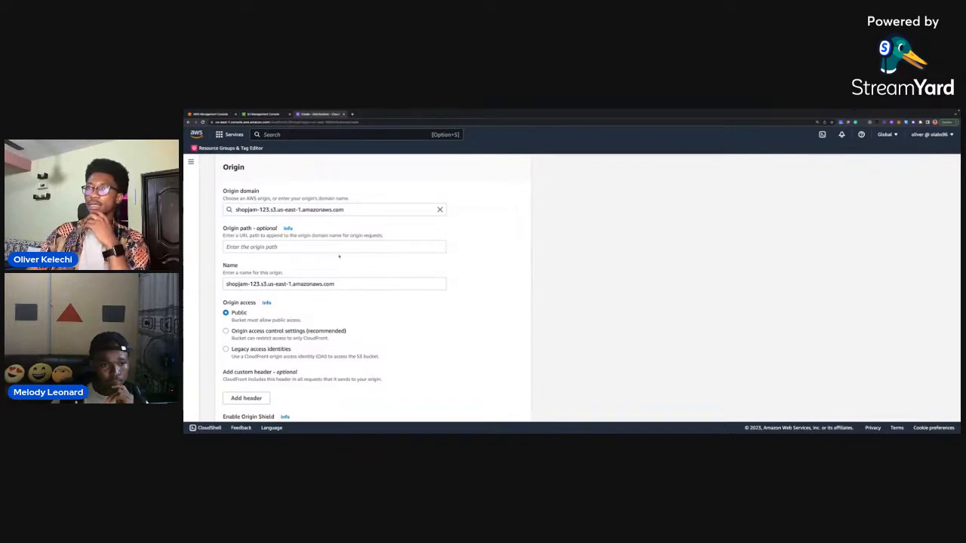
pyautogui.scroll(-1, 339, 256)
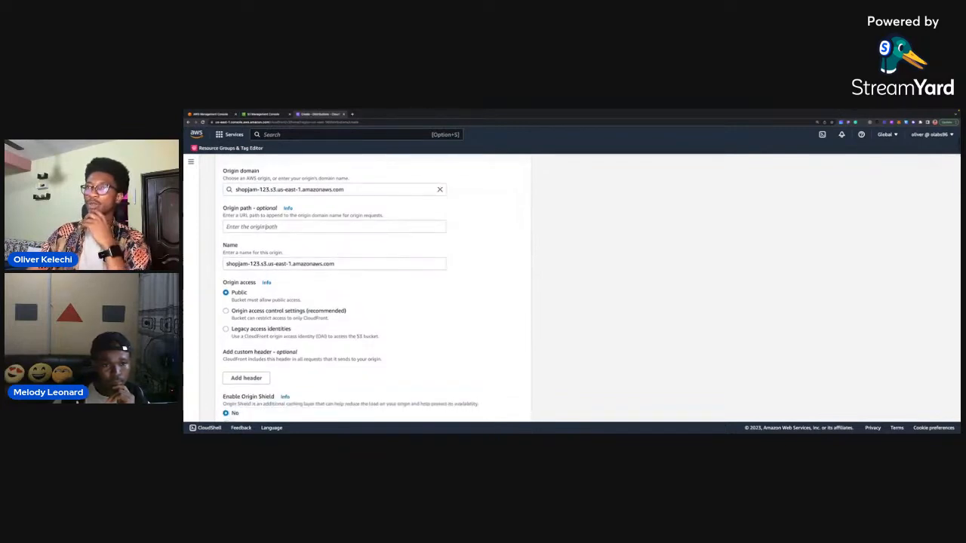
# Check the uploaded files' folders in the S3 console tab, then review the distribution's origin path and origin access settings.
pyautogui.click(271, 226)
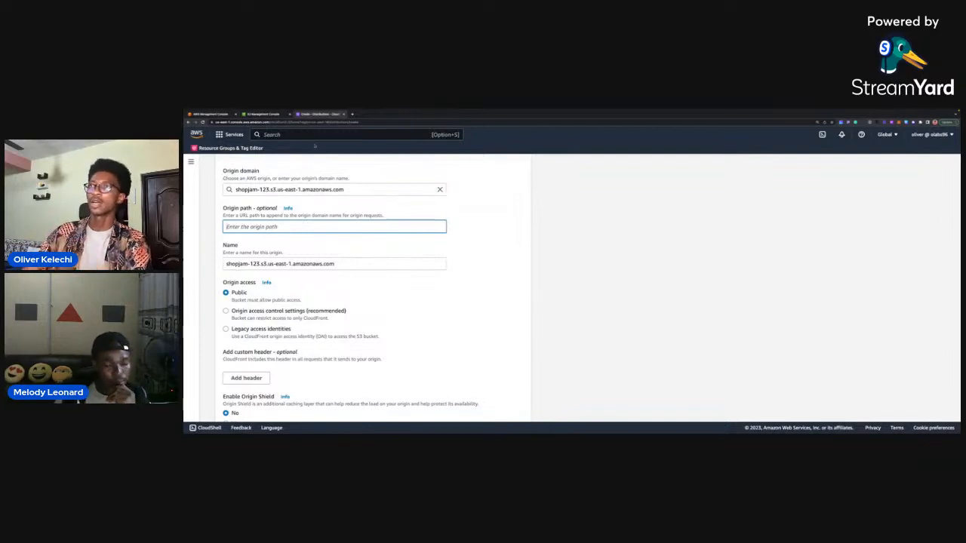
pyautogui.click(278, 113)
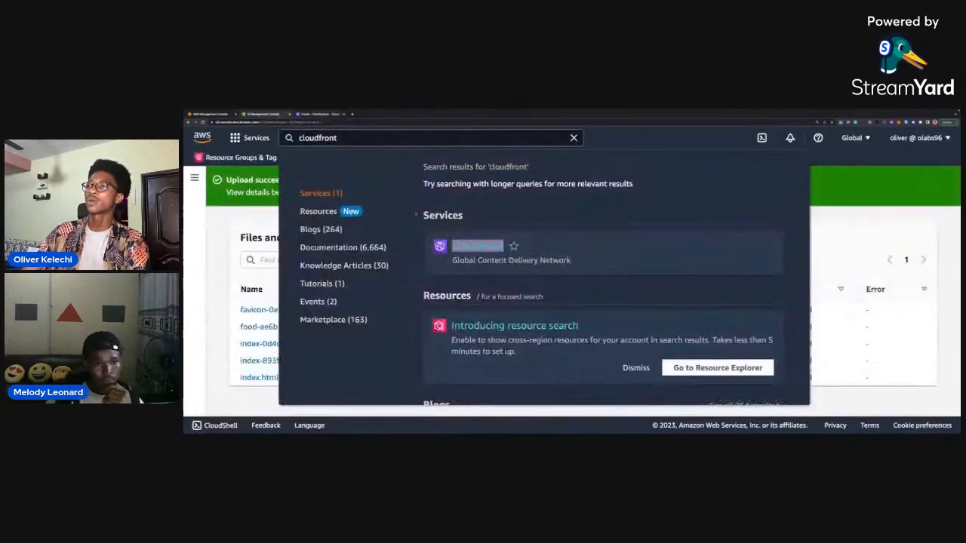
pyautogui.click(824, 245)
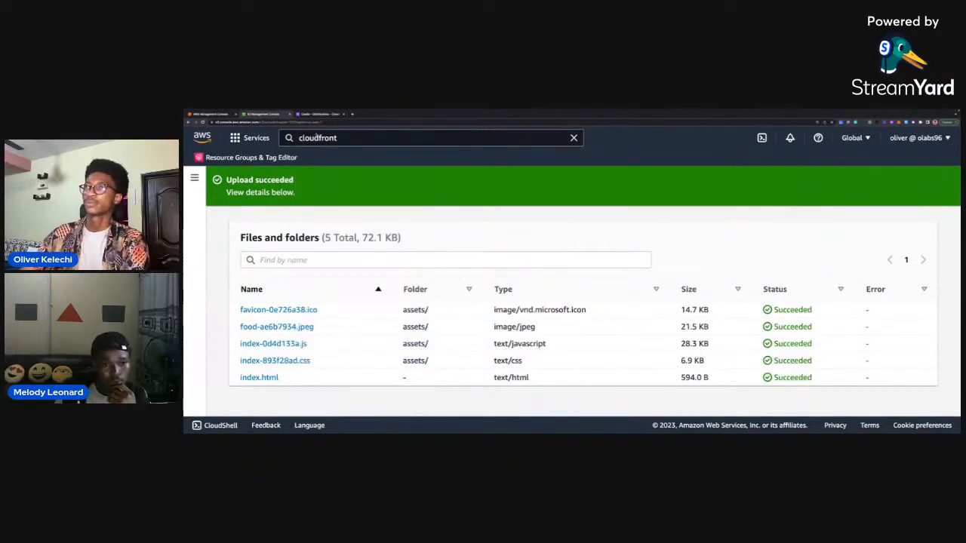
pyautogui.click(319, 113)
pyautogui.scroll(-2, 373, 287)
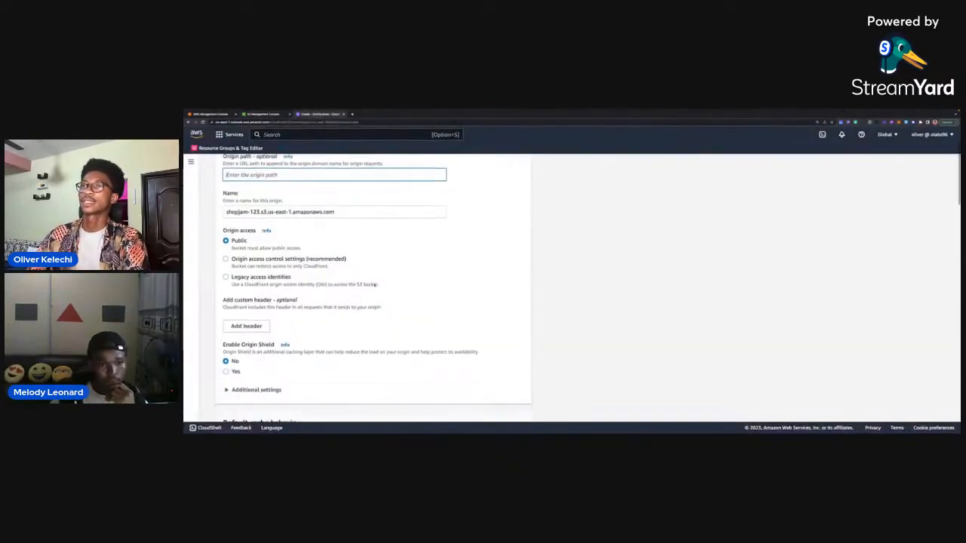
pyautogui.scroll(-1, 242, 240)
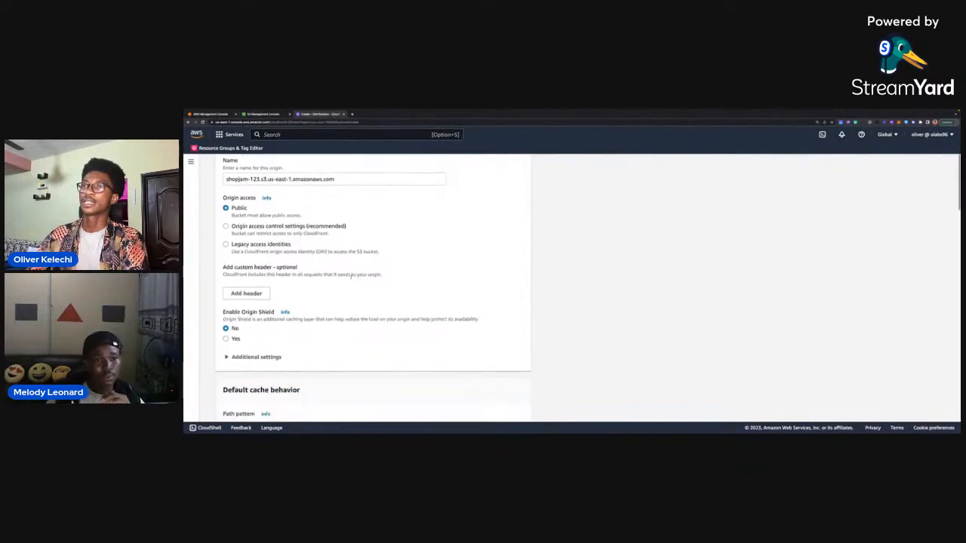
pyautogui.scroll(2, 349, 233)
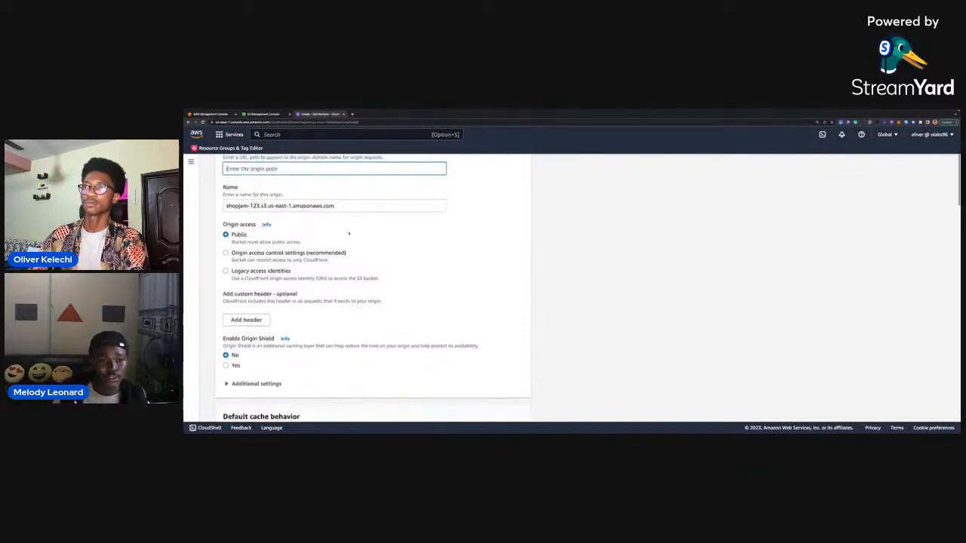
pyautogui.scroll(1, 332, 226)
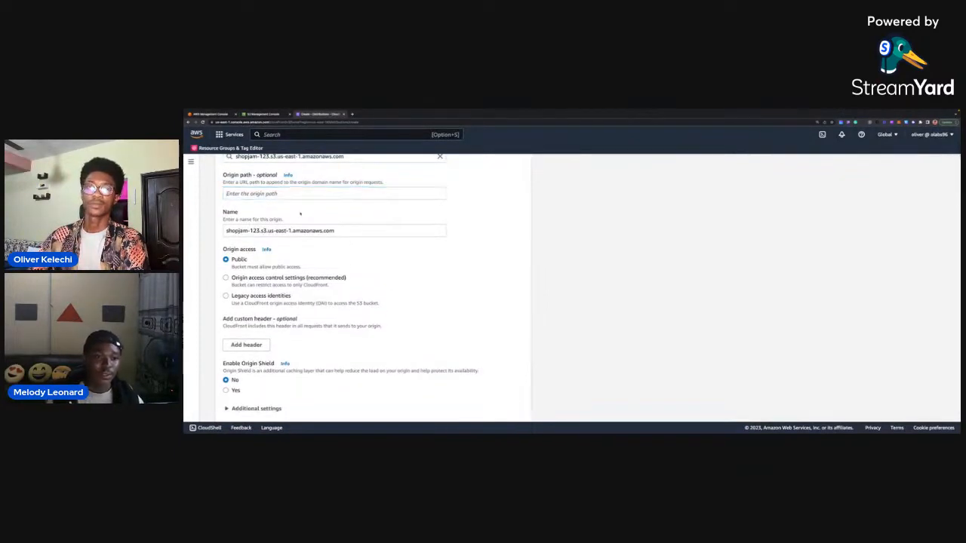
pyautogui.scroll(1, 299, 215)
pyautogui.scroll(1, 300, 215)
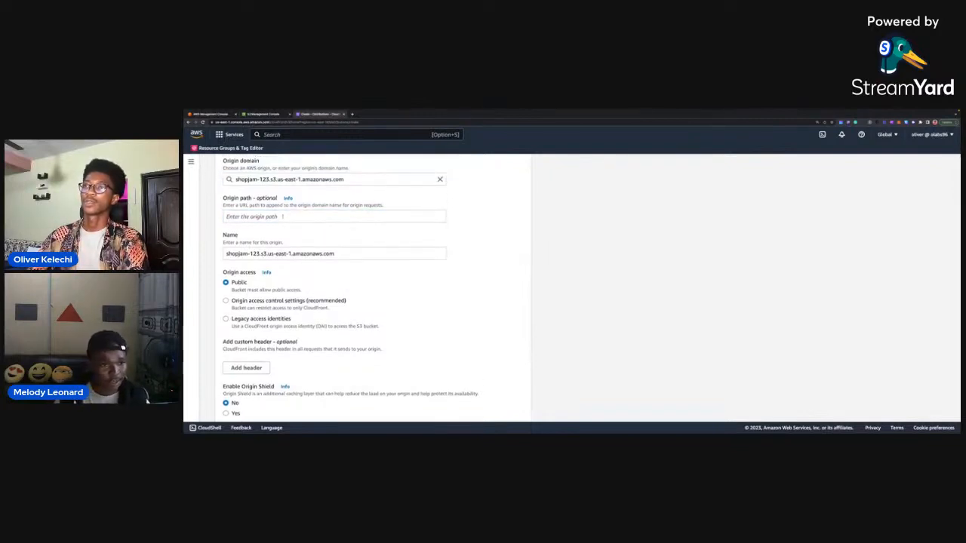
pyautogui.click(283, 217)
pyautogui.write('/')
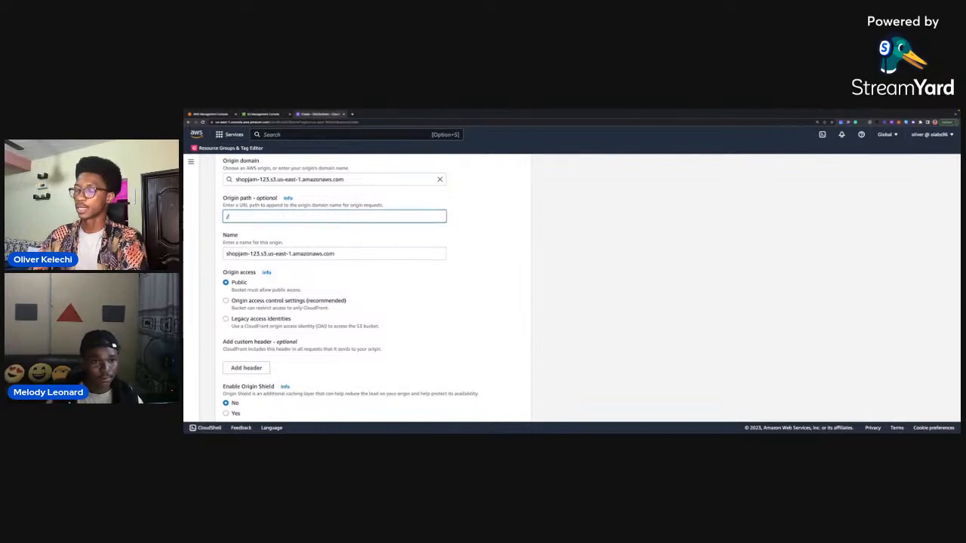
pyautogui.press('BackSpace')
pyautogui.write('/')
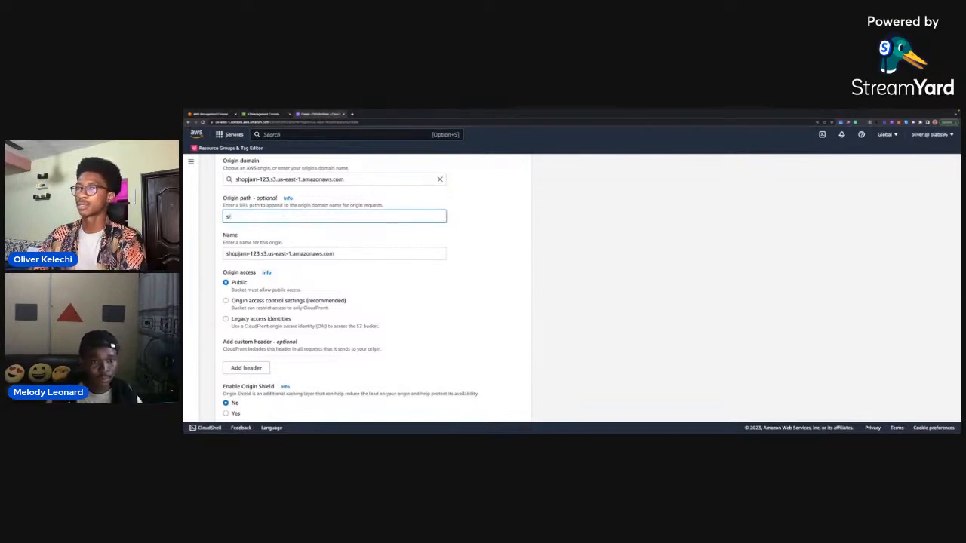
pyautogui.write('s')
pyautogui.press('BackSpace')
pyautogui.write('/src/')
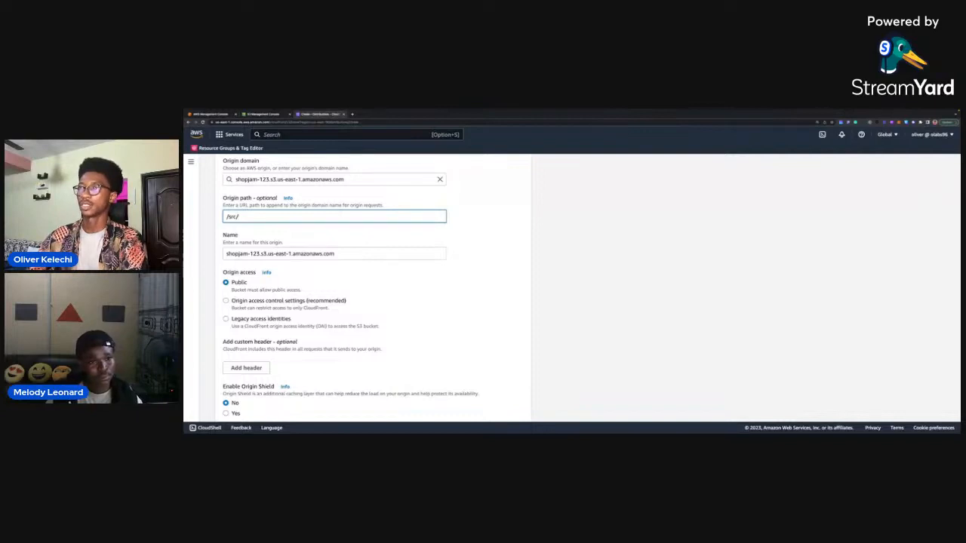
pyautogui.moveTo(241, 216); pyautogui.dragTo(216, 219)
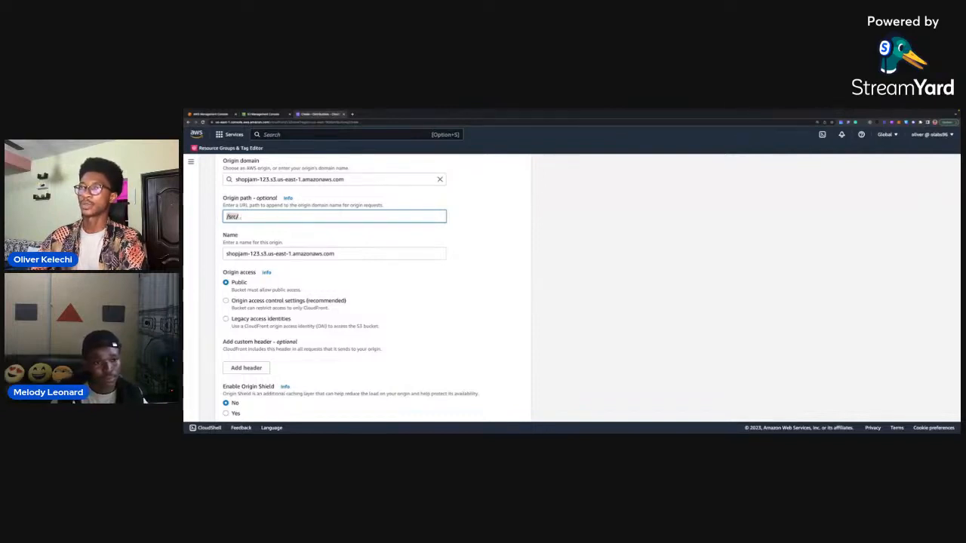
pyautogui.click(266, 114)
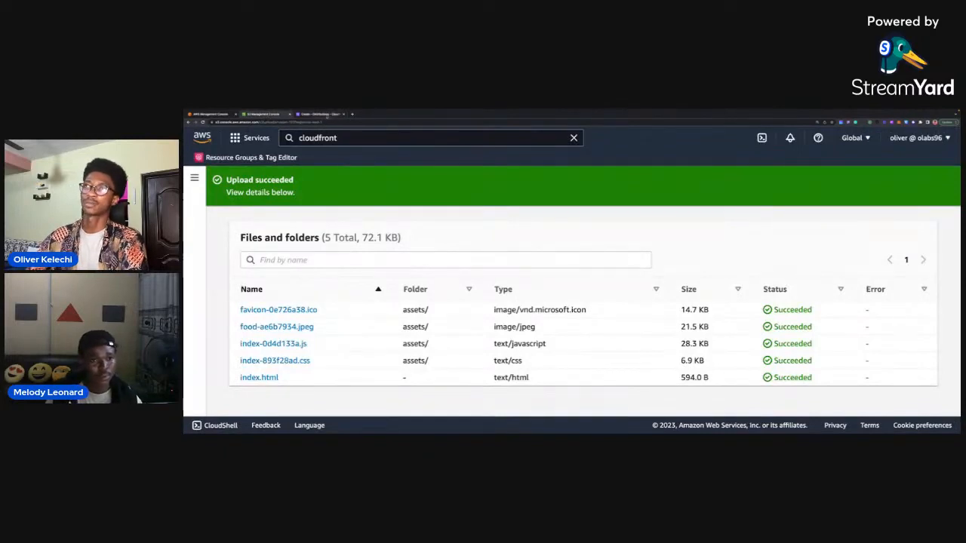
pyautogui.click(321, 114)
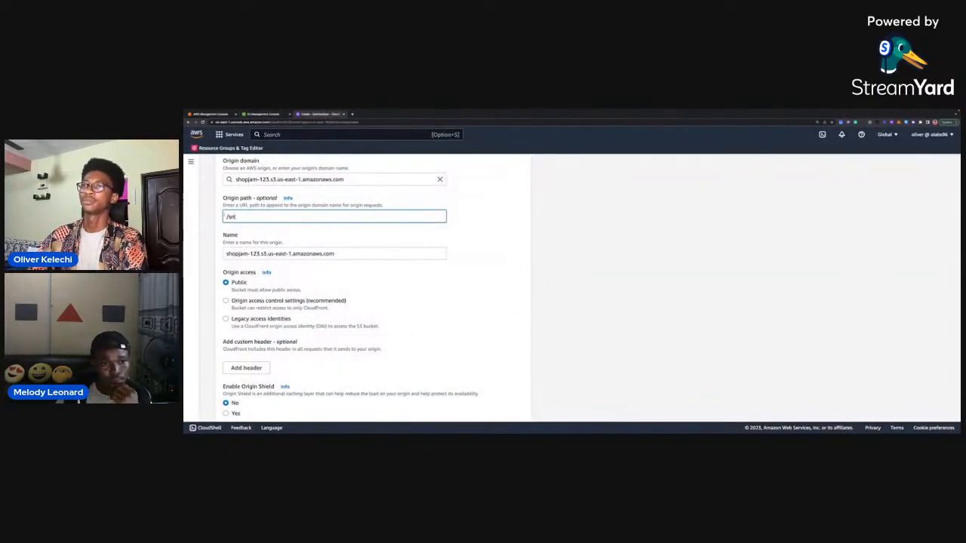
pyautogui.press('BackSpace')
# Set the origin access to Origin access control settings (recommended).
pyautogui.scroll(-2, 467, 240)
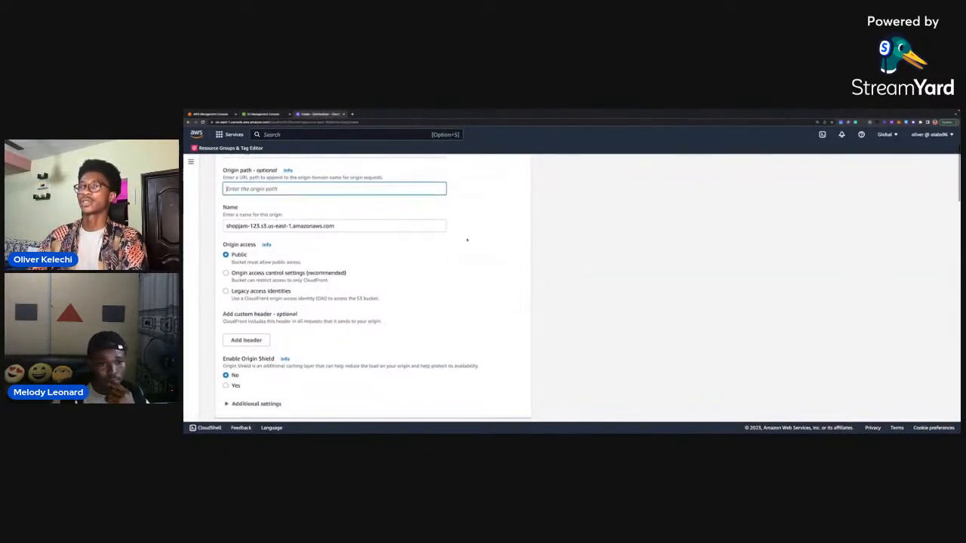
pyautogui.scroll(-1, 466, 240)
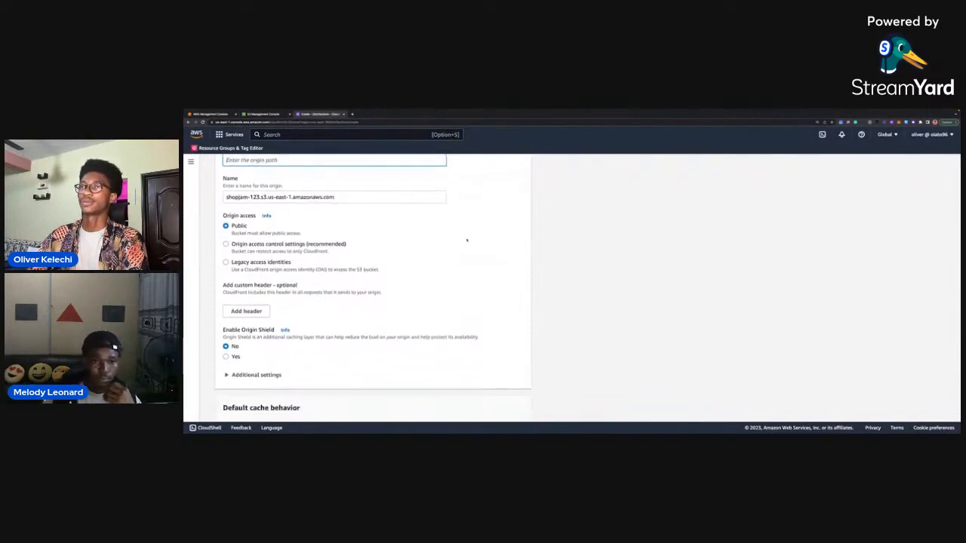
pyautogui.scroll(-1, 444, 243)
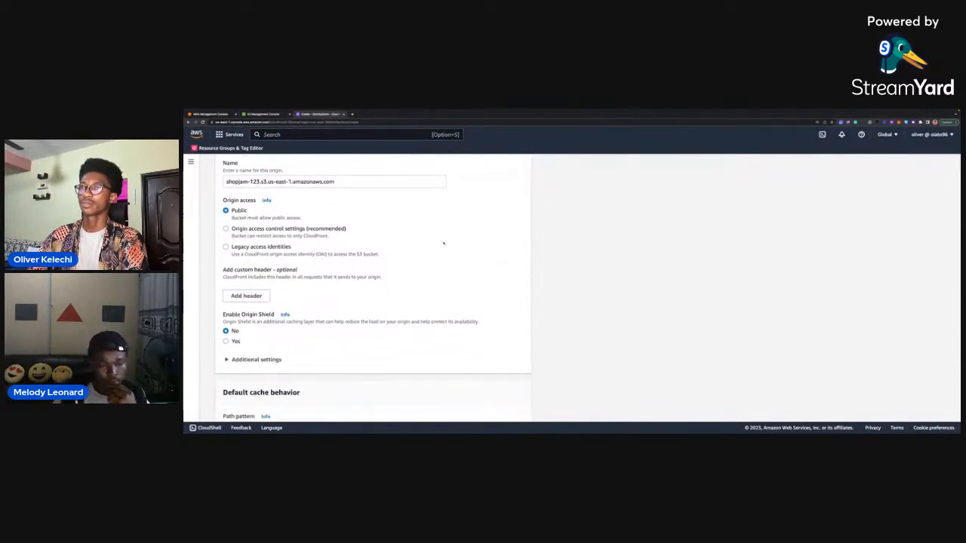
pyautogui.scroll(2, 363, 236)
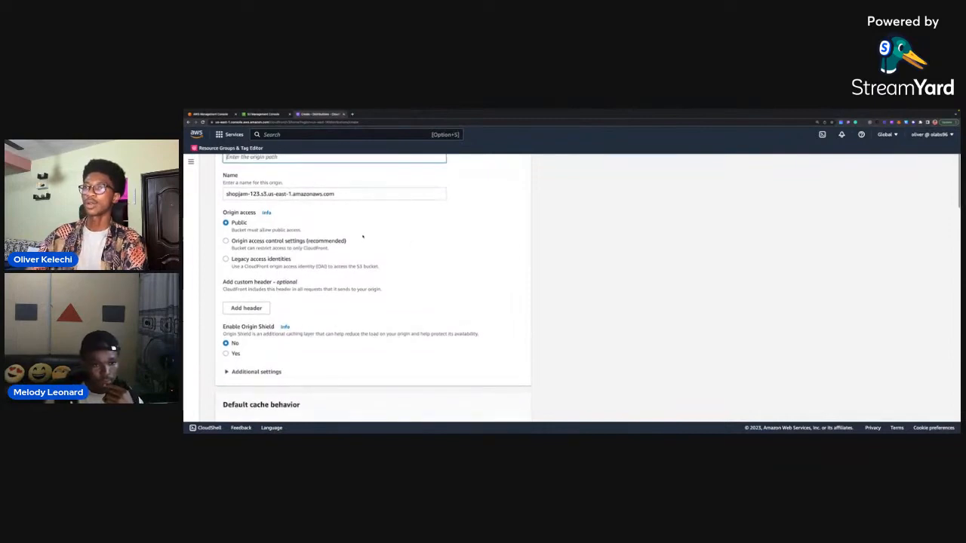
pyautogui.scroll(3, 363, 236)
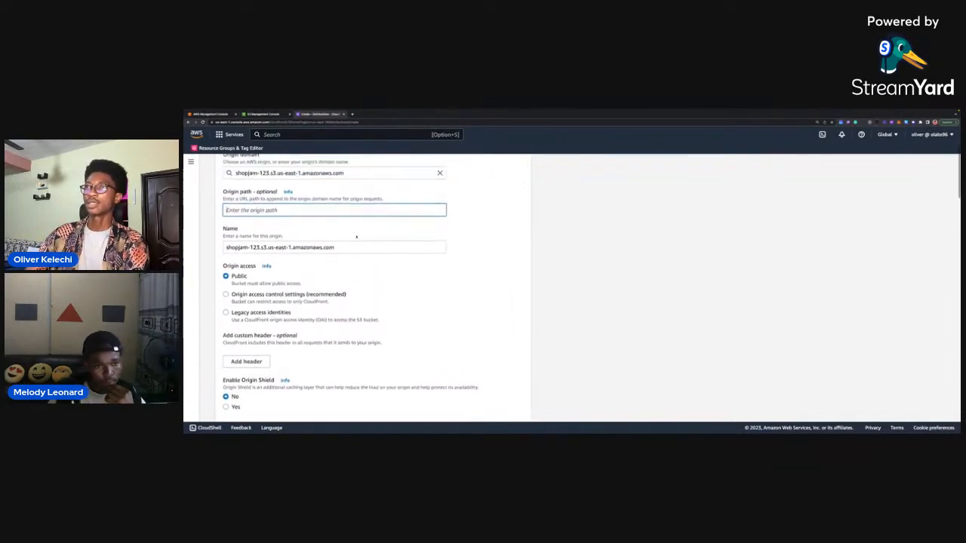
pyautogui.scroll(-1, 281, 257)
pyautogui.scroll(-1, 282, 257)
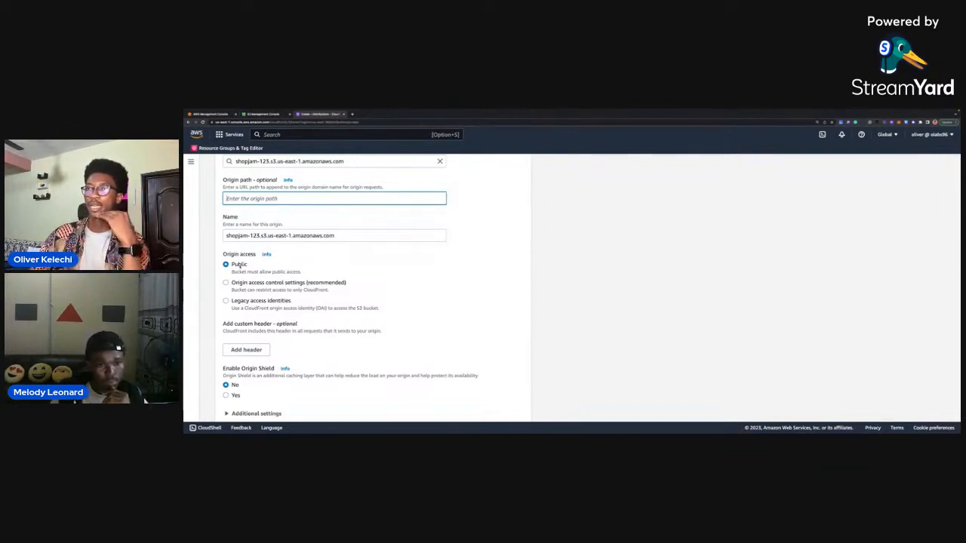
pyautogui.click(226, 284)
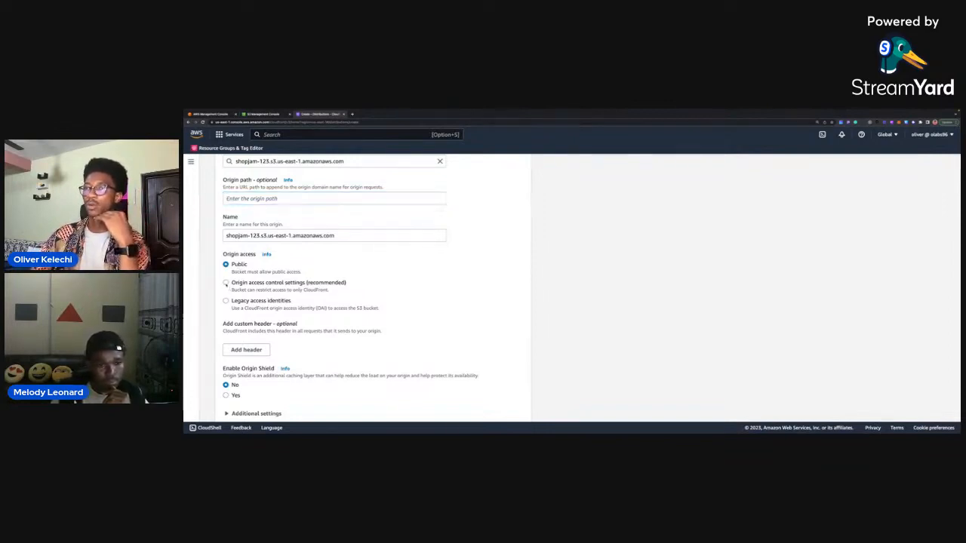
# Look through the existing origin access controls that can be selected for the origin.
pyautogui.scroll(-1, 357, 288)
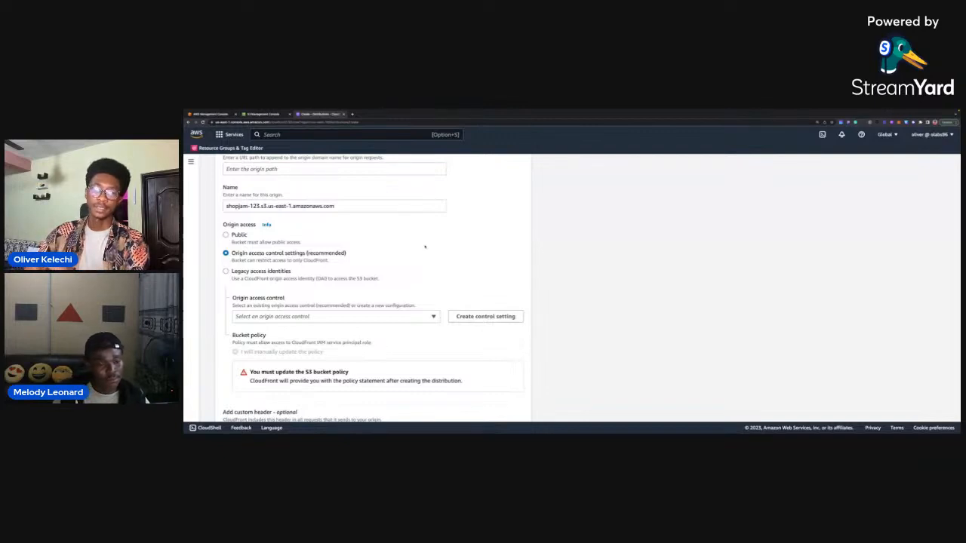
pyautogui.scroll(-1, 425, 247)
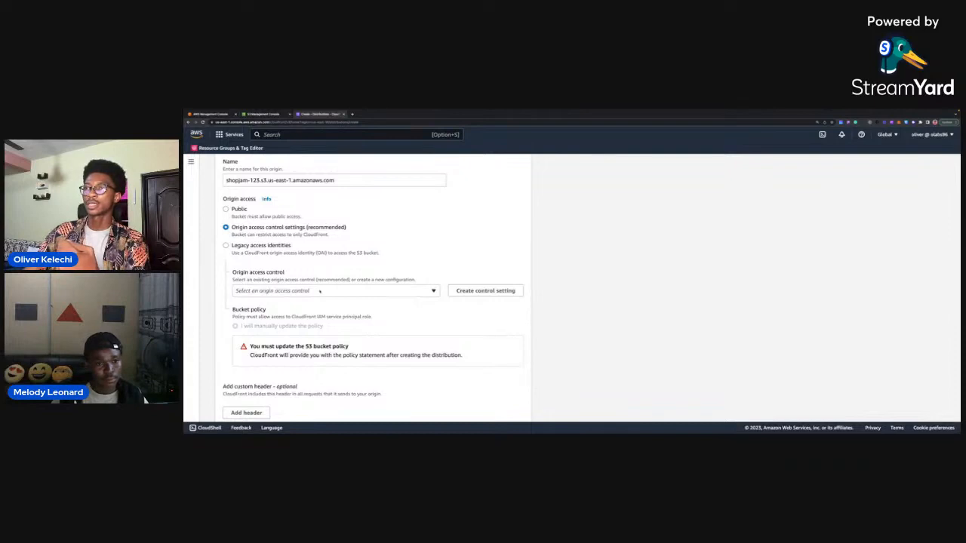
pyautogui.click(320, 291)
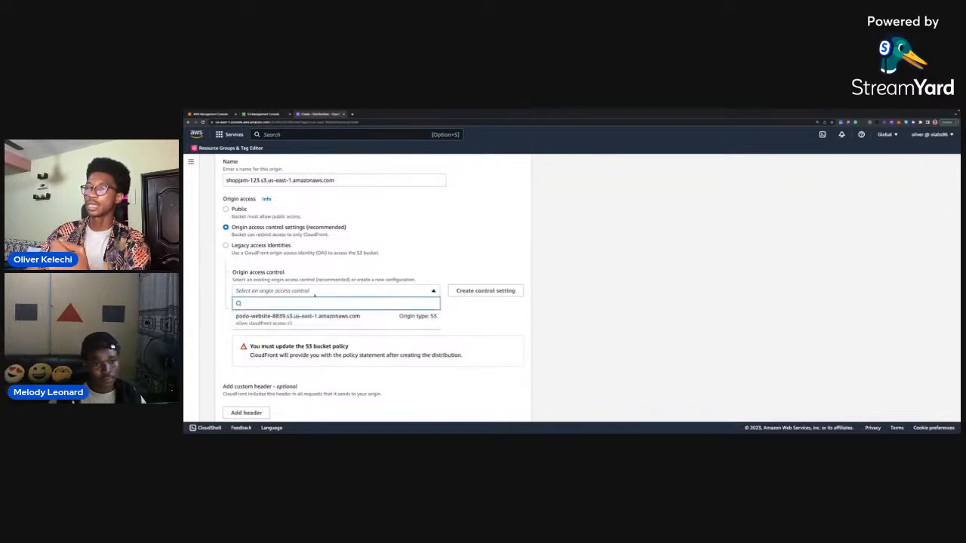
pyautogui.click(402, 287)
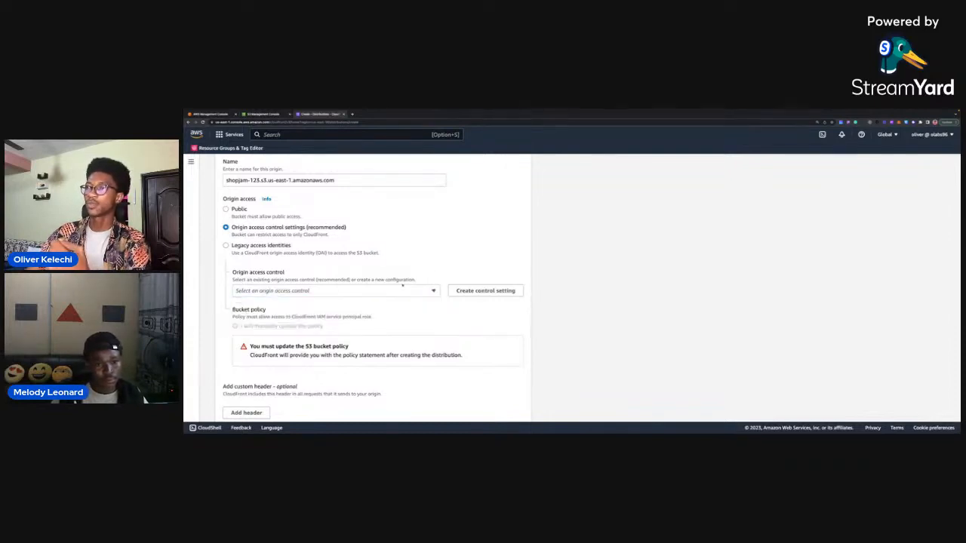
pyautogui.click(355, 293)
pyautogui.click(355, 294)
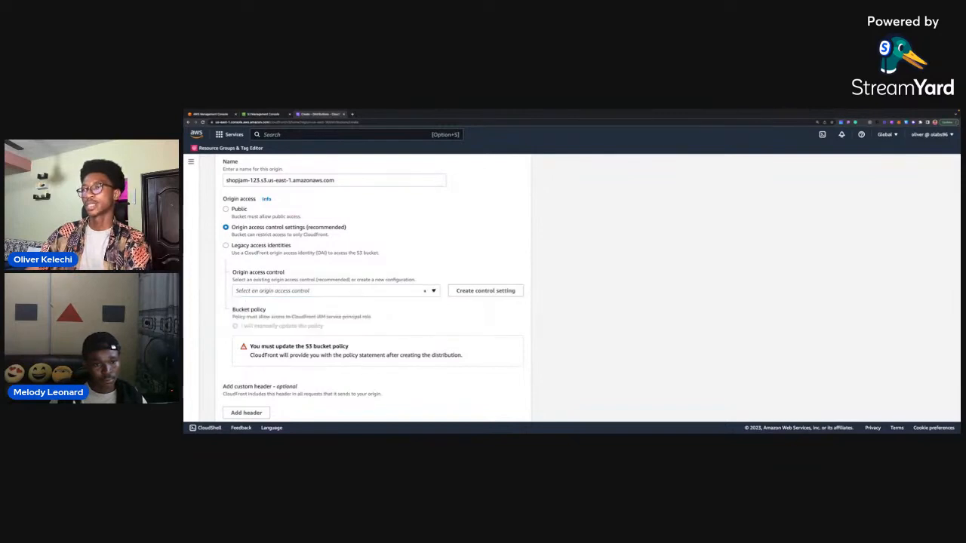
# Create a new origin access control setting for the shopjam-123 bucket with the description jam-s3-access, keeping Sign requests and origin type S3.
pyautogui.click(469, 293)
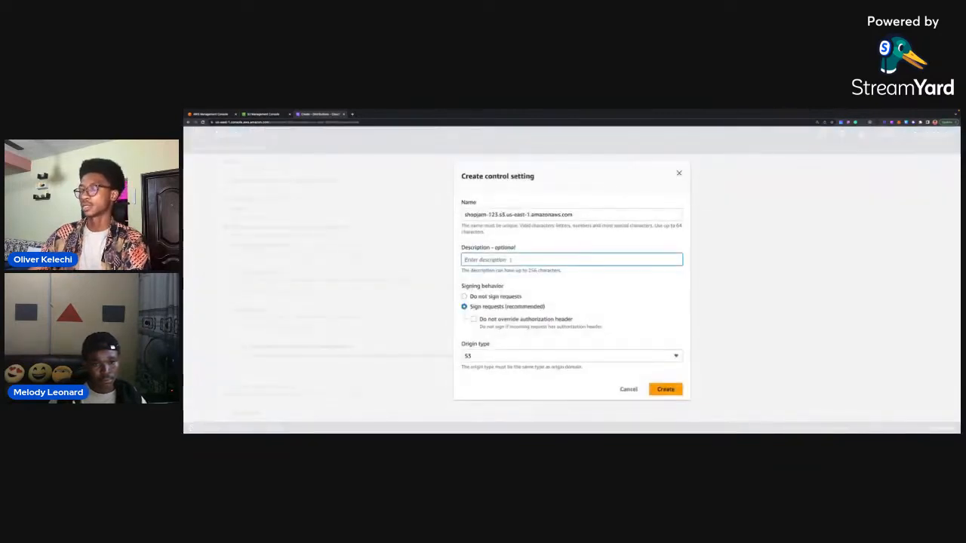
pyautogui.write('acce')
pyautogui.press('BackSpace')
pyautogui.press('BackSpace')
pyautogui.press('BackSpace')
pyautogui.press('BackSpace')
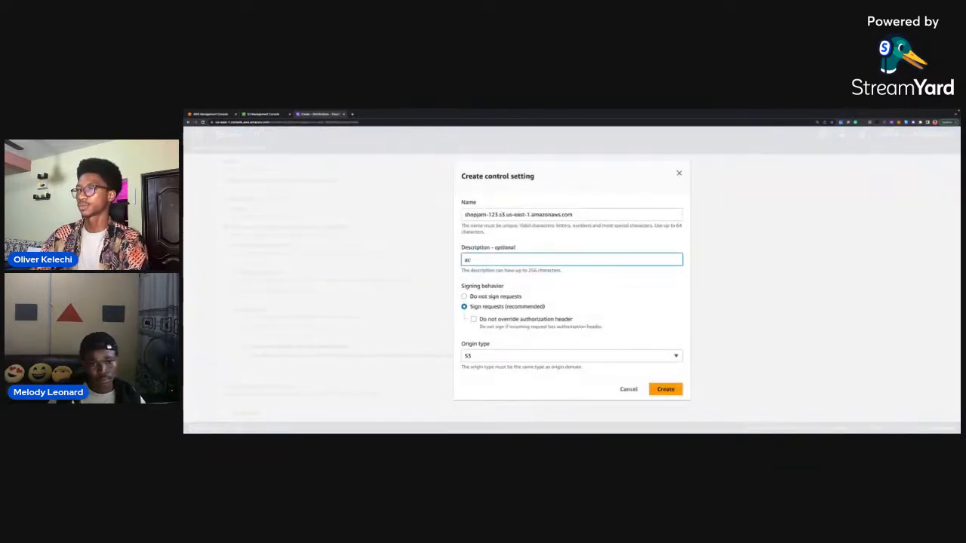
pyautogui.write('ja')
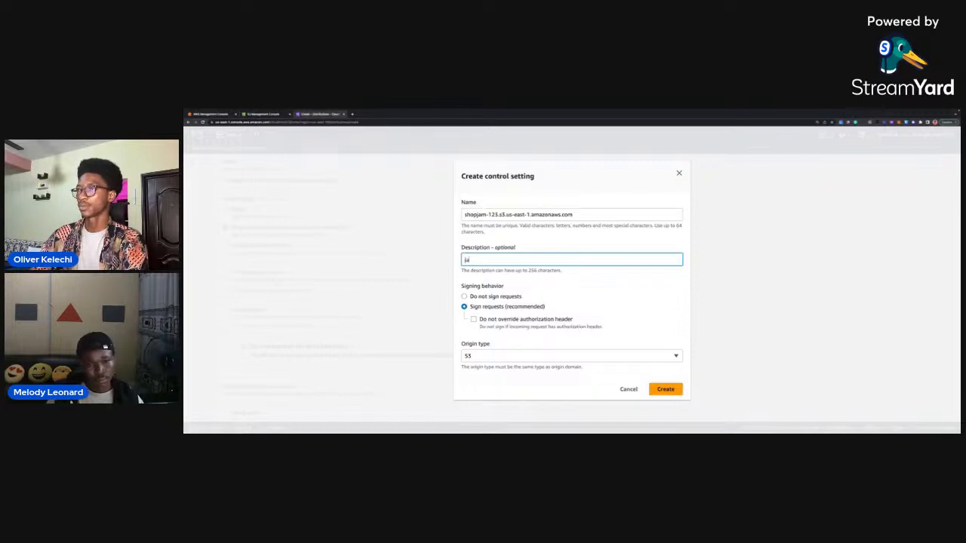
pyautogui.write('m-o')
pyautogui.write('3')
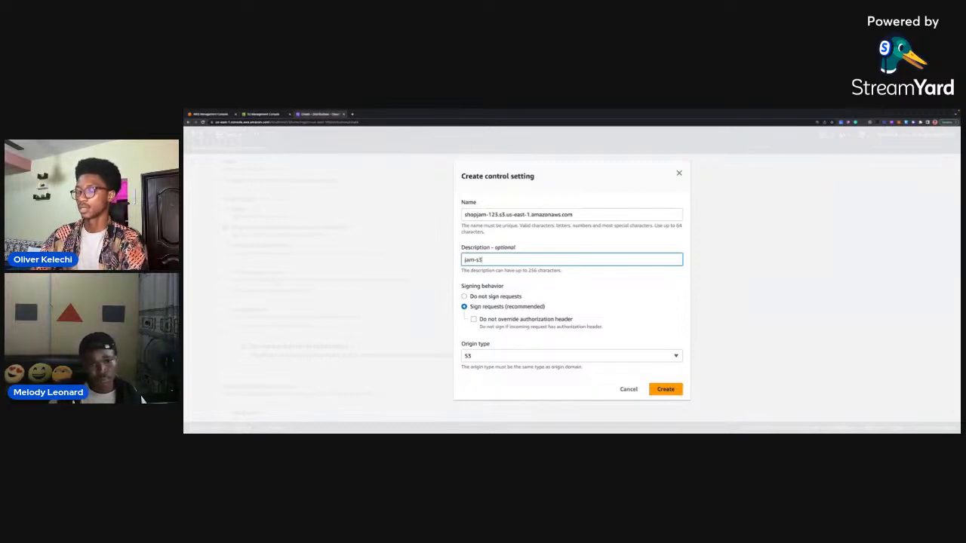
pyautogui.write('-access')
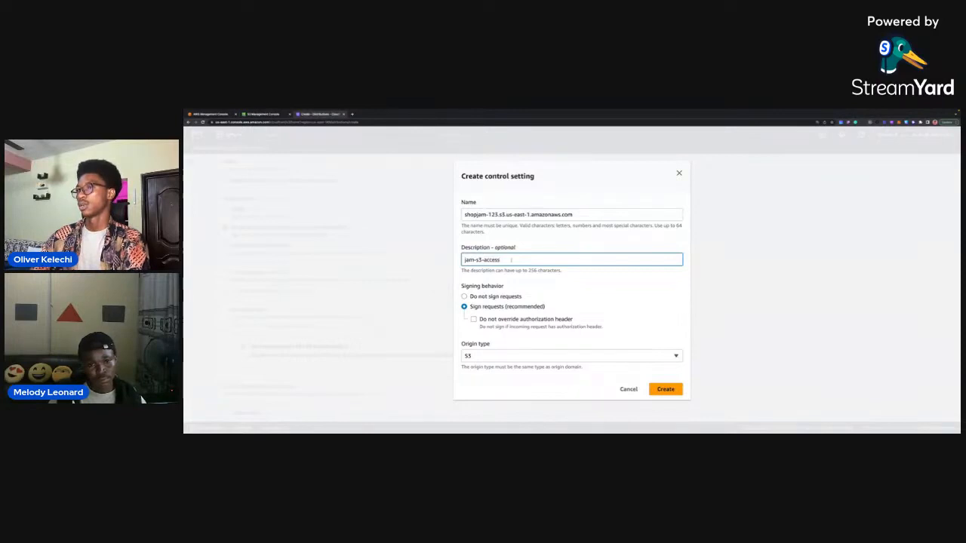
pyautogui.click(665, 389)
pyautogui.scroll(-3, 371, 279)
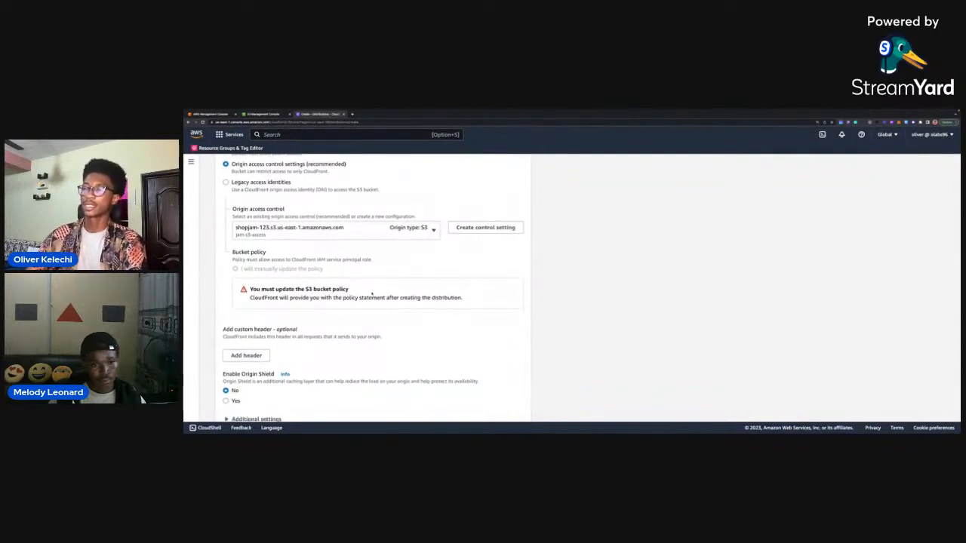
# Set the default cache behavior's viewer protocol policy to Redirect HTTP to HTTPS.
pyautogui.scroll(-1, 370, 287)
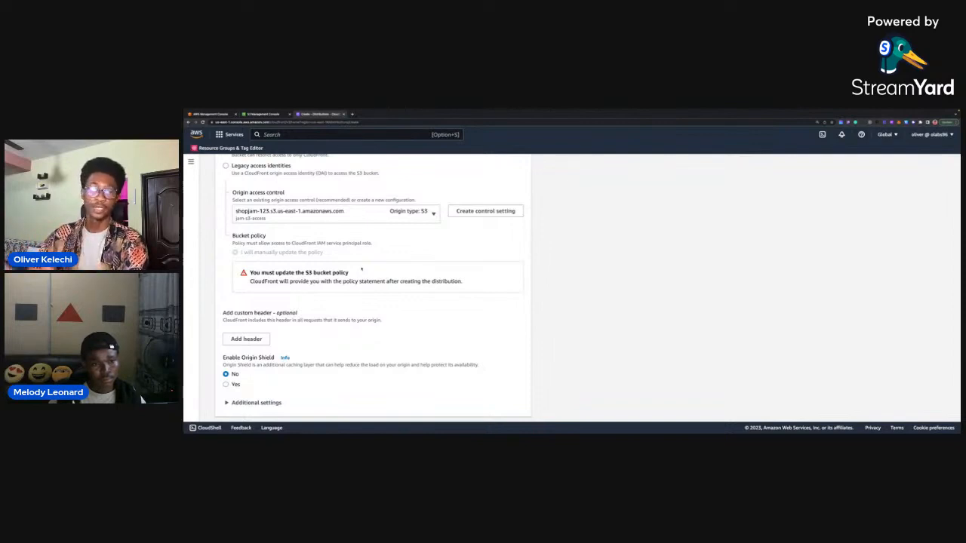
pyautogui.scroll(-3, 404, 274)
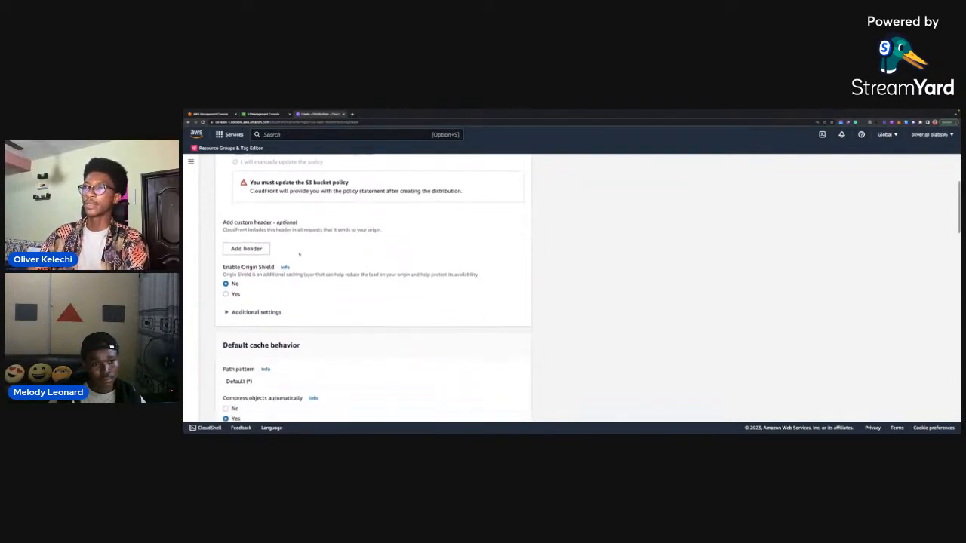
pyautogui.scroll(-1, 357, 259)
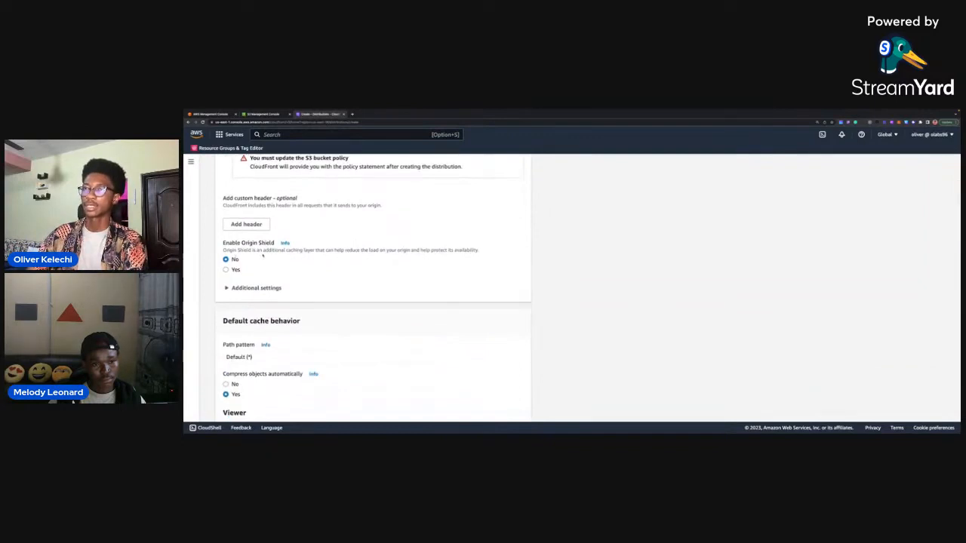
pyautogui.scroll(-1, 323, 256)
pyautogui.scroll(-1, 325, 258)
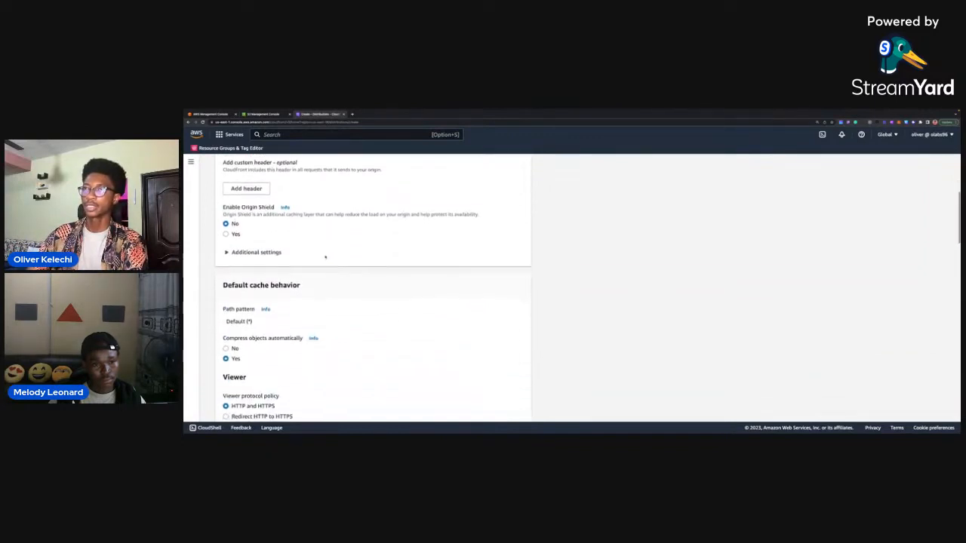
pyautogui.scroll(3, 344, 250)
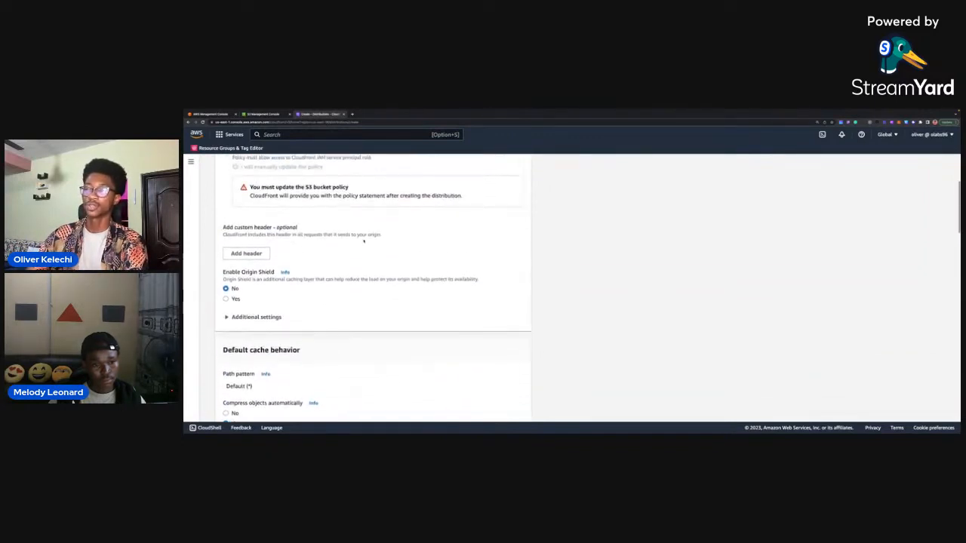
pyautogui.scroll(-6, 364, 240)
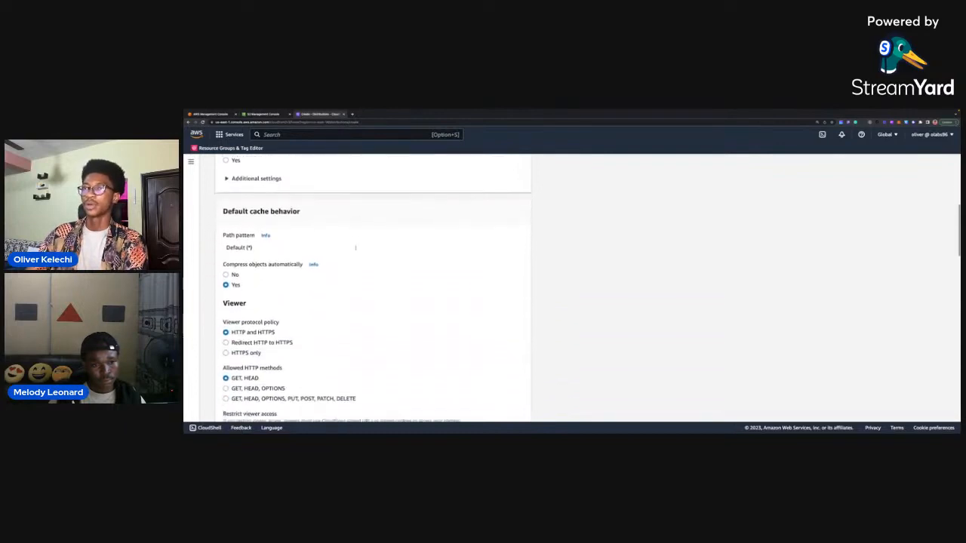
pyautogui.scroll(-1, 356, 247)
pyautogui.scroll(-2, 390, 261)
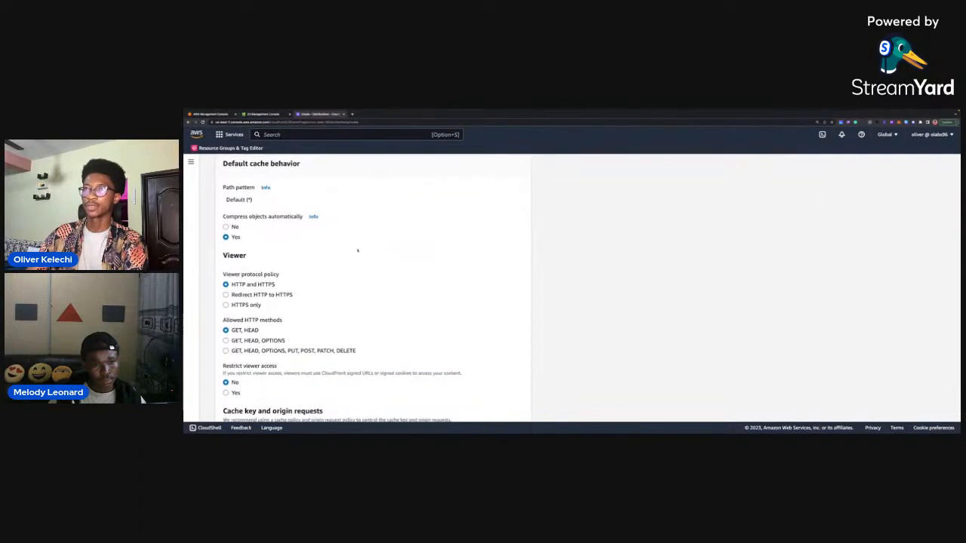
pyautogui.scroll(-2, 354, 254)
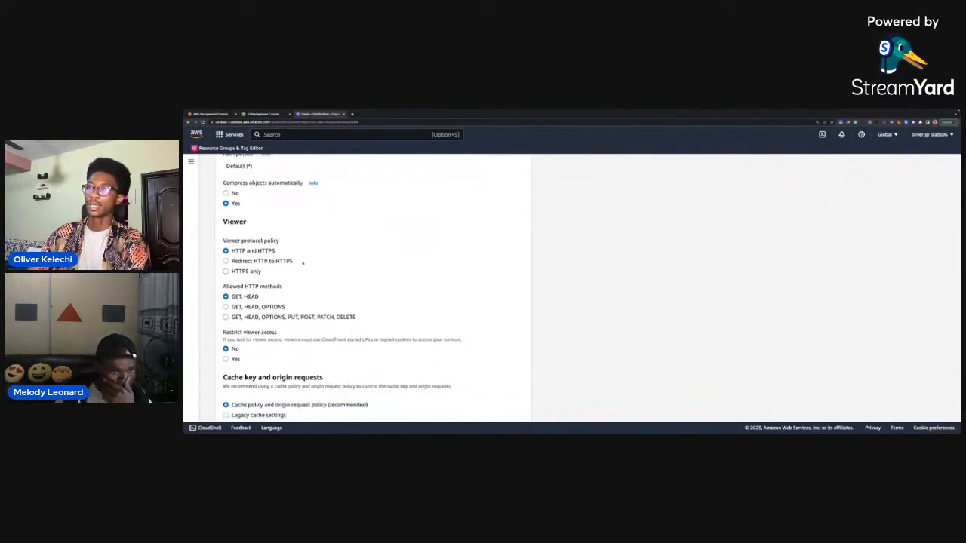
pyautogui.click(225, 261)
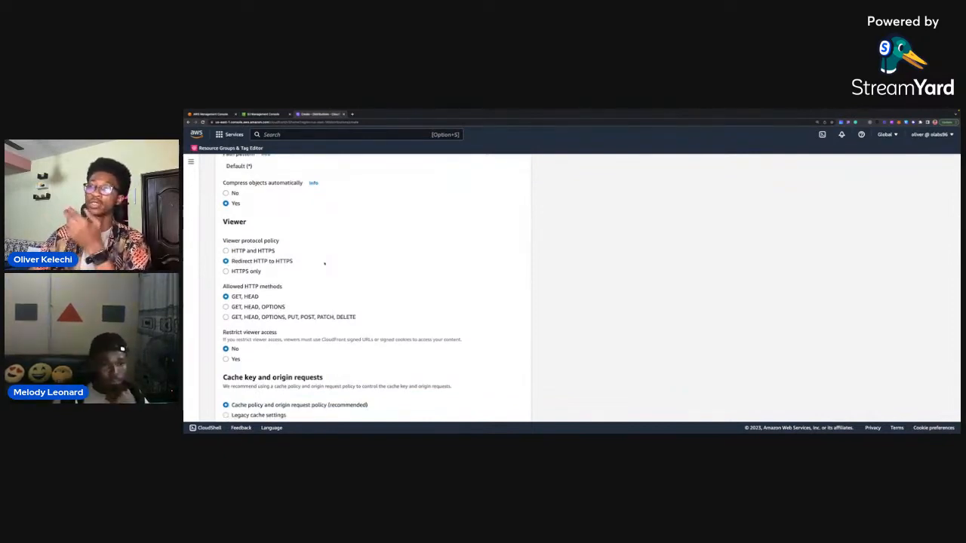
# Review the allowed HTTP methods, viewer access restriction, cache and origin request policies, response headers policy and function associations.
pyautogui.scroll(-2, 326, 263)
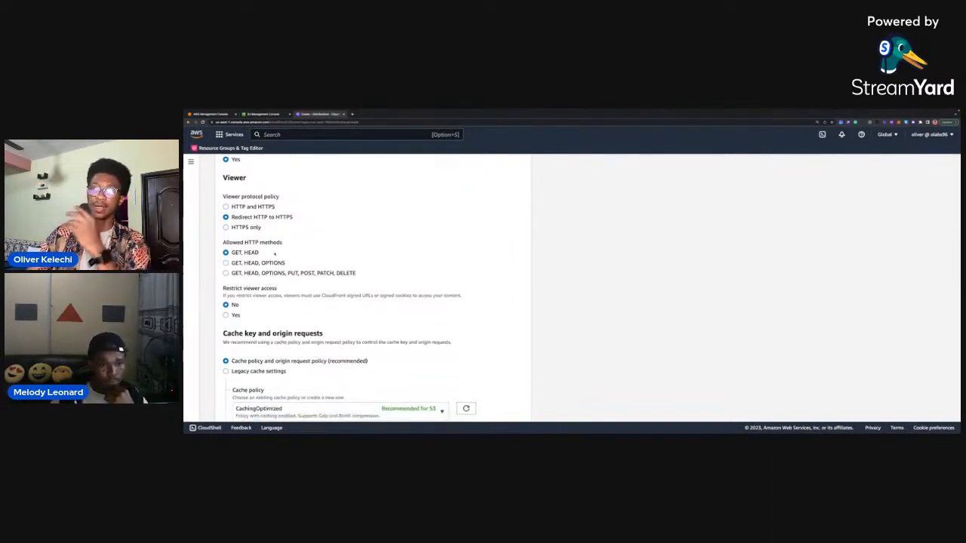
pyautogui.scroll(-3, 302, 256)
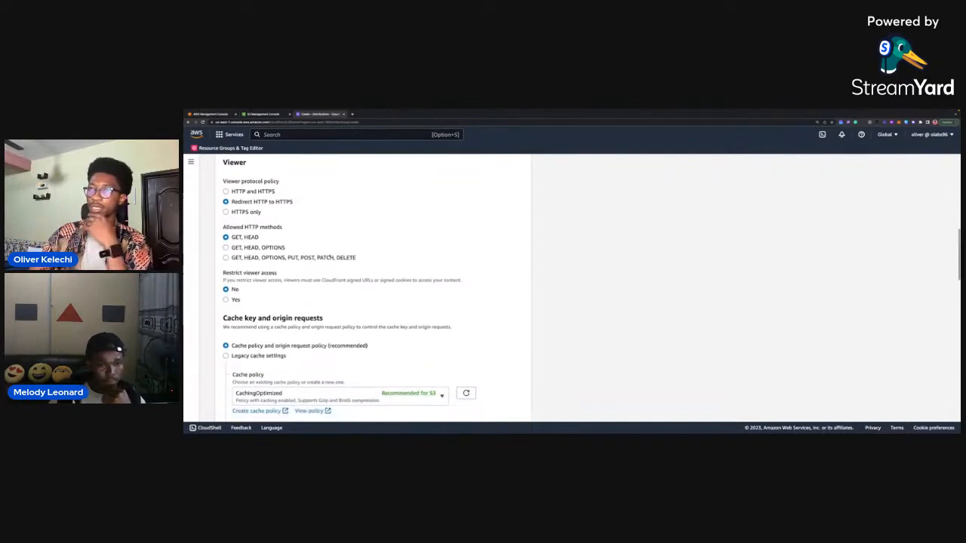
pyautogui.scroll(-3, 330, 257)
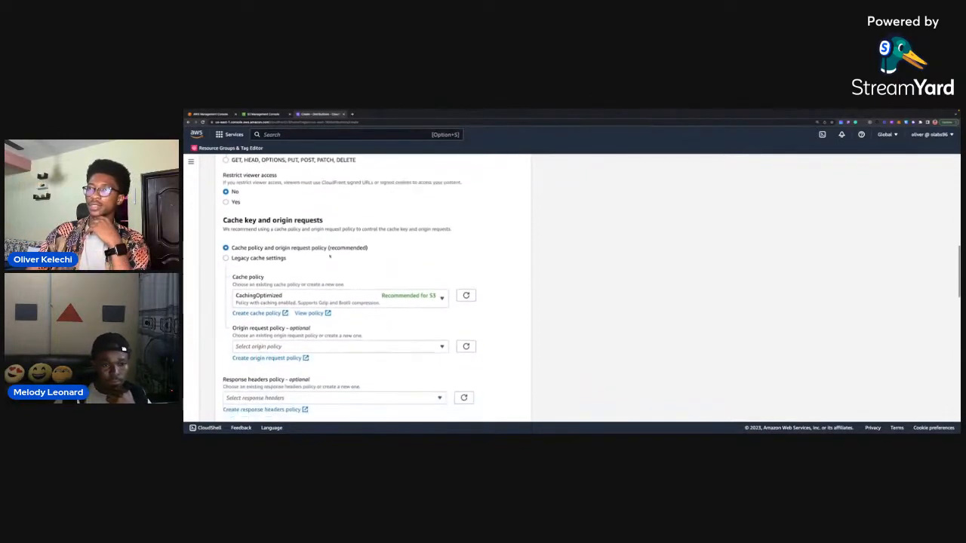
pyautogui.scroll(-1, 328, 251)
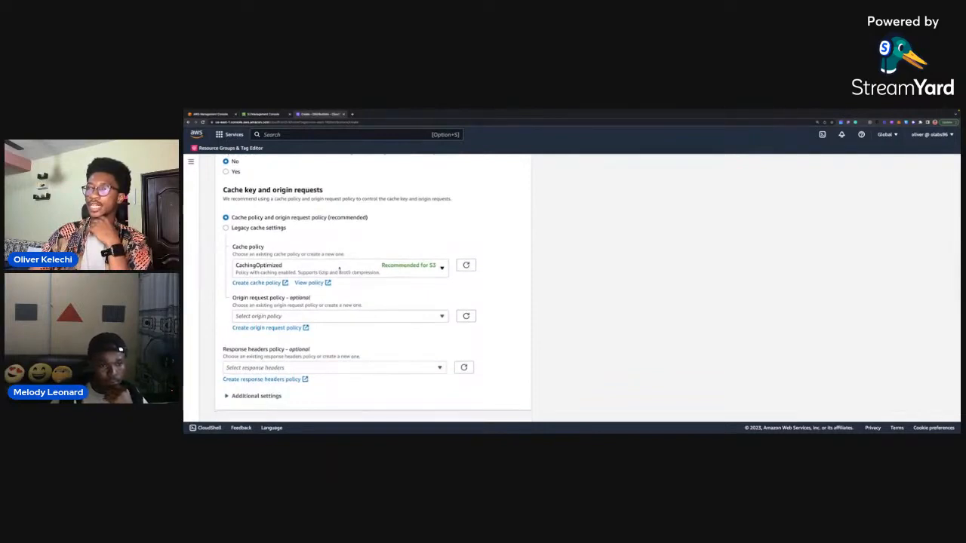
pyautogui.scroll(-1, 338, 269)
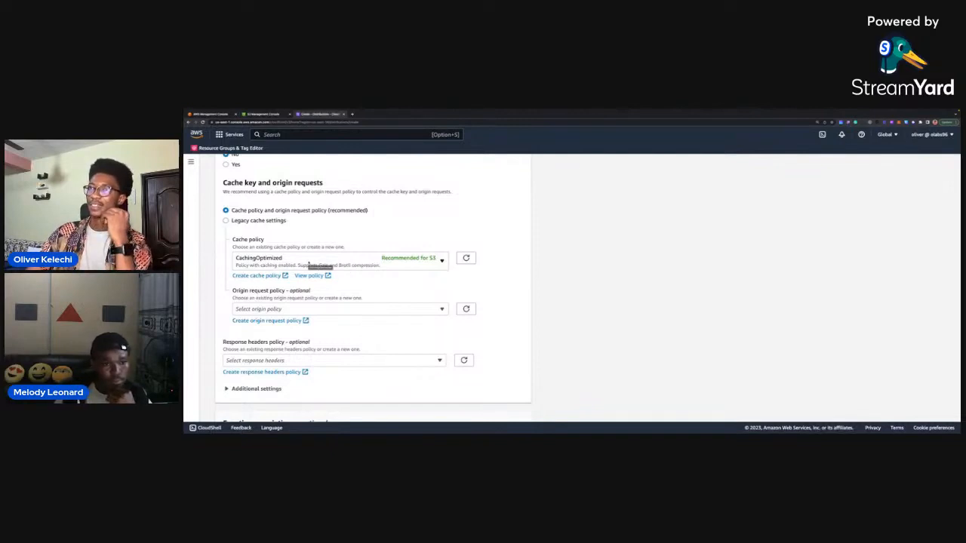
pyautogui.scroll(1, 313, 272)
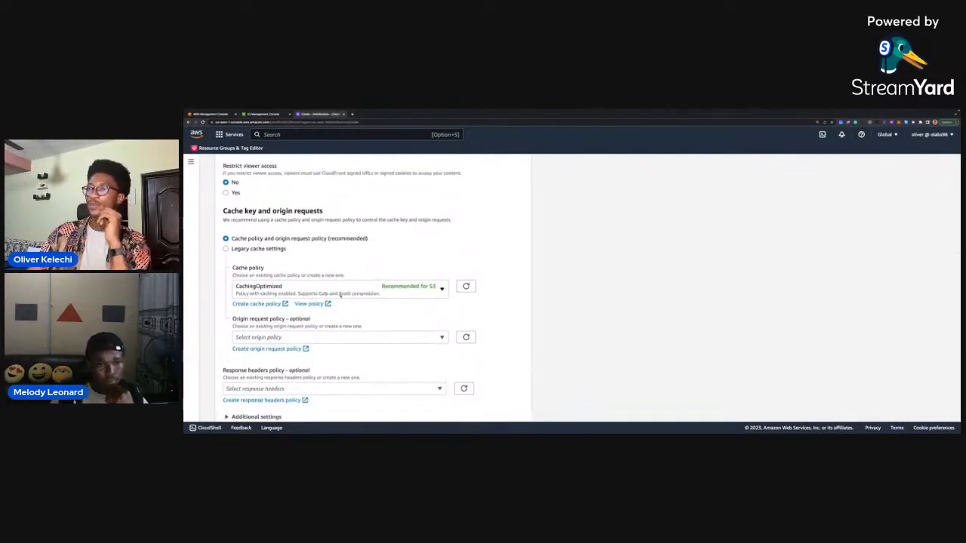
pyautogui.scroll(-3, 350, 285)
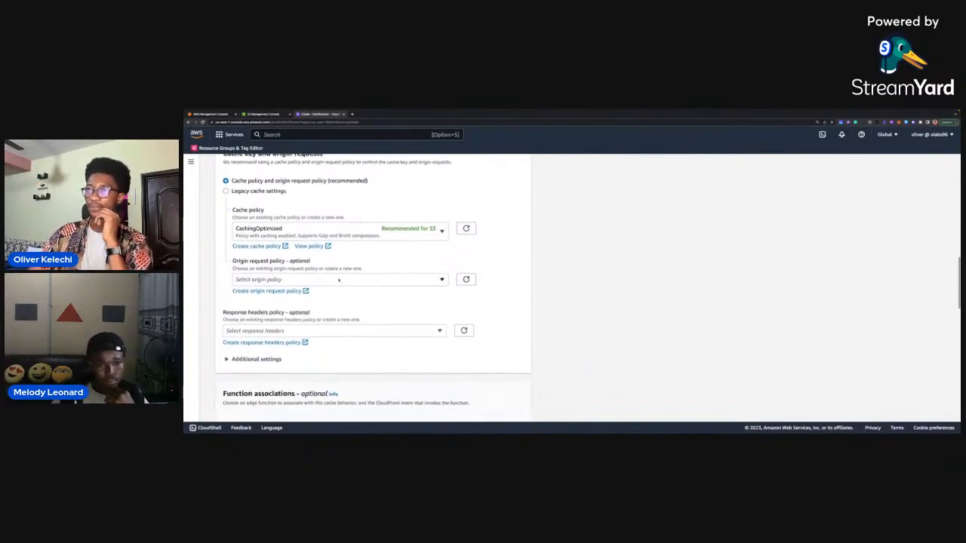
pyautogui.scroll(-3, 339, 280)
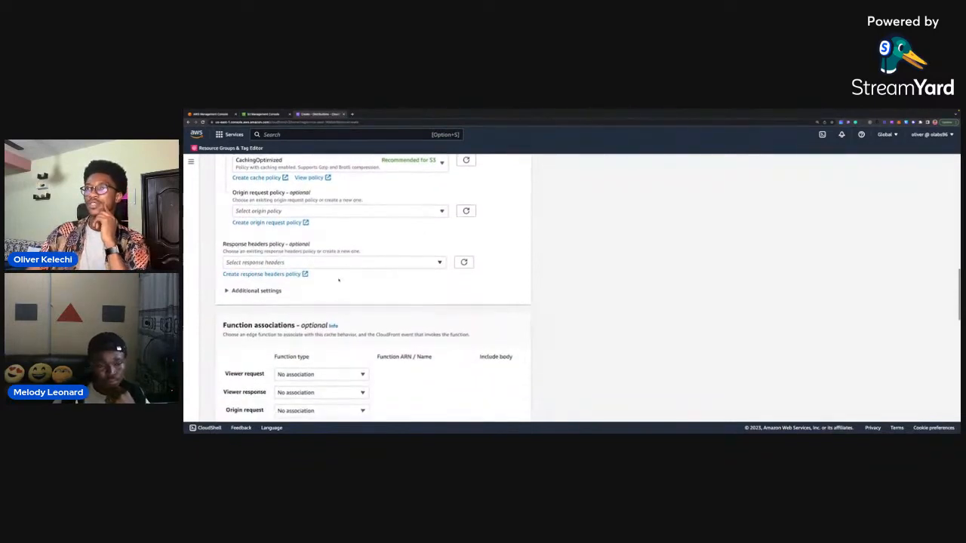
pyautogui.scroll(-5, 367, 266)
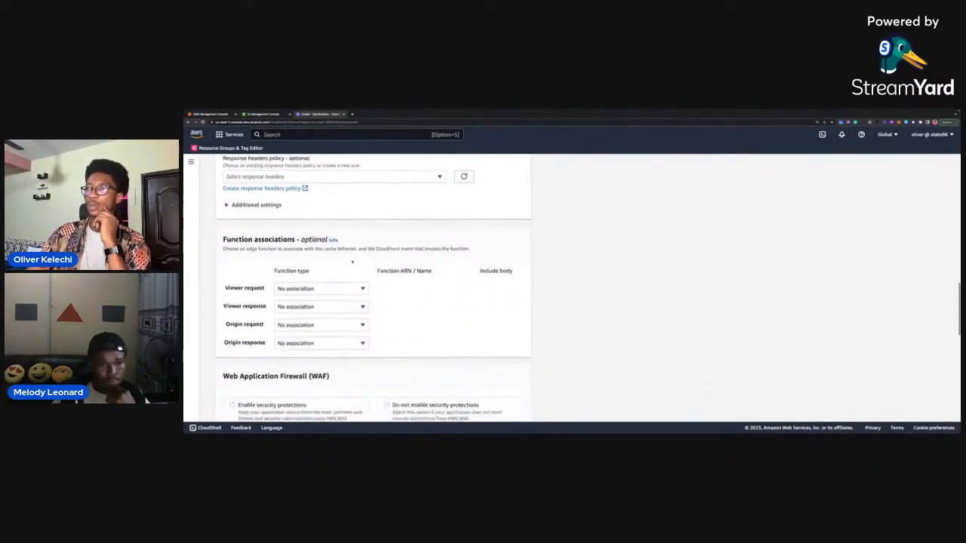
pyautogui.scroll(2, 355, 264)
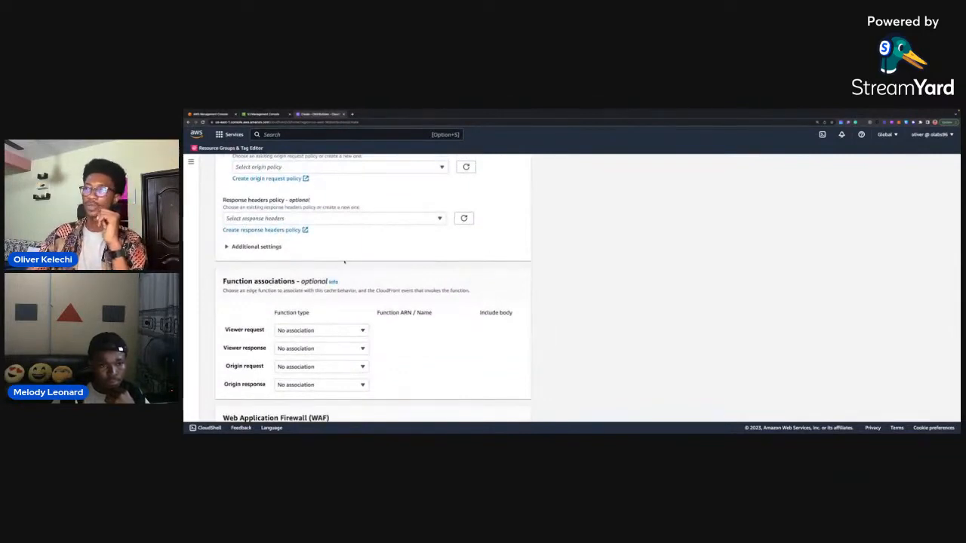
pyautogui.scroll(4, 344, 262)
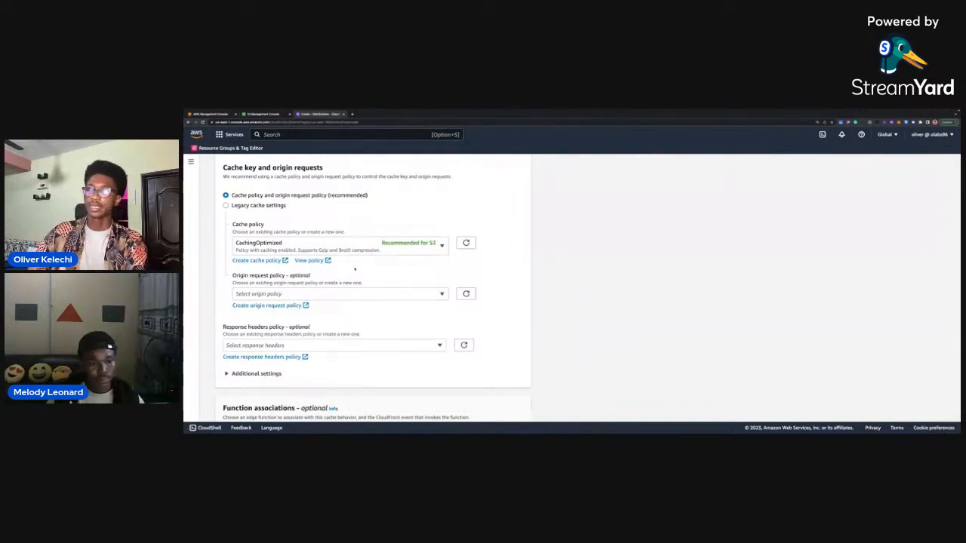
pyautogui.scroll(-4, 355, 268)
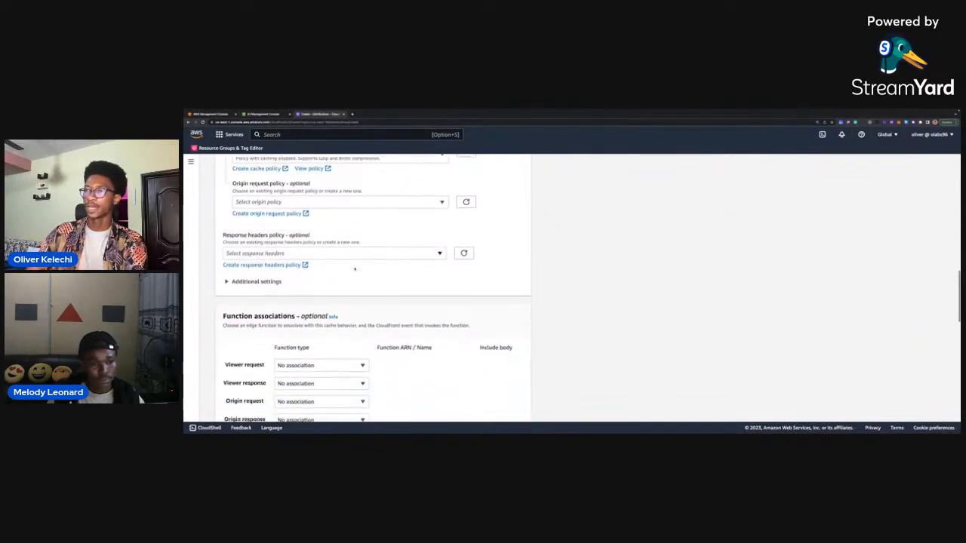
pyautogui.scroll(-2, 355, 269)
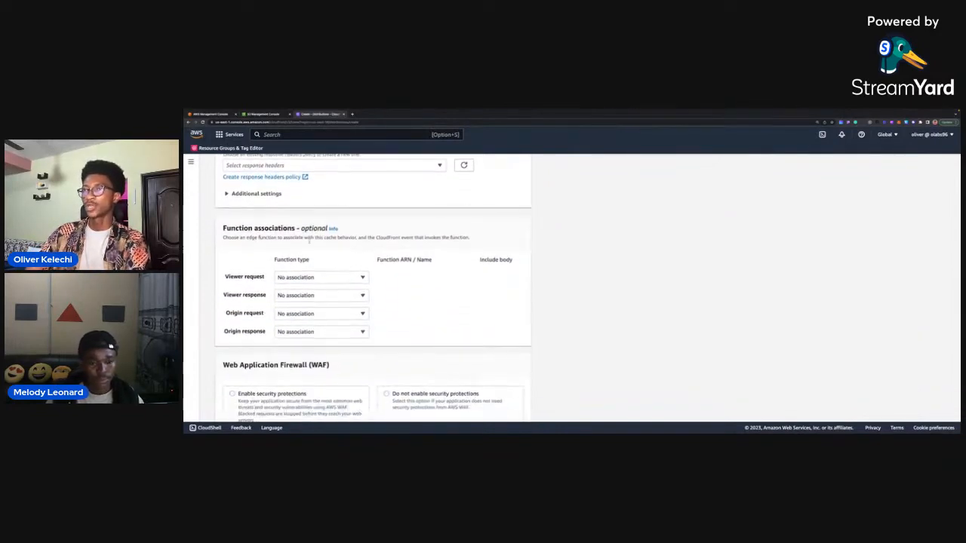
pyautogui.scroll(-1, 410, 282)
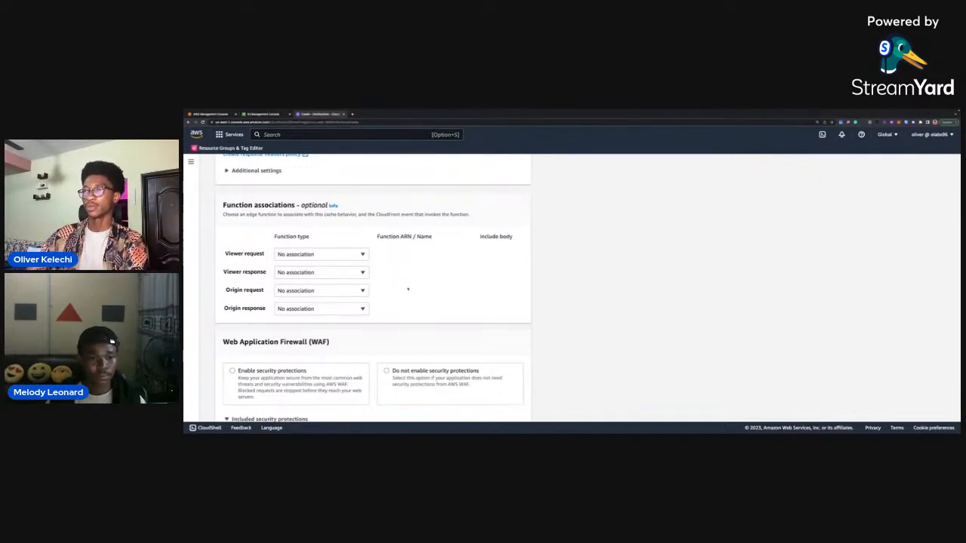
# Review the Web Application Firewall (WAF) options, their included security protections and the price estimate.
pyautogui.scroll(-1, 408, 289)
pyautogui.scroll(-3, 409, 289)
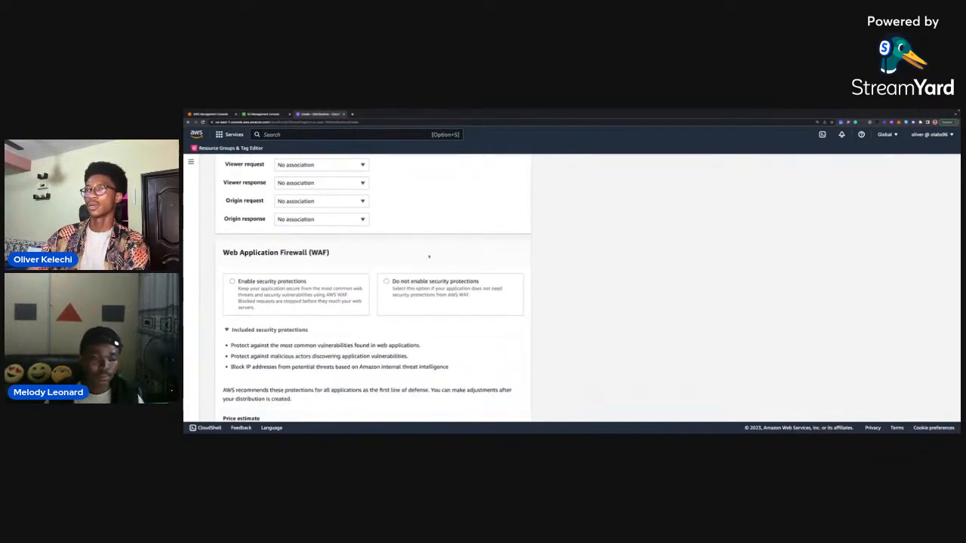
pyautogui.scroll(-1, 361, 240)
pyautogui.scroll(-2, 360, 240)
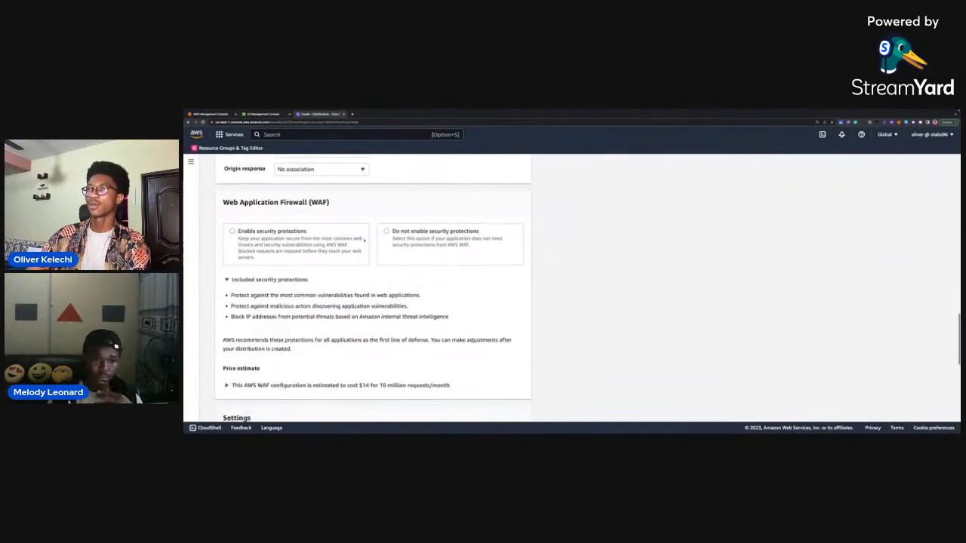
pyautogui.scroll(-2, 379, 253)
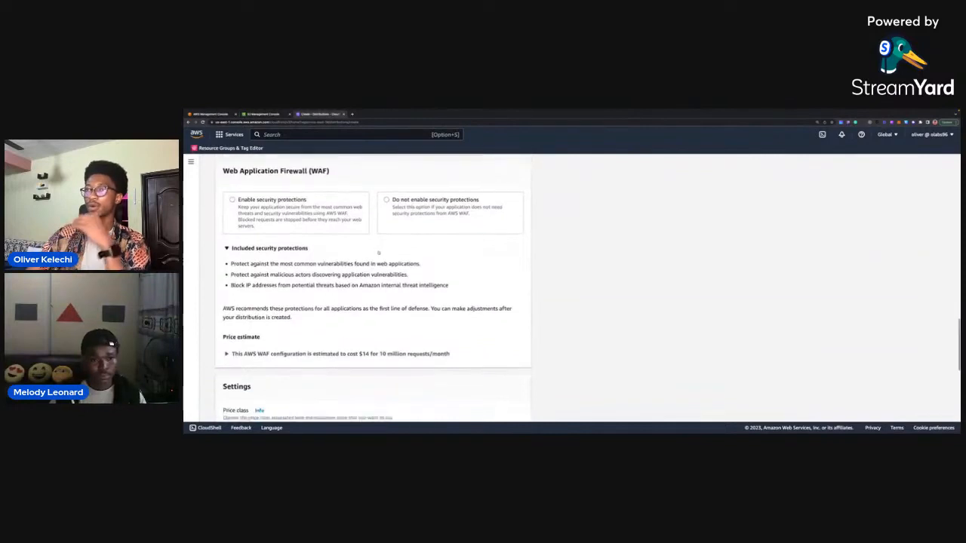
pyautogui.scroll(2, 366, 251)
pyautogui.scroll(-6, 369, 246)
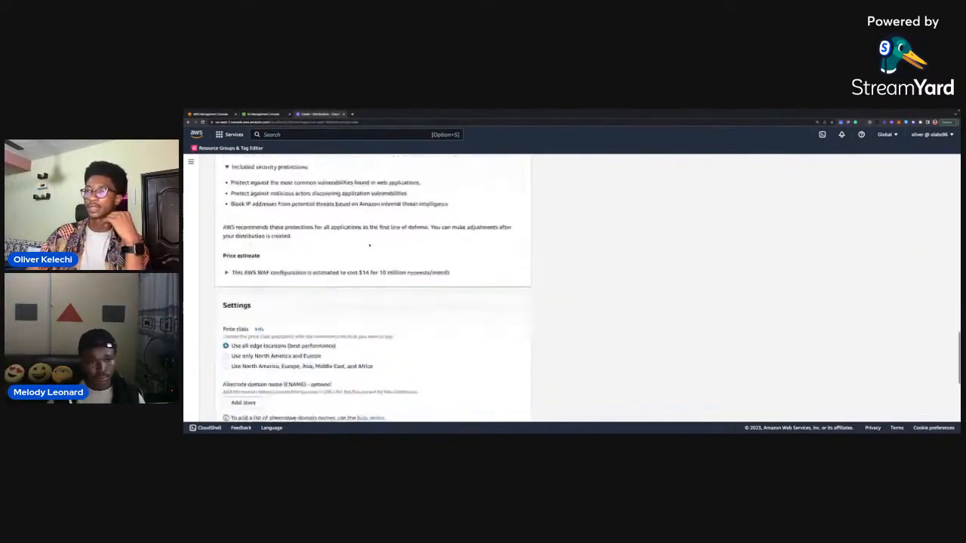
# Try the North America, Europe, Asia, Middle East, and Africa price class and restore Use all edge locations (best performance).
pyautogui.scroll(-2, 369, 245)
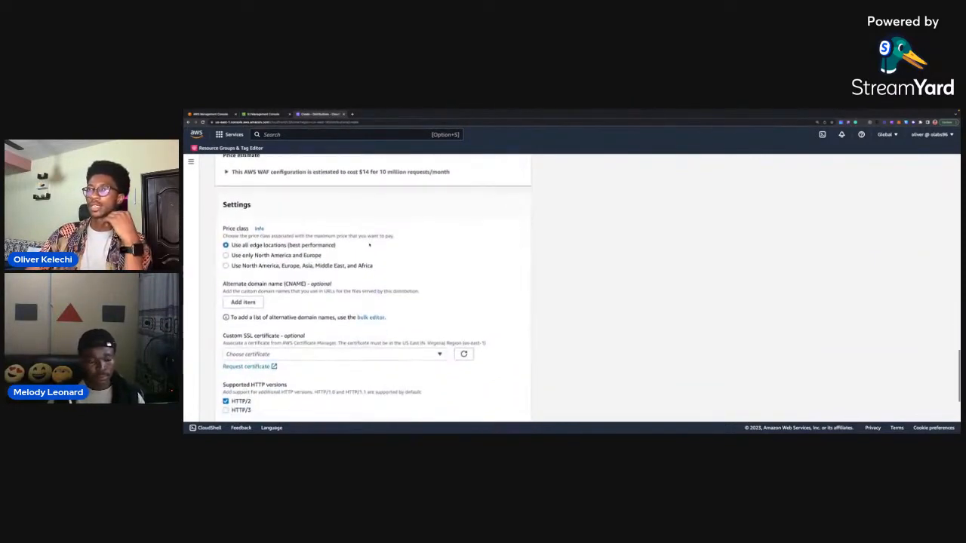
pyautogui.scroll(1, 367, 243)
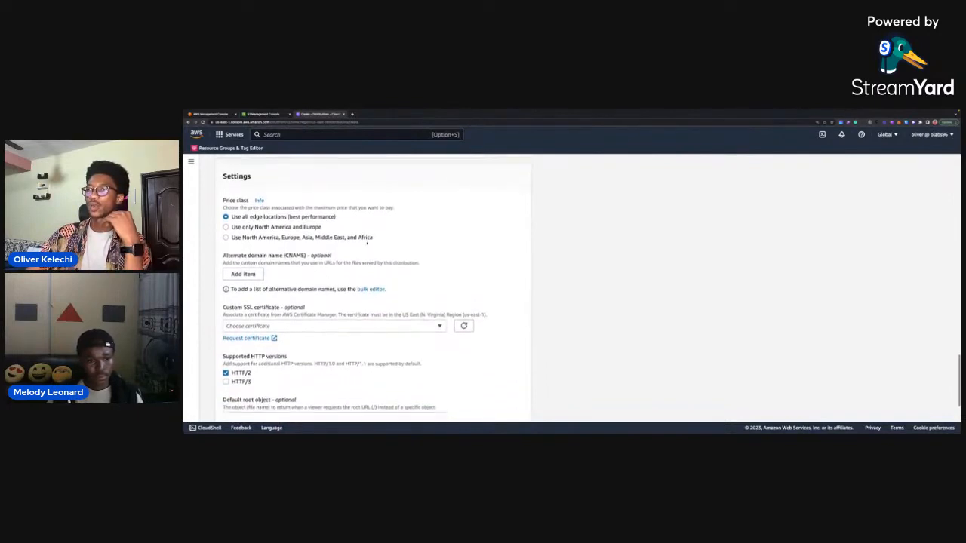
pyautogui.scroll(-1, 361, 243)
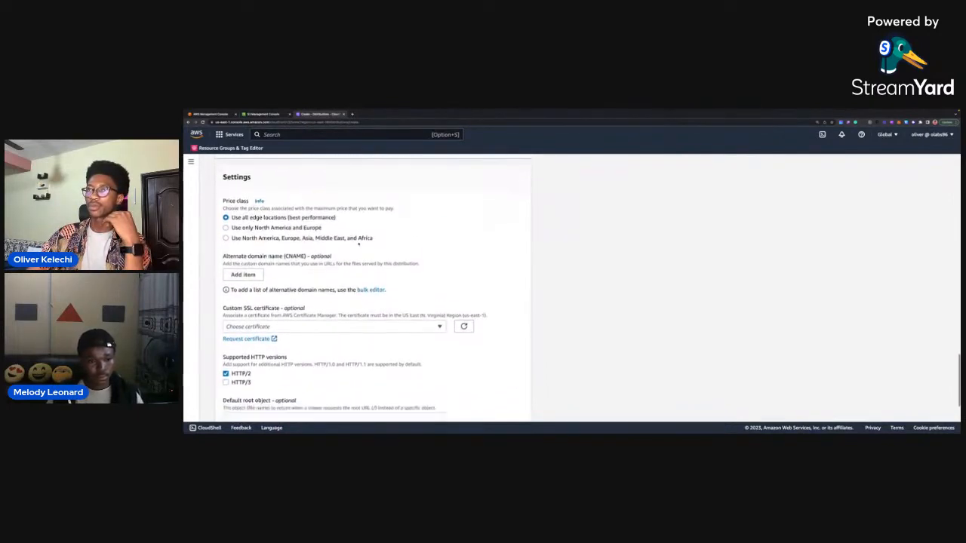
pyautogui.scroll(1, 362, 243)
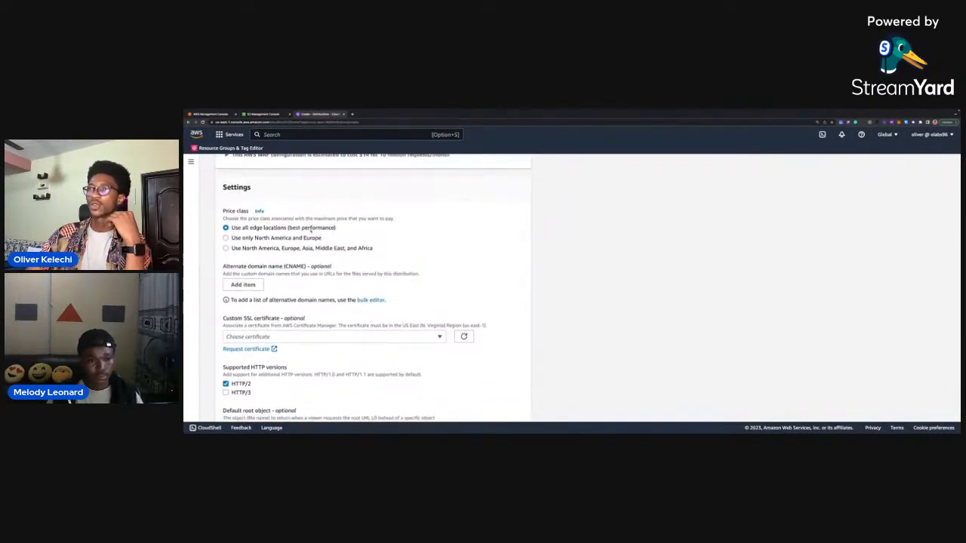
pyautogui.scroll(1, 340, 228)
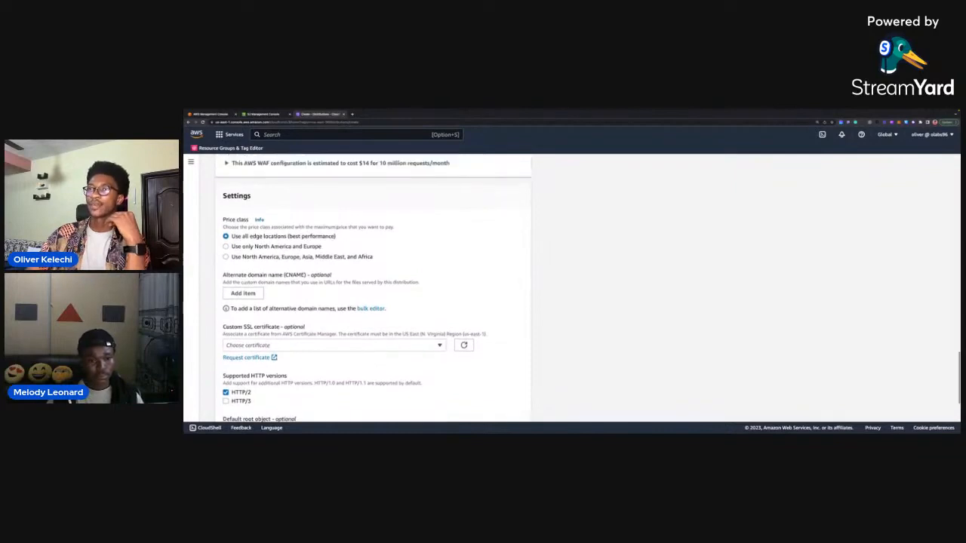
pyautogui.click(226, 257)
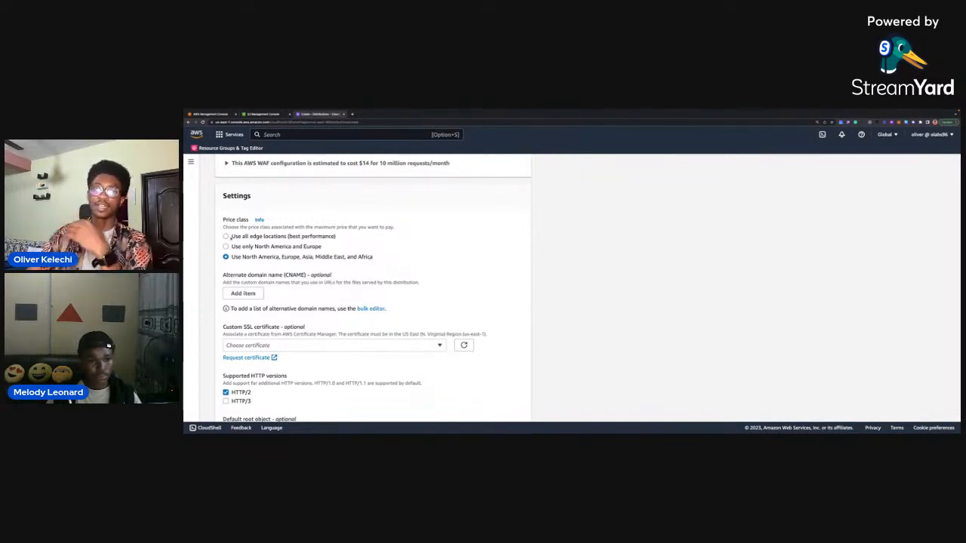
pyautogui.click(226, 236)
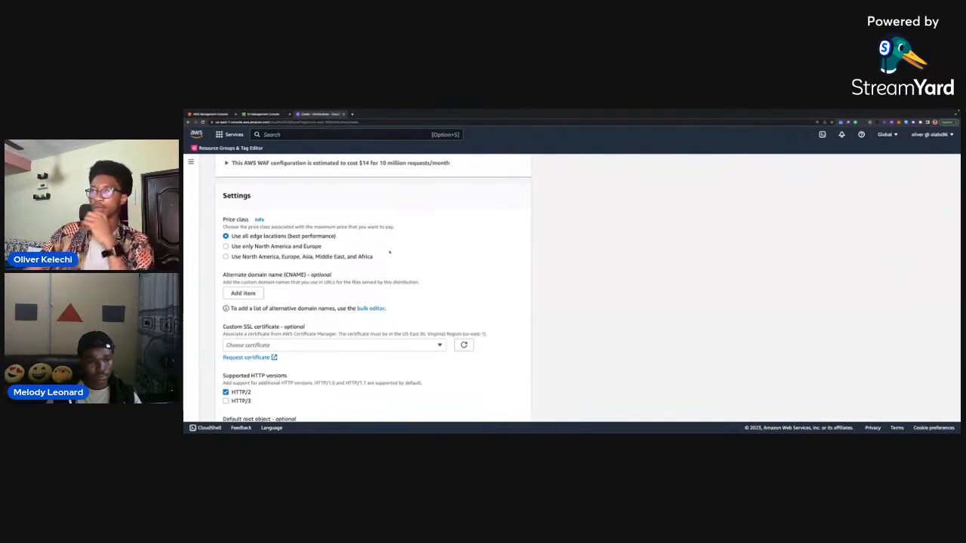
pyautogui.scroll(-3, 377, 246)
pyautogui.scroll(1, 272, 242)
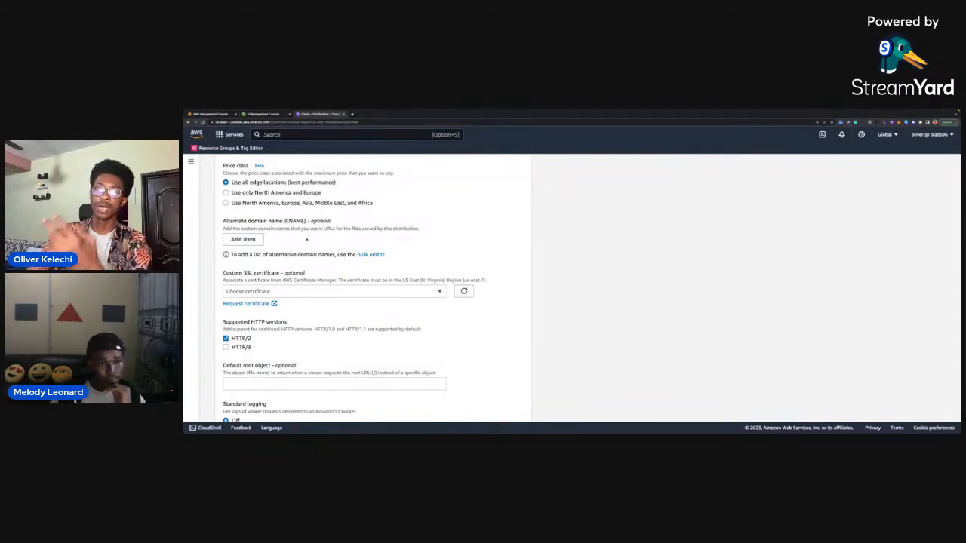
# Enable HTTP/3 alongside HTTP/2 in the distribution's supported HTTP versions.
pyautogui.scroll(1, 306, 239)
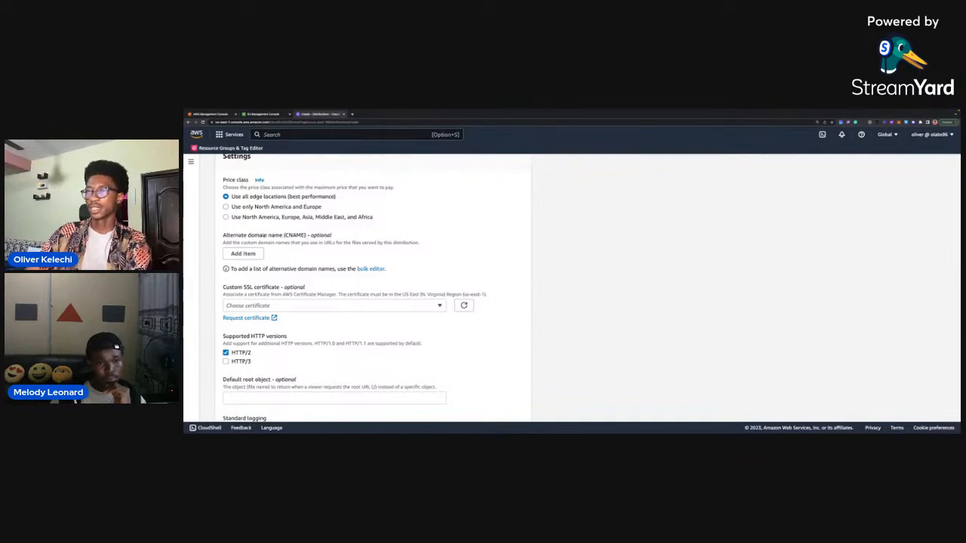
pyautogui.scroll(-3, 312, 252)
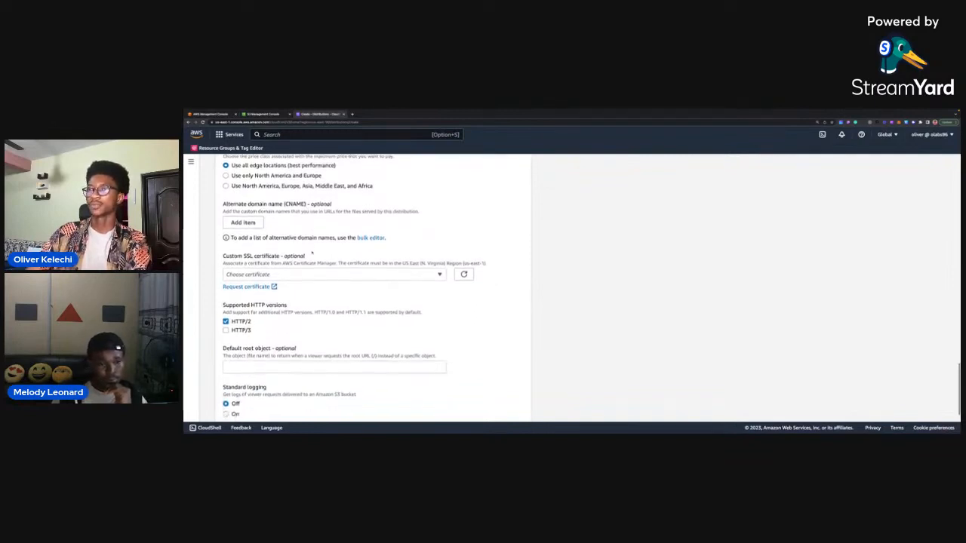
pyautogui.scroll(-3, 312, 251)
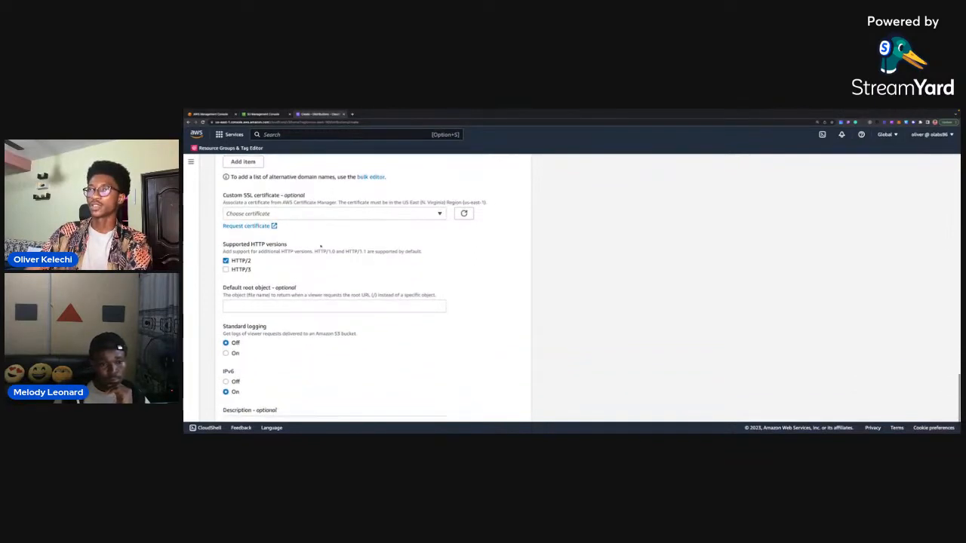
pyautogui.scroll(-1, 296, 247)
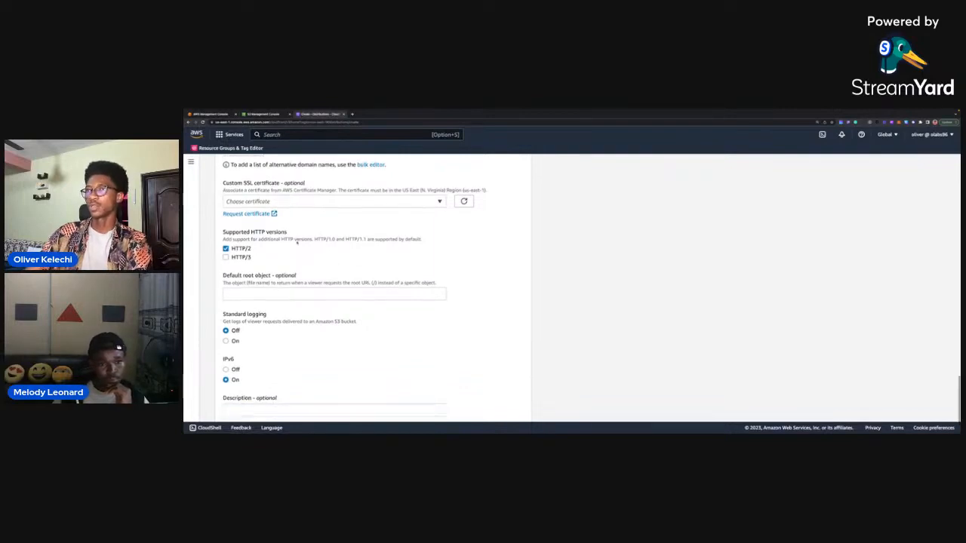
pyautogui.scroll(-3, 310, 227)
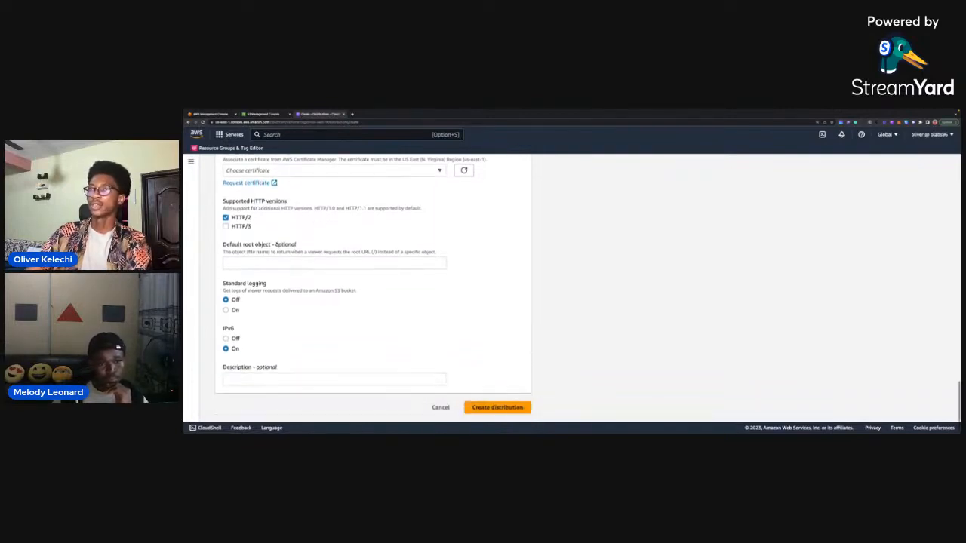
pyautogui.click(249, 227)
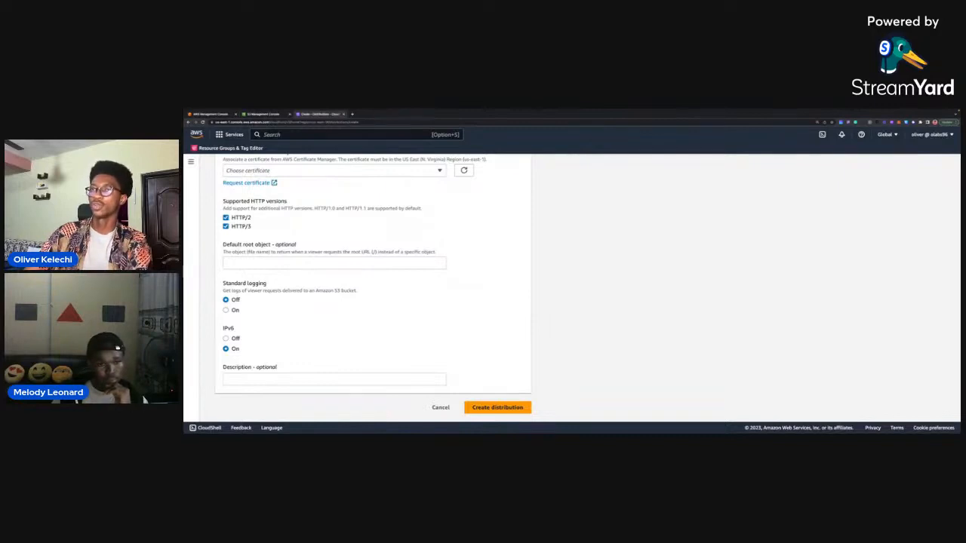
pyautogui.click(226, 218)
pyautogui.click(225, 226)
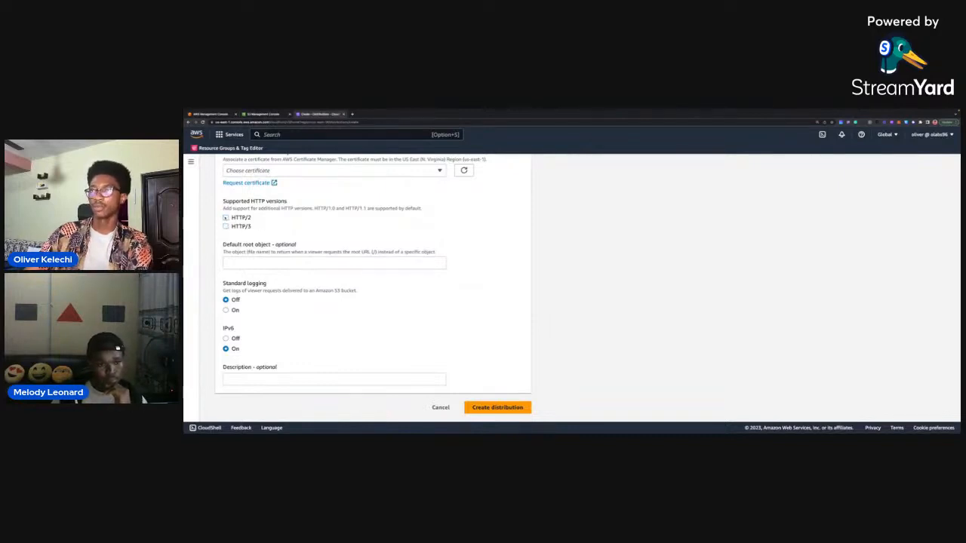
pyautogui.click(225, 218)
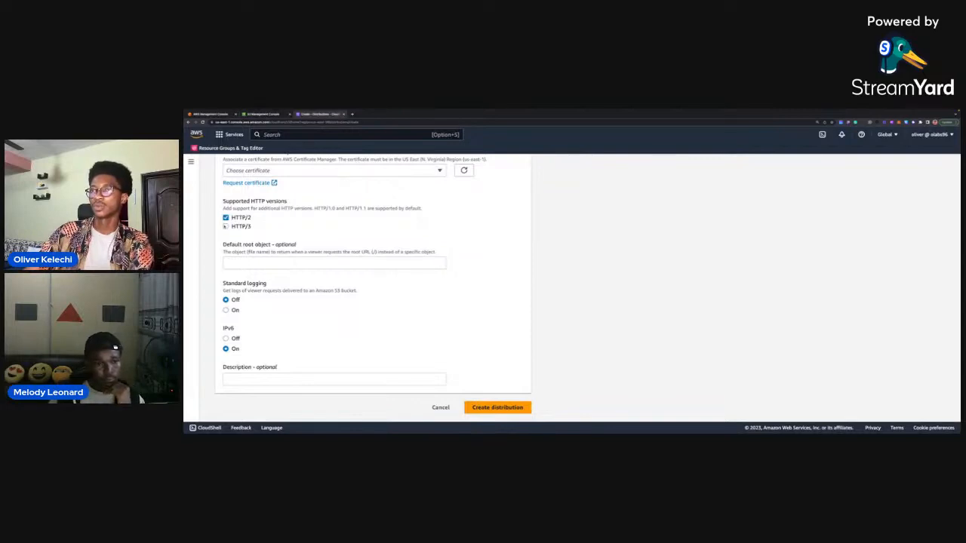
pyautogui.click(225, 226)
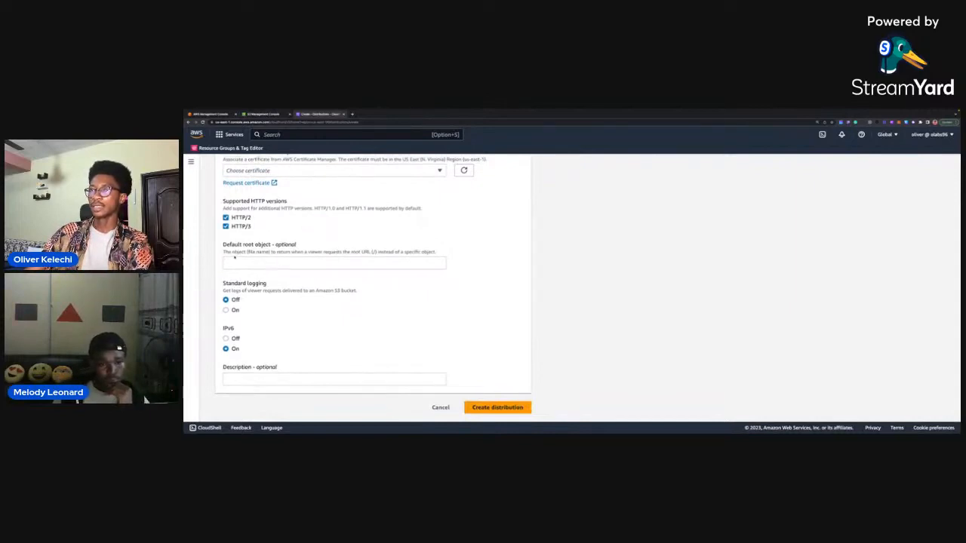
# Enter "Codejam cloudfront application" as the distribution's description.
pyautogui.moveTo(435, 253); pyautogui.dragTo(377, 252)
pyautogui.click(374, 252)
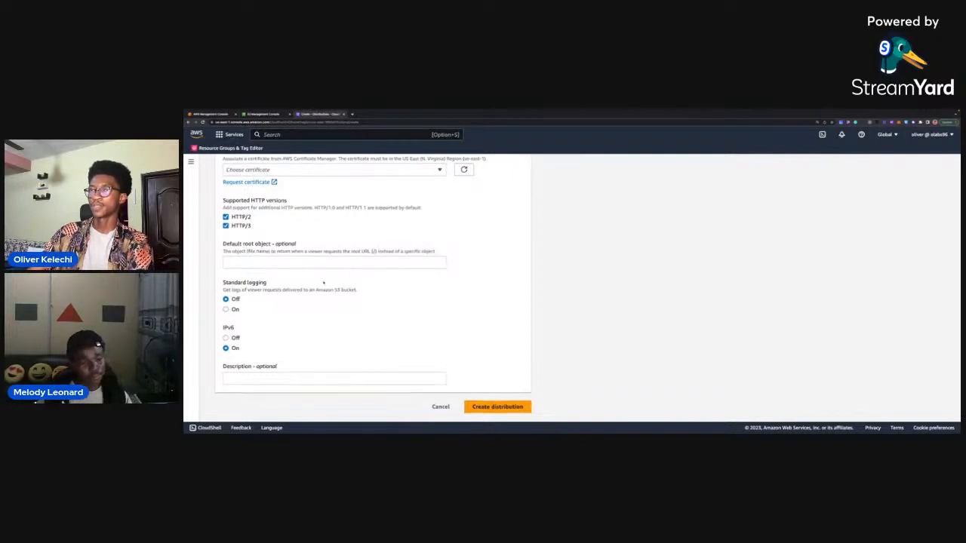
pyautogui.click(280, 380)
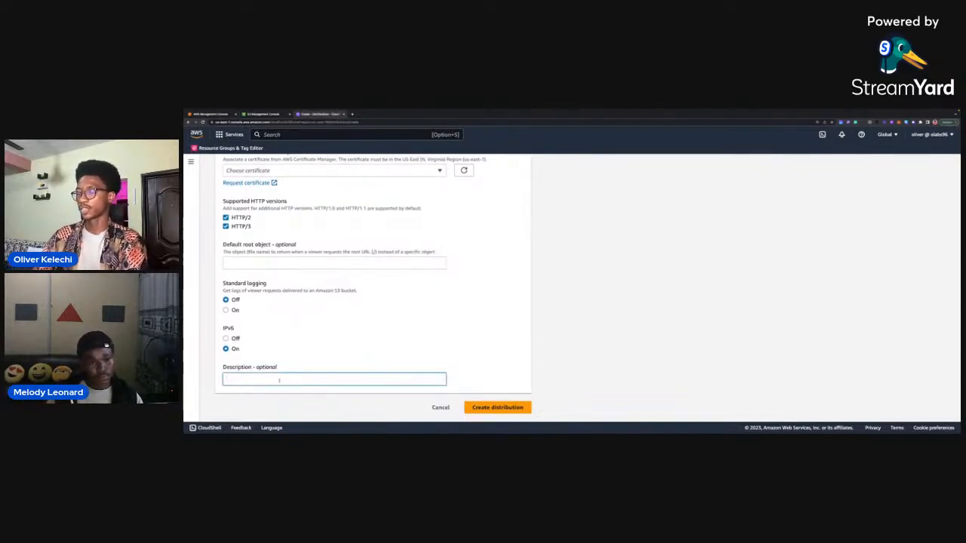
pyautogui.write('C')
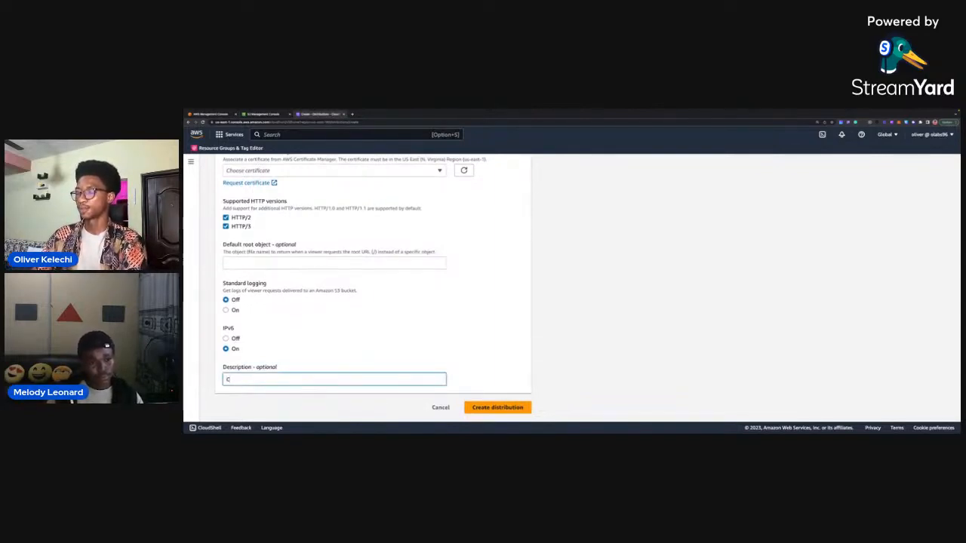
pyautogui.write('odejam applica')
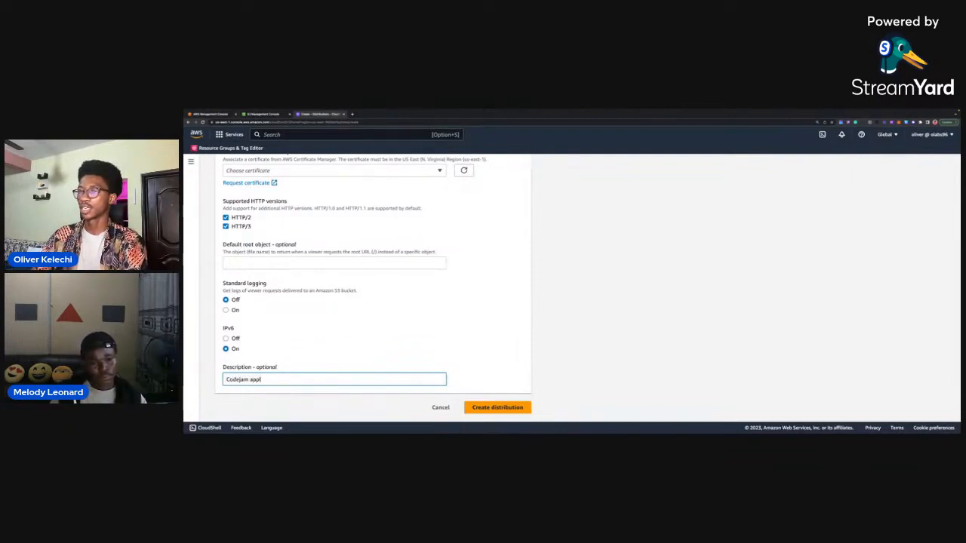
pyautogui.press('BackSpace')
pyautogui.press('BackSpace')
pyautogui.press('BackSpace')
pyautogui.press('BackSpace')
pyautogui.press('BackSpace')
pyautogui.press('BackSpace')
pyautogui.press('BackSpace')
pyautogui.write('cloudfr')
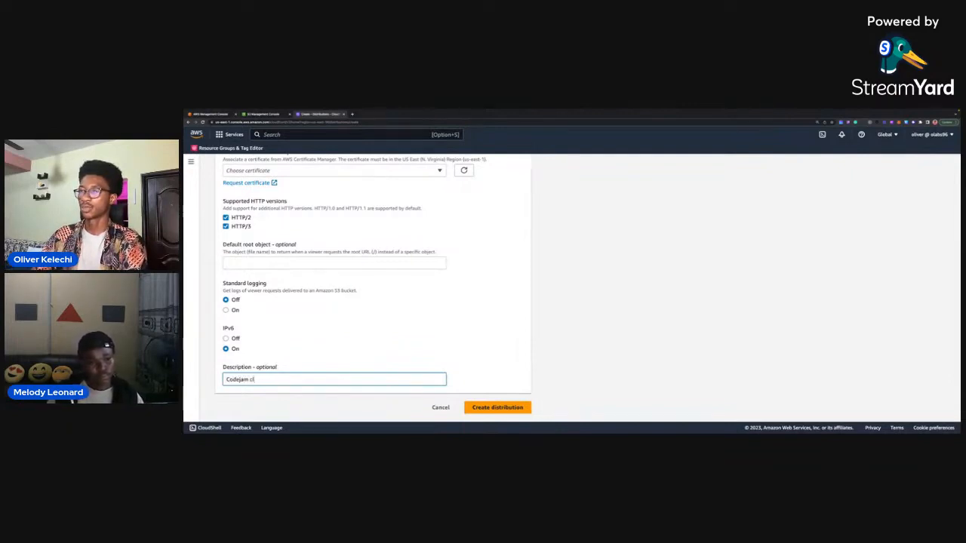
pyautogui.write('applicat')
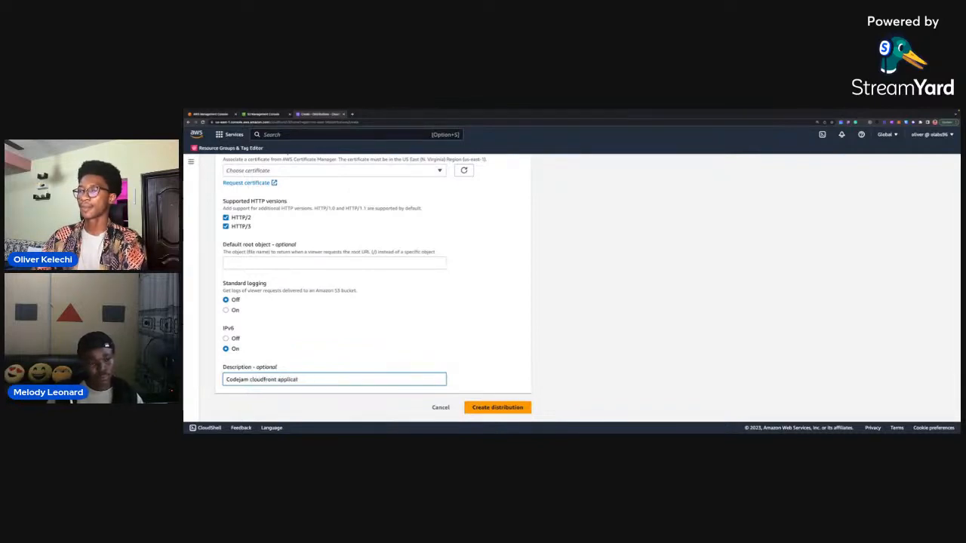
pyautogui.write('ion')
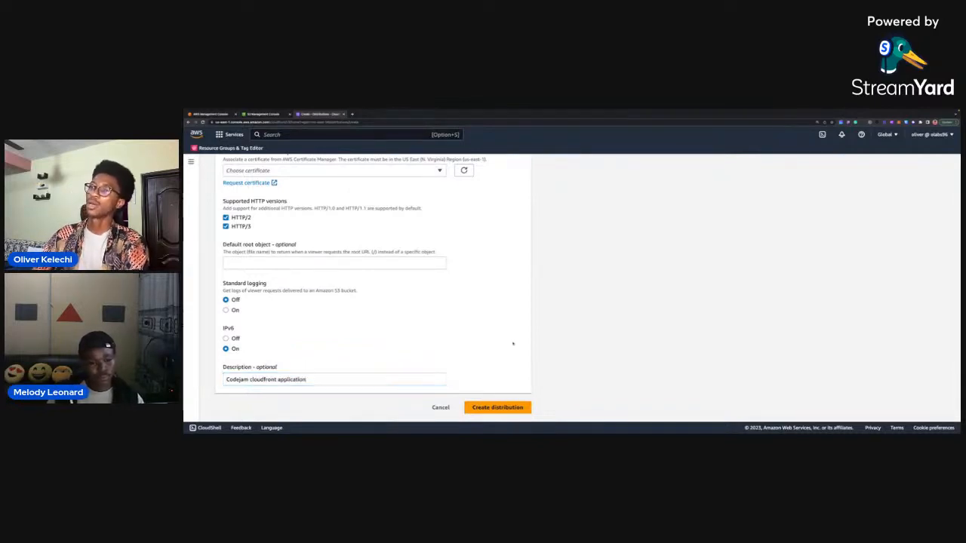
# Try to create the distribution and choose Do not enable security protections for the Web Application Firewall (WAF).
pyautogui.click(494, 407)
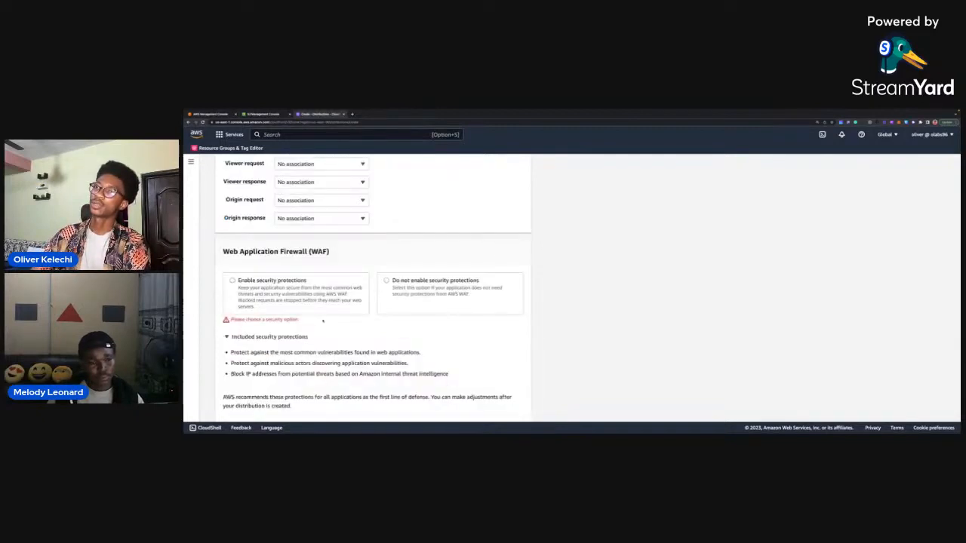
pyautogui.scroll(-1, 445, 294)
pyautogui.scroll(1, 378, 278)
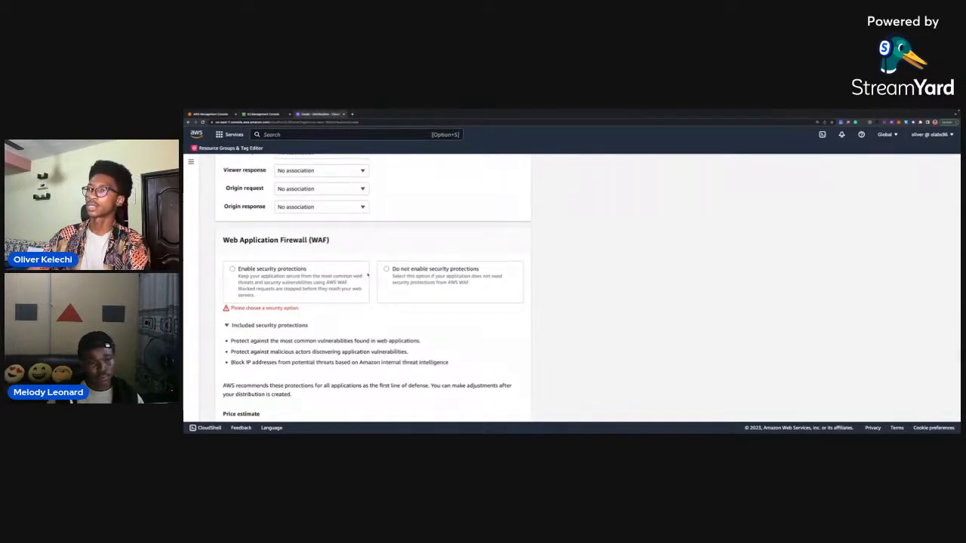
pyautogui.click(407, 277)
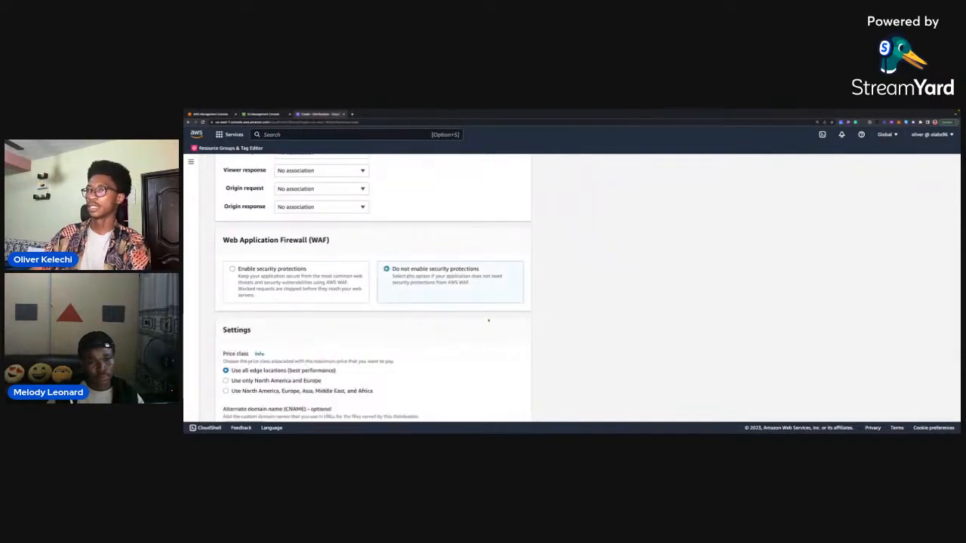
# Try the Enable security protections option of the Web Application Firewall and restore Do not enable security protections.
pyautogui.scroll(-3, 536, 322)
pyautogui.scroll(2, 533, 321)
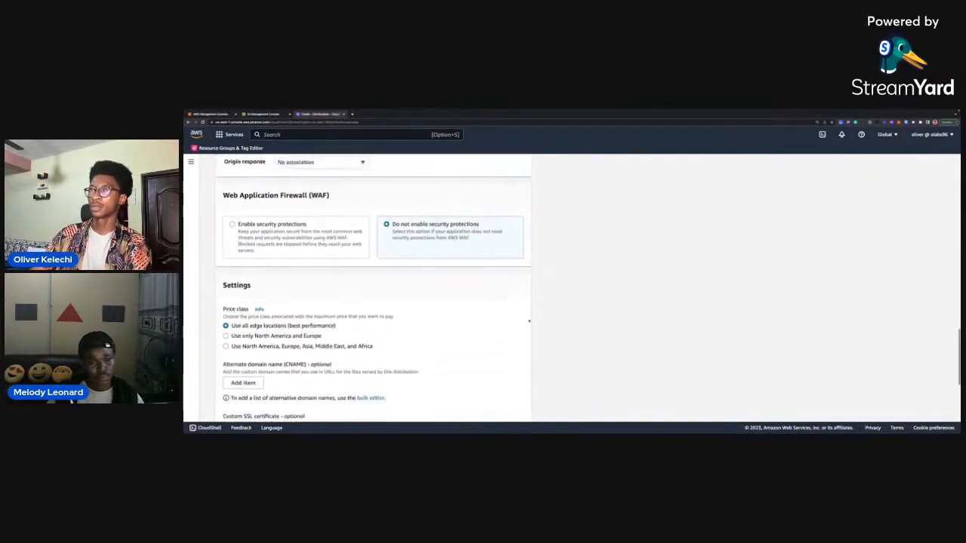
pyautogui.click(310, 271)
pyautogui.click(310, 271)
pyautogui.scroll(-1, 287, 268)
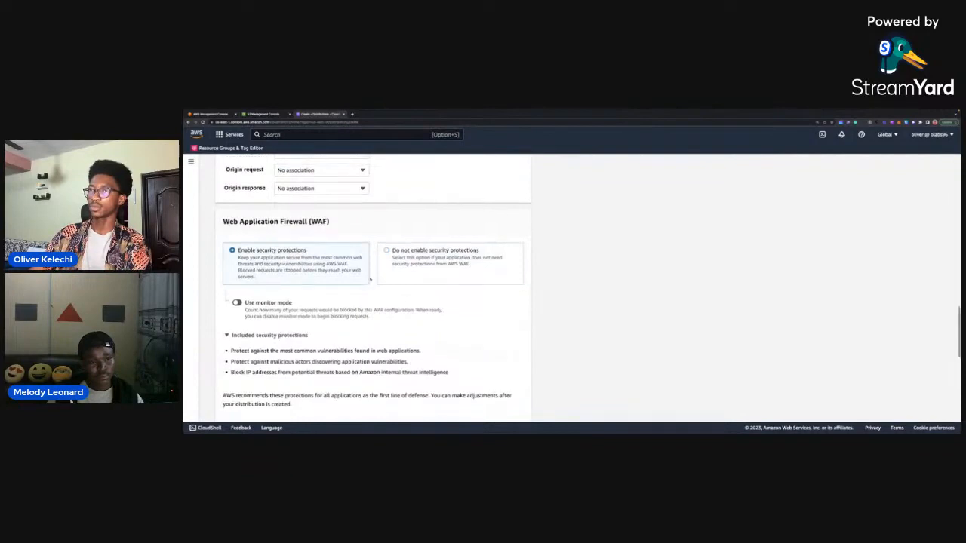
pyautogui.scroll(-1, 279, 265)
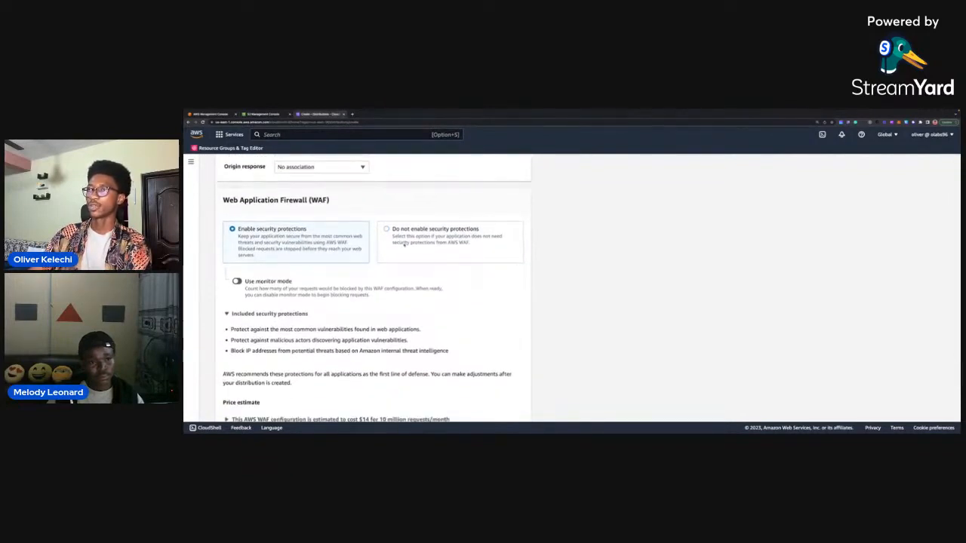
pyautogui.click(398, 243)
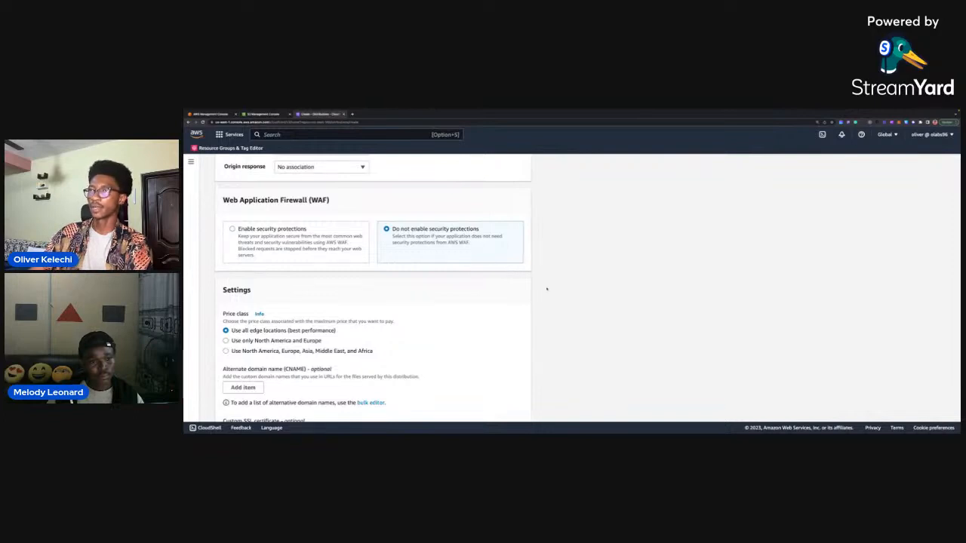
# Create the distribution and copy the policy statement offered for updating the S3 bucket policy.
pyautogui.scroll(-10, 548, 289)
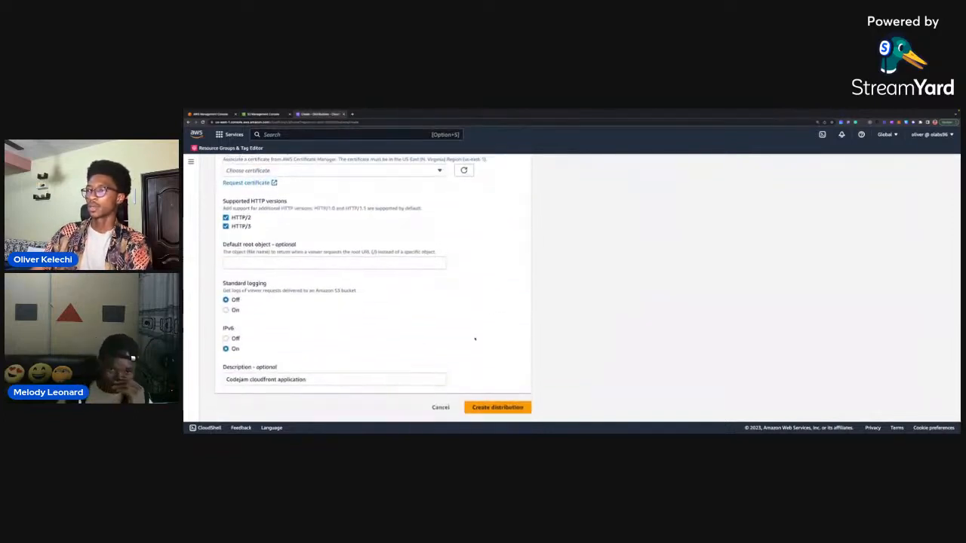
pyautogui.click(498, 408)
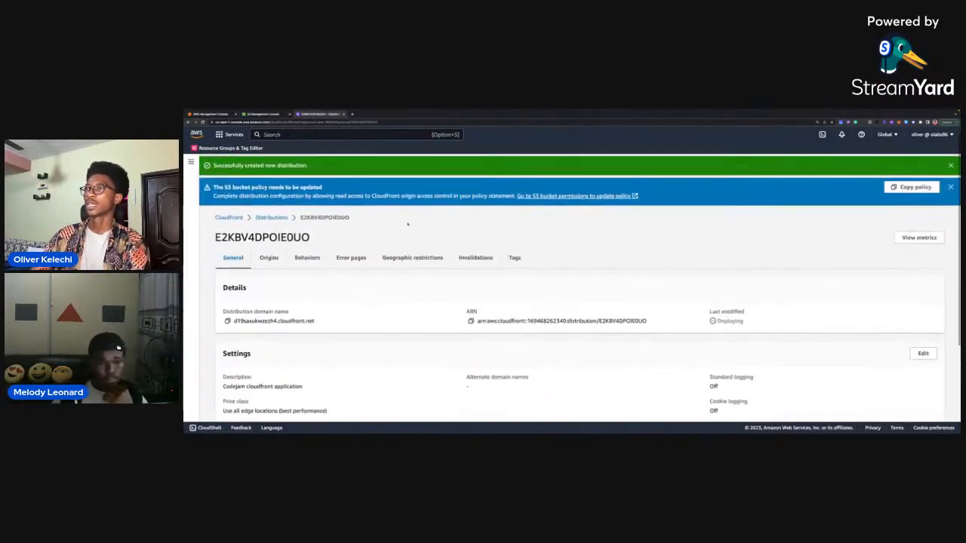
pyautogui.scroll(-1, 350, 292)
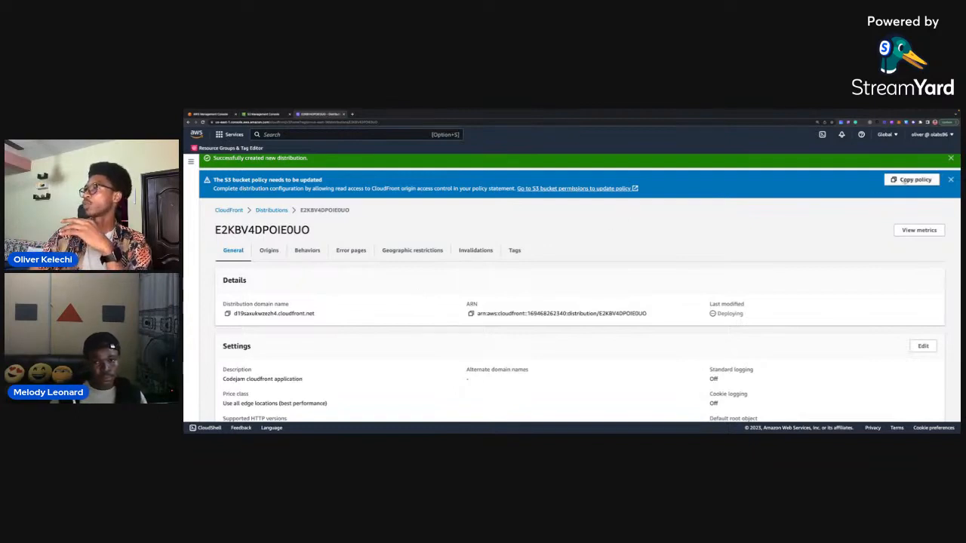
pyautogui.click(906, 180)
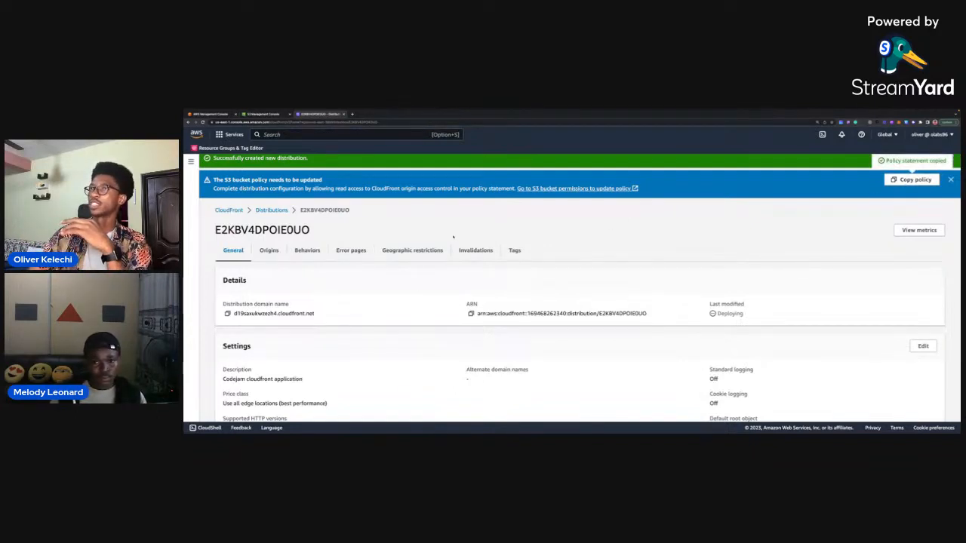
# Switch to the S3 console, close the upload status and show the permissions of the shopjam-123 bucket.
pyautogui.click(266, 114)
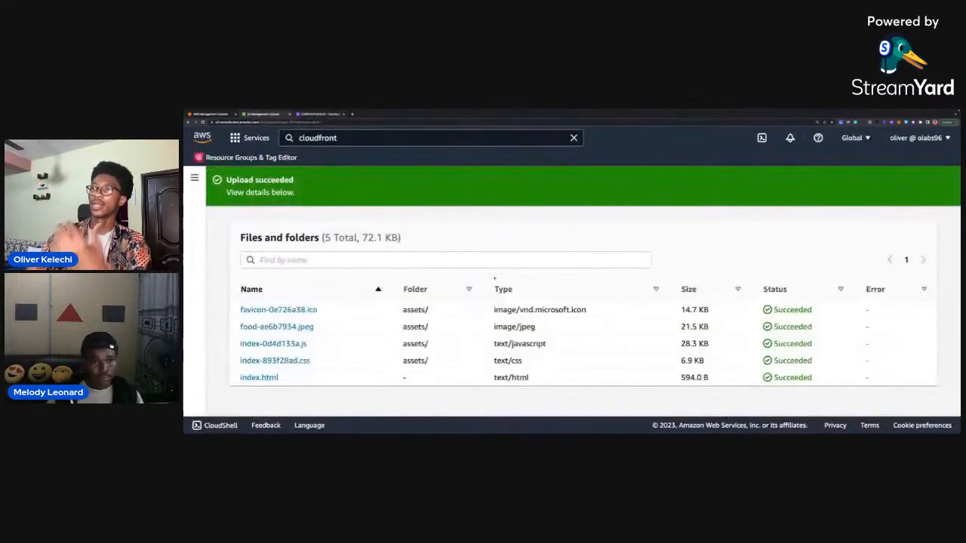
pyautogui.scroll(1, 493, 251)
pyautogui.scroll(3, 493, 251)
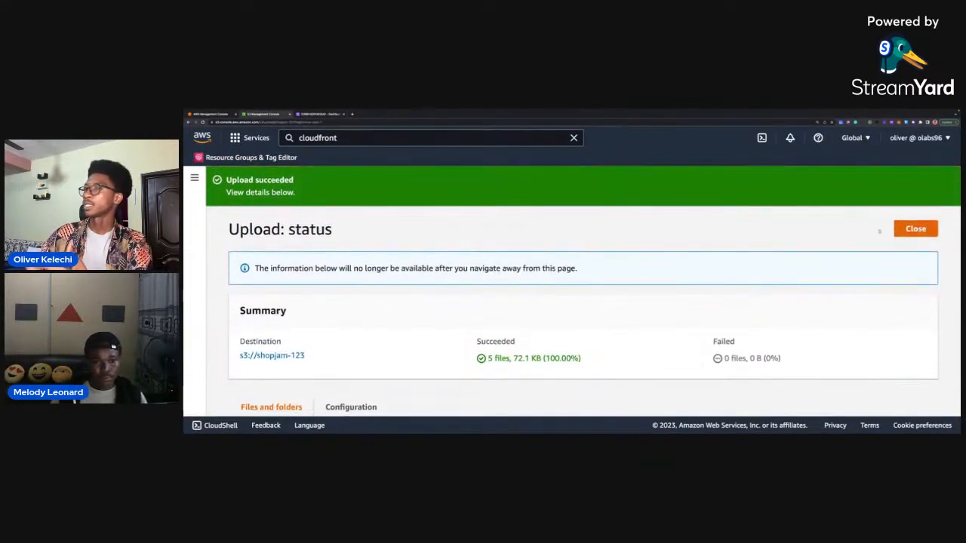
pyautogui.click(906, 229)
pyautogui.click(377, 254)
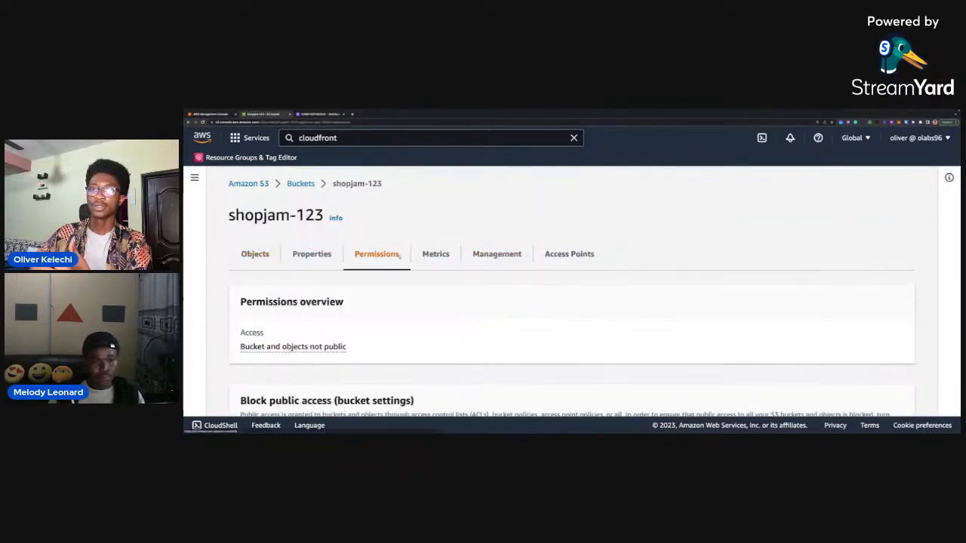
# Edit the shopjam-123 bucket policy and paste in the policy statement copied from CloudFront.
pyautogui.scroll(-3, 466, 276)
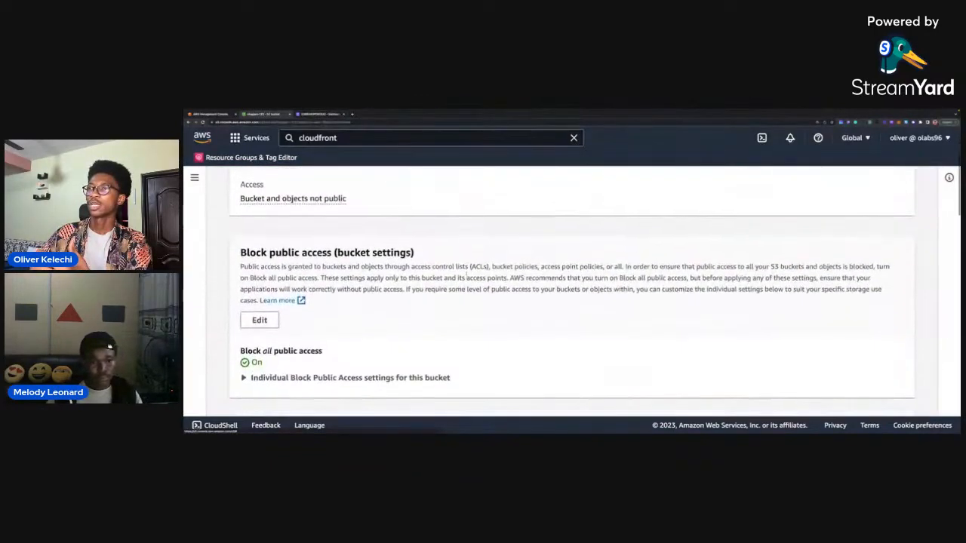
pyautogui.scroll(-5, 467, 277)
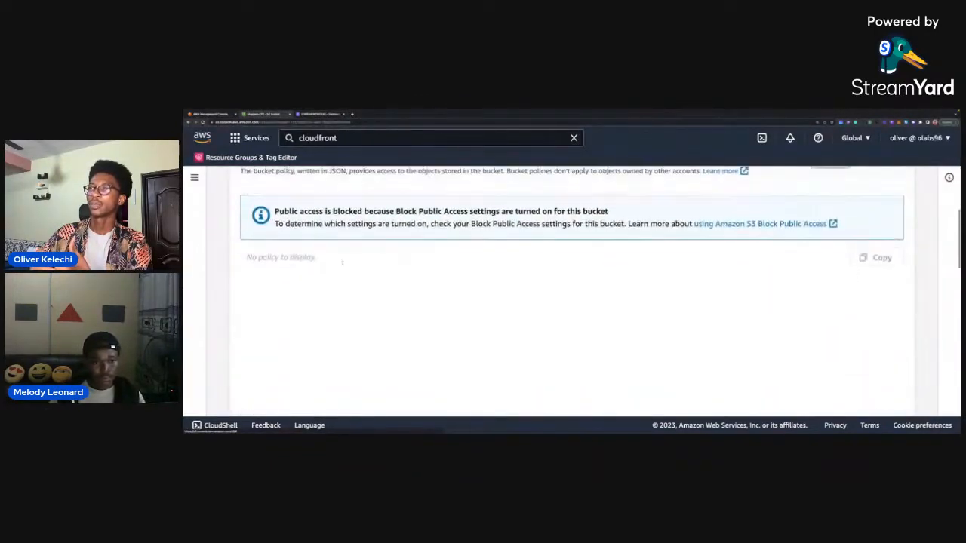
pyautogui.scroll(1, 342, 262)
pyautogui.scroll(-3, 545, 343)
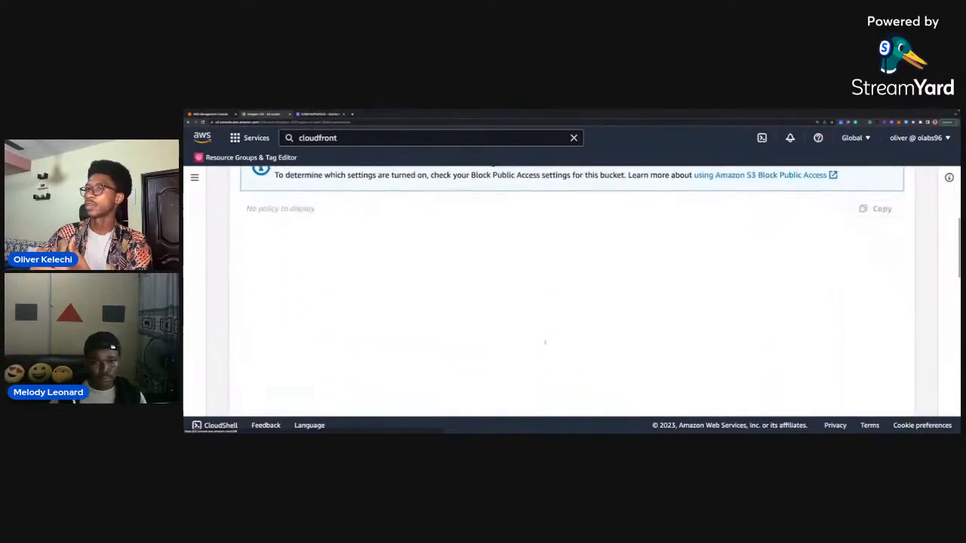
pyautogui.scroll(-2, 545, 342)
pyautogui.scroll(3, 545, 343)
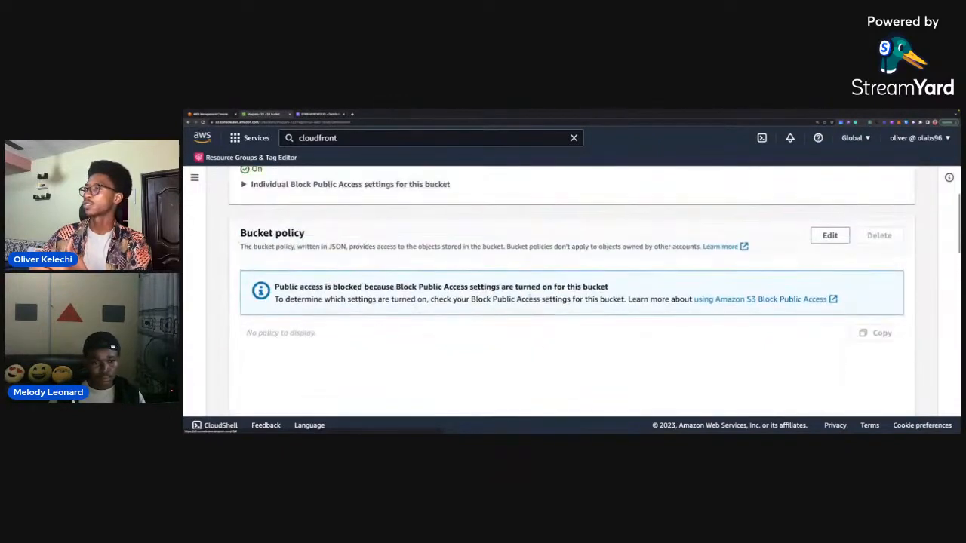
pyautogui.click(829, 235)
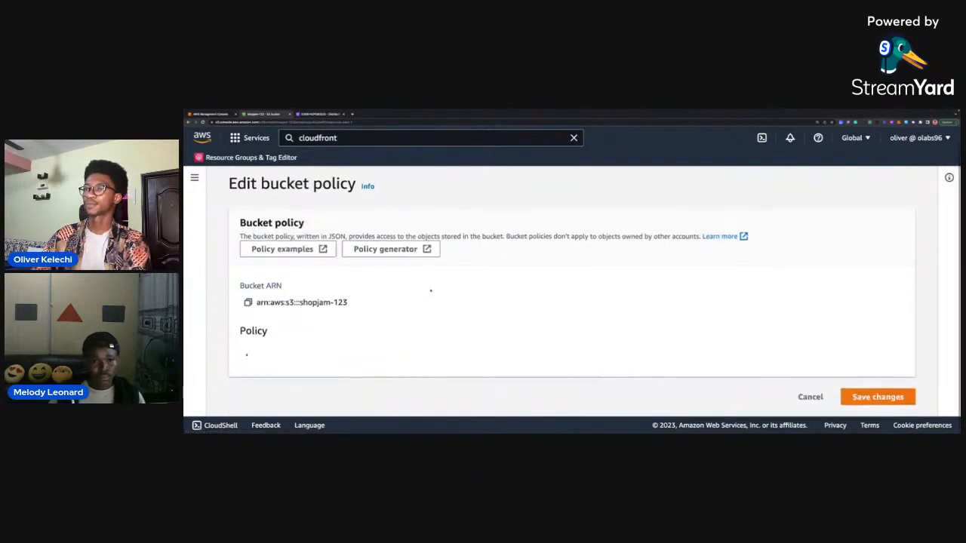
pyautogui.scroll(-3, 431, 290)
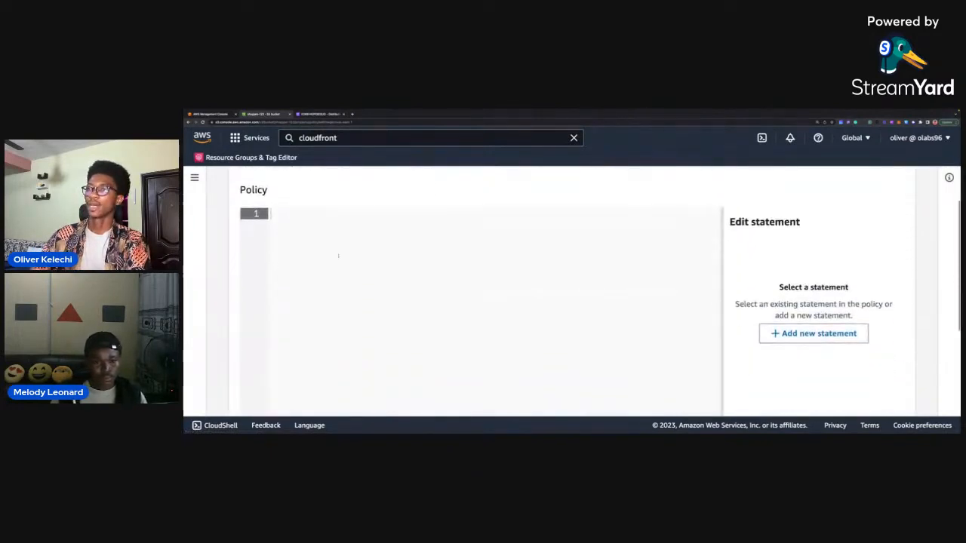
pyautogui.hotkey('ctrl', 'v')
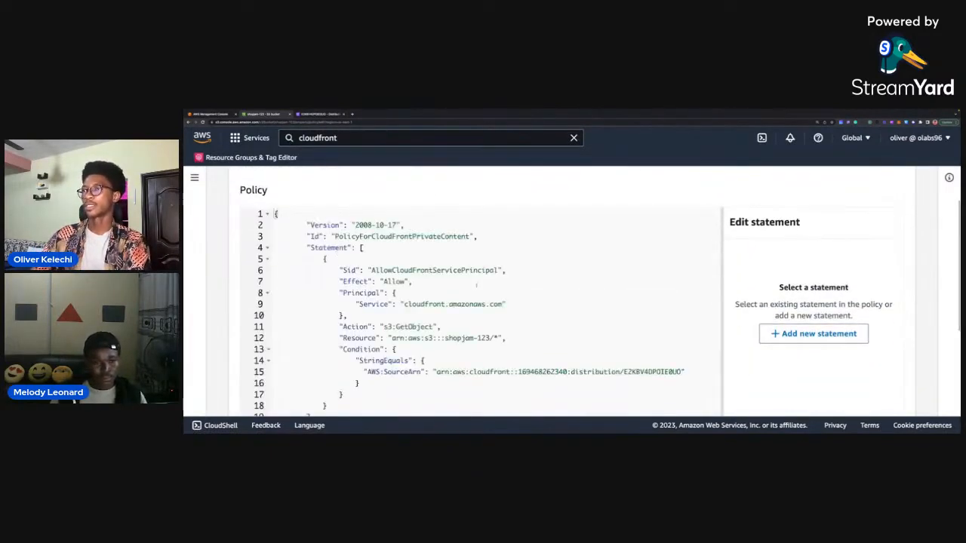
# Examine the pasted policy's service principal, s3:GetObject action, shopjam-123 resource and StringEquals condition.
pyautogui.scroll(-1, 438, 289)
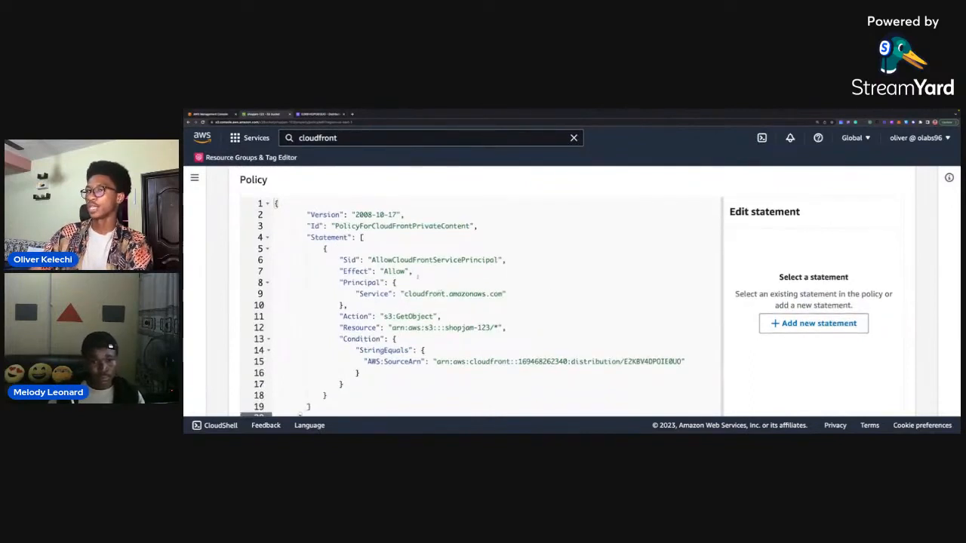
pyautogui.scroll(-1, 450, 245)
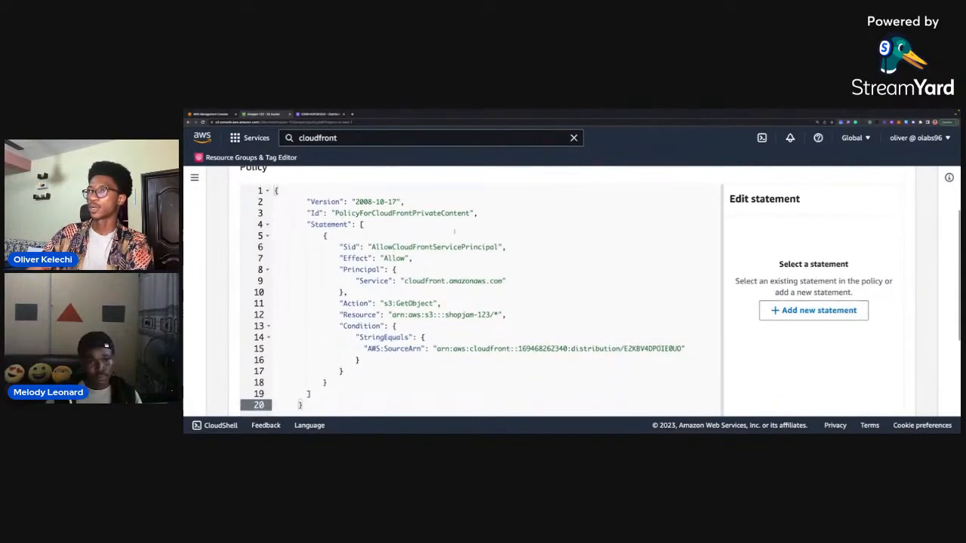
pyautogui.moveTo(497, 247); pyautogui.dragTo(430, 247)
pyautogui.moveTo(503, 281); pyautogui.dragTo(379, 303)
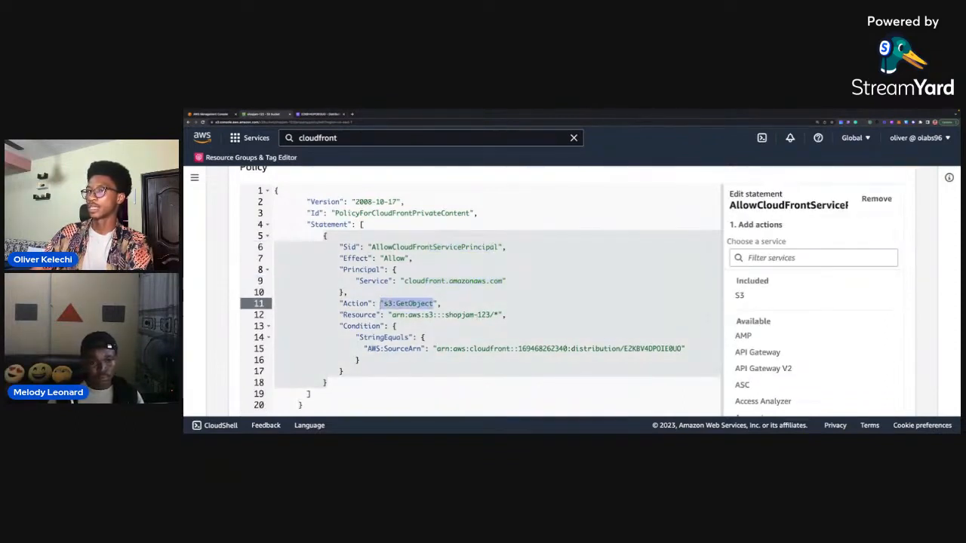
pyautogui.scroll(-1, 381, 303)
pyautogui.moveTo(491, 310); pyautogui.dragTo(424, 310)
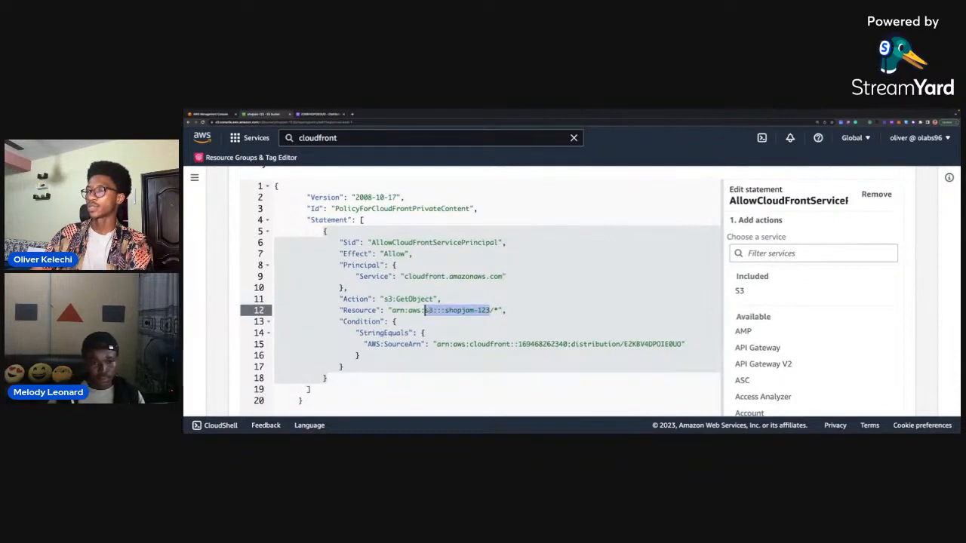
pyautogui.click(469, 310)
pyautogui.scroll(-1, 469, 311)
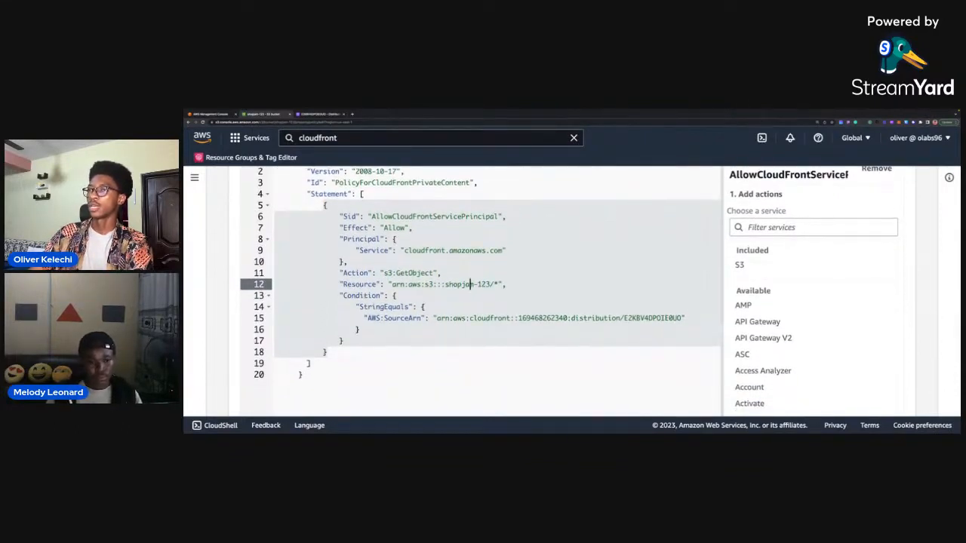
pyautogui.doubleClick(375, 296)
pyautogui.scroll(1, 381, 296)
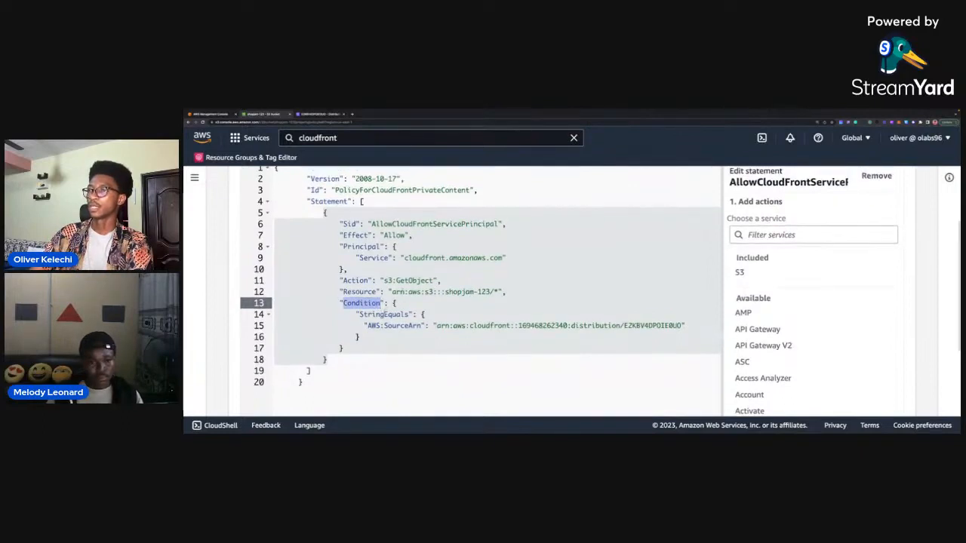
pyautogui.click(384, 314)
pyautogui.scroll(-1, 383, 314)
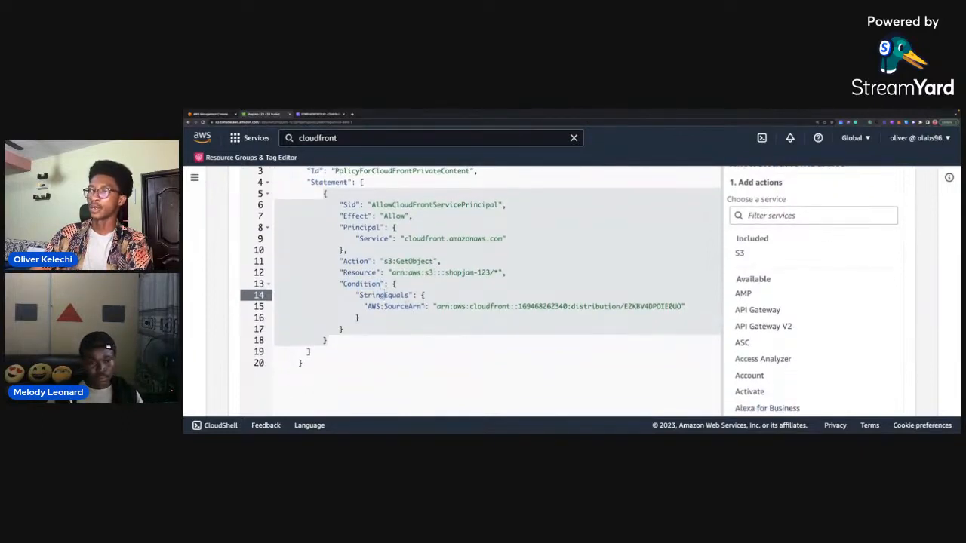
# Compare the AWS:SourceArn value in the policy condition with the ARN on the CloudFront distribution's details page.
pyautogui.moveTo(426, 307); pyautogui.dragTo(364, 307)
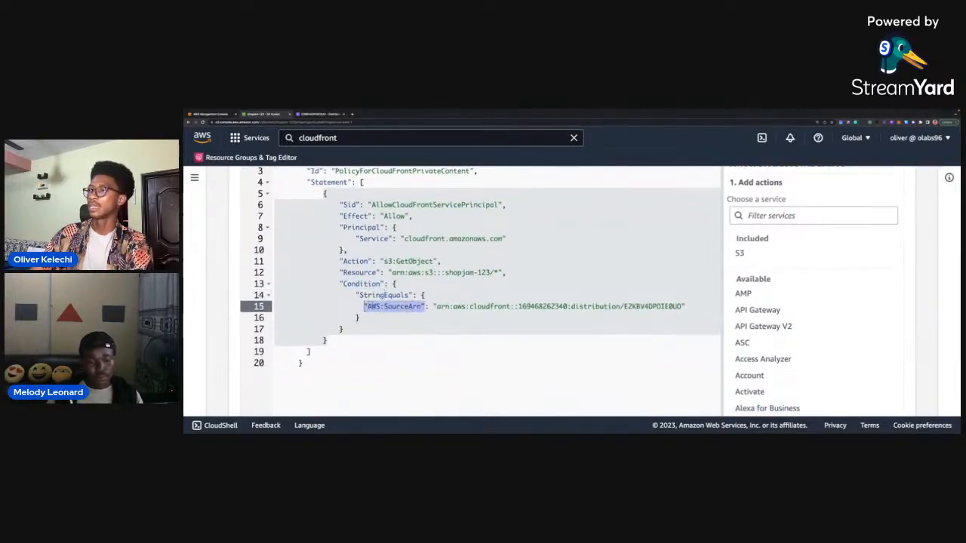
pyautogui.moveTo(681, 307); pyautogui.dragTo(519, 307)
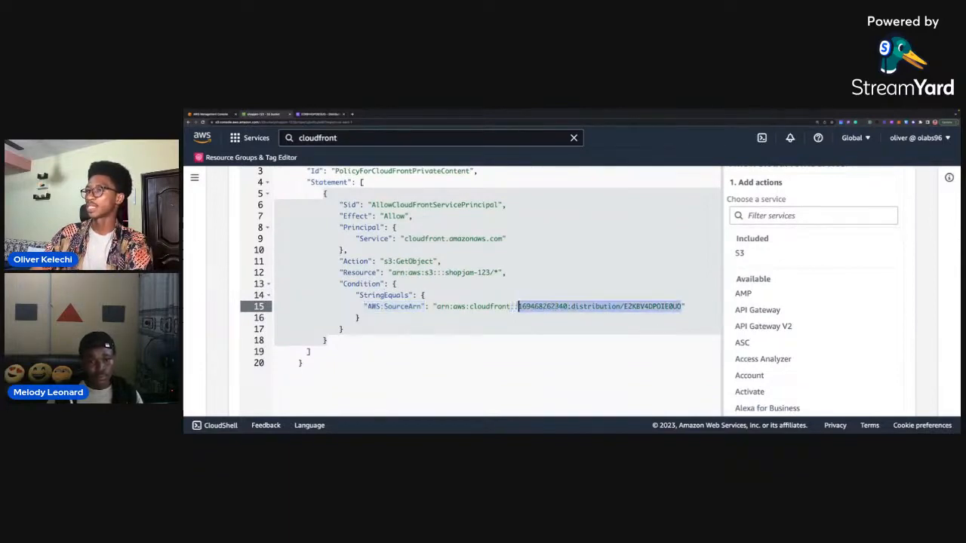
pyautogui.click(625, 307)
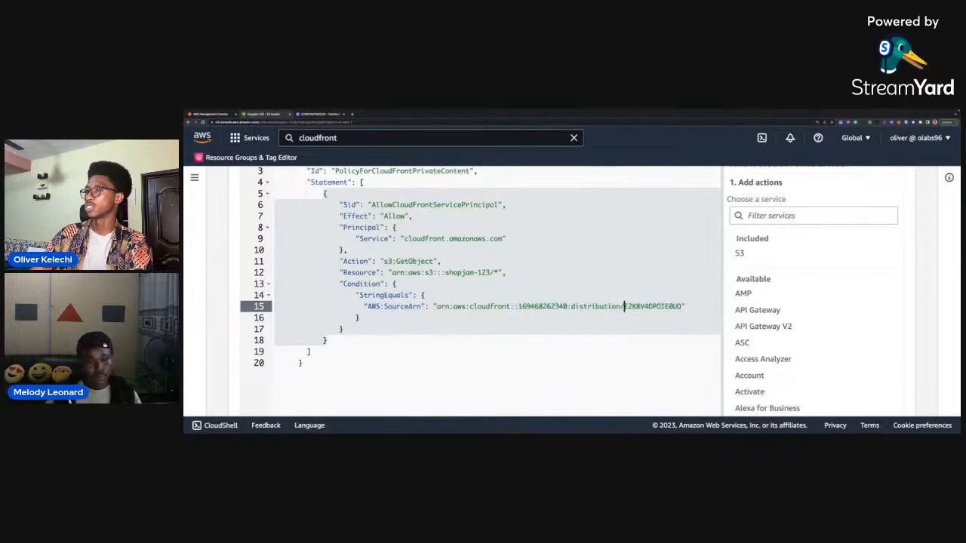
pyautogui.moveTo(681, 307); pyautogui.dragTo(643, 307)
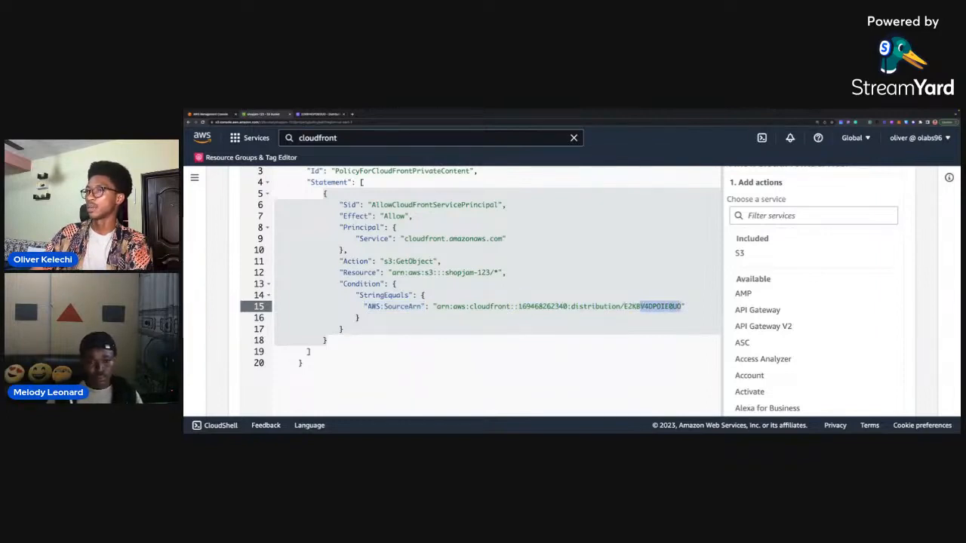
pyautogui.moveTo(567, 307); pyautogui.dragTo(518, 307)
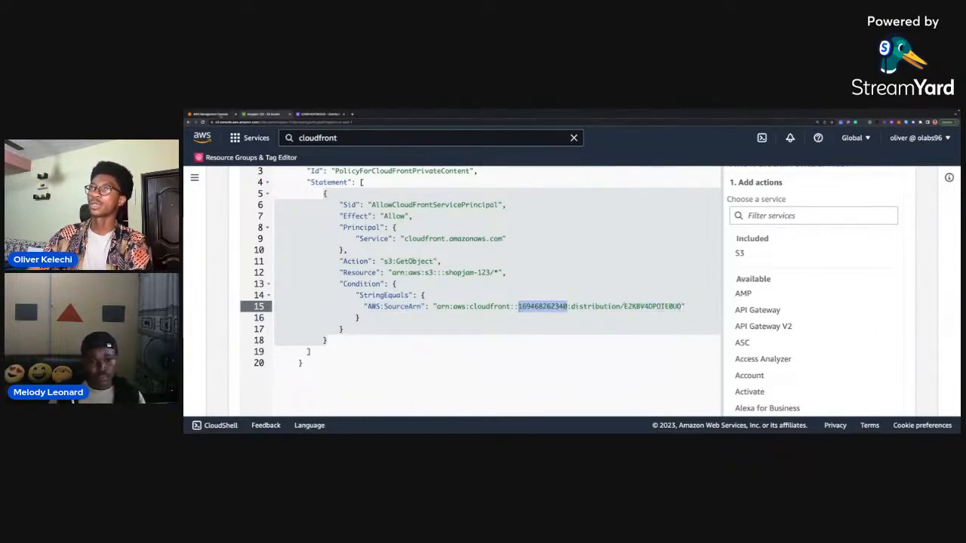
pyautogui.click(218, 114)
pyautogui.click(317, 114)
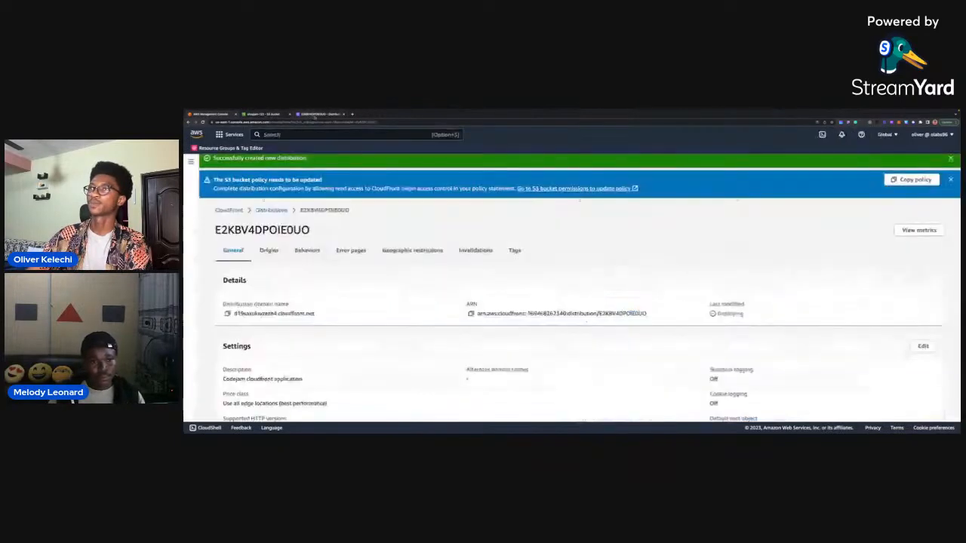
pyautogui.scroll(1, 586, 322)
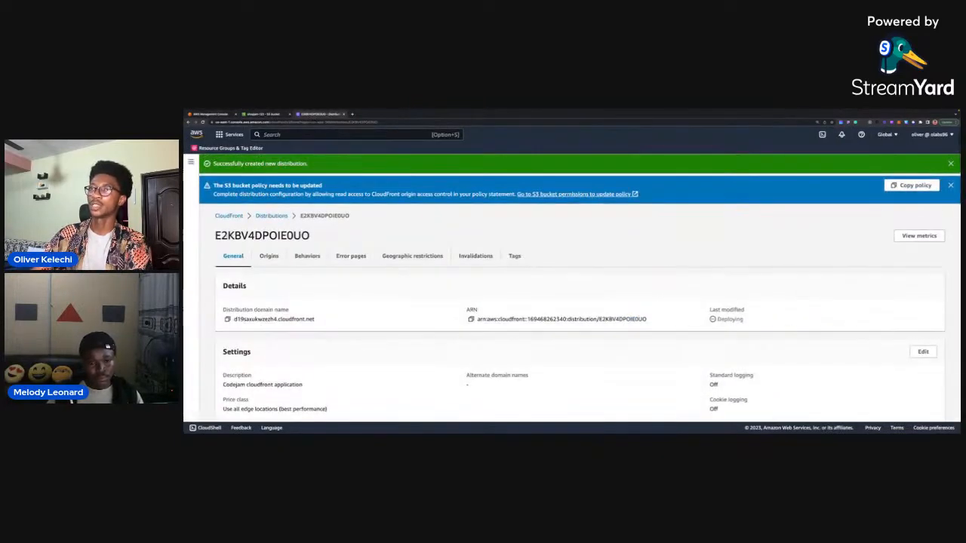
pyautogui.click(258, 113)
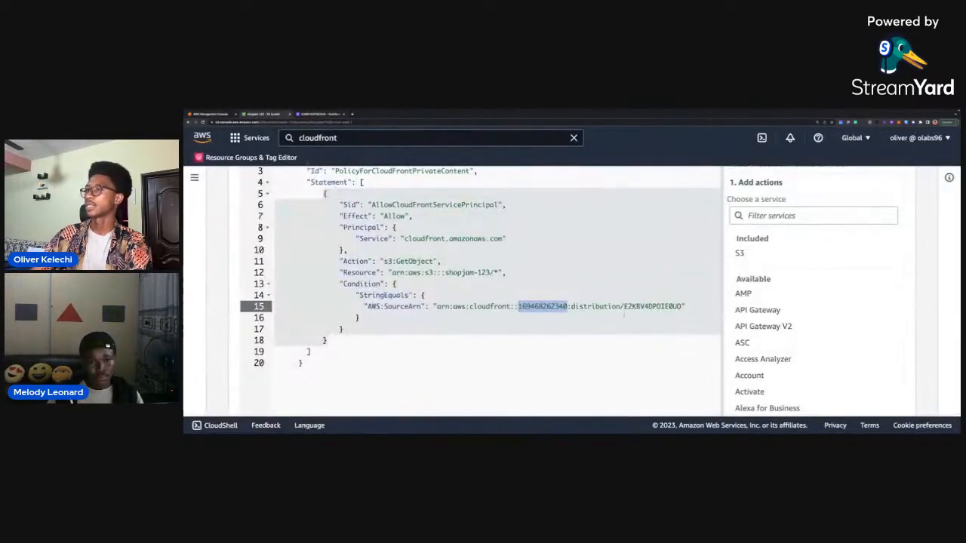
pyautogui.moveTo(679, 307); pyautogui.dragTo(653, 306)
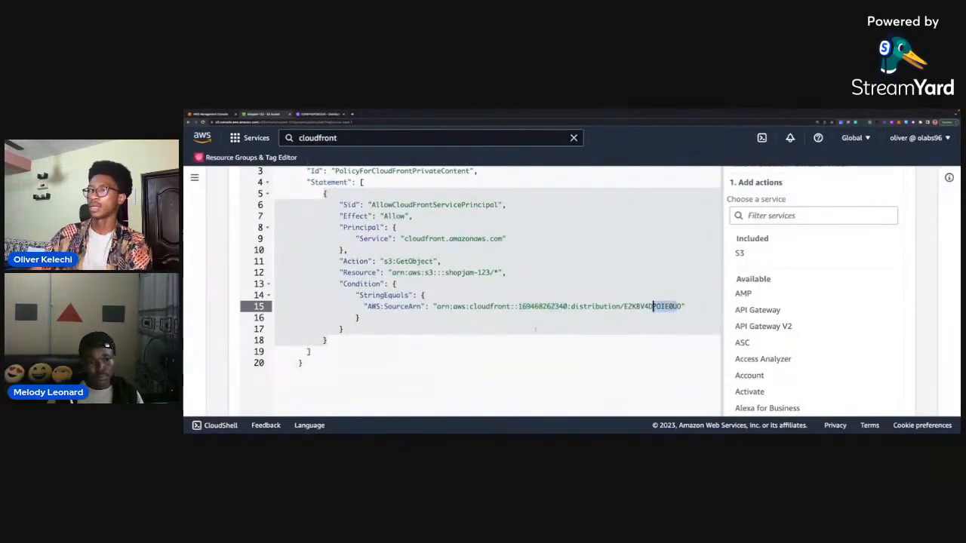
# Review the policy statement once more and save the changes to the bucket policy.
pyautogui.scroll(-1, 535, 330)
pyautogui.scroll(2, 535, 330)
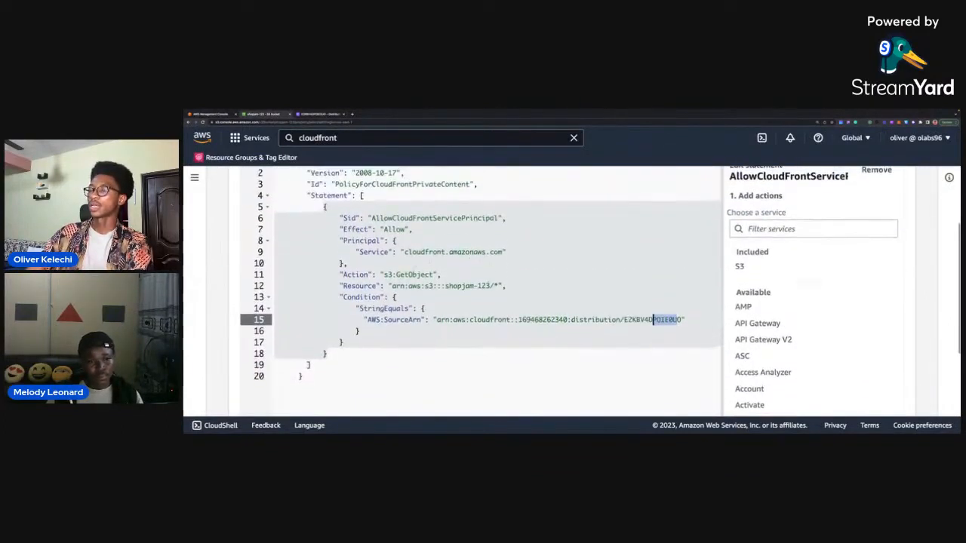
pyautogui.click(442, 274)
pyautogui.scroll(1, 443, 275)
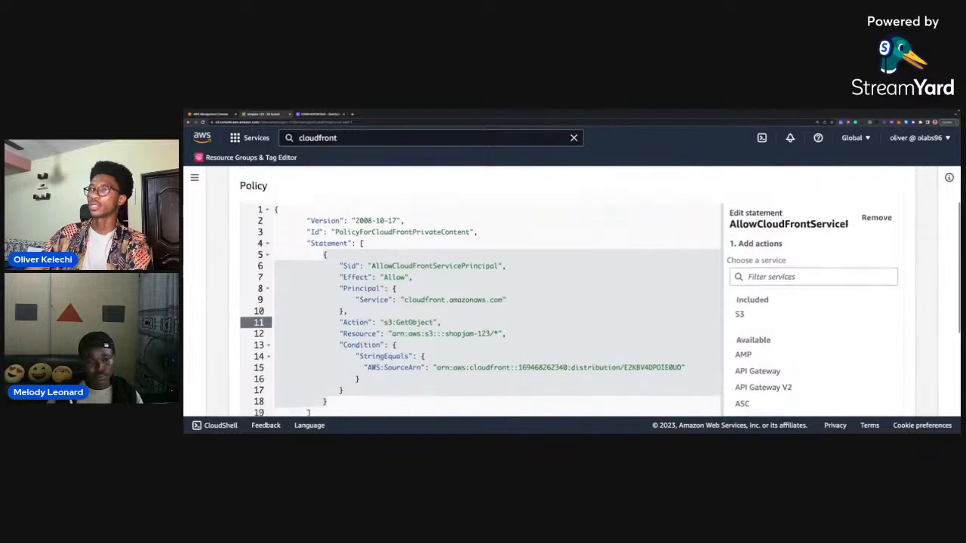
pyautogui.scroll(1, 442, 299)
pyautogui.scroll(-2, 442, 299)
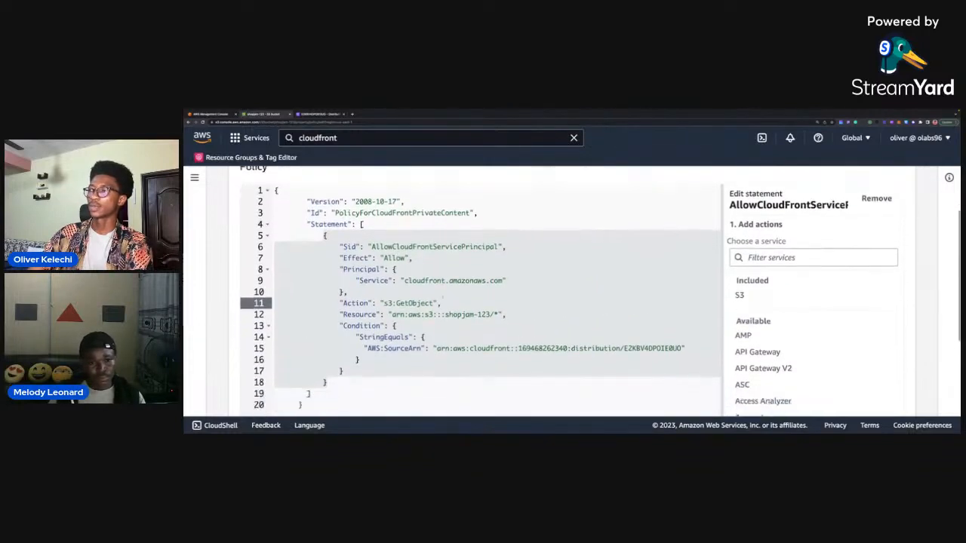
pyautogui.scroll(-3, 442, 299)
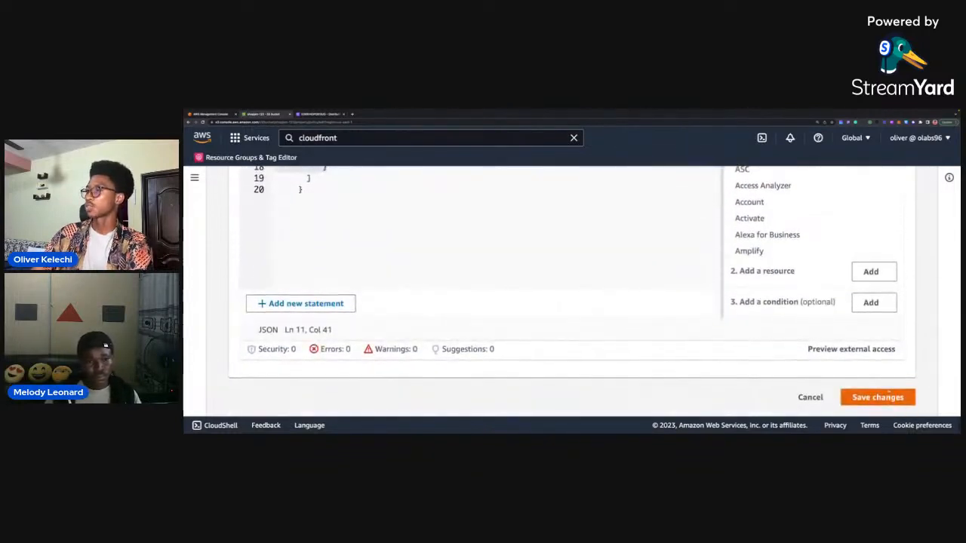
pyautogui.click(888, 394)
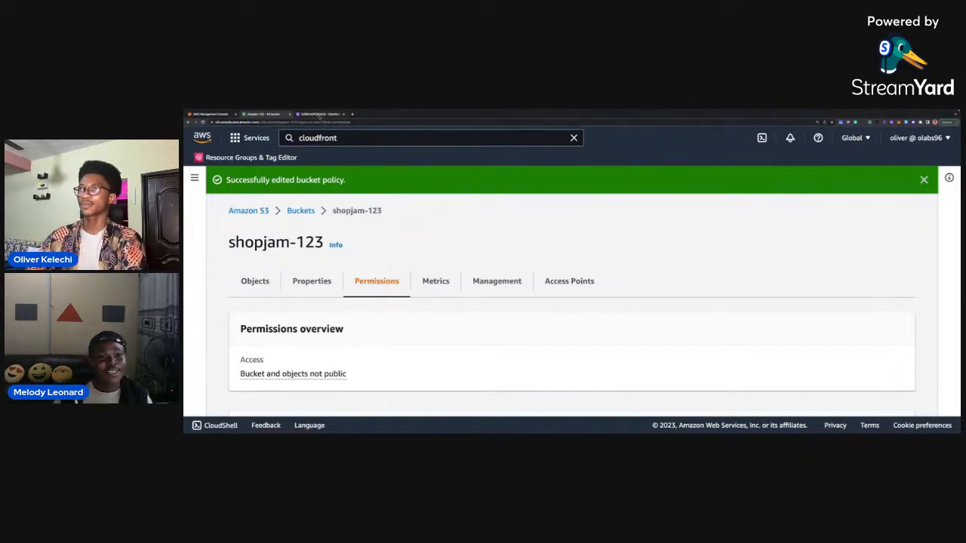
# Switch to the CloudFront distribution page and dismiss the bucket policy notice and the creation message.
pyautogui.click(321, 114)
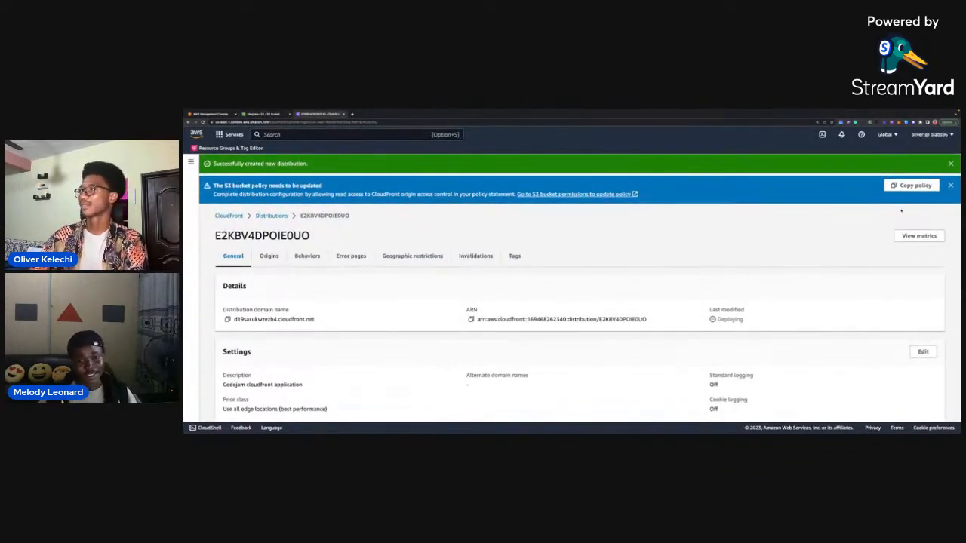
pyautogui.click(951, 185)
pyautogui.click(951, 164)
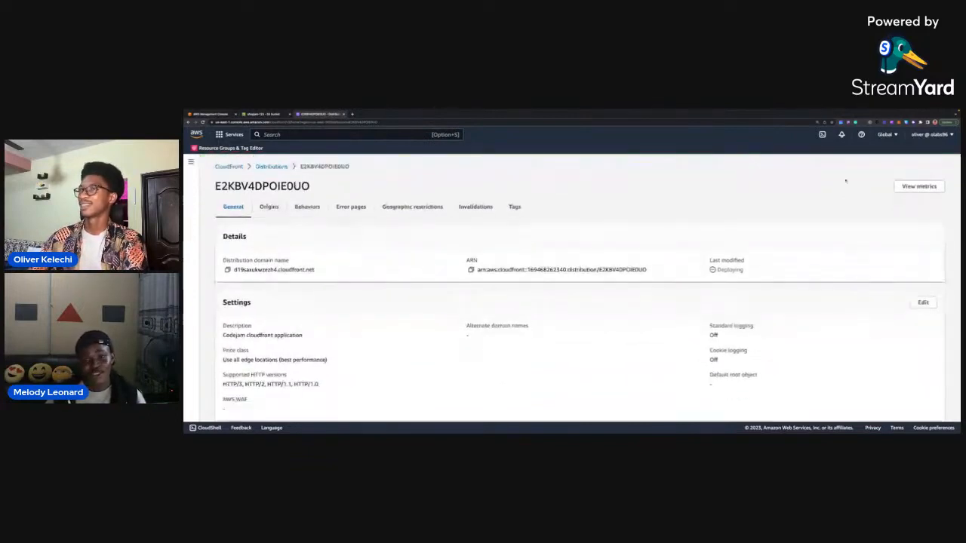
# Examine the distribution's details and settings, including its deployment status under Last modified.
pyautogui.scroll(-1, 842, 185)
pyautogui.scroll(1, 834, 196)
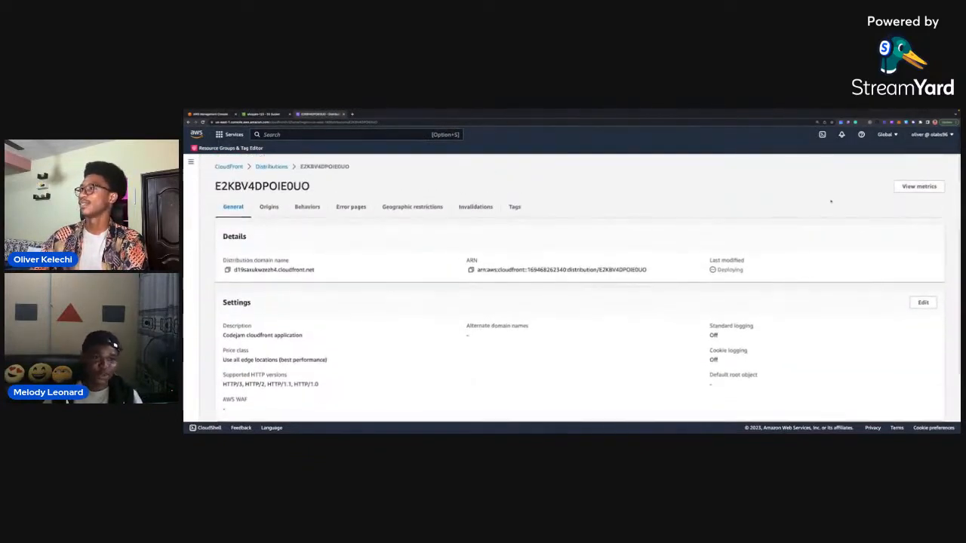
pyautogui.scroll(-1, 411, 249)
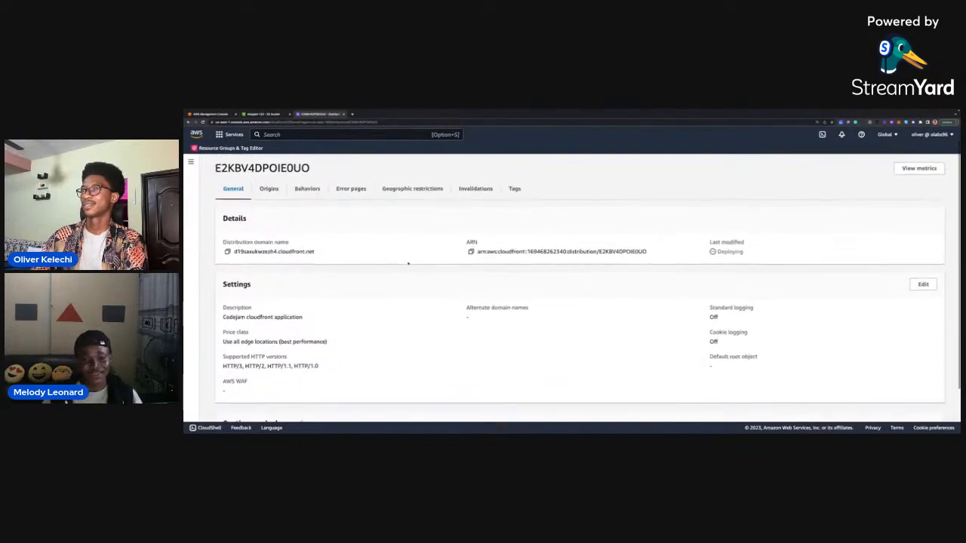
pyautogui.scroll(1, 423, 219)
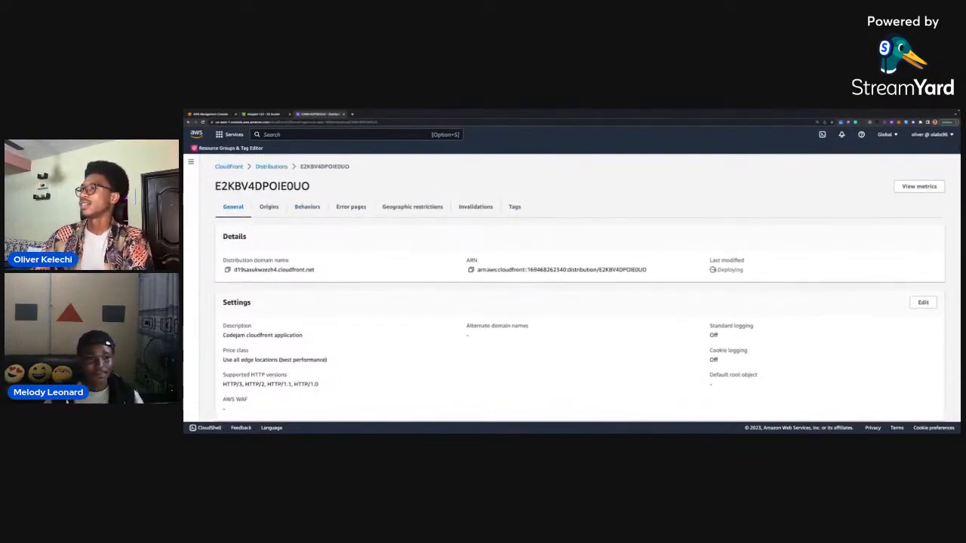
pyautogui.moveTo(744, 270); pyautogui.dragTo(717, 270)
pyautogui.click(256, 237)
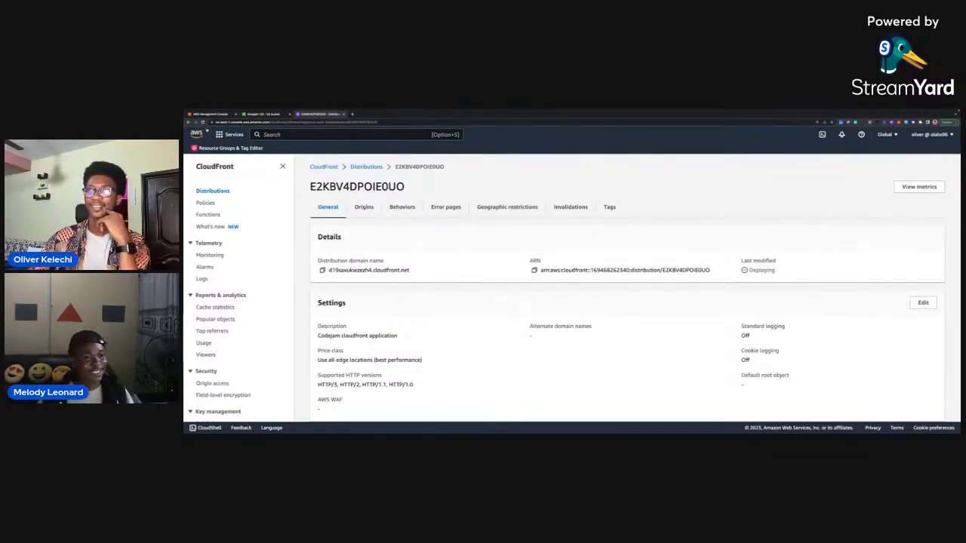
# Reload the distribution page and check the Last modified field for the deployment status.
pyautogui.click(203, 122)
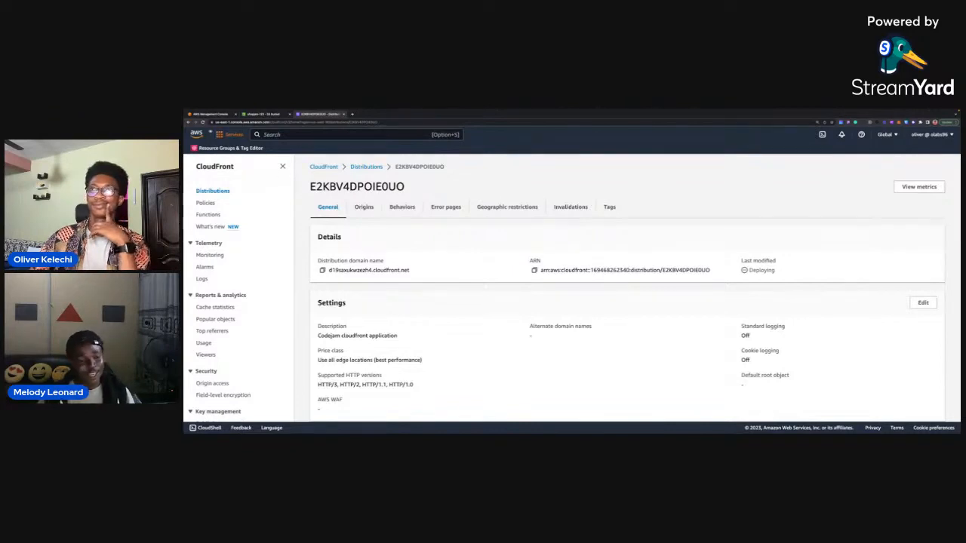
pyautogui.press('super+r')
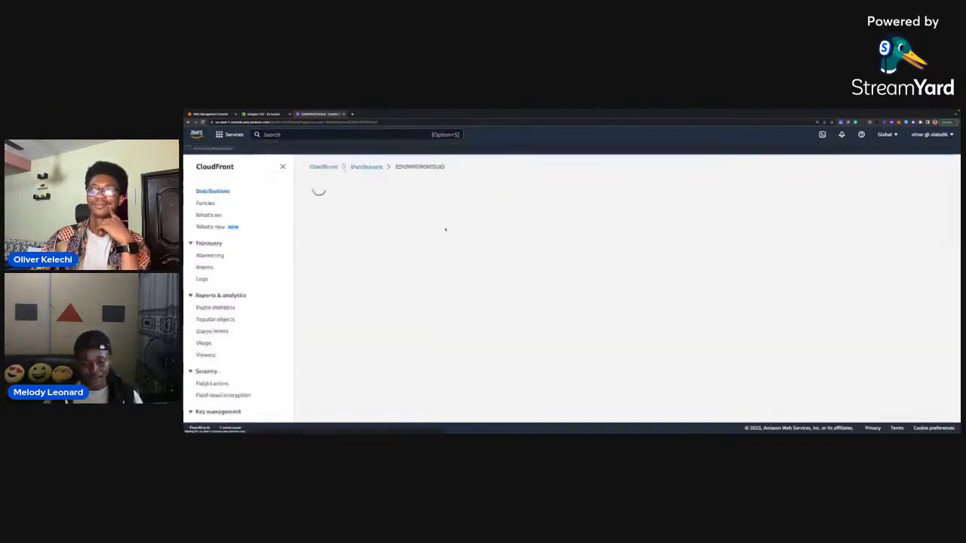
pyautogui.scroll(-1, 445, 230)
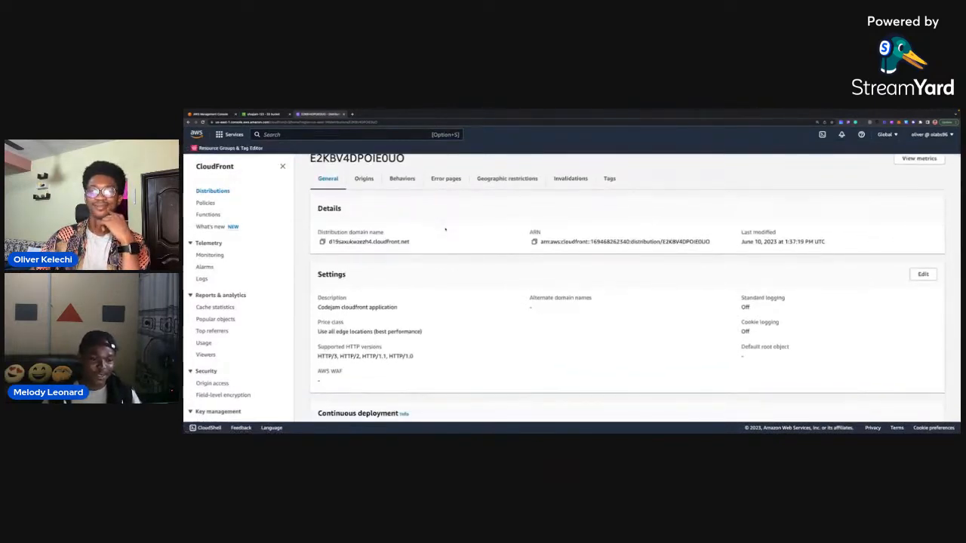
pyautogui.scroll(1, 445, 230)
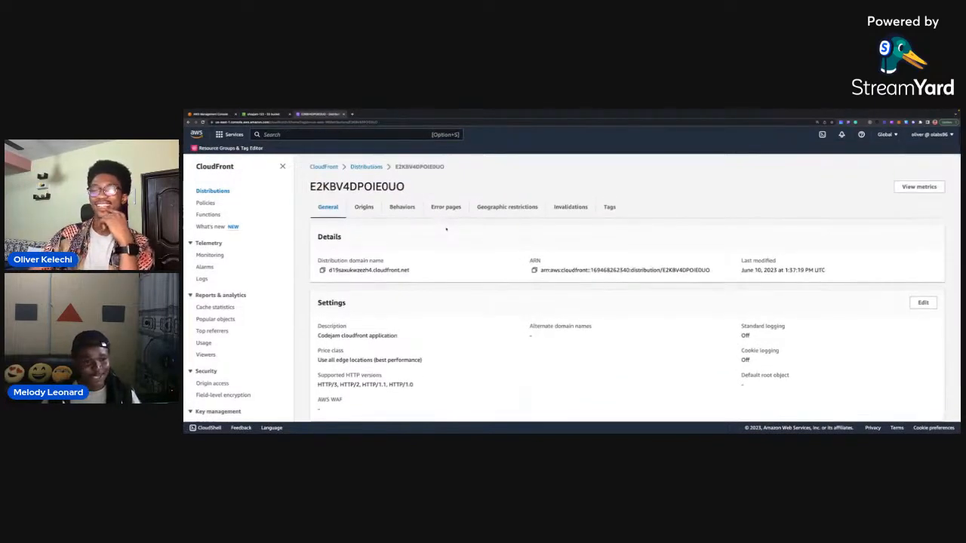
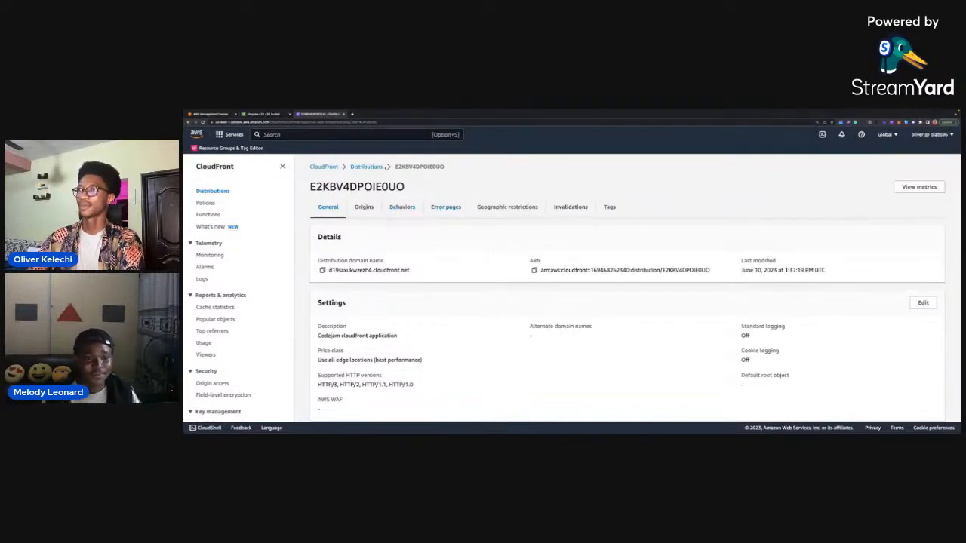
# Reopen the Codejam cloudfront application distribution from the distributions list and check its details and settings.
pyautogui.click(369, 167)
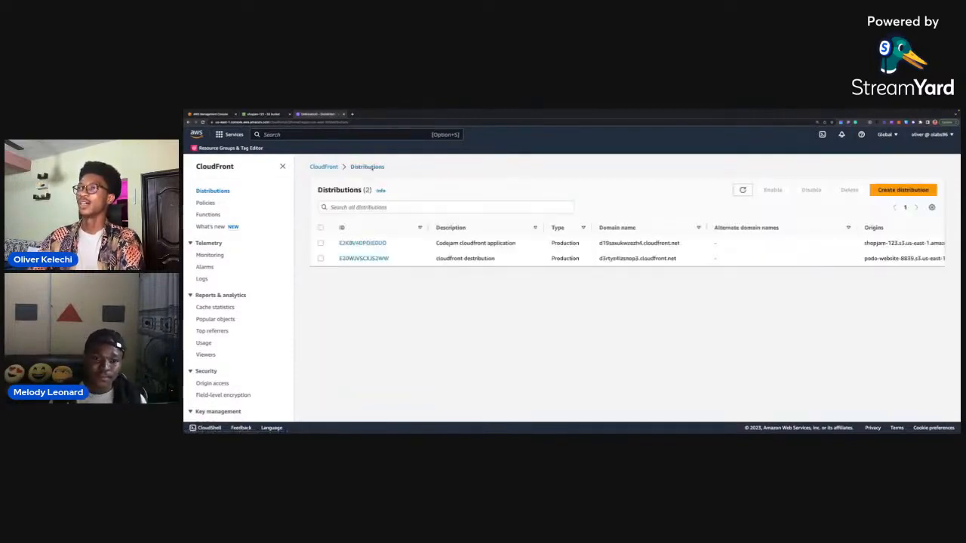
pyautogui.click(362, 243)
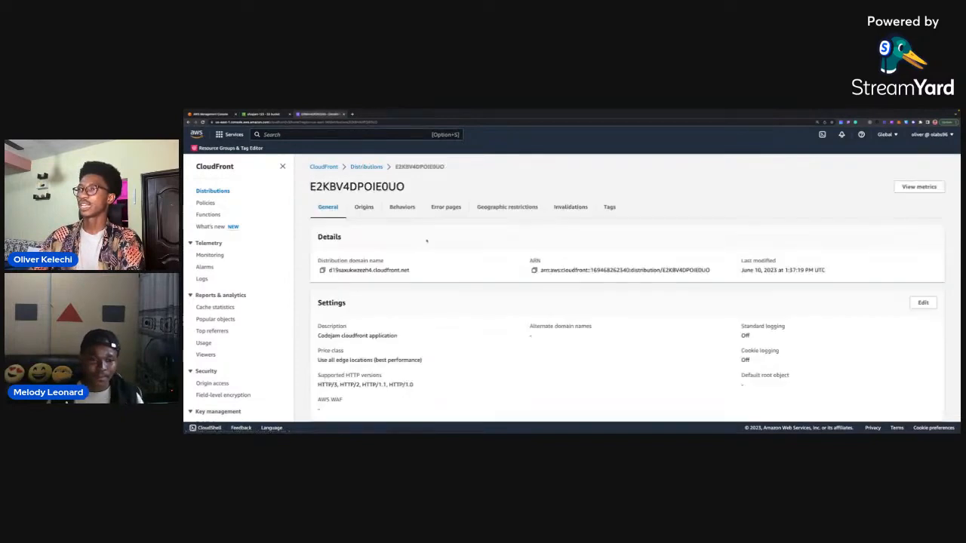
pyautogui.scroll(-1, 517, 261)
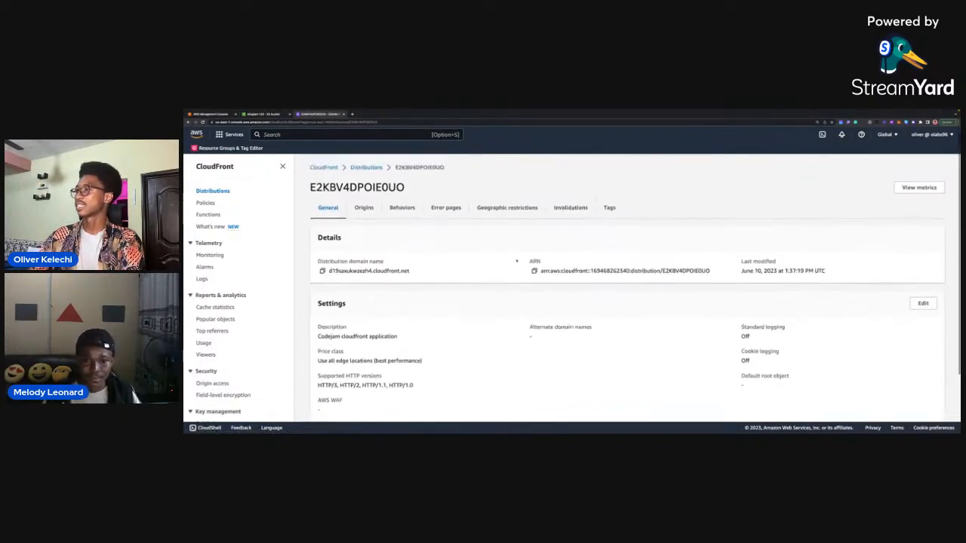
pyautogui.scroll(-2, 509, 259)
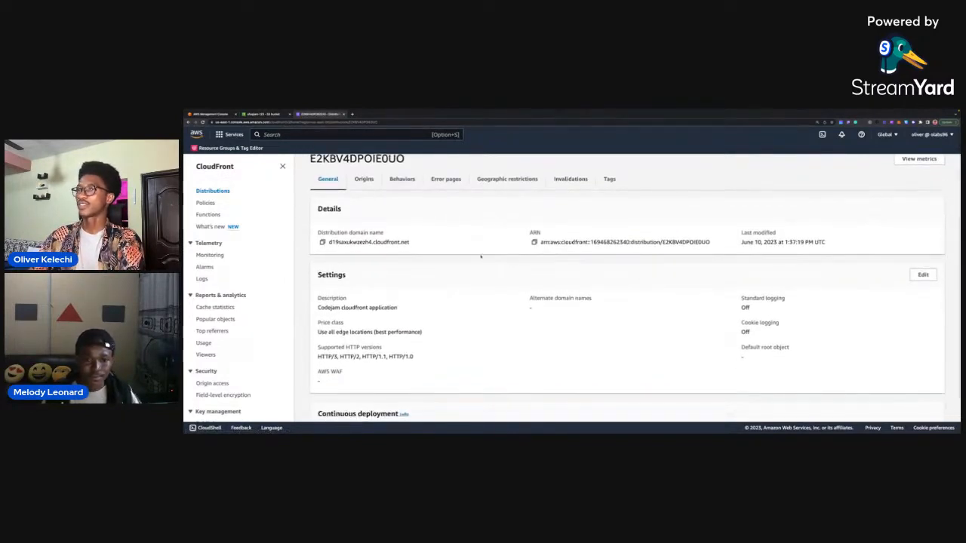
# Test the site by loading the distribution domain name in a new browser tab, retry the address once, and close the tab.
pyautogui.click(322, 241)
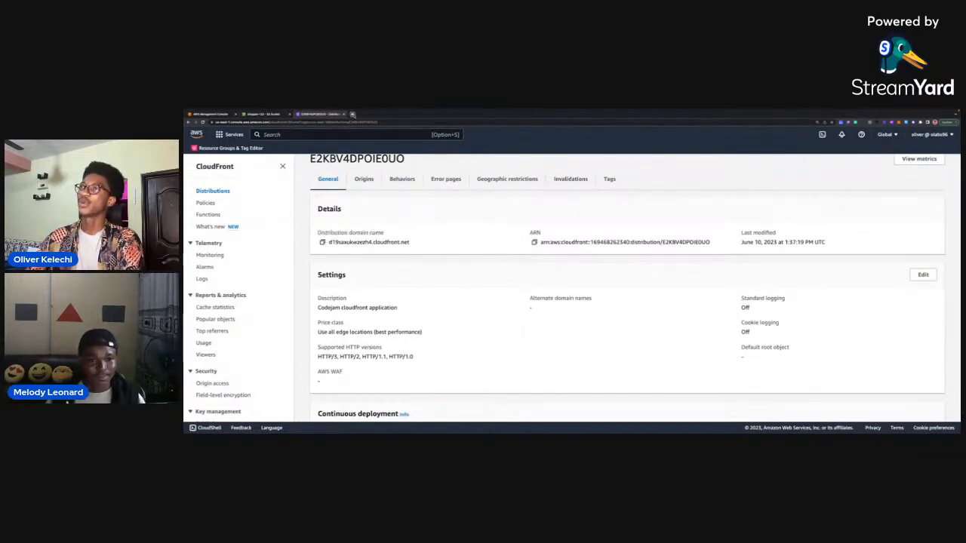
pyautogui.click(351, 114)
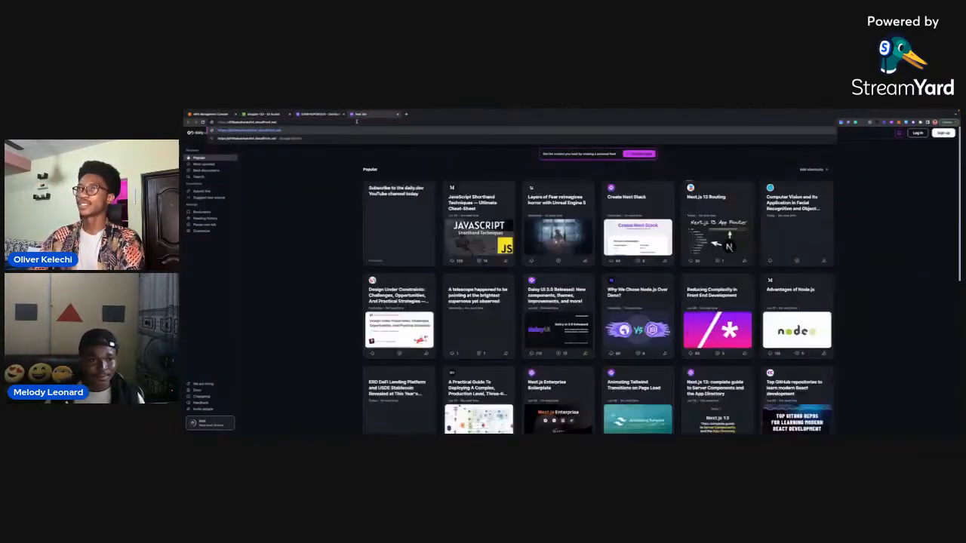
pyautogui.hotkey('ctrl', 'v')
pyautogui.press('Return')
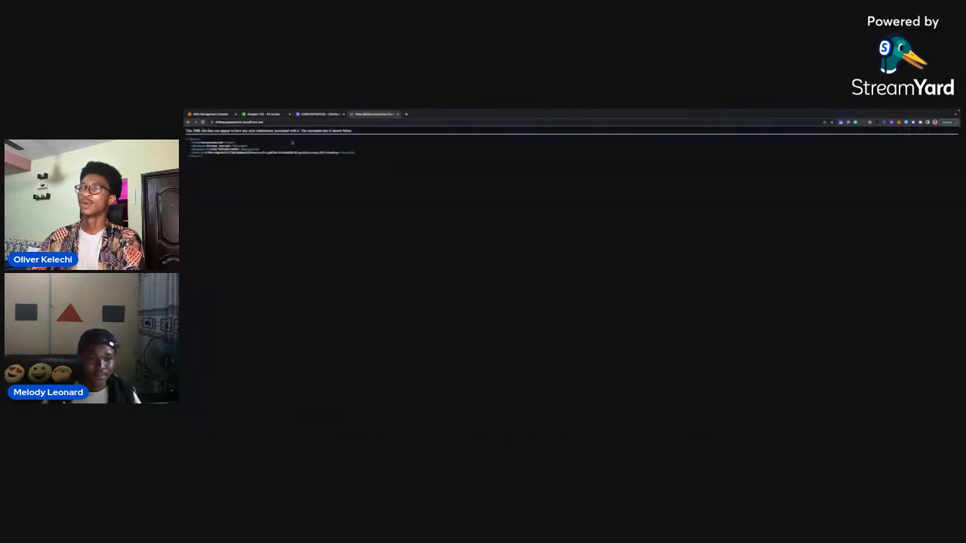
pyautogui.click(274, 122)
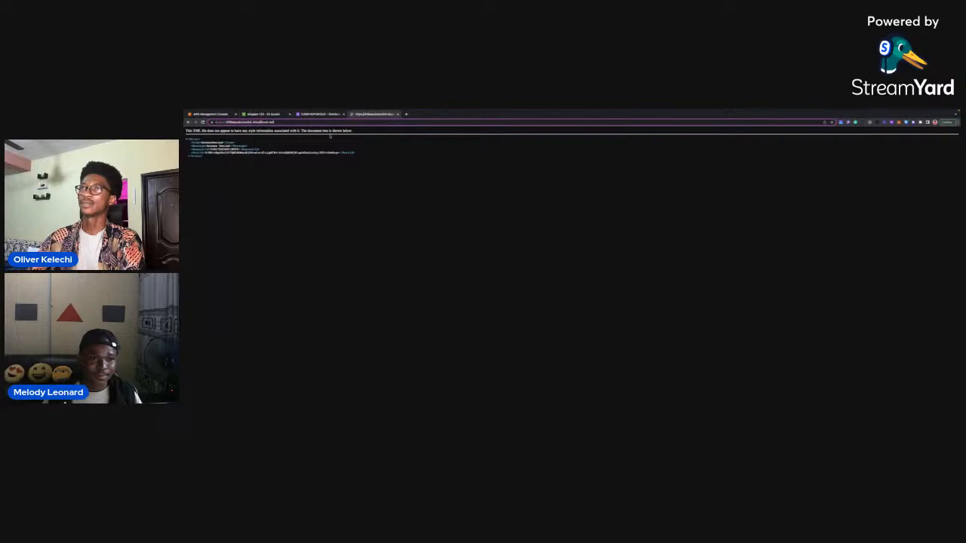
pyautogui.press('Return')
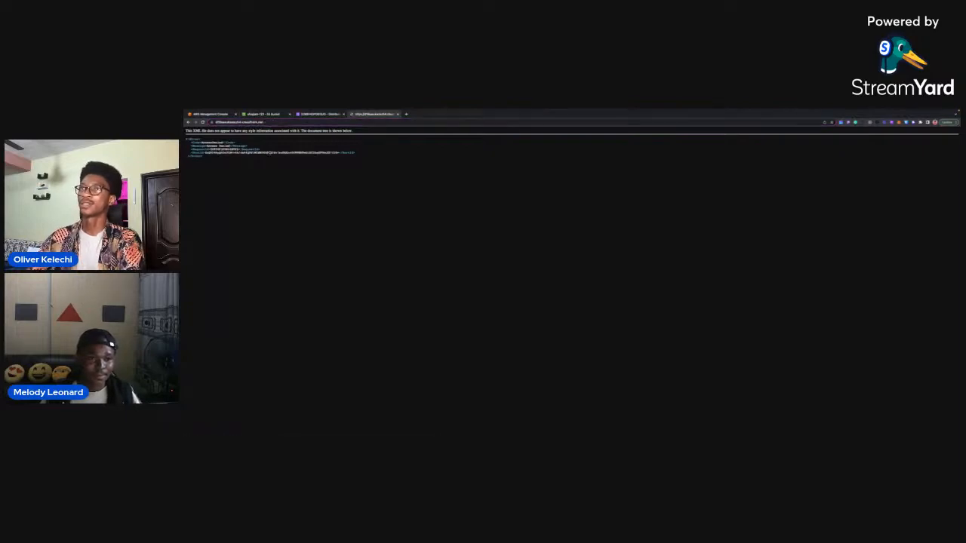
pyautogui.click(398, 115)
pyautogui.scroll(1, 419, 252)
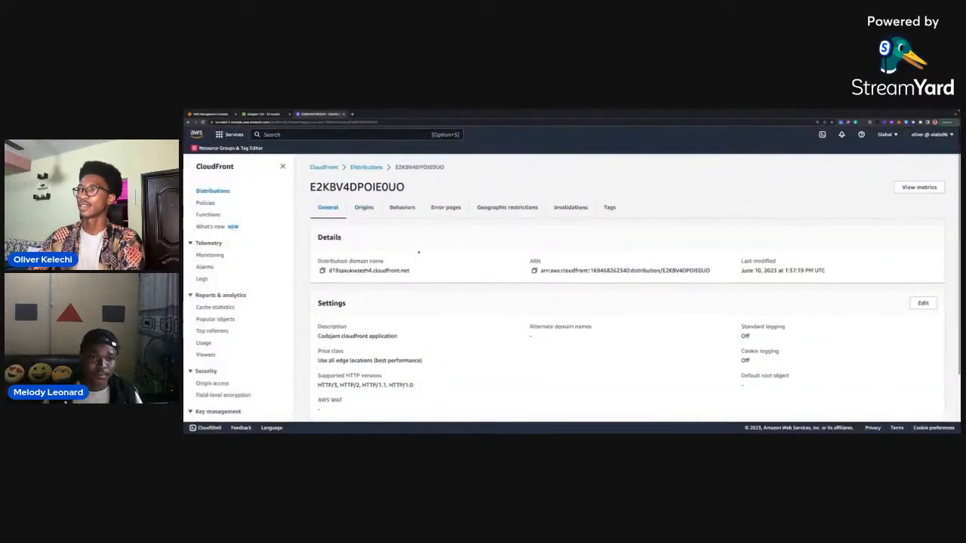
# Review the saved bucket policy and the object ownership setting in the shopjam-123 bucket's permissions.
pyautogui.click(264, 115)
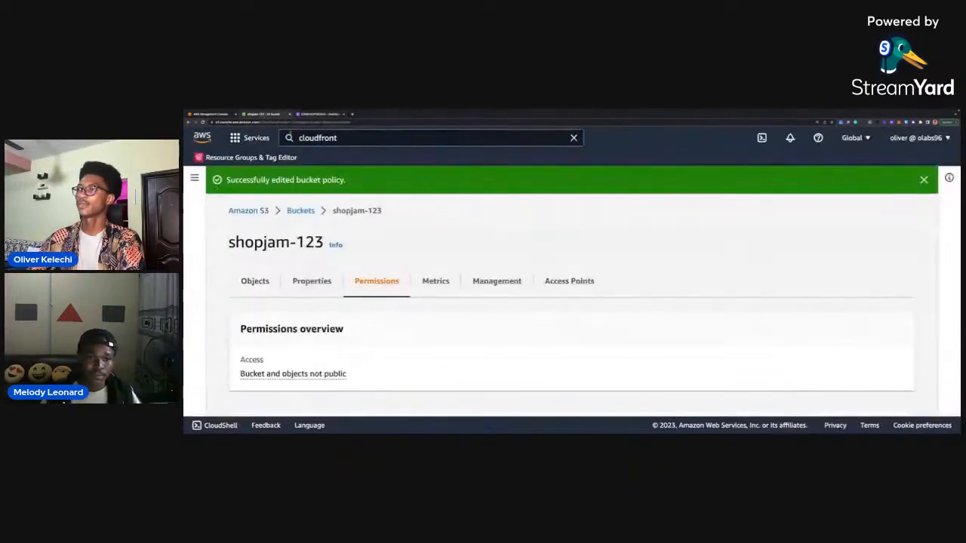
pyautogui.scroll(-5, 520, 305)
pyautogui.scroll(-5, 524, 318)
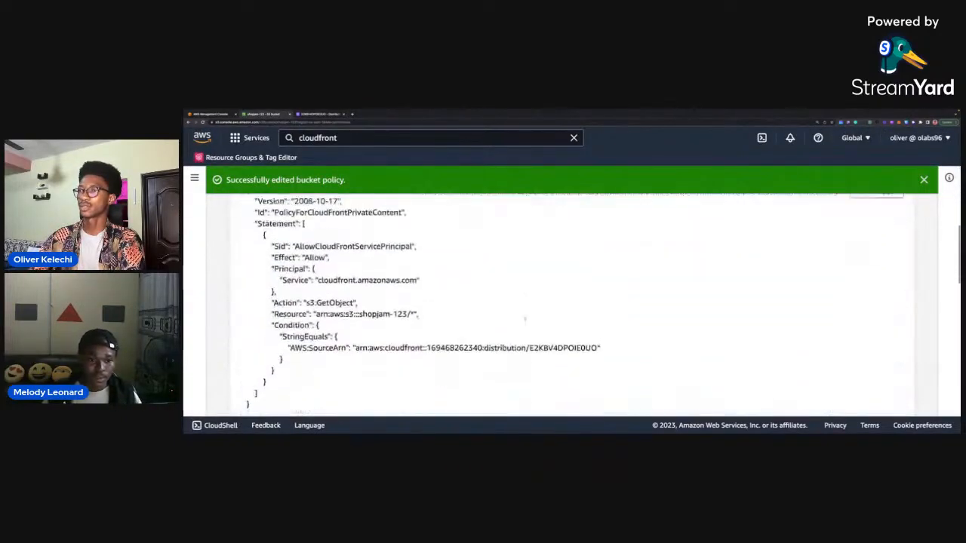
pyautogui.scroll(4, 524, 319)
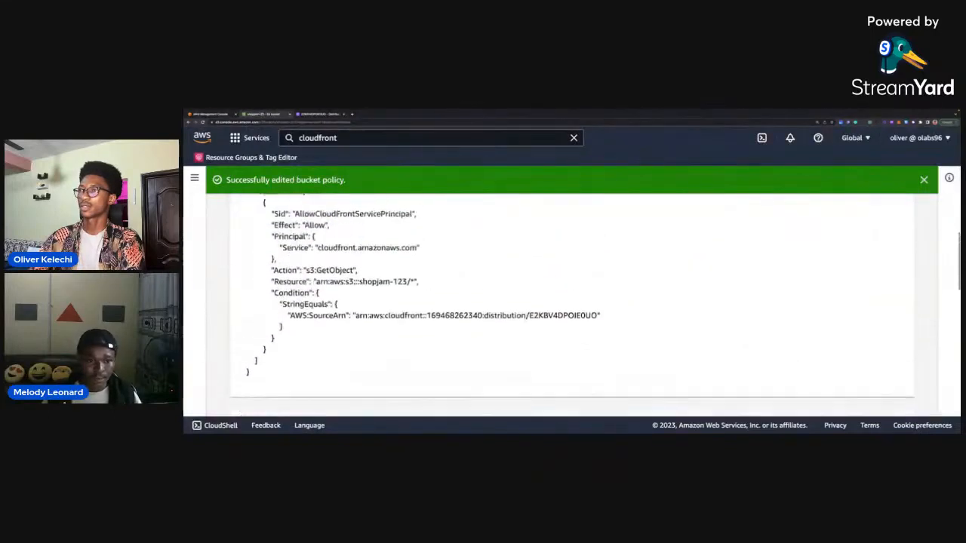
pyautogui.scroll(4, 524, 318)
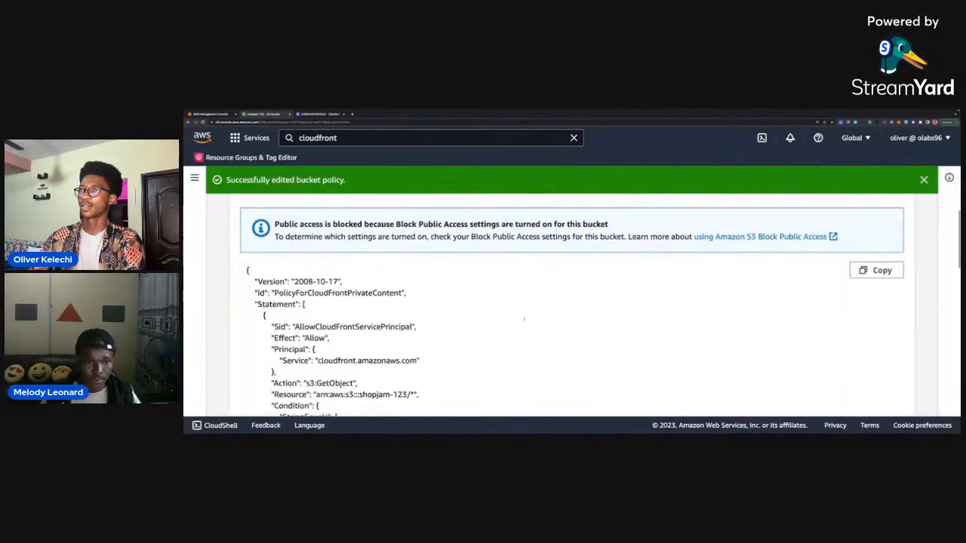
pyautogui.scroll(10, 524, 320)
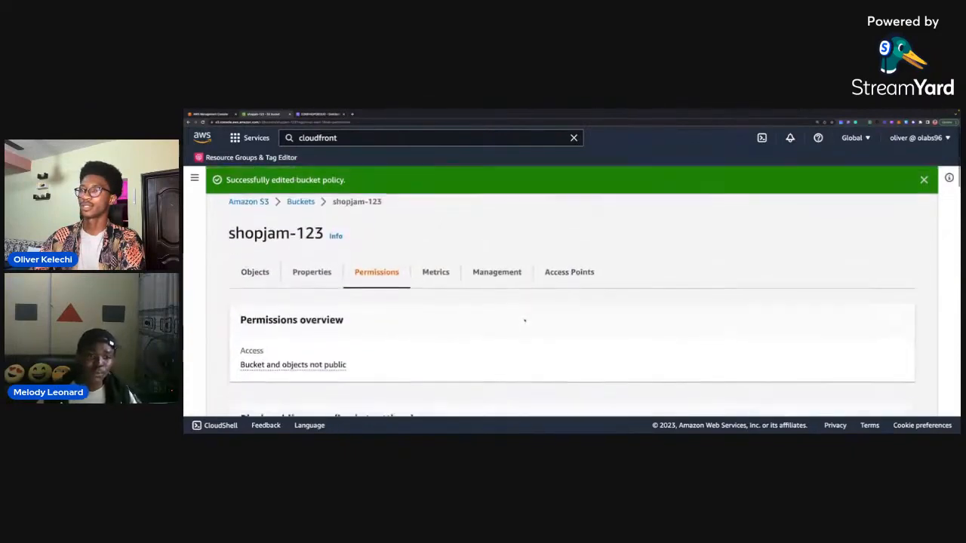
pyautogui.scroll(-15, 525, 321)
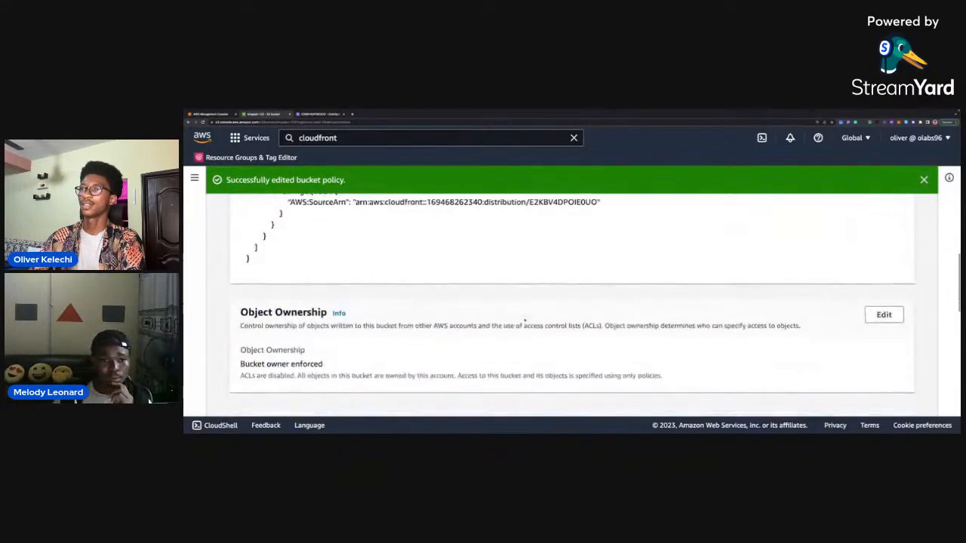
pyautogui.scroll(3, 524, 320)
# Return to the CloudFront distribution page, reload it, and look over its details and settings.
pyautogui.click(316, 115)
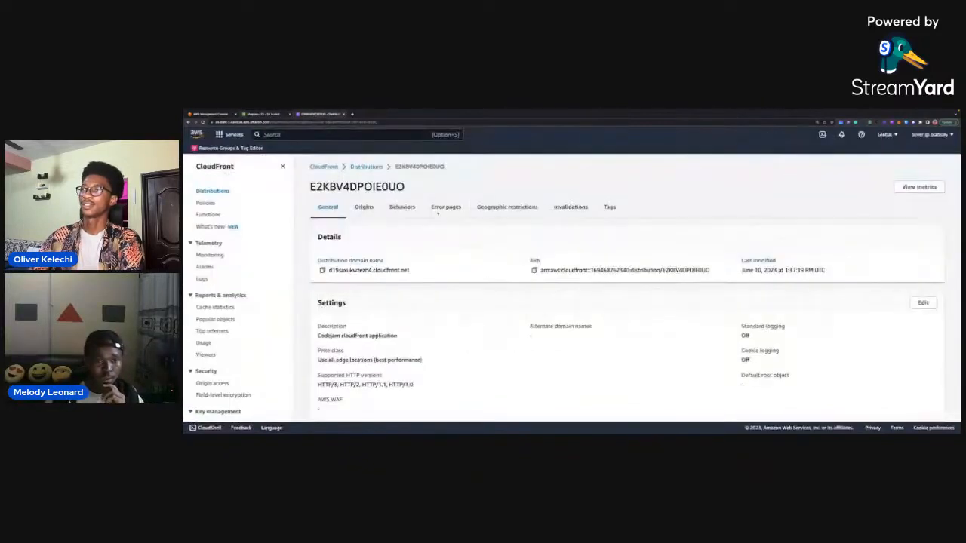
pyautogui.scroll(-2, 487, 290)
pyautogui.scroll(2, 488, 289)
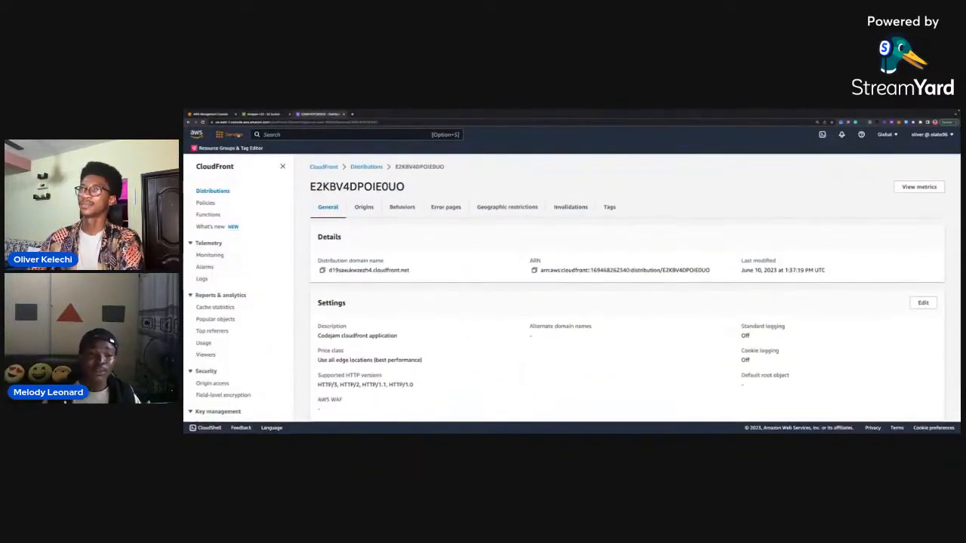
pyautogui.click(203, 123)
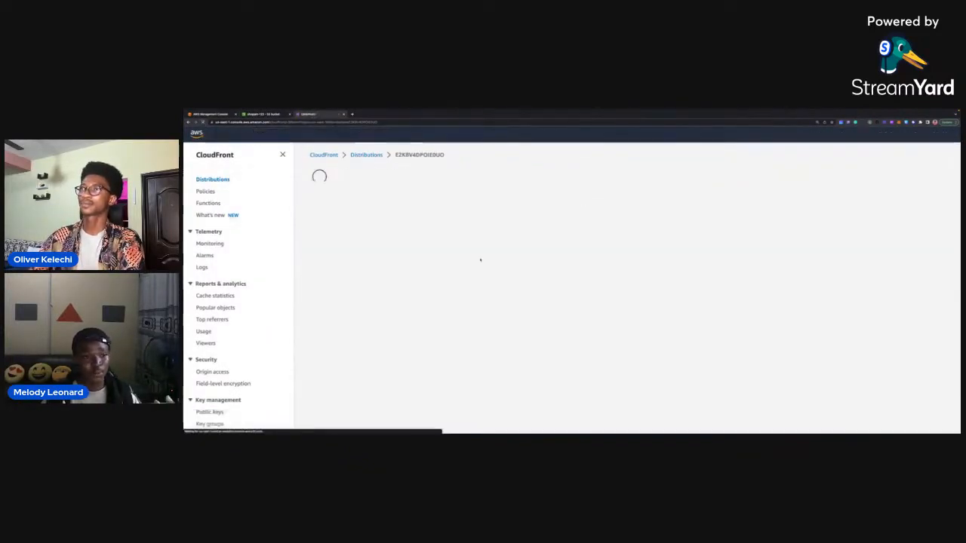
pyautogui.scroll(-1, 481, 261)
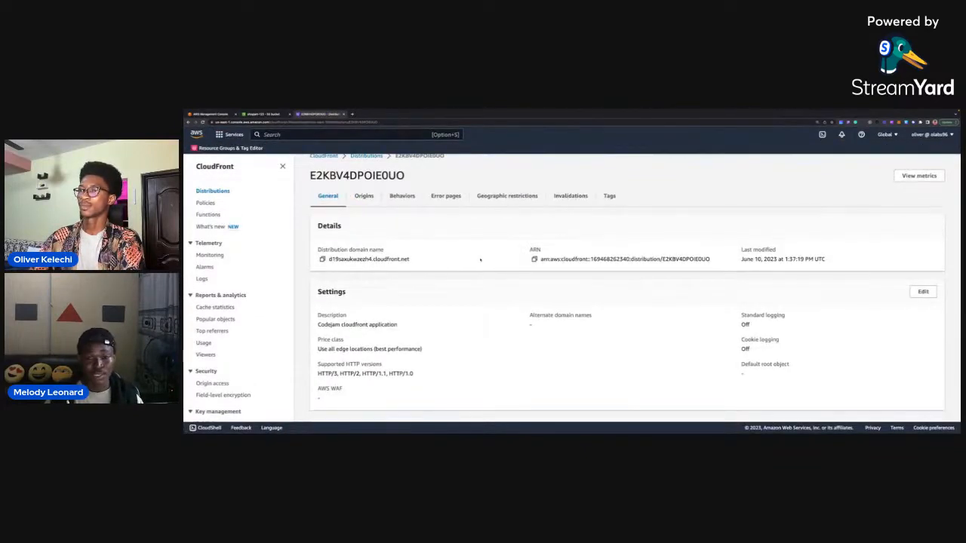
pyautogui.scroll(-1, 480, 260)
pyautogui.scroll(2, 480, 259)
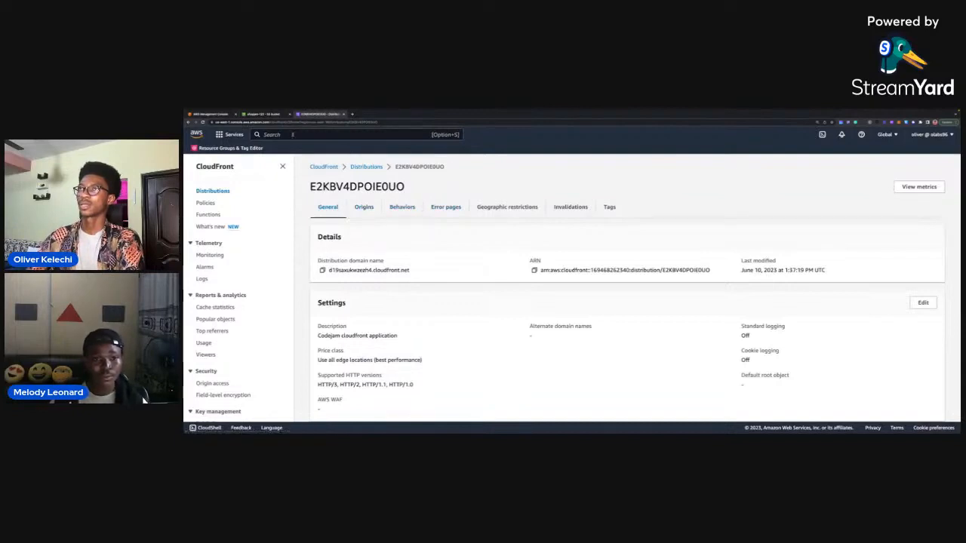
# Copy the distribution domain name again, test it in a new browser tab with one reload, and close the tab.
pyautogui.click(264, 114)
pyautogui.click(319, 114)
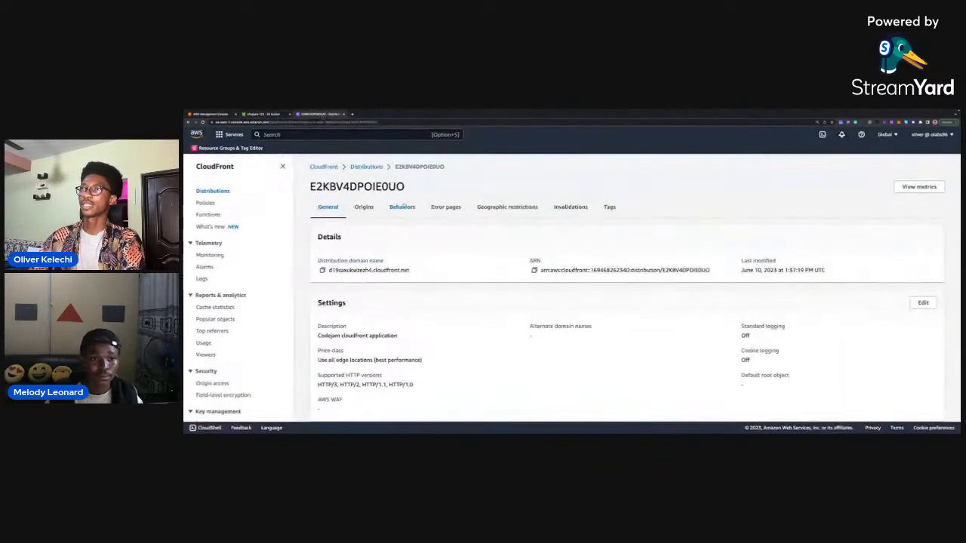
pyautogui.click(322, 270)
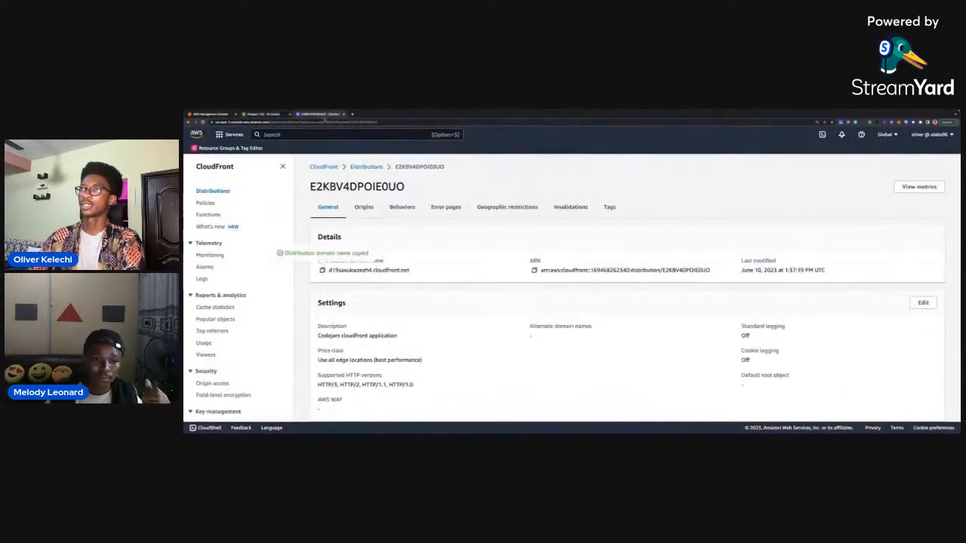
pyautogui.click(353, 114)
pyautogui.press('super+v')
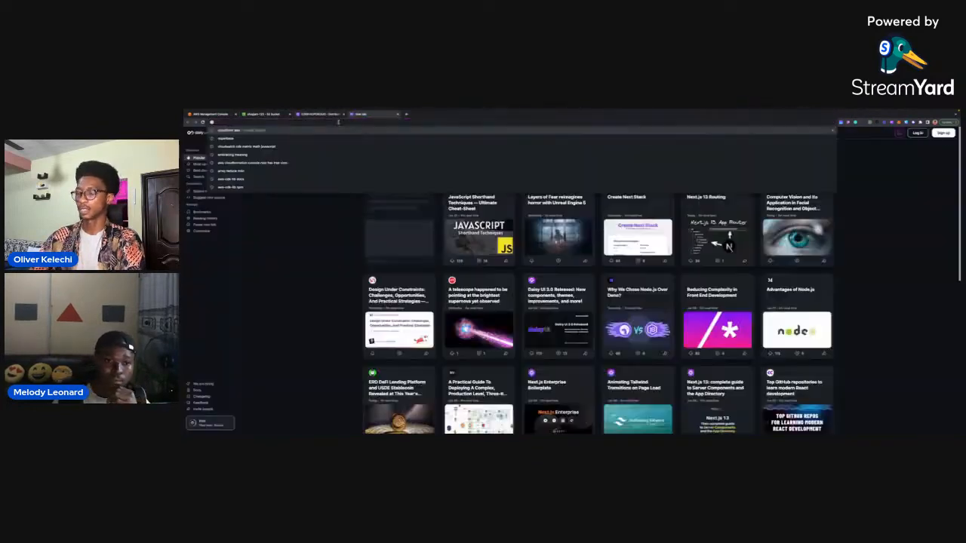
pyautogui.press('Return')
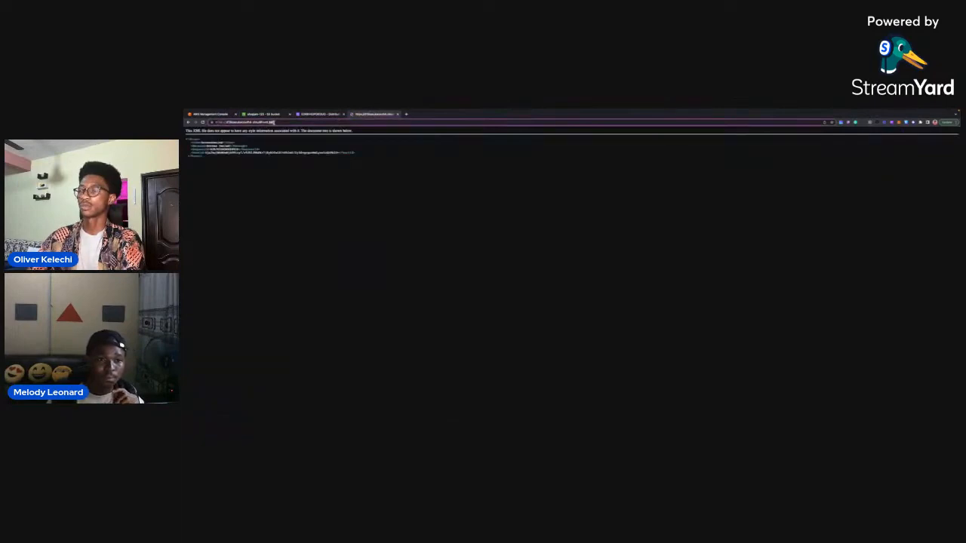
pyautogui.press('super+r')
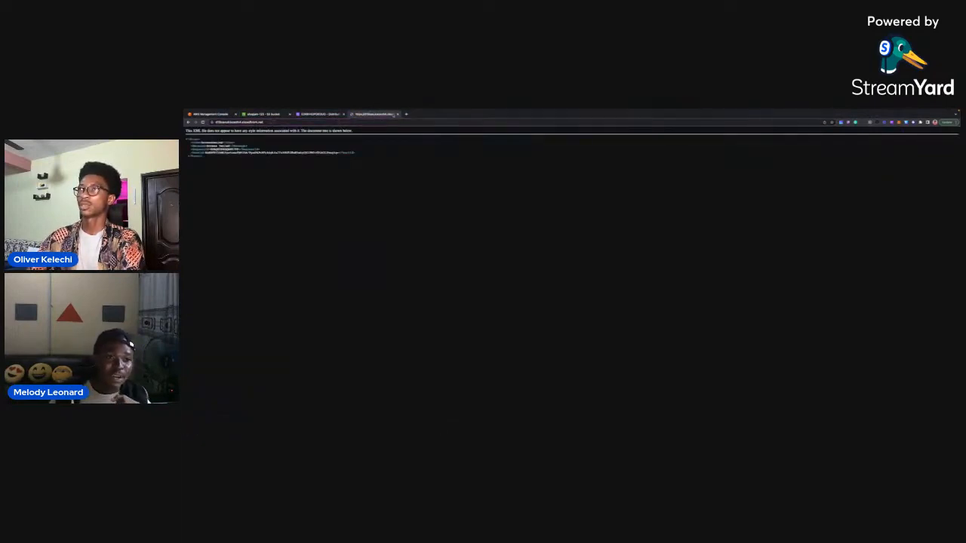
pyautogui.click(397, 114)
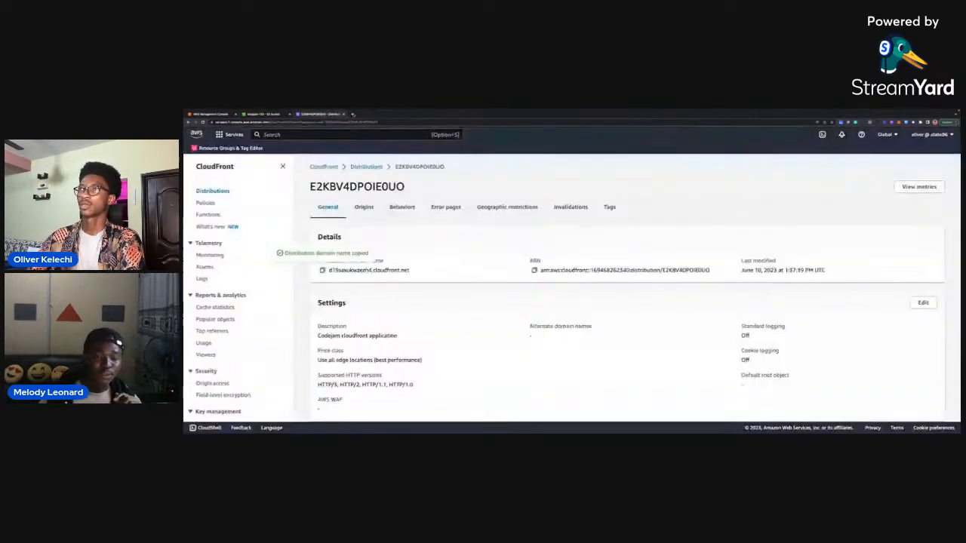
# Load the distribution domain name in a new browser tab and open the app at its /index.html path.
pyautogui.click(352, 114)
pyautogui.press('super+v')
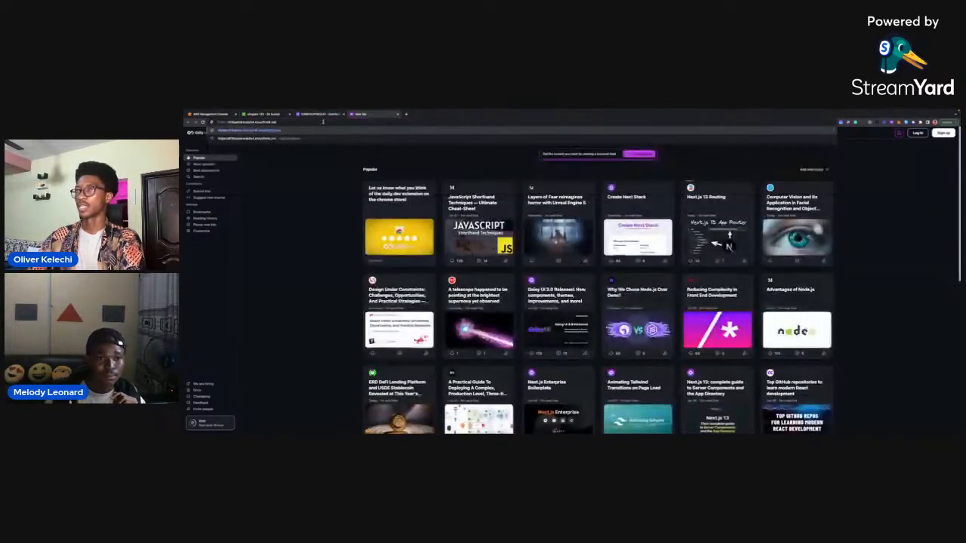
pyautogui.press('Return')
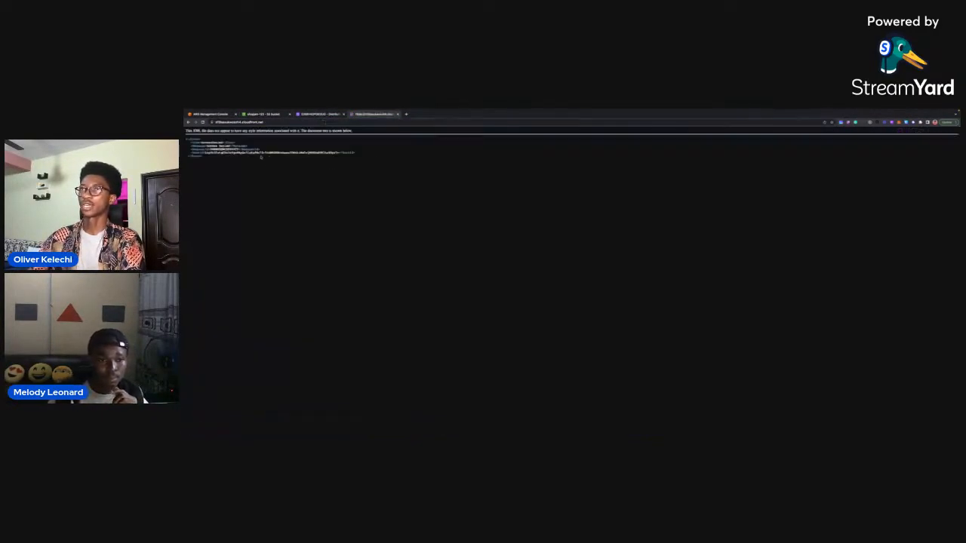
pyautogui.click(273, 122)
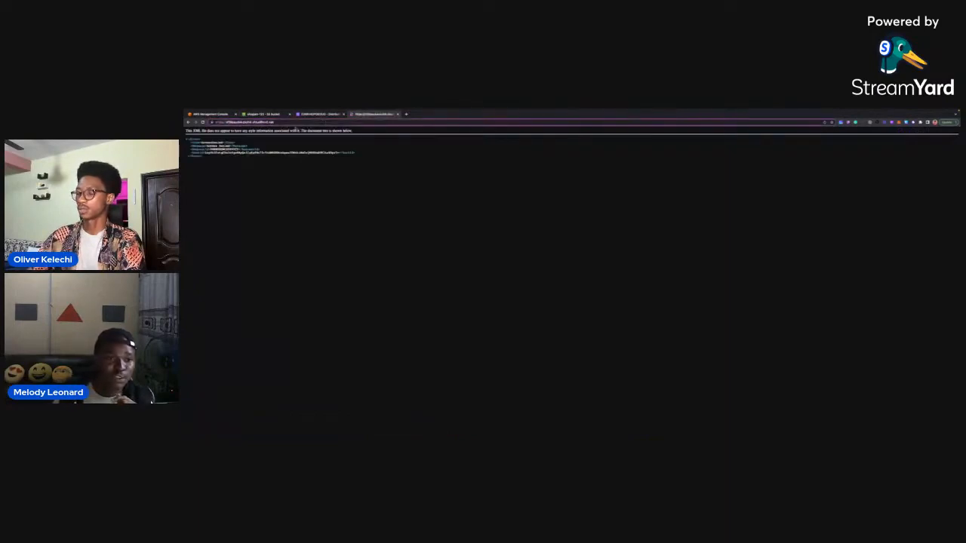
pyautogui.write('/index')
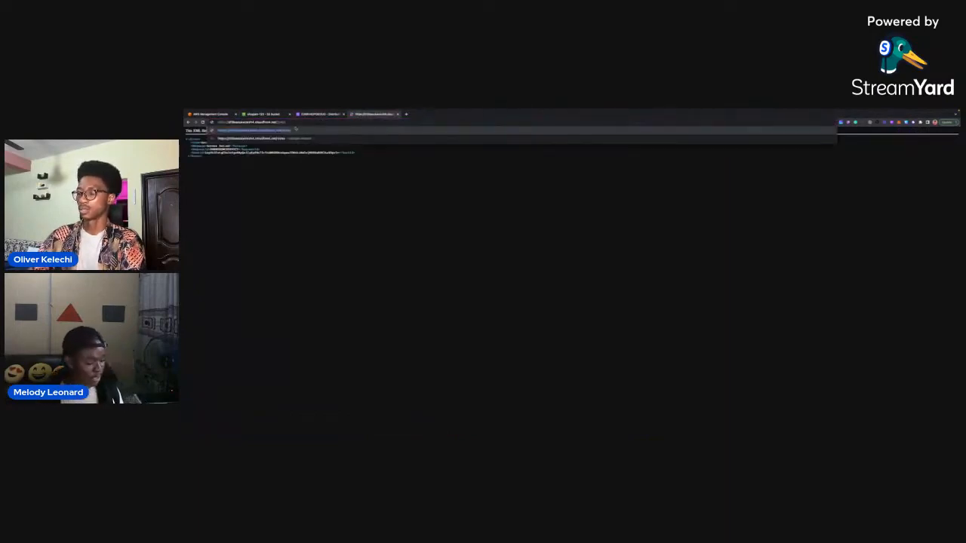
pyautogui.write('.ht')
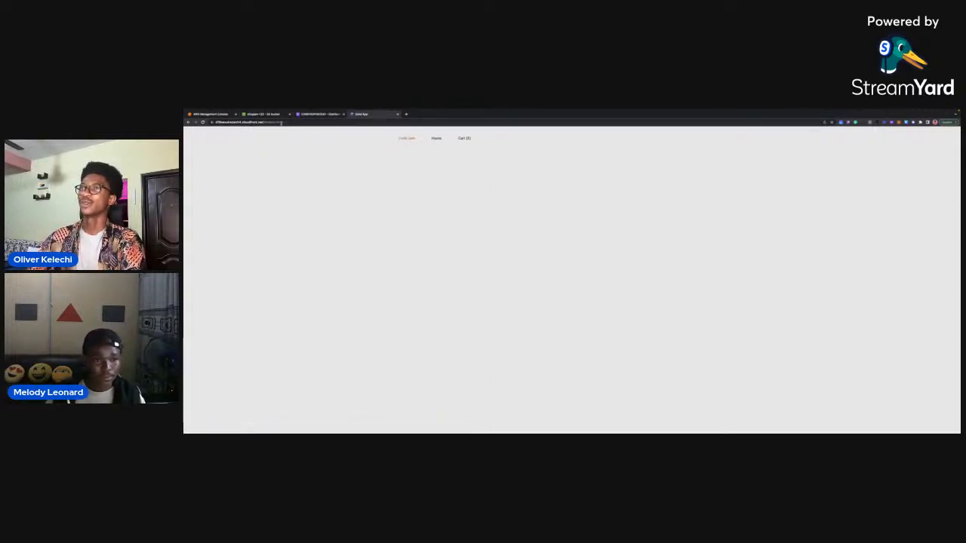
# Highlight the index.html path in the loaded app's address and clear the selection.
pyautogui.moveTo(281, 123); pyautogui.dragTo(266, 122)
pyautogui.click(322, 166)
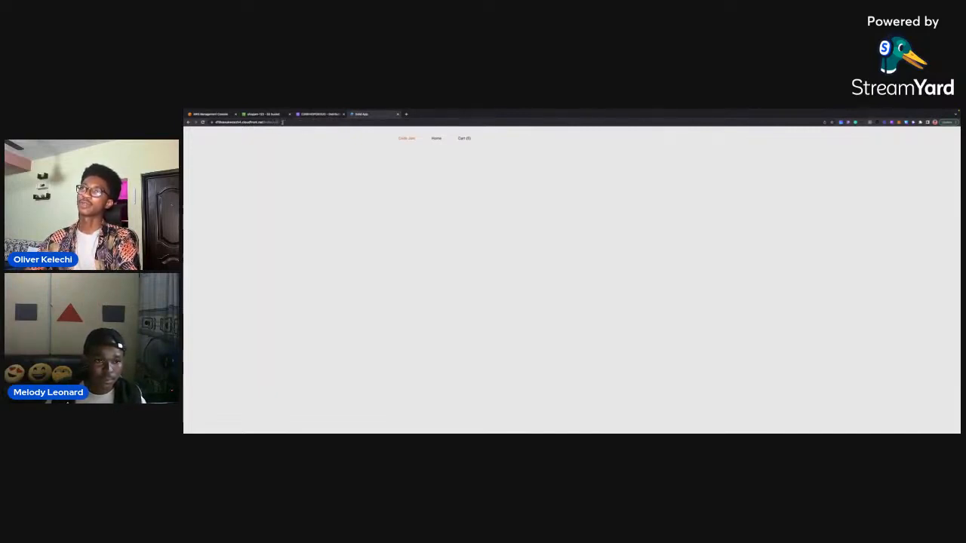
pyautogui.moveTo(280, 122); pyautogui.dragTo(264, 121)
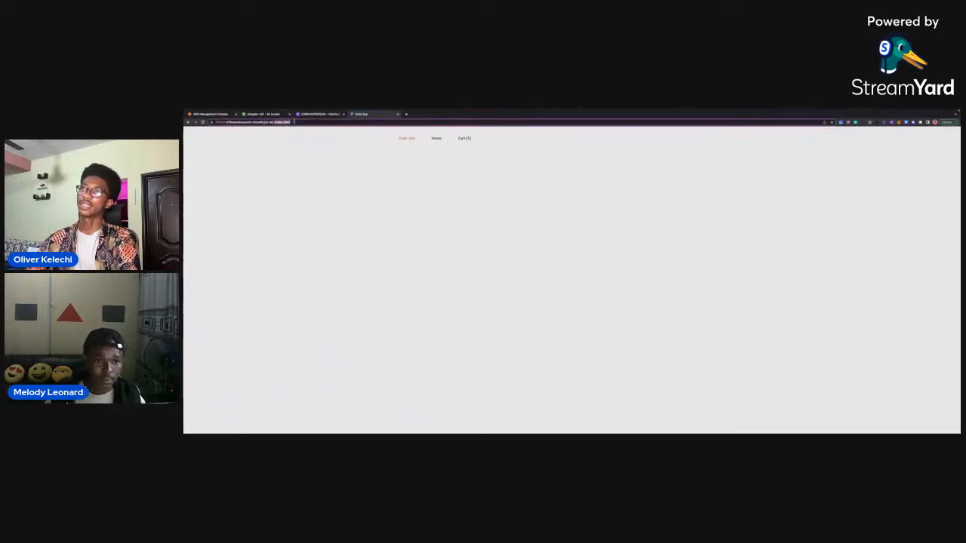
pyautogui.click(302, 146)
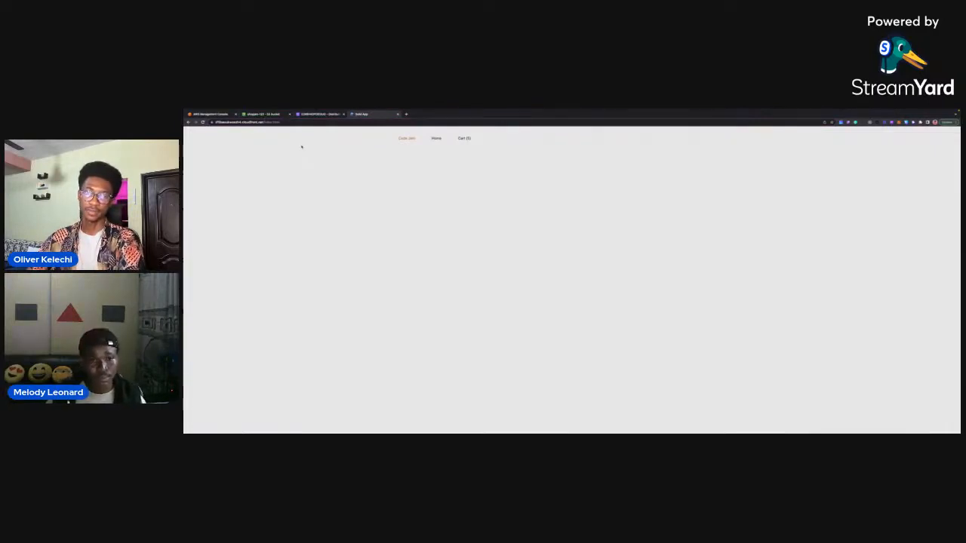
# Glance at the distribution page, highlight the index.html path in the app's address again, and test the app's navigation links.
pyautogui.click(323, 114)
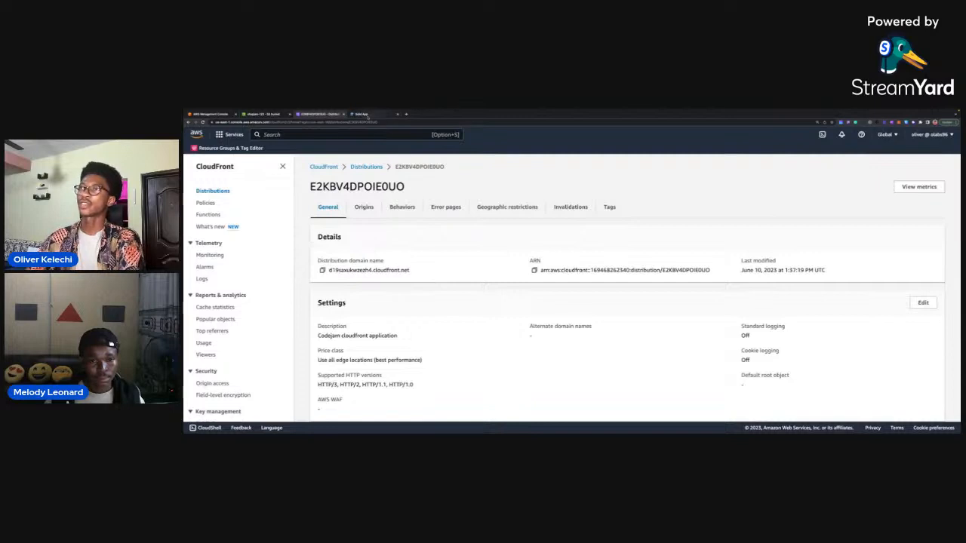
pyautogui.click(364, 114)
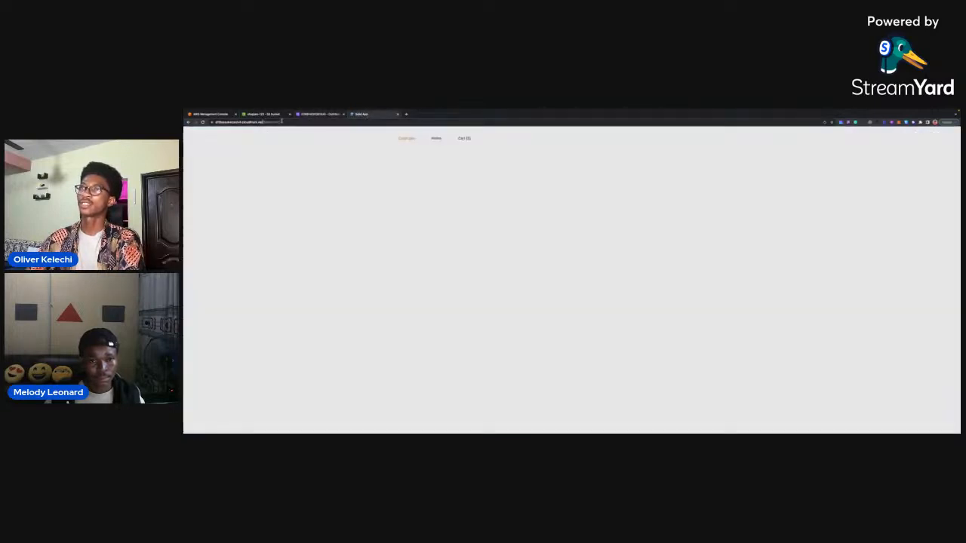
pyautogui.moveTo(281, 122); pyautogui.dragTo(262, 122)
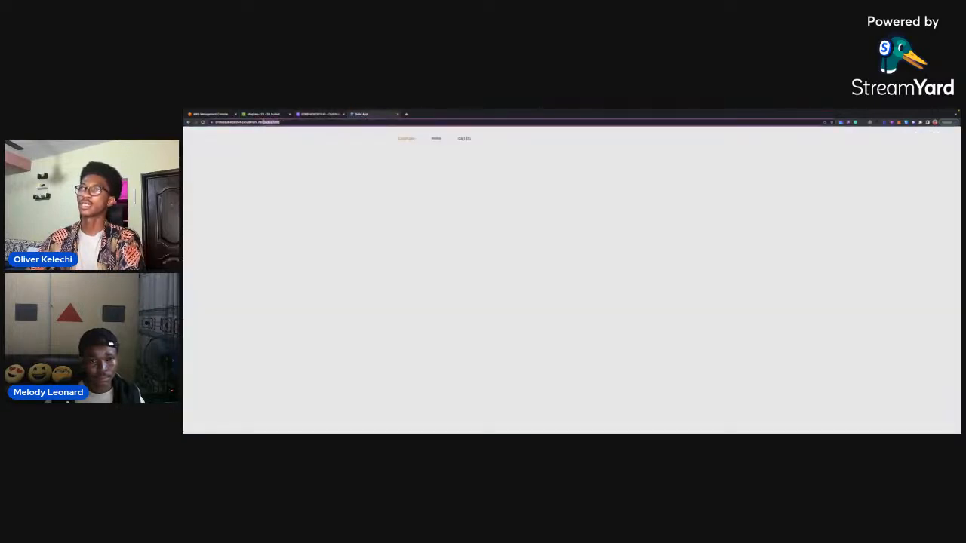
pyautogui.click(351, 174)
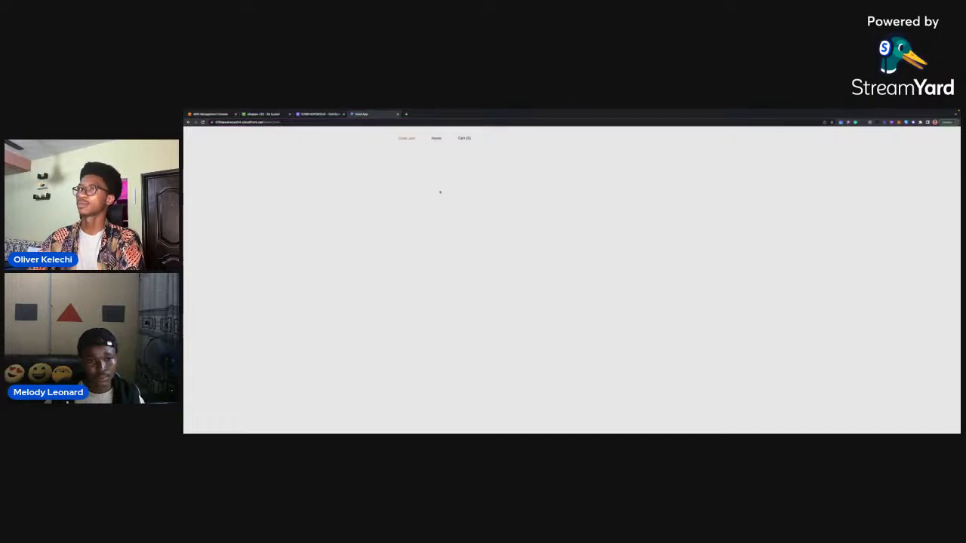
pyautogui.click(436, 139)
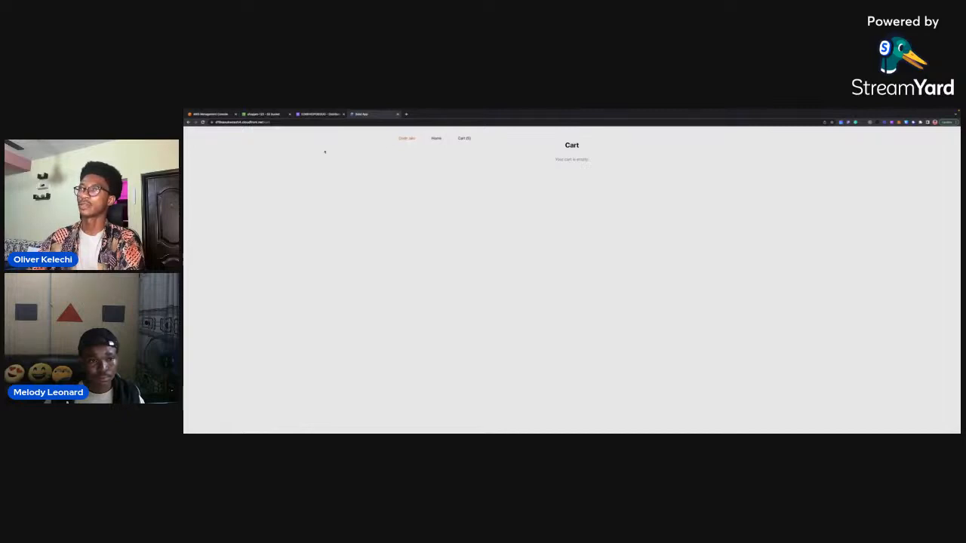
# Start a custom error response for the CloudFront distribution with HTTP error code 403: Forbidden and enable customizing the error response.
pyautogui.click(323, 114)
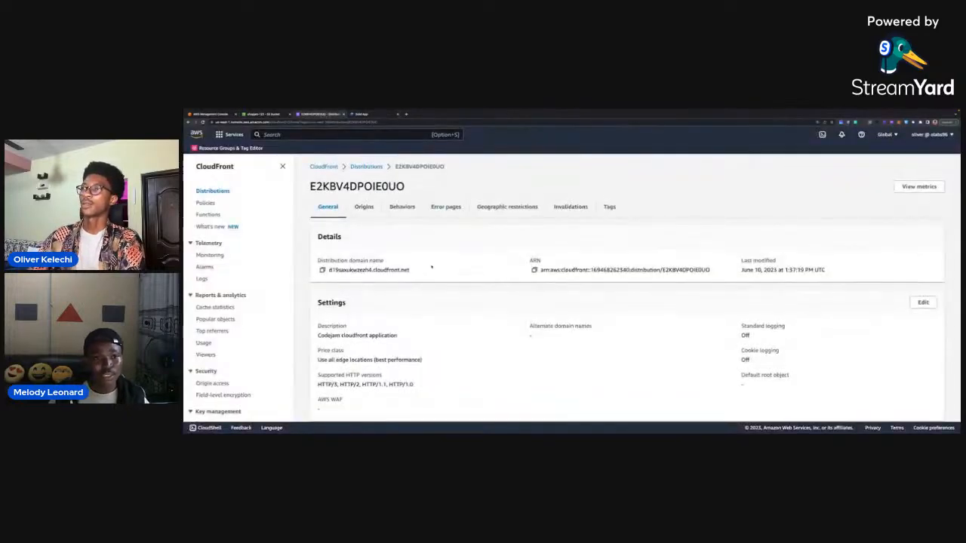
pyautogui.scroll(1, 432, 265)
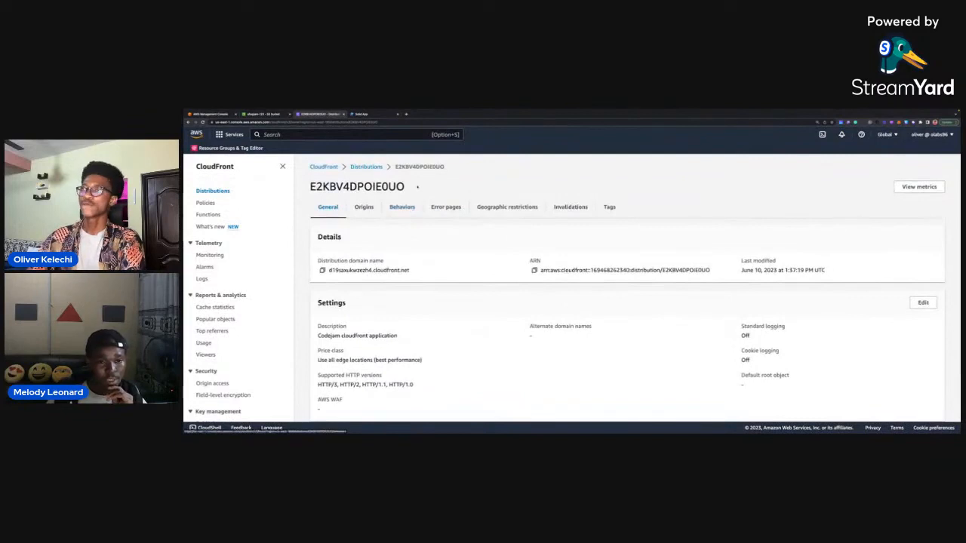
pyautogui.click(450, 210)
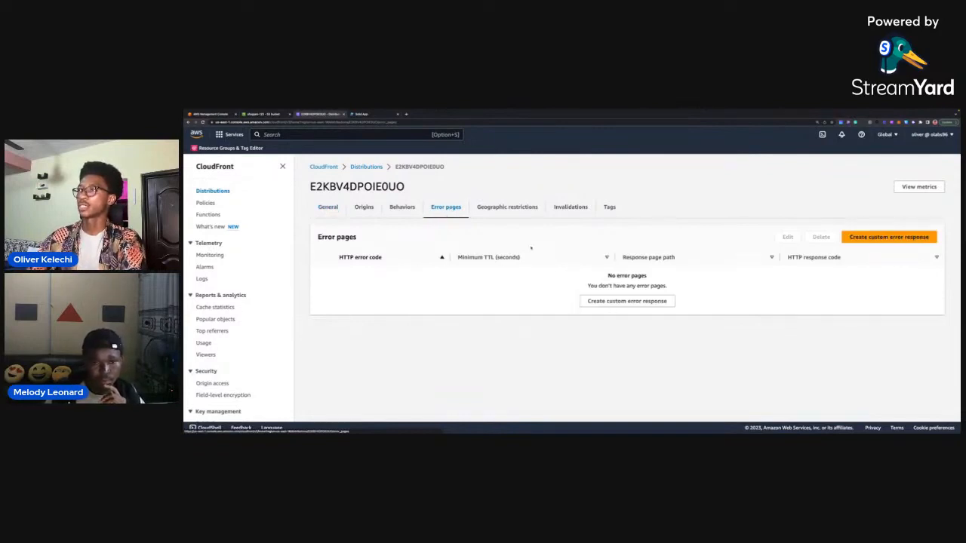
pyautogui.click(626, 302)
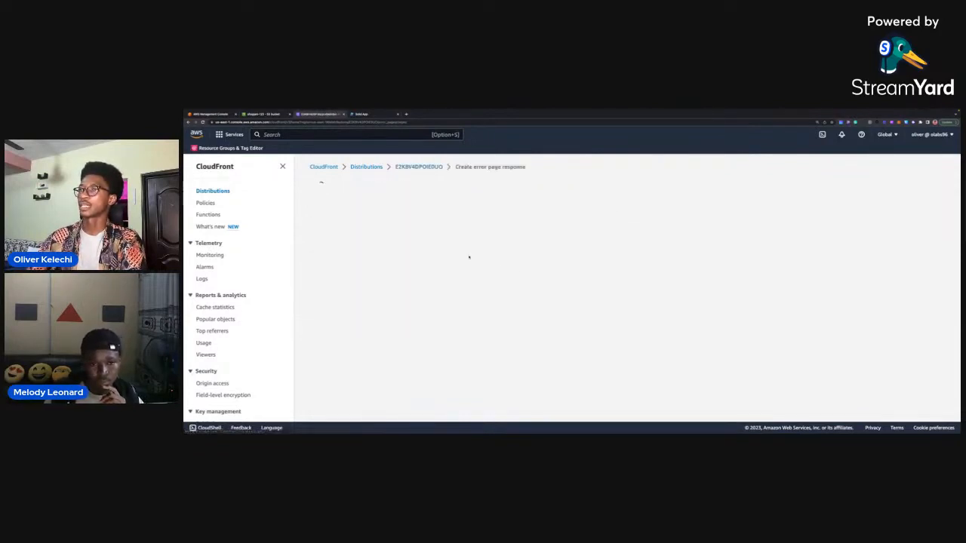
pyautogui.click(305, 257)
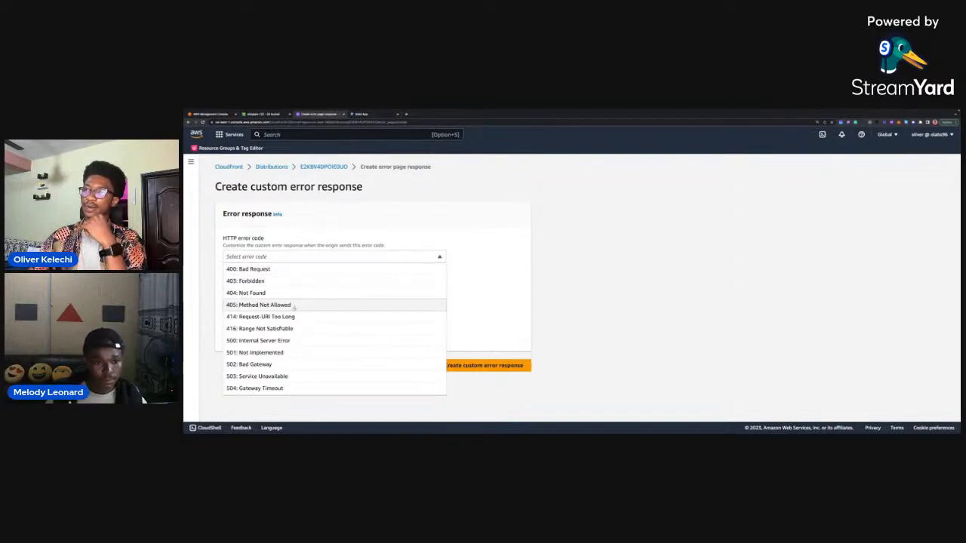
pyautogui.click(276, 281)
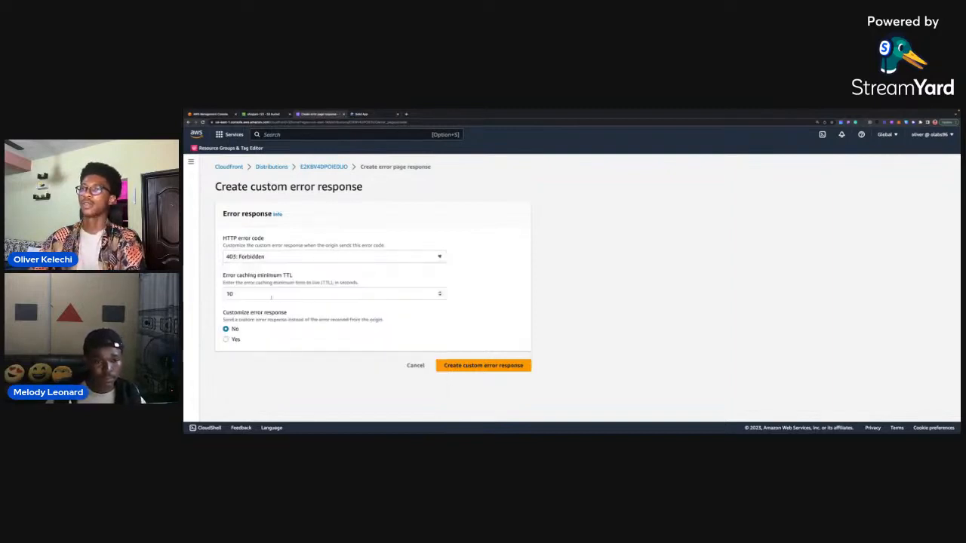
pyautogui.click(226, 339)
# Set the response page path to /index.html and the HTTP response code to 200: OK, and create the custom error response.
pyautogui.scroll(-1, 293, 343)
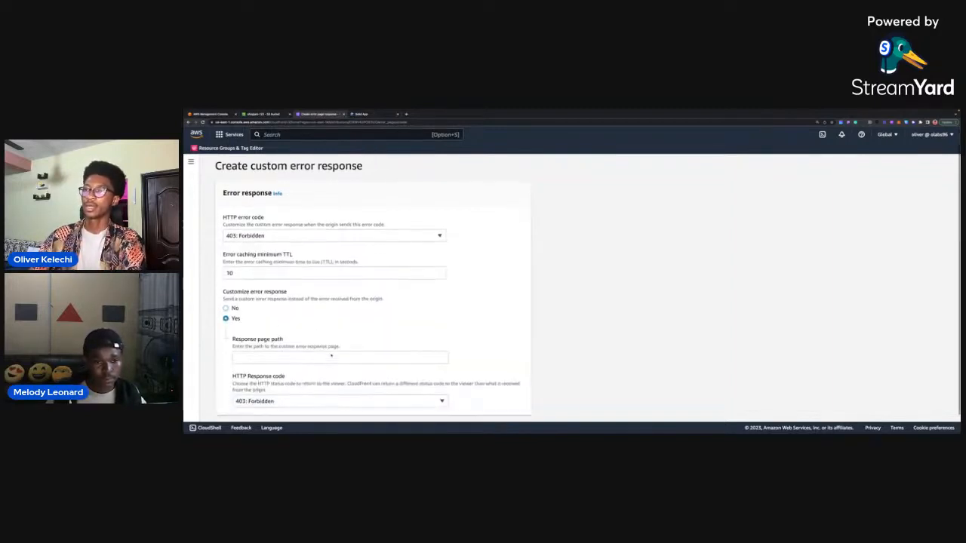
pyautogui.click(292, 337)
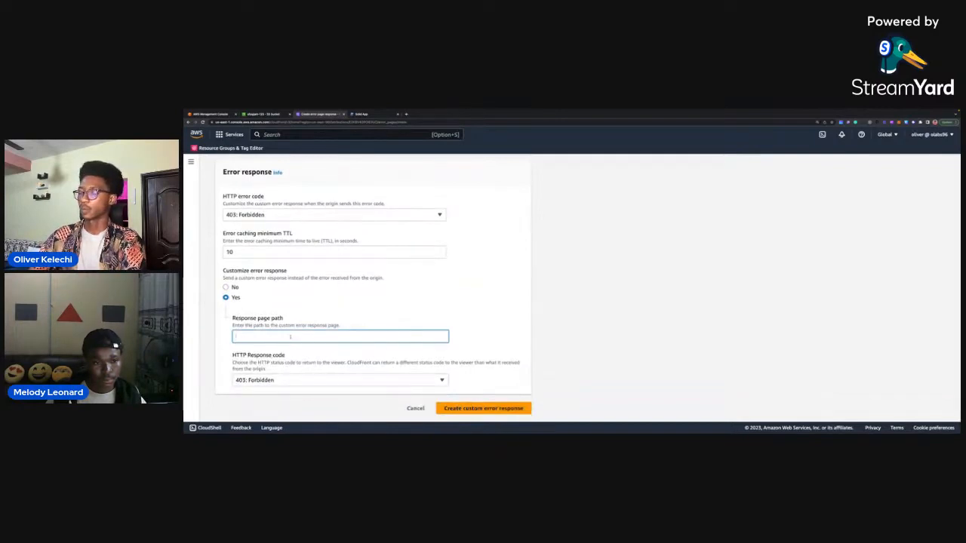
pyautogui.write('/')
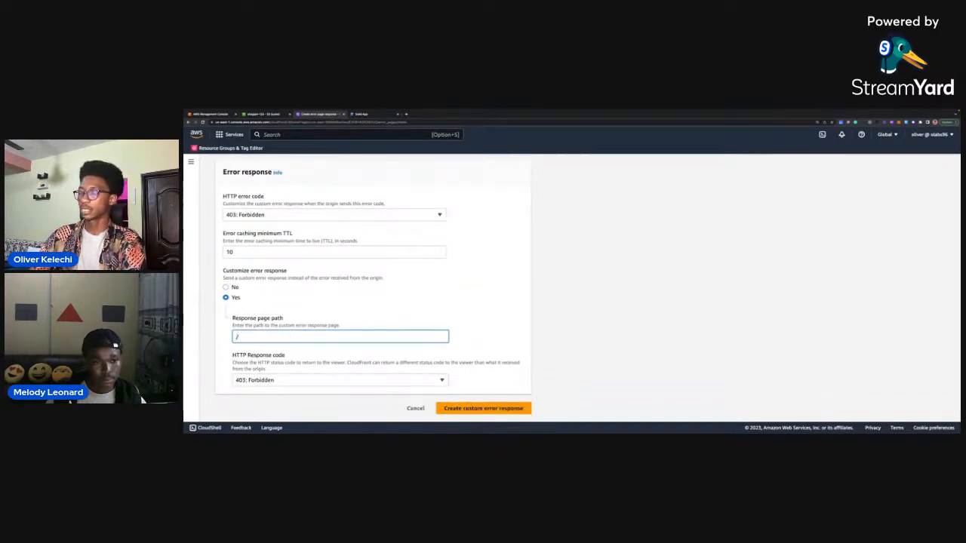
pyautogui.write('inde')
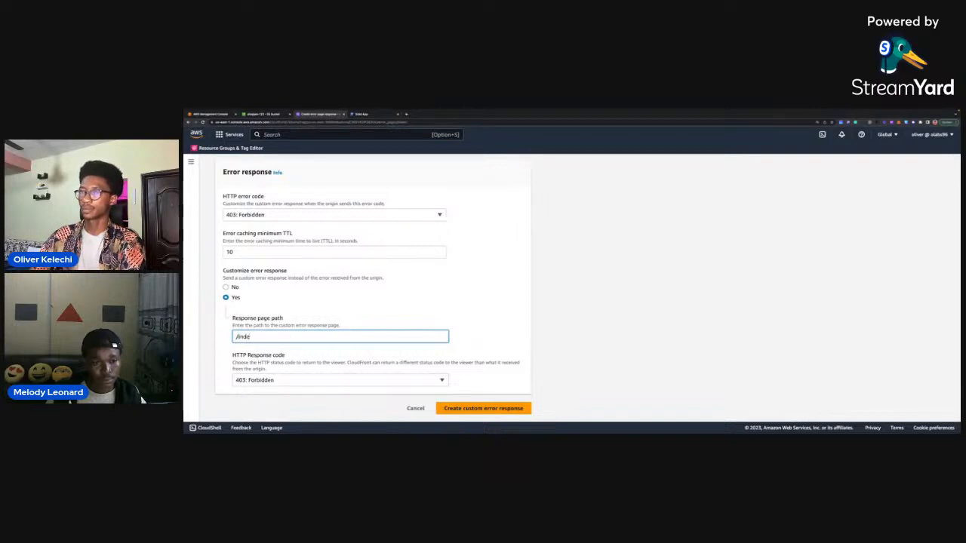
pyautogui.write('x.ht')
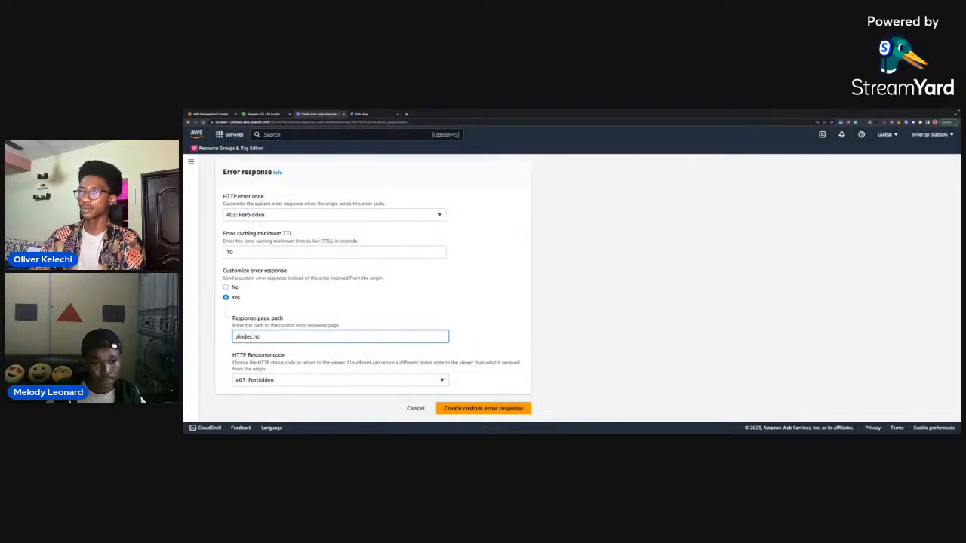
pyautogui.write('ml')
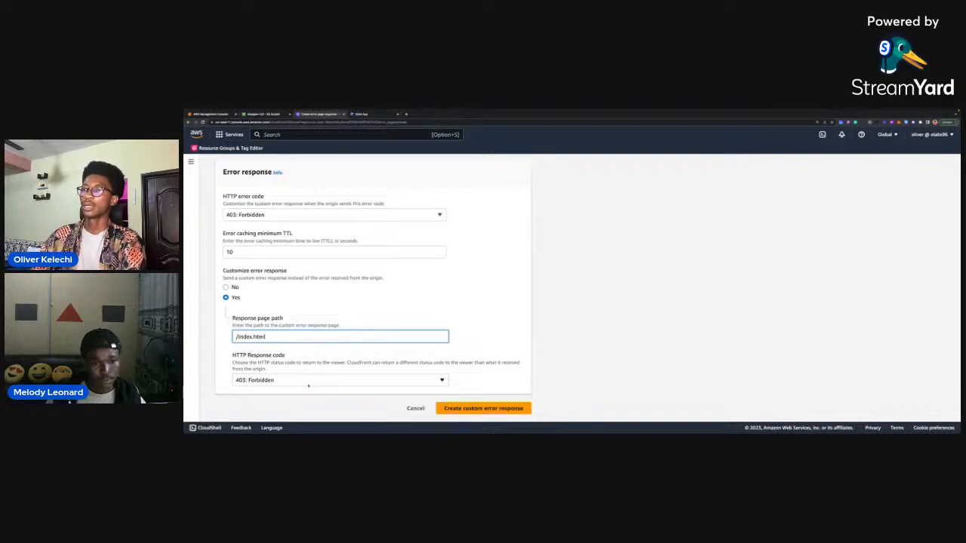
pyautogui.click(308, 381)
pyautogui.click(381, 237)
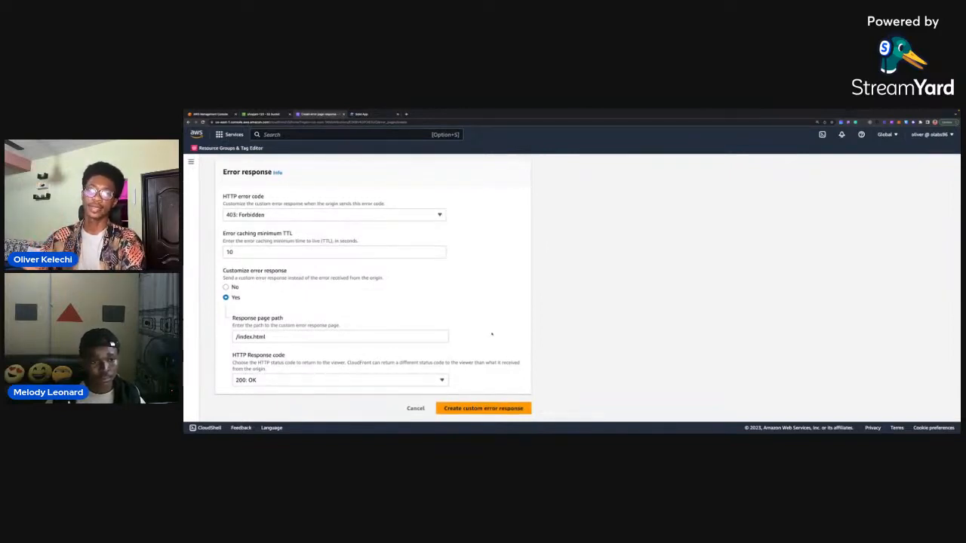
pyautogui.click(483, 409)
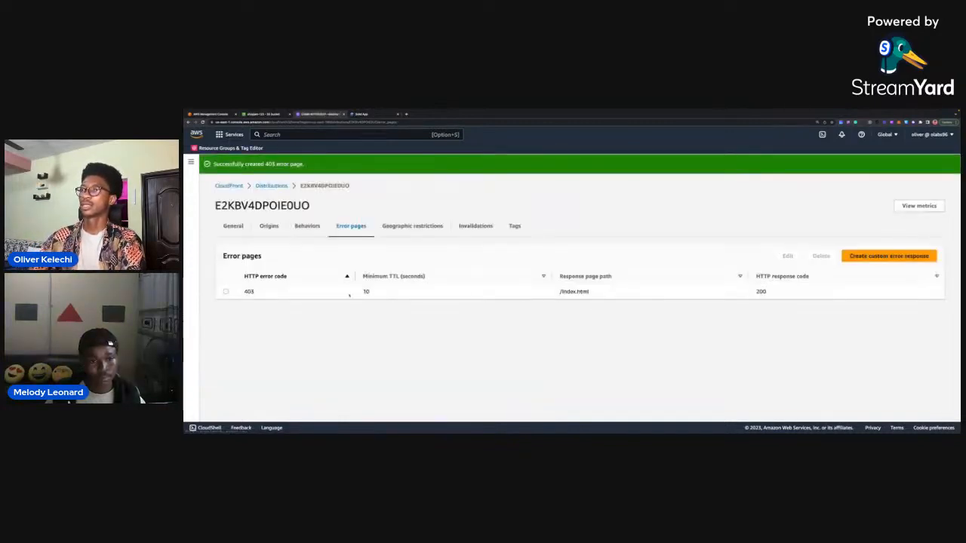
# Remove the cart path from the app's address, load the distribution's root domain, and load it again twice to test it.
pyautogui.click(361, 114)
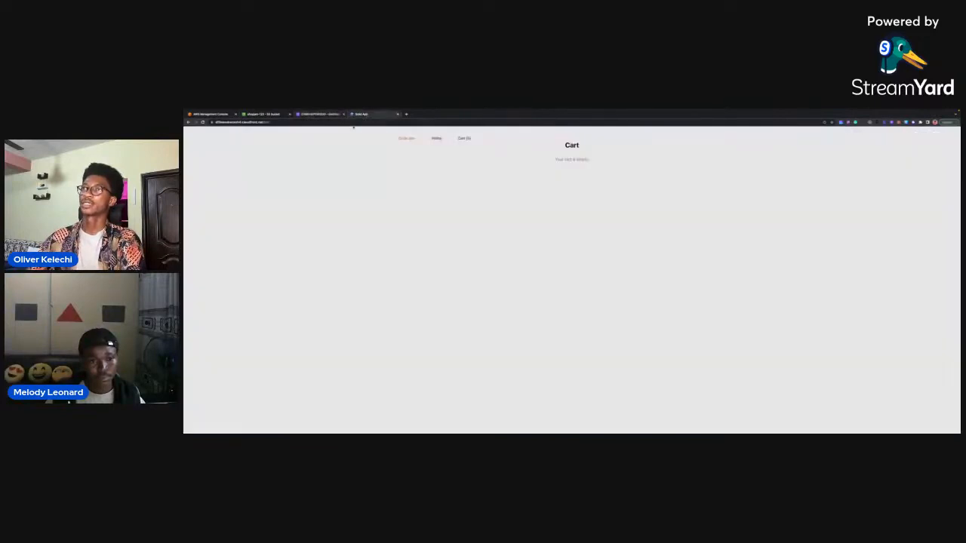
pyautogui.doubleClick(278, 122)
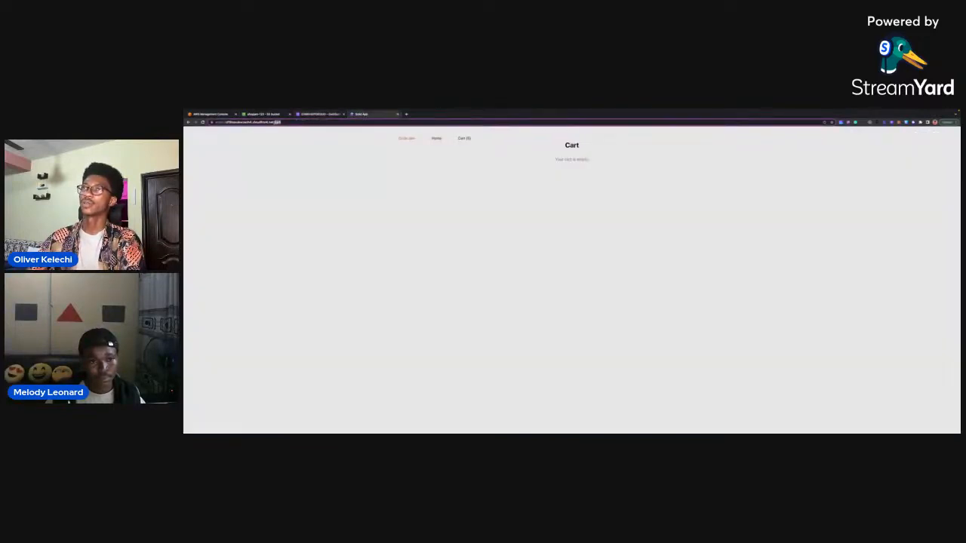
pyautogui.press('BackSpace')
pyautogui.press('Return')
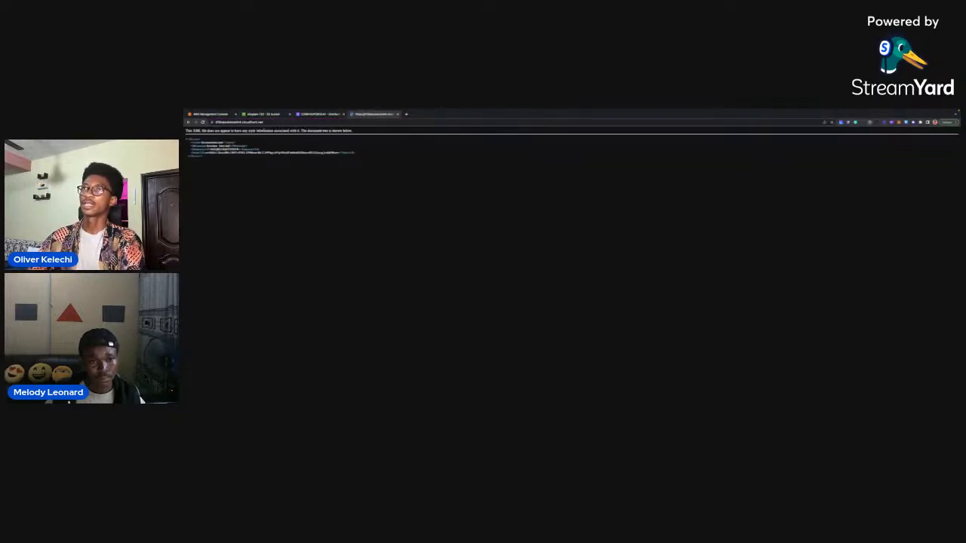
pyautogui.click(269, 122)
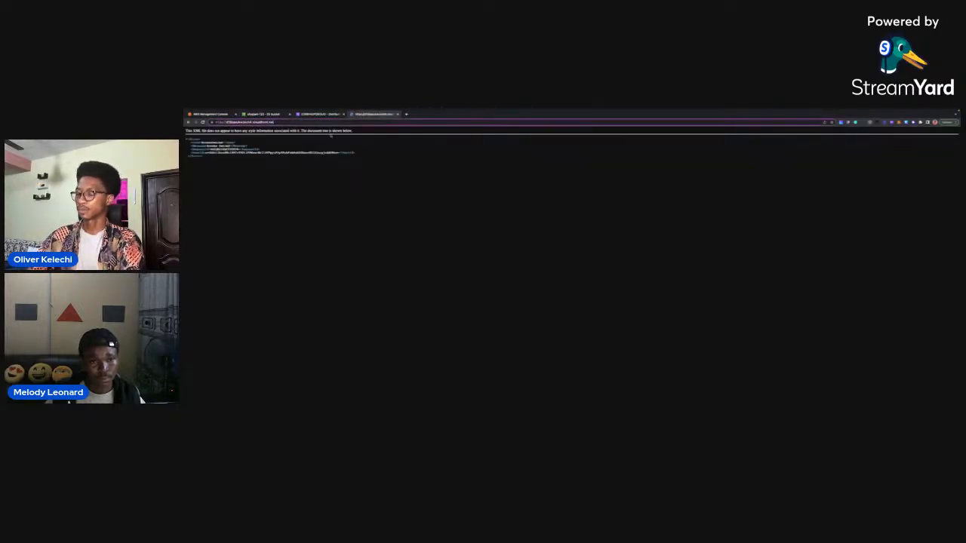
pyautogui.press('Return')
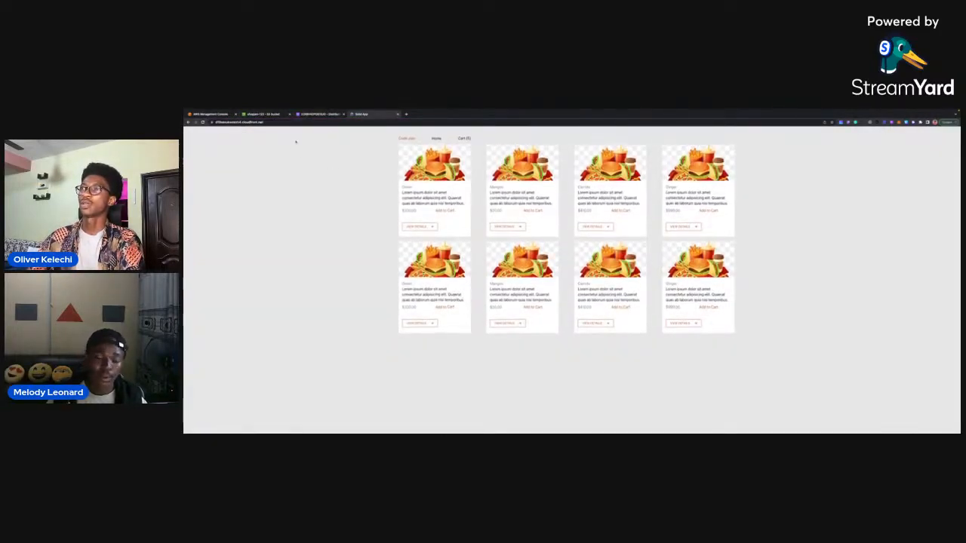
pyautogui.click(273, 122)
pyautogui.press('Return')
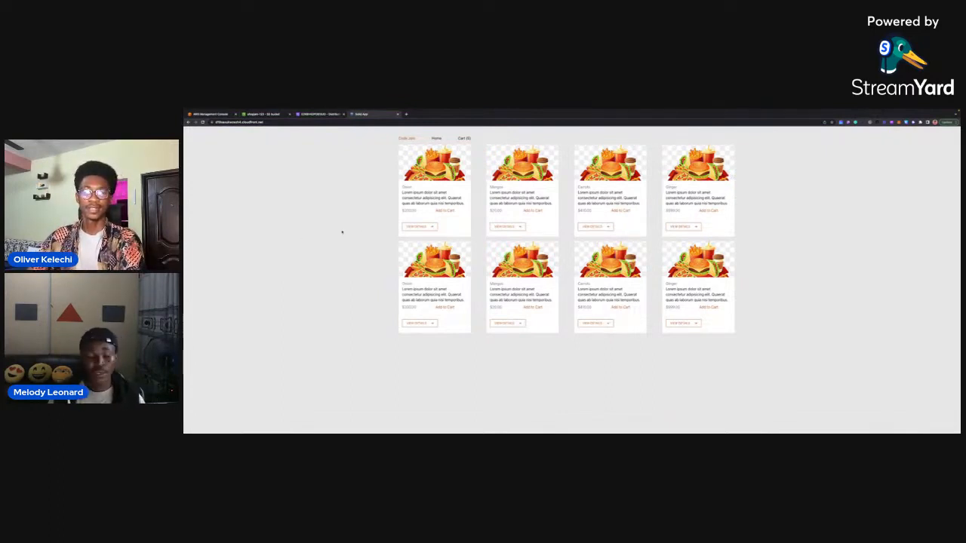
# Select the app's full address, clear the selection, and check the app's Cart page before returning to Home.
pyautogui.click(270, 123)
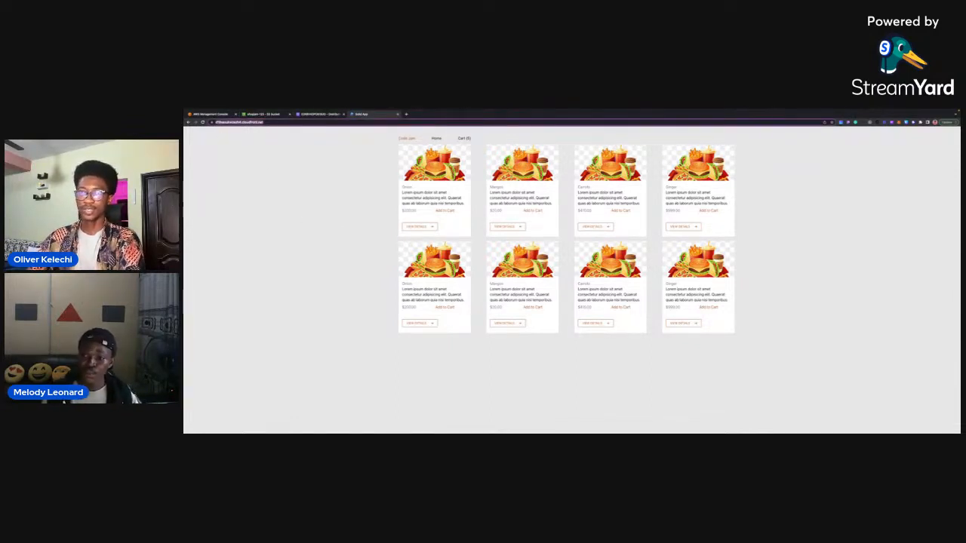
pyautogui.click(326, 193)
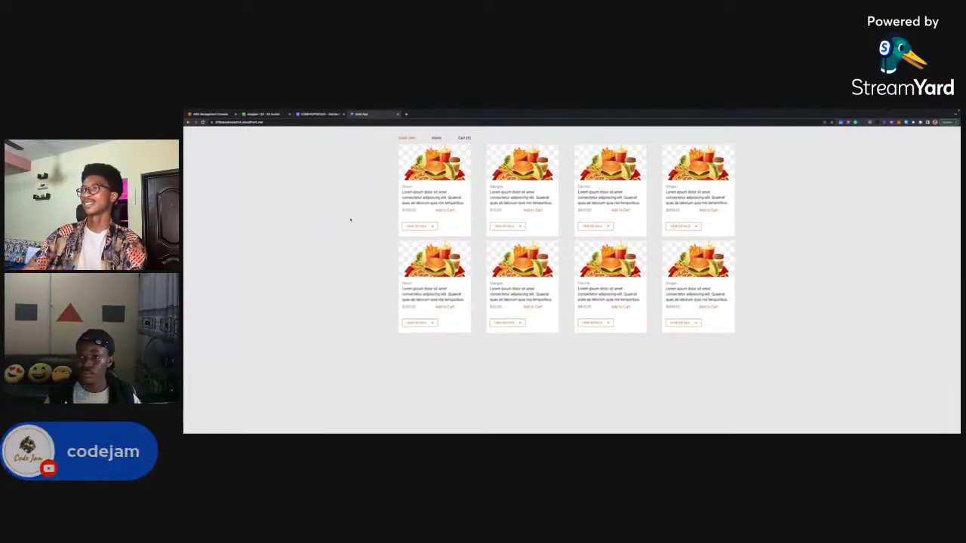
pyautogui.click(464, 138)
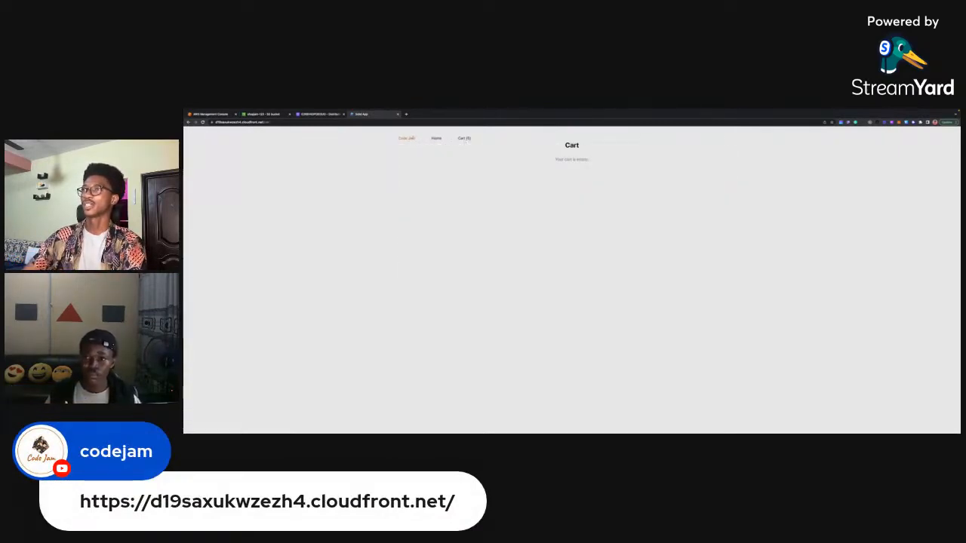
pyautogui.click(430, 138)
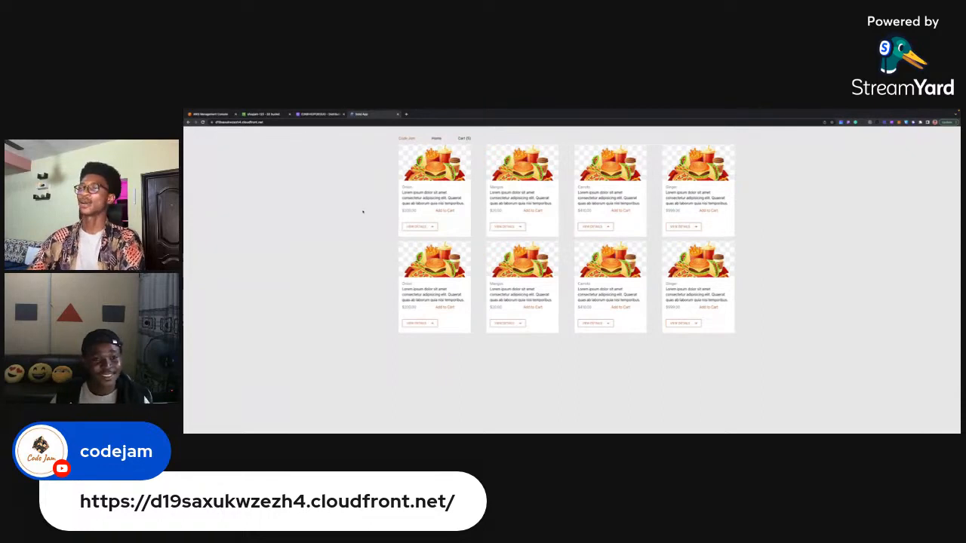
# Switch to the Excalidraw architecture diagram, select the S3 Bucket, CloudFront and browser elements in turn, and return to the AWS Console Home.
pyautogui.hotkey('ctrl', 'Left')
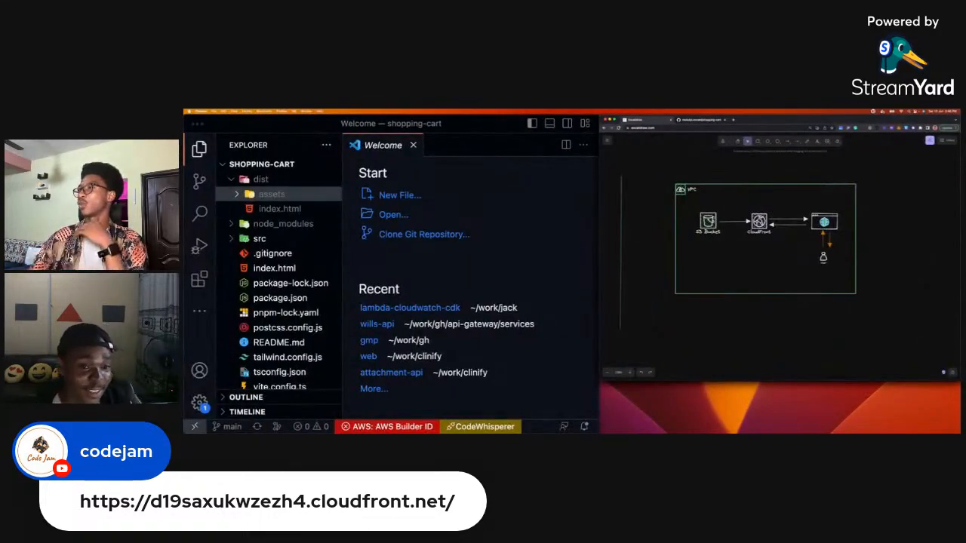
pyautogui.click(708, 221)
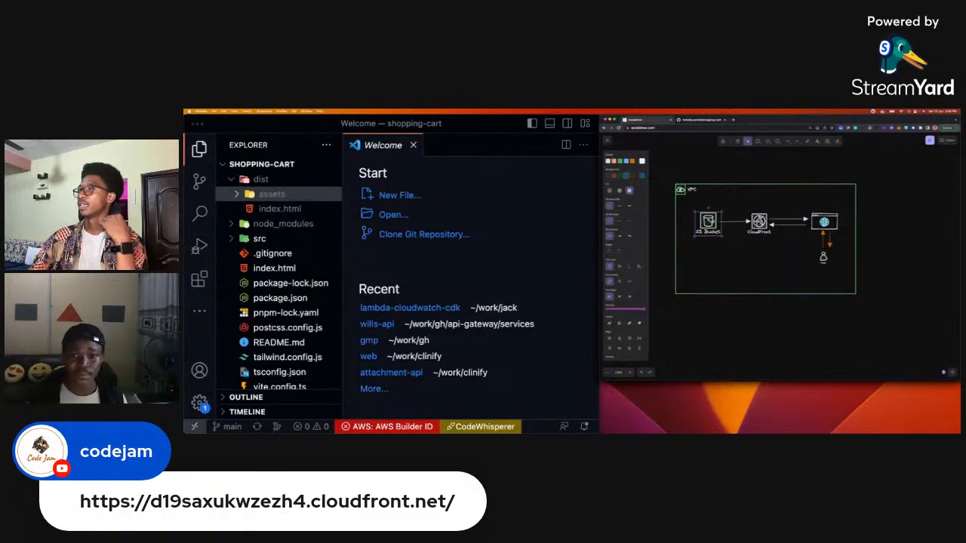
pyautogui.click(759, 222)
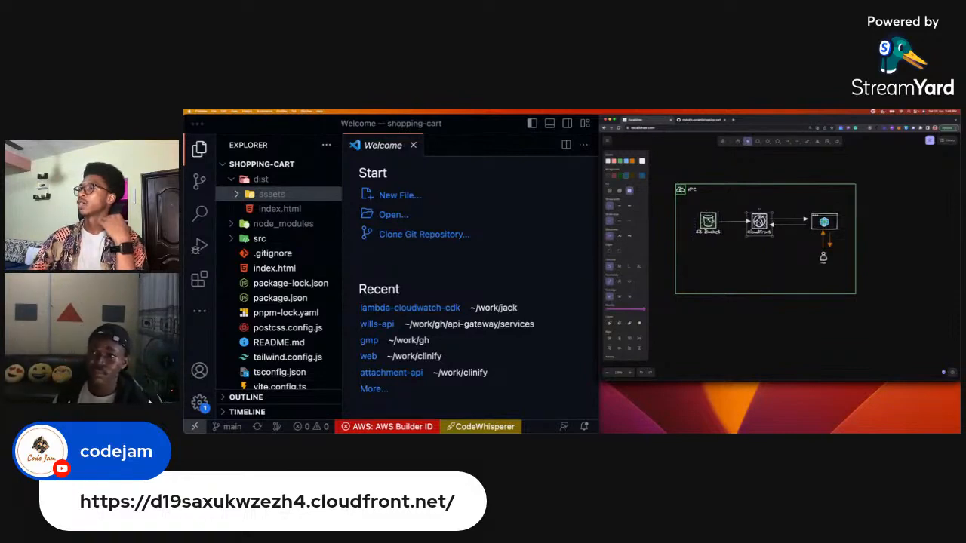
pyautogui.click(824, 222)
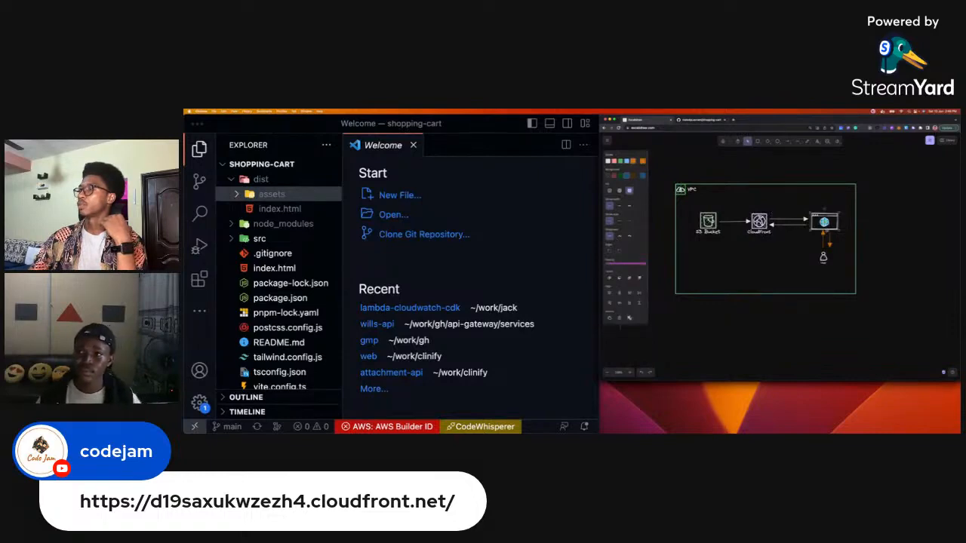
pyautogui.hotkey('ctrl', 'Right')
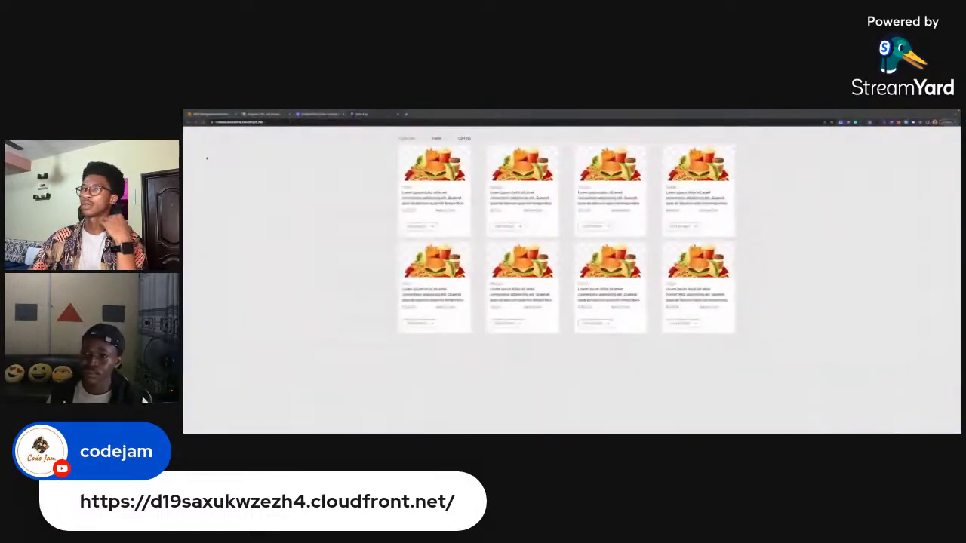
pyautogui.click(219, 115)
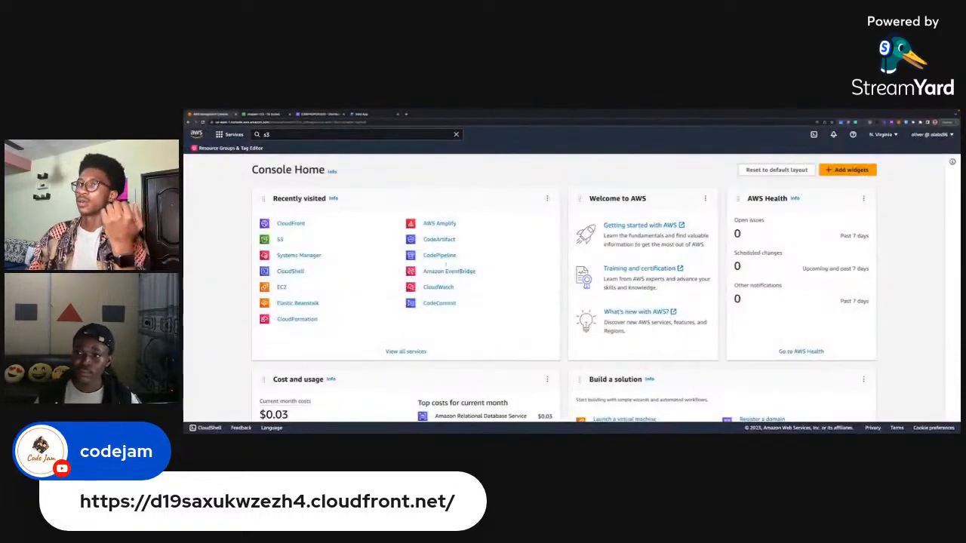
# Show the CloudFront distribution's general details and select part of its distribution domain name.
pyautogui.click(317, 114)
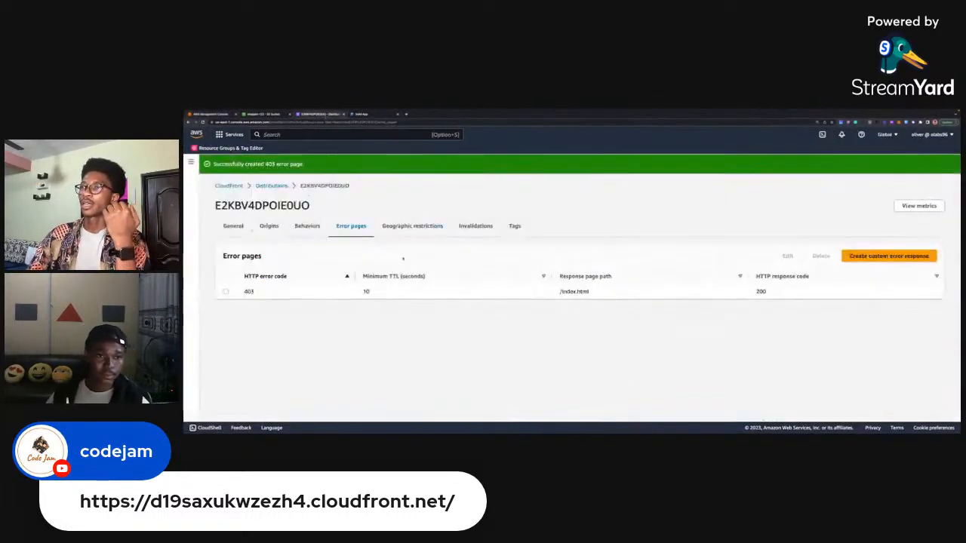
pyautogui.click(240, 227)
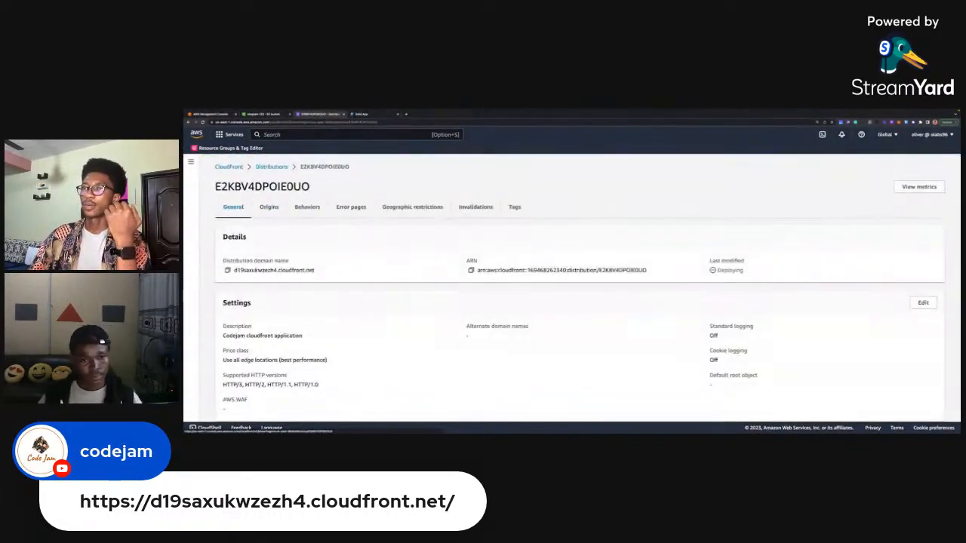
pyautogui.moveTo(255, 270); pyautogui.dragTo(315, 271)
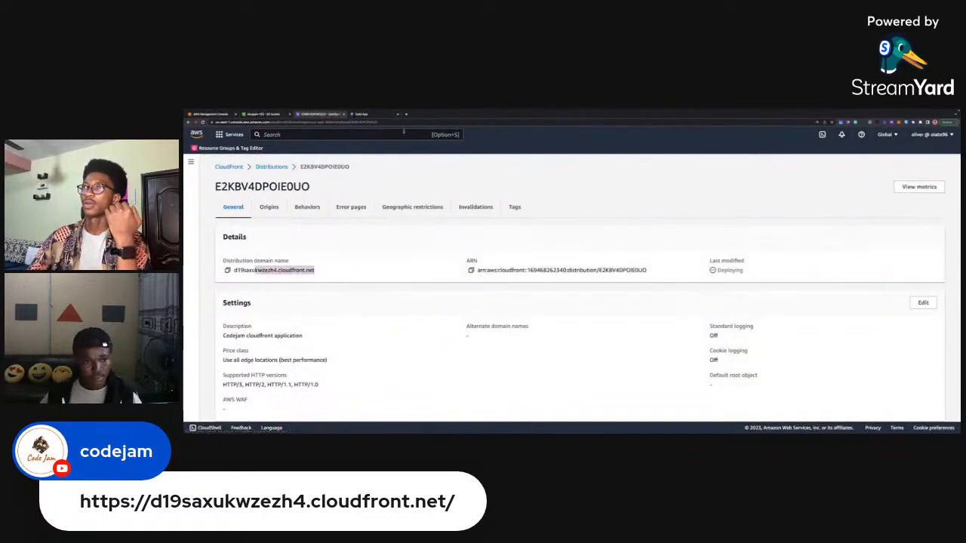
# Switch to the deployed app, look at the architecture diagram beside the code editor, and return to the app.
pyautogui.click(363, 114)
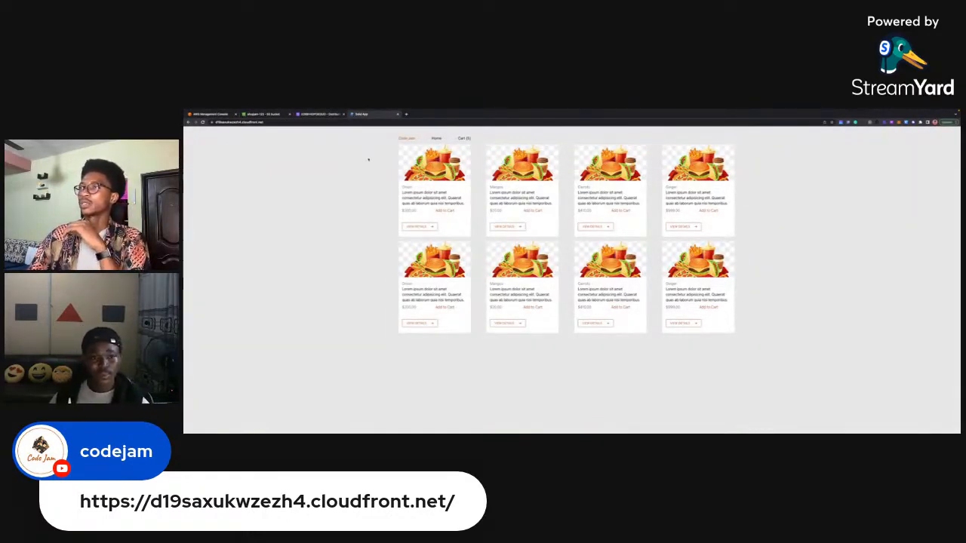
pyautogui.hotkey('ctrl', 'Left')
pyautogui.click(800, 248)
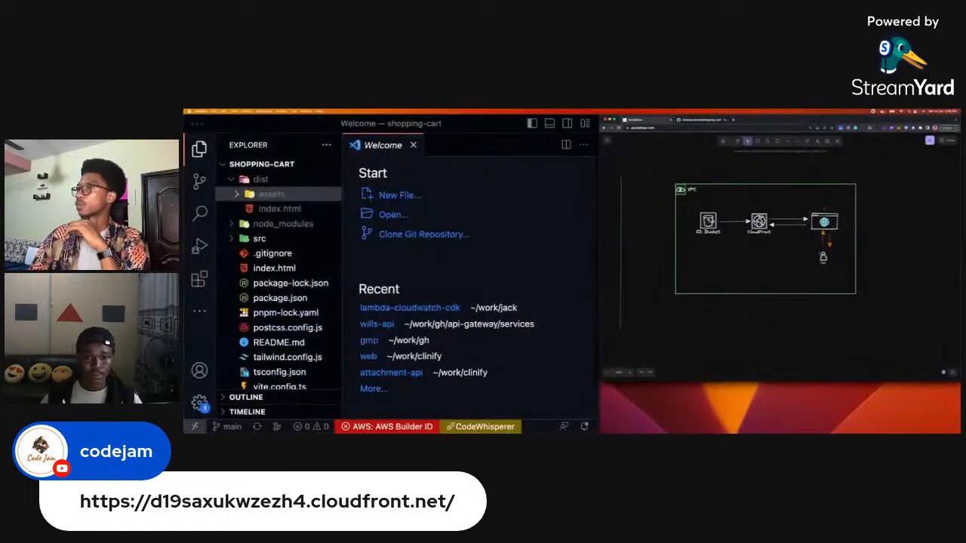
pyautogui.hotkey('ctrl', 'Right')
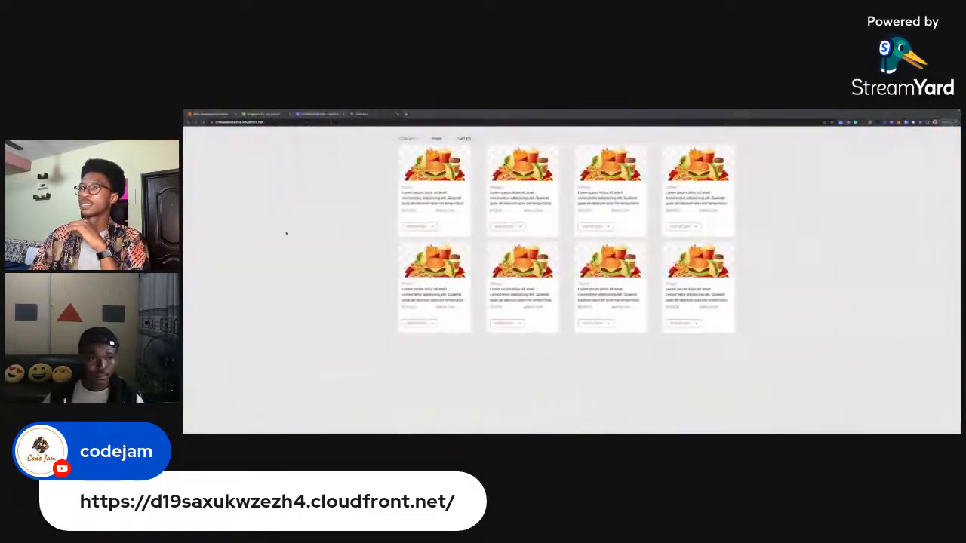
# Open the Network developer tools for the app page, magnify their text, and enlarge the tools area.
pyautogui.rightClick(302, 233)
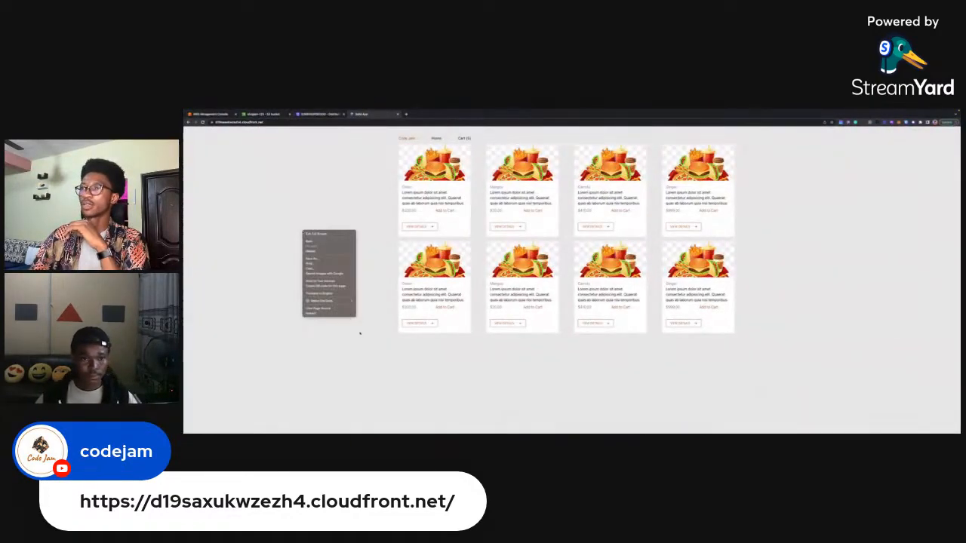
pyautogui.click(312, 314)
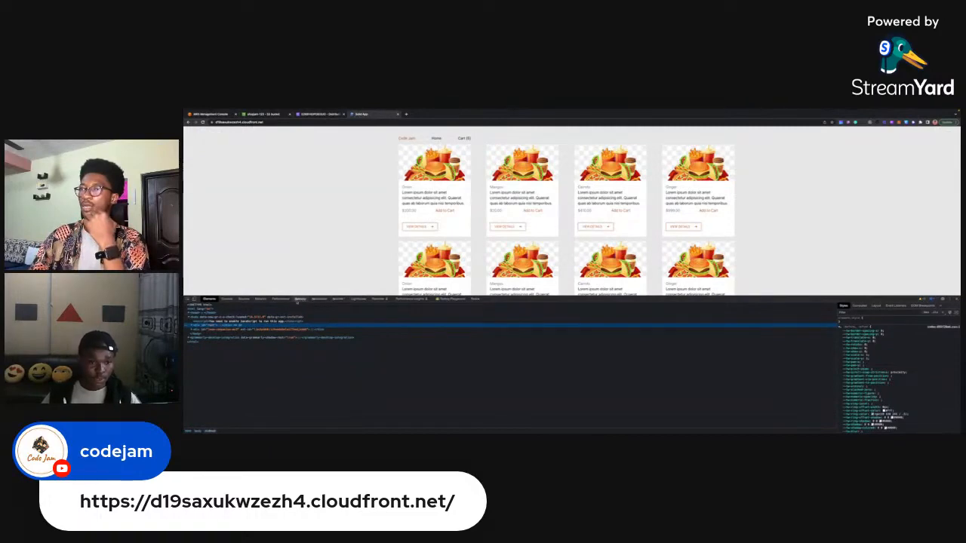
pyautogui.click(261, 299)
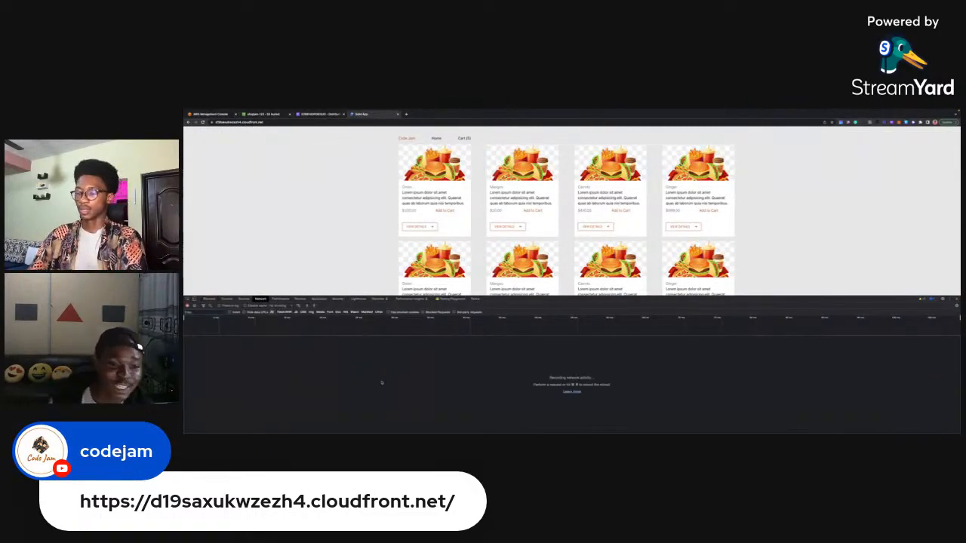
pyautogui.press('super+equal')
pyautogui.press('super+equal')
pyautogui.press('super+equal')
pyautogui.press('super+equal')
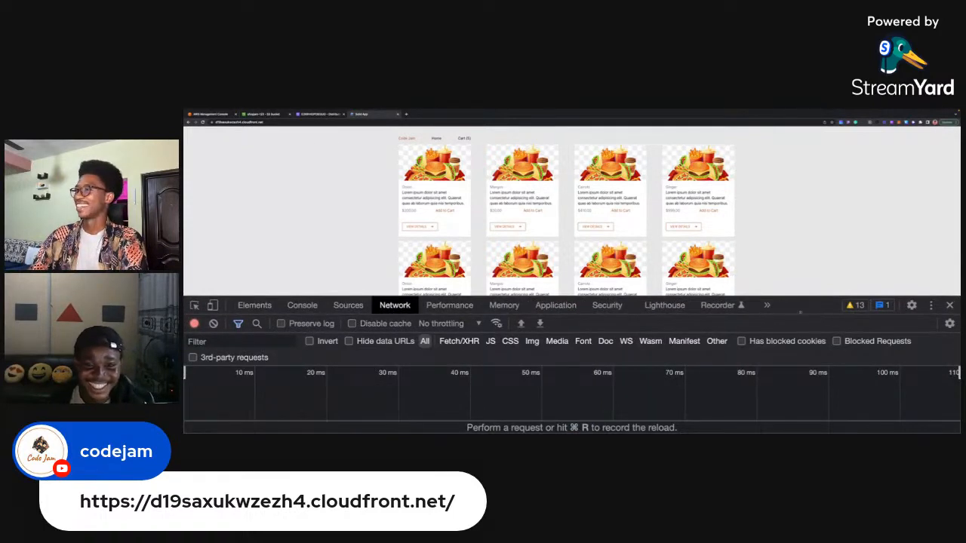
pyautogui.moveTo(789, 298); pyautogui.dragTo(791, 249)
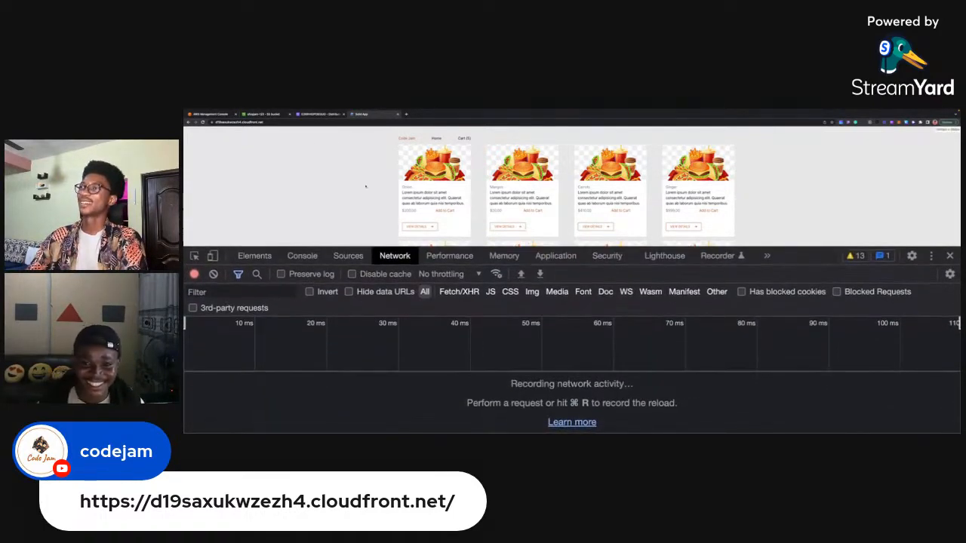
# Reload the app's CloudFront address to record its network requests and enlarge the request list.
pyautogui.click(290, 121)
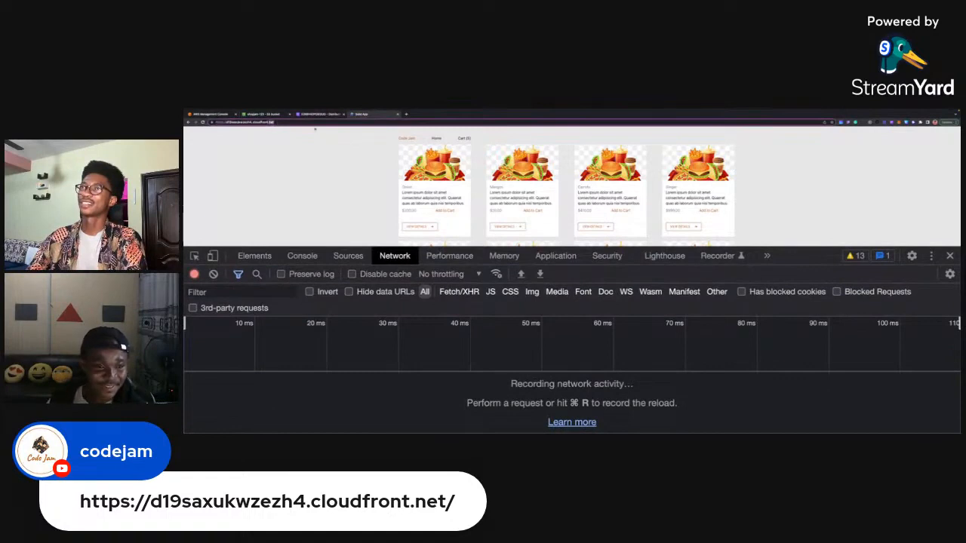
pyautogui.press('Return')
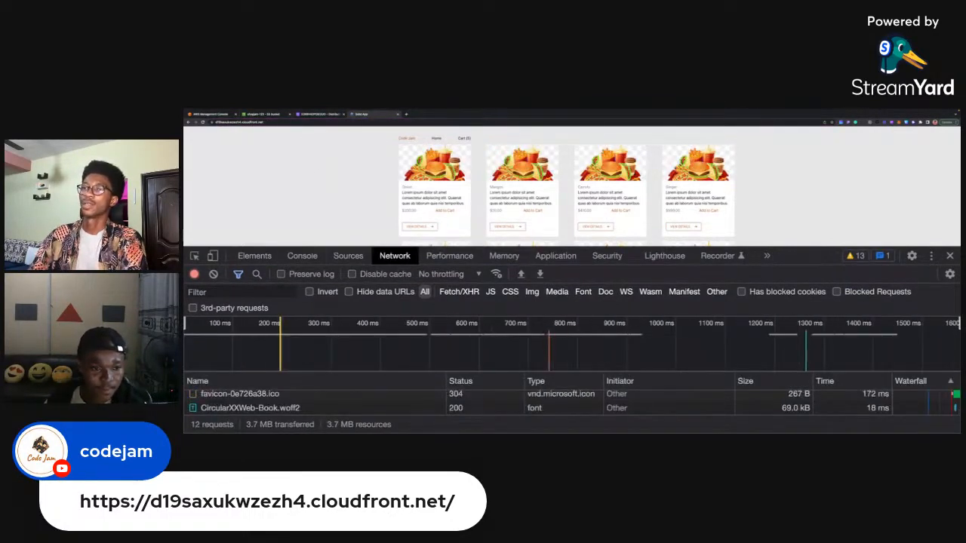
pyautogui.moveTo(796, 249); pyautogui.dragTo(796, 163)
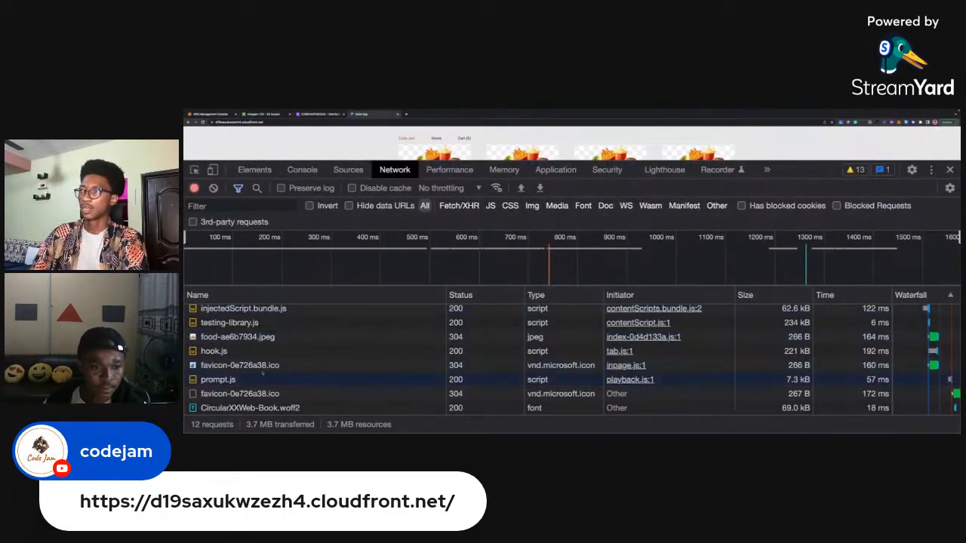
# Examine the general and response headers of the d19saxukwzezh4.cloudfront.net document request.
pyautogui.scroll(3, 262, 373)
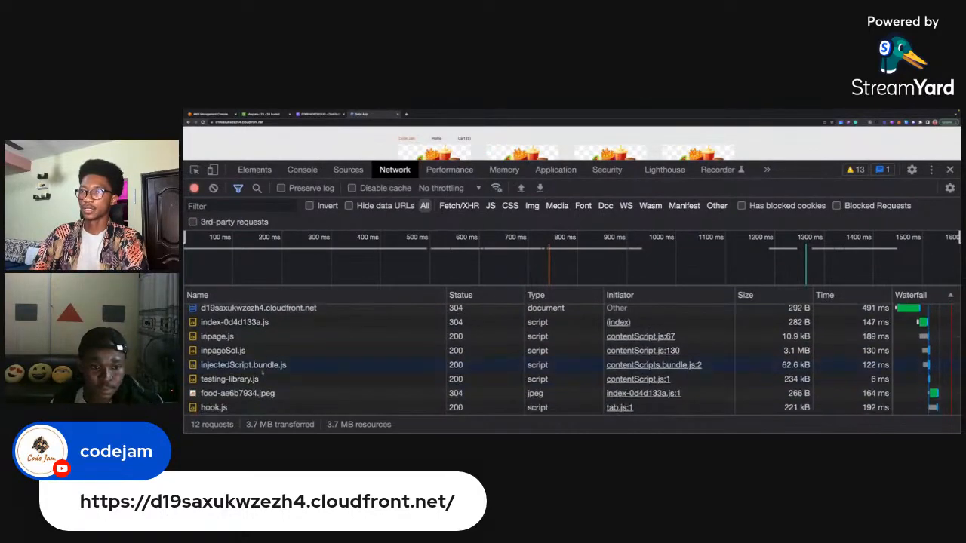
pyautogui.click(276, 314)
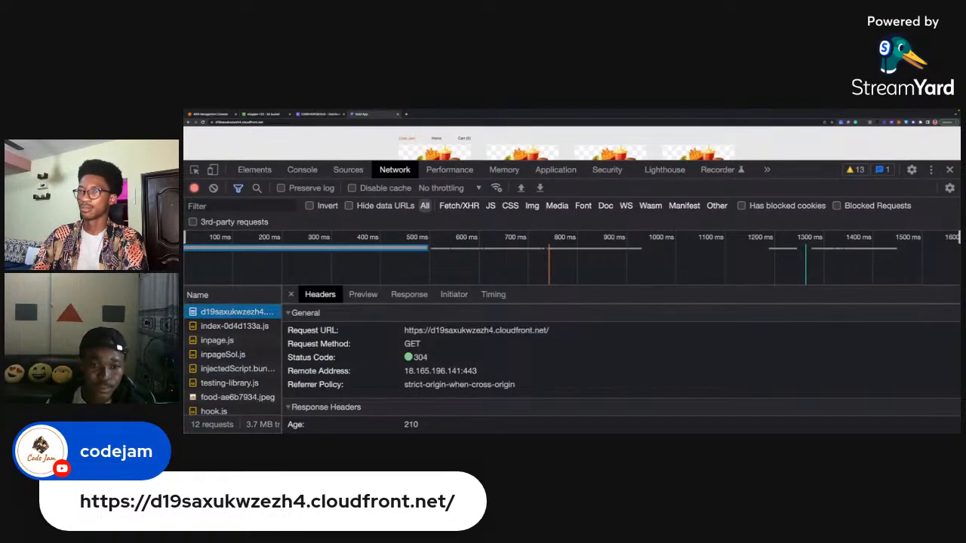
pyautogui.scroll(-1, 426, 363)
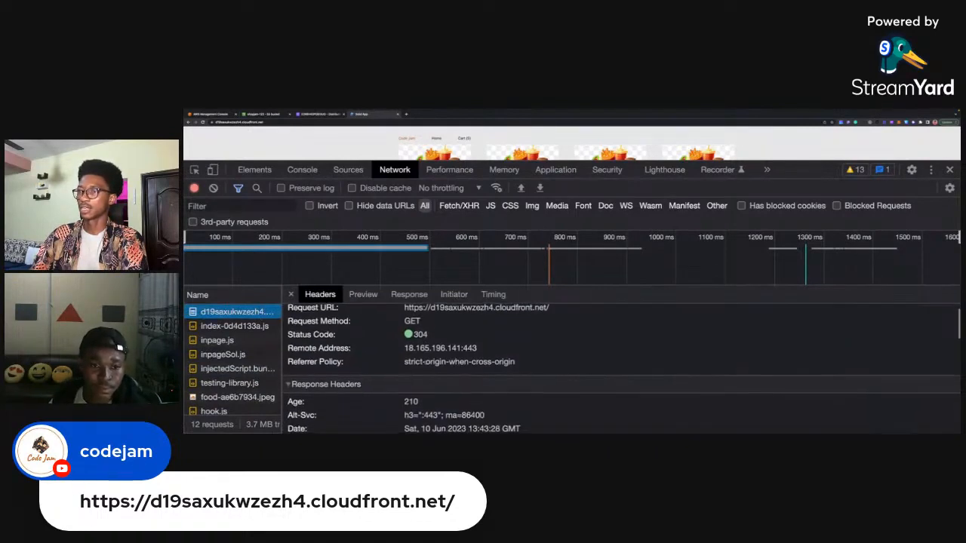
pyautogui.scroll(-4, 621, 368)
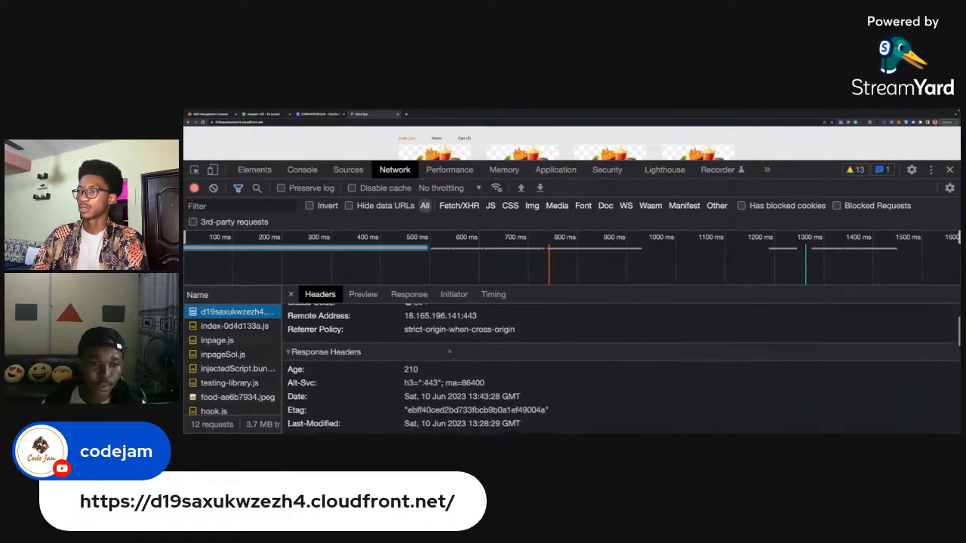
# Examine the headers of the index-0d4d133a.js request, including its X-Cache response header.
pyautogui.click(230, 326)
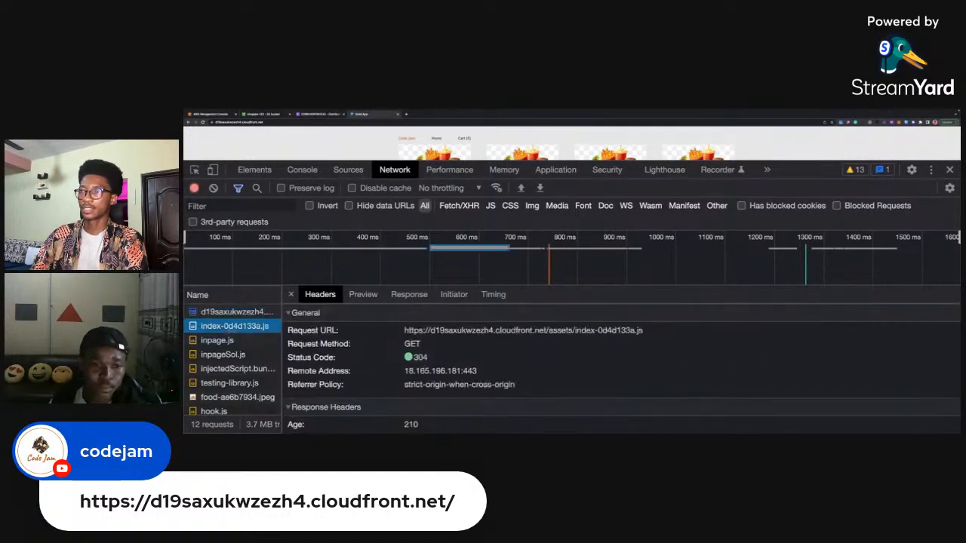
pyautogui.scroll(-1, 459, 371)
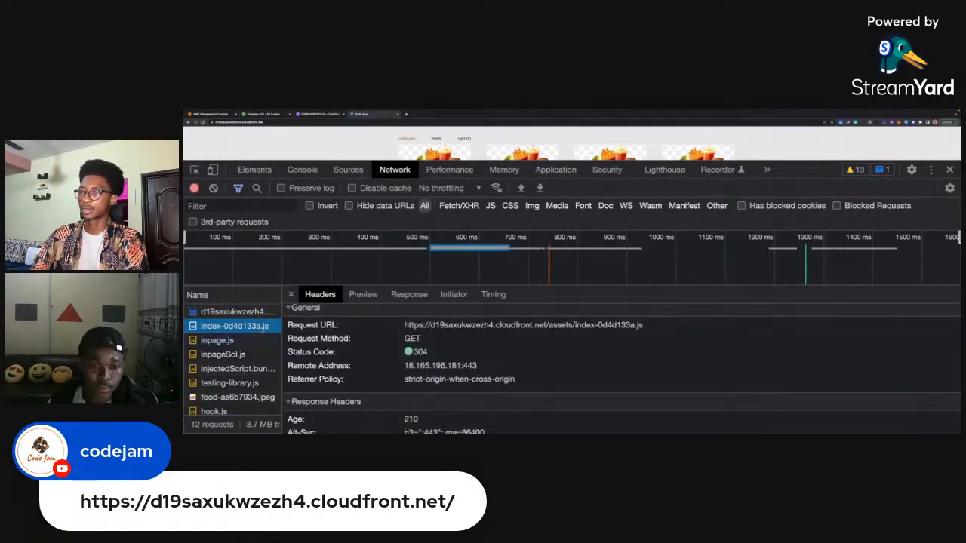
pyautogui.scroll(-6, 424, 364)
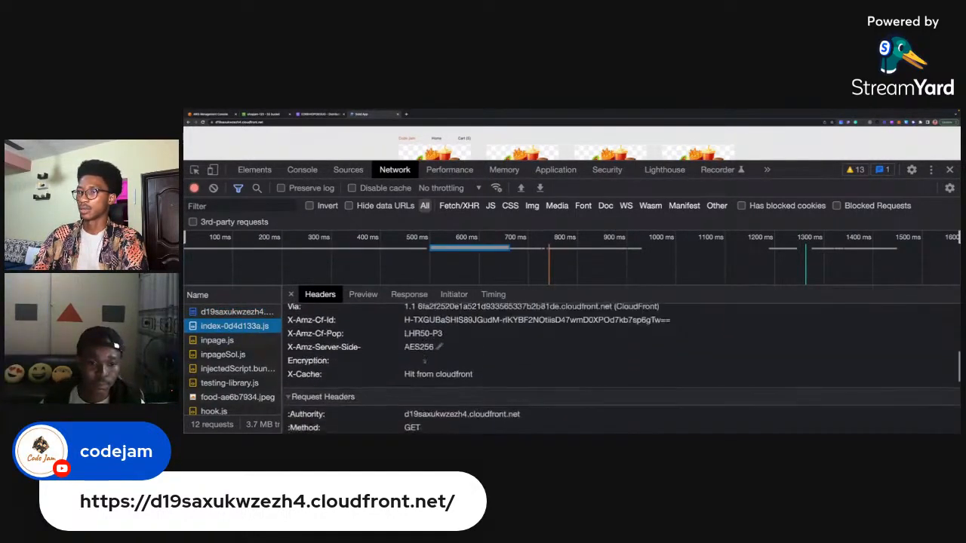
pyautogui.scroll(3, 428, 360)
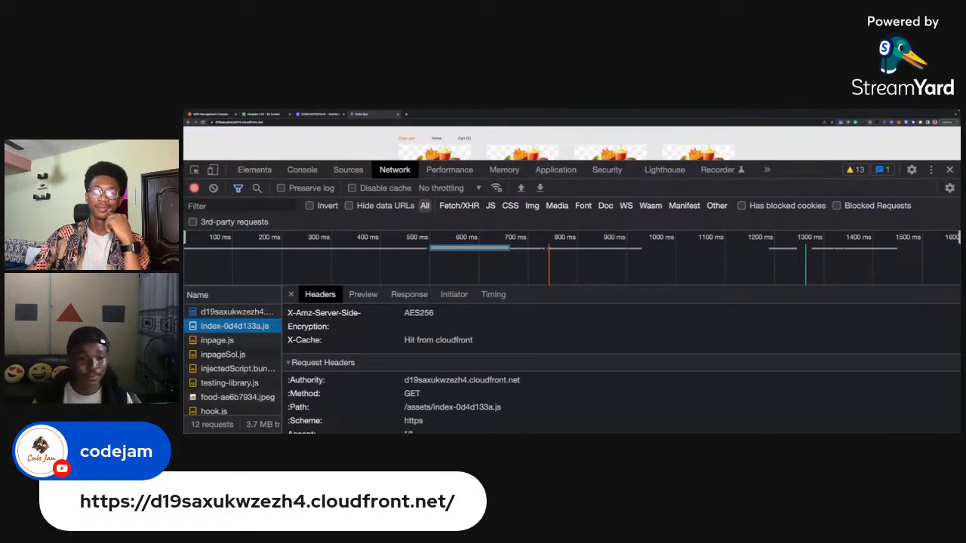
# Return to the app window and shrink the developer tools to show more of the product listing.
pyautogui.press('super+Tab')
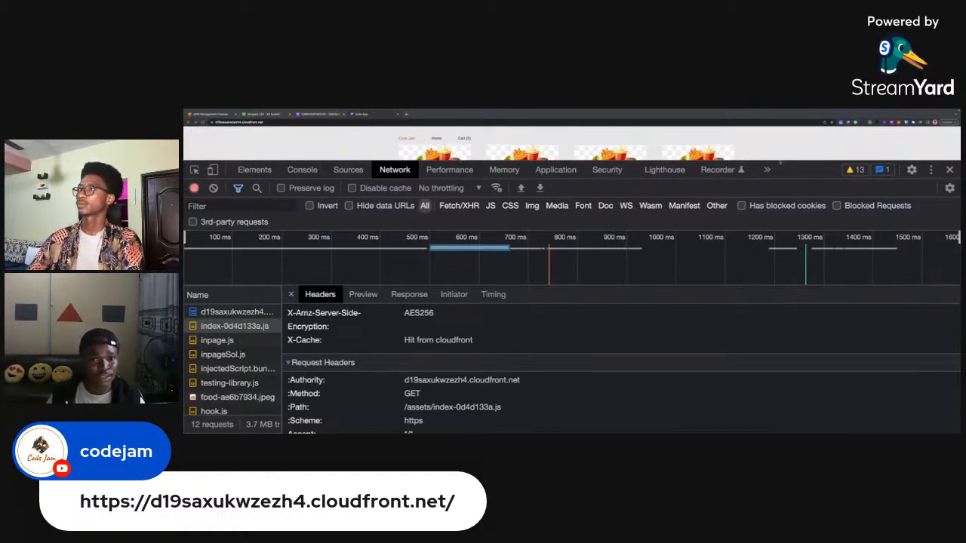
pyautogui.click(781, 162)
pyautogui.moveTo(781, 161); pyautogui.dragTo(779, 172)
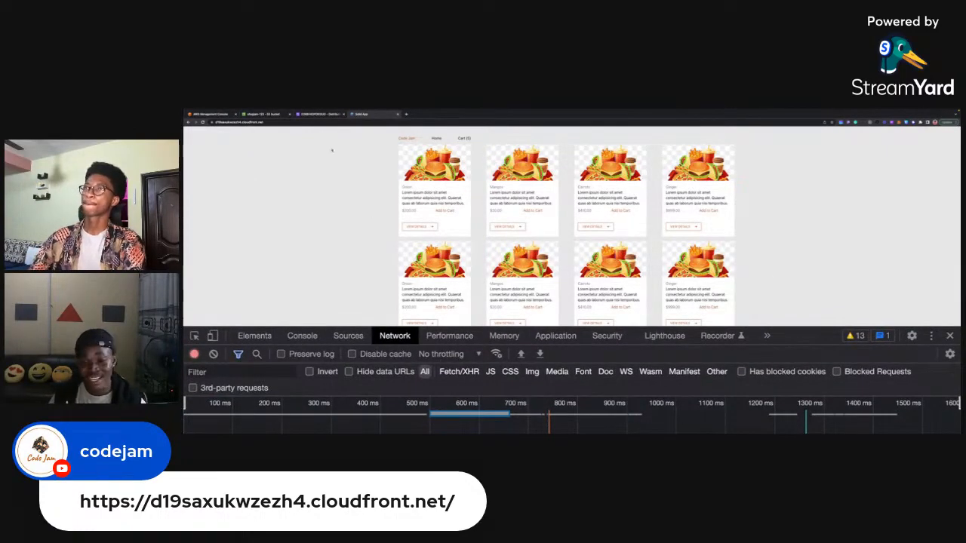
# Return to the CloudFront distribution, clear the domain name selection, and open its invalidations.
pyautogui.click(309, 114)
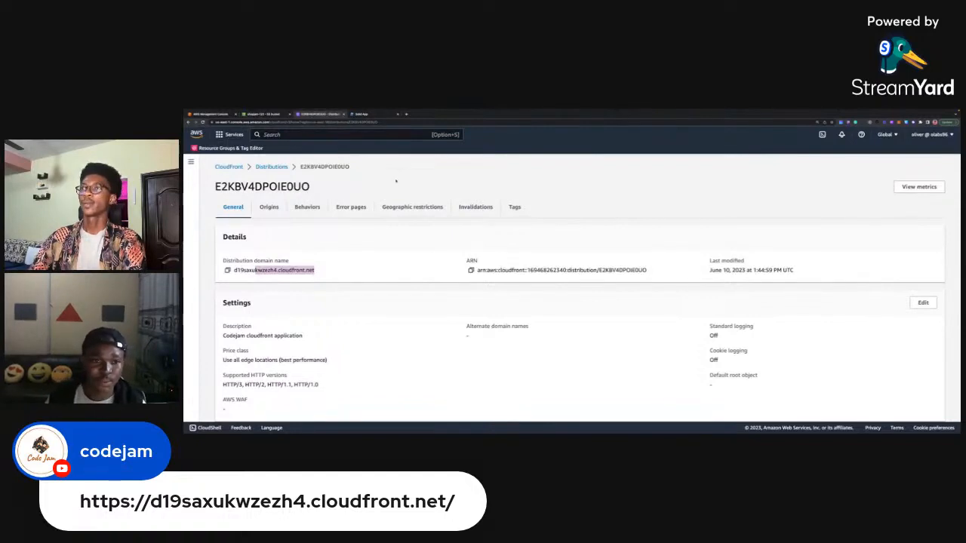
pyautogui.click(357, 180)
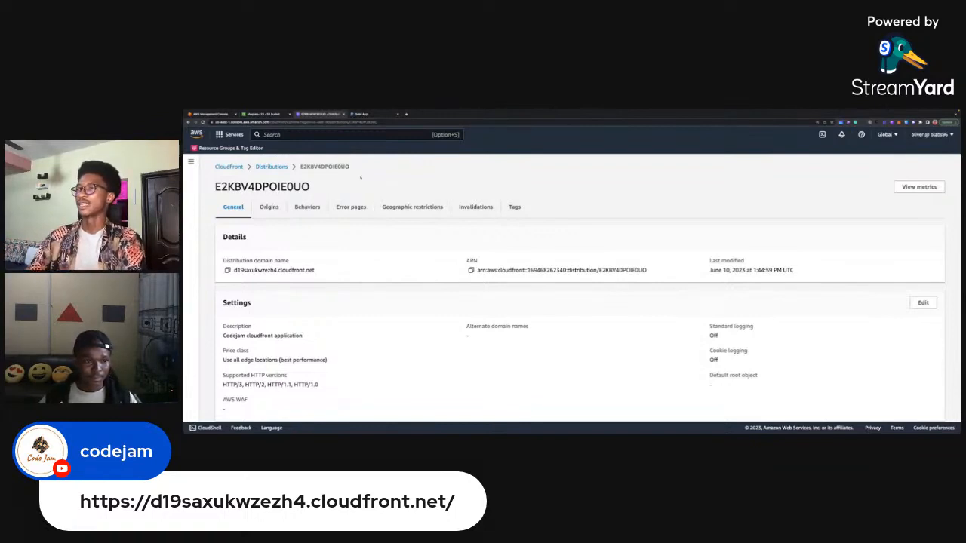
pyautogui.click(468, 212)
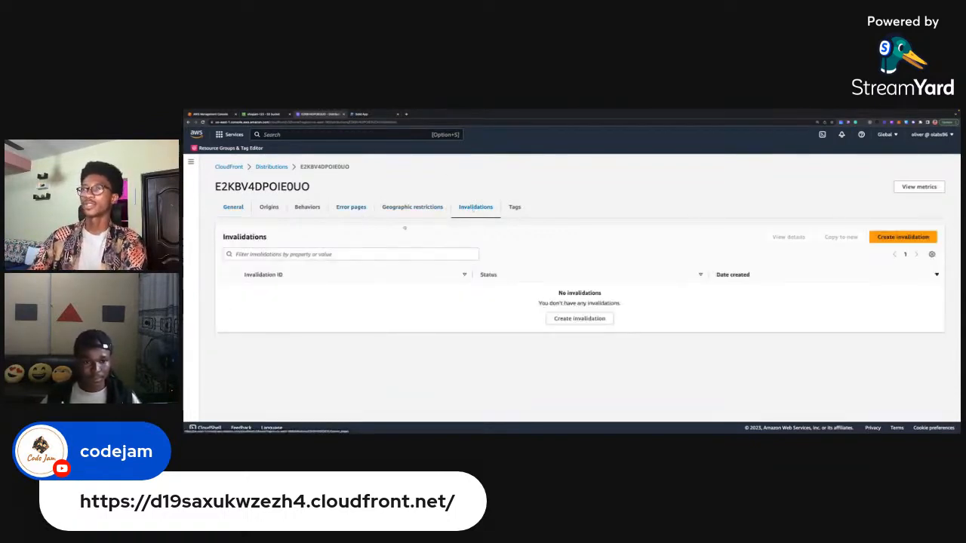
pyautogui.moveTo(310, 187); pyautogui.dragTo(241, 186)
pyautogui.click(337, 188)
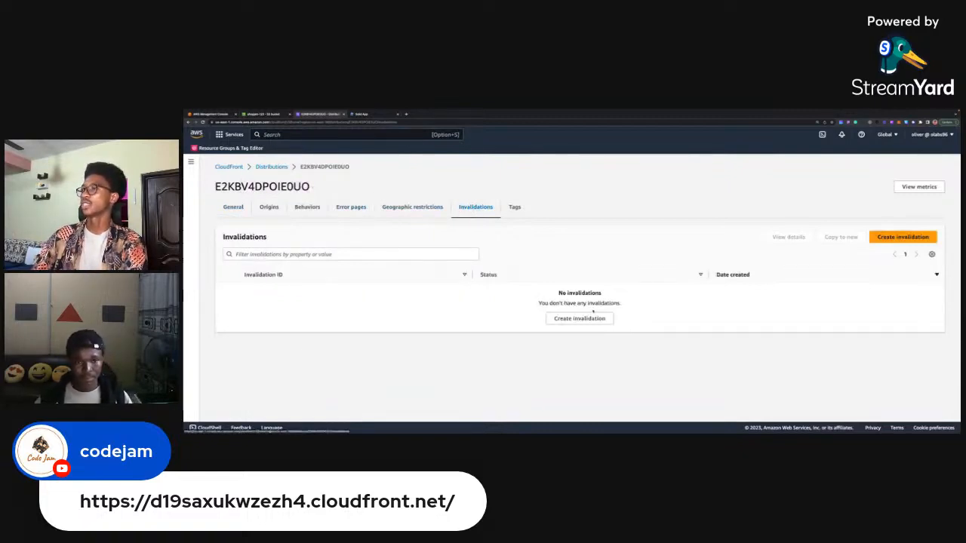
# Start a new invalidation with the object path * and try to create it.
pyautogui.click(580, 318)
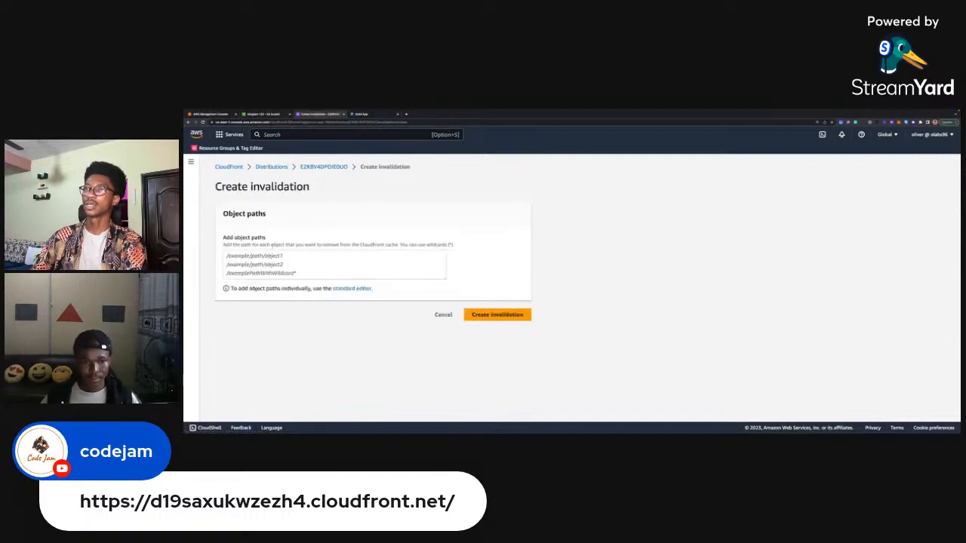
pyautogui.click(300, 270)
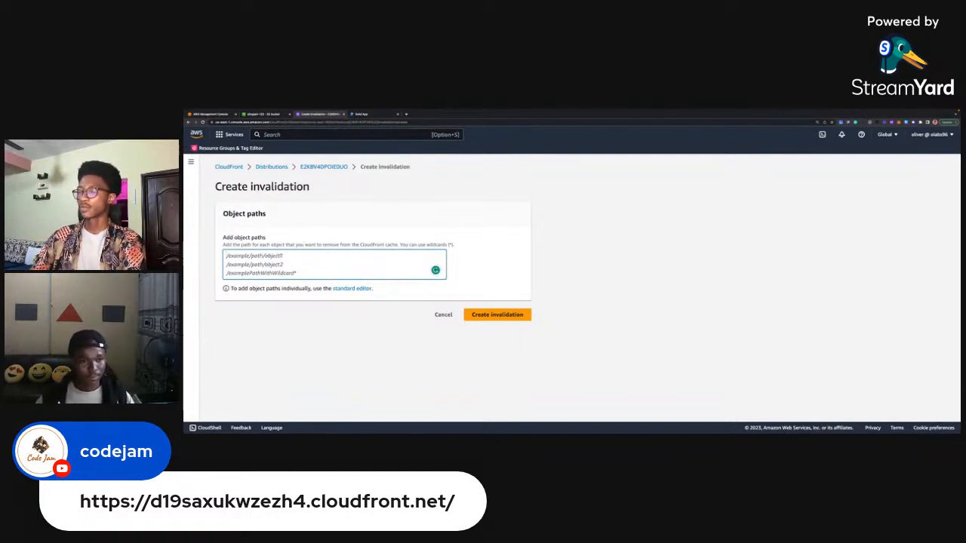
pyautogui.write('/*')
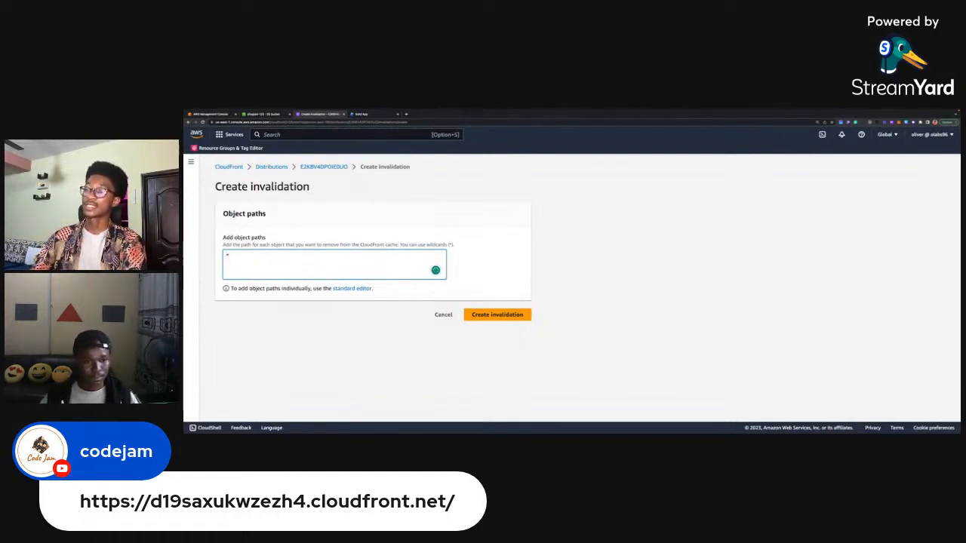
pyautogui.click(460, 241)
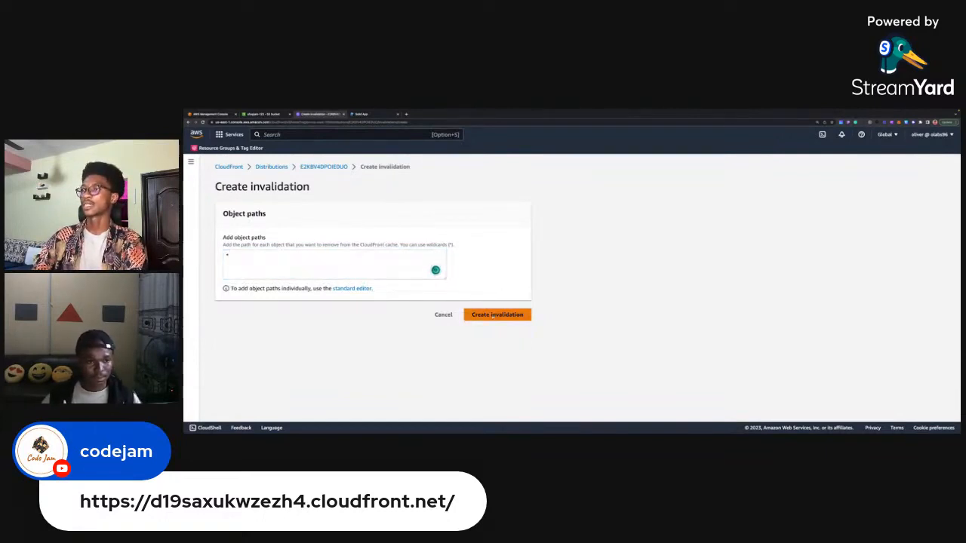
pyautogui.click(494, 317)
# Change the invalidation's object path to /* and create the invalidation.
pyautogui.click(254, 251)
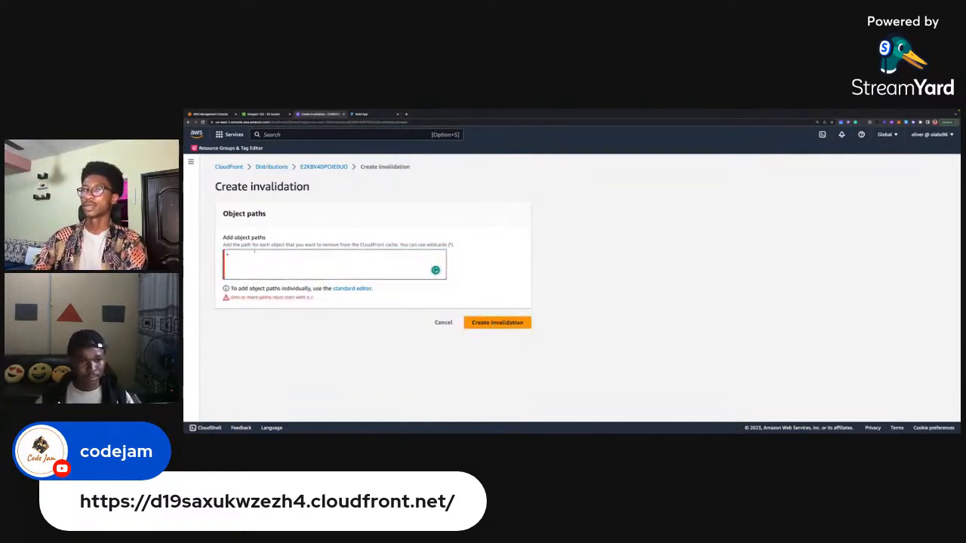
pyautogui.write('/')
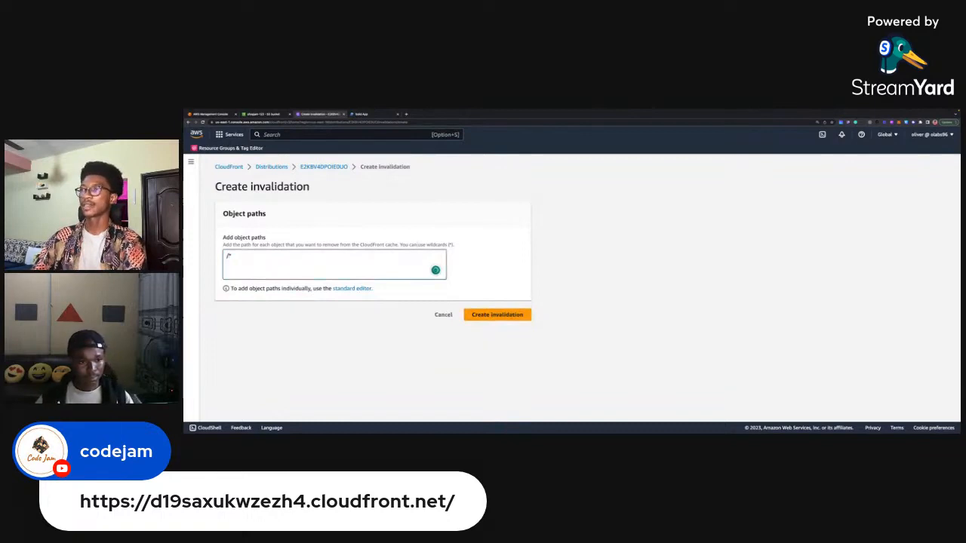
pyautogui.click(470, 260)
pyautogui.click(495, 317)
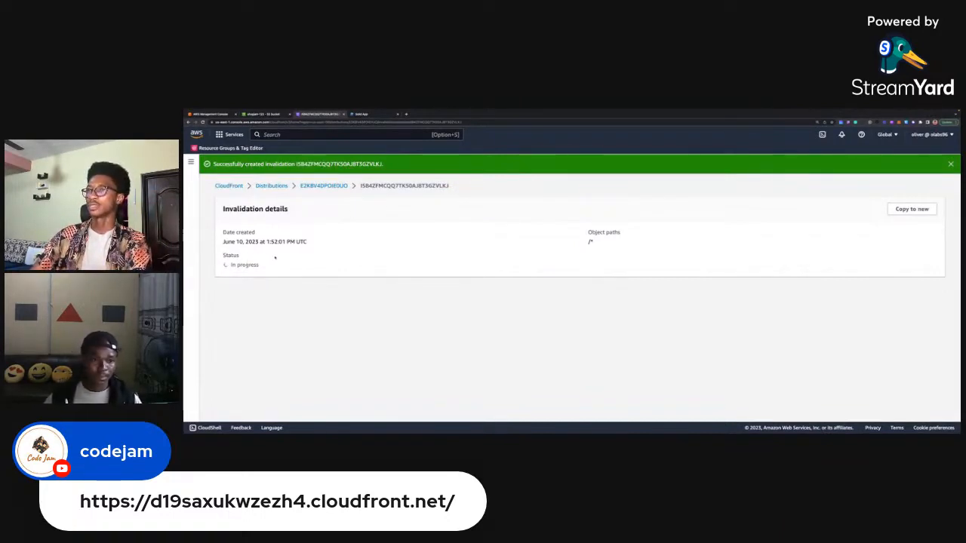
# Check the progress status of the /* invalidation and return to its CloudFront distribution's general details.
pyautogui.moveTo(227, 265); pyautogui.dragTo(267, 263)
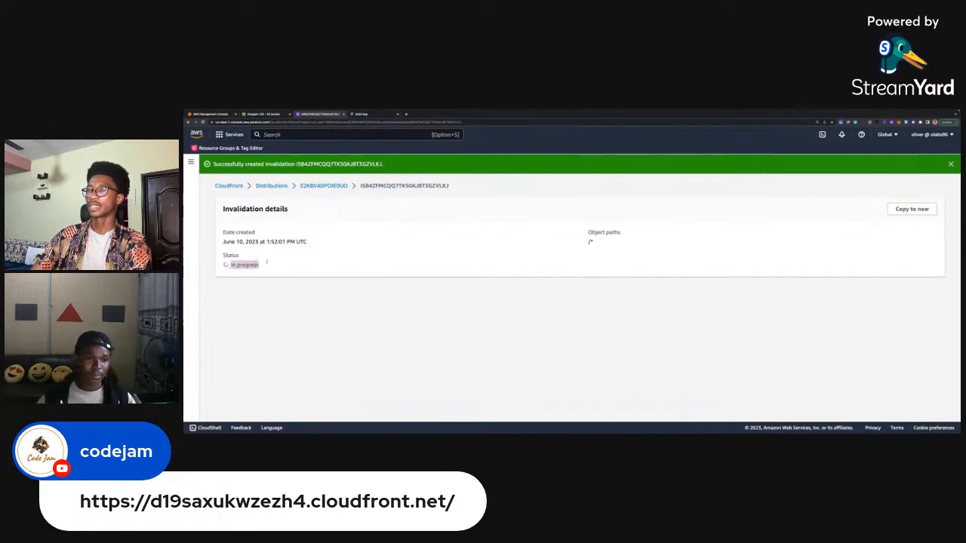
pyautogui.click(352, 261)
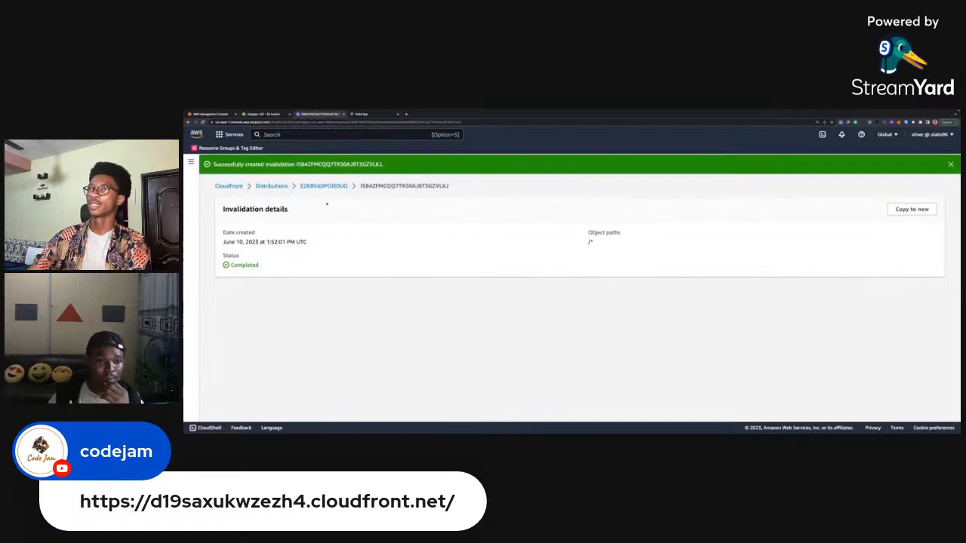
pyautogui.click(325, 186)
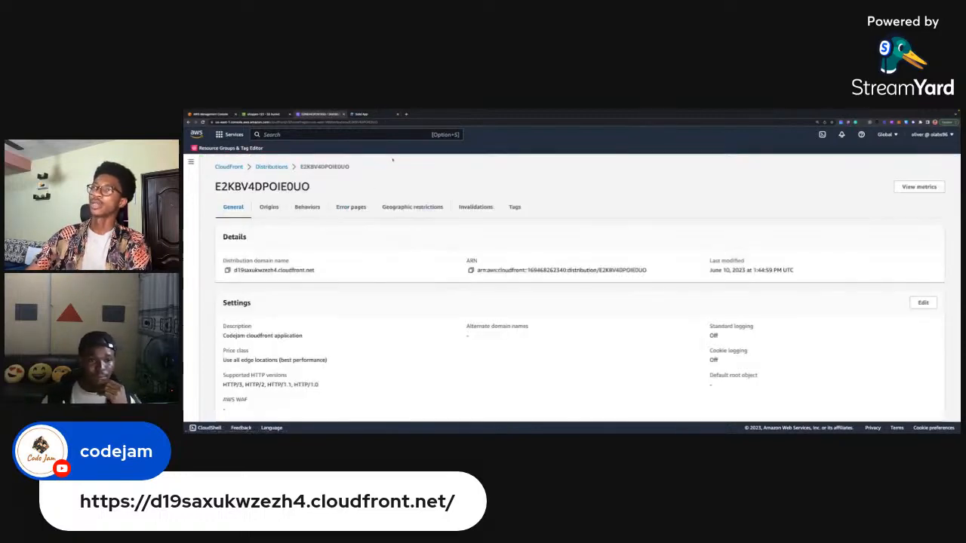
# Switch to the shopping app window, enlarge the developer tools, and open the header details of the index-0d4d133a.js request.
pyautogui.click(363, 113)
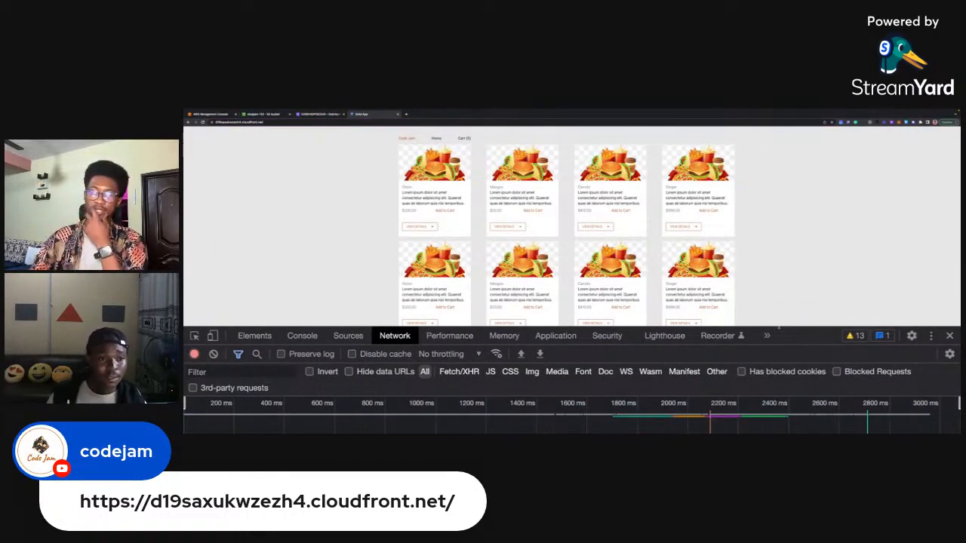
pyautogui.moveTo(778, 328); pyautogui.dragTo(790, 194)
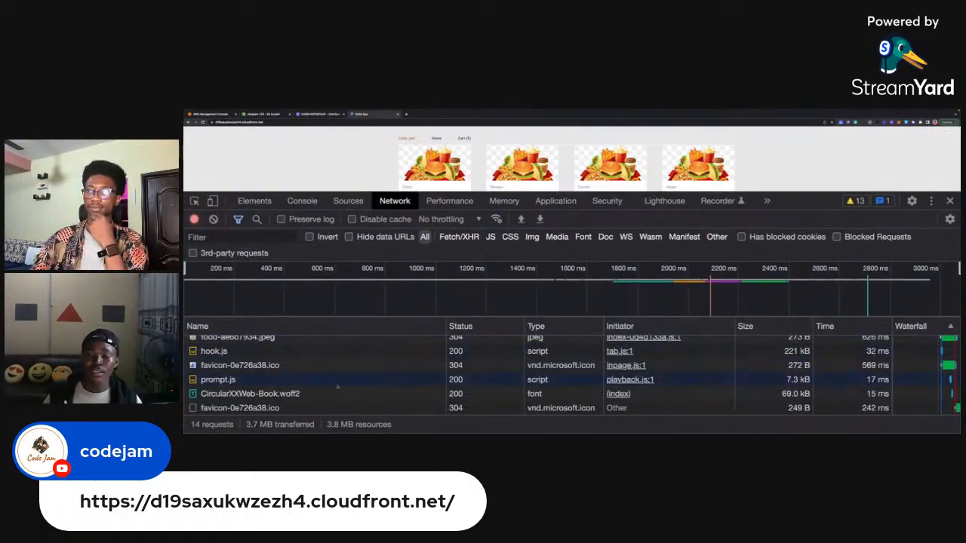
pyautogui.scroll(5, 337, 387)
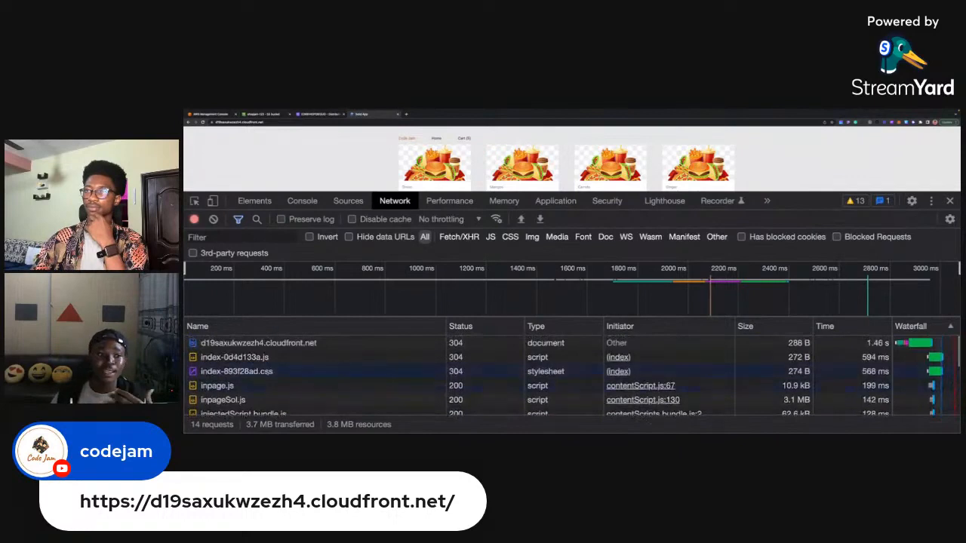
pyautogui.click(234, 357)
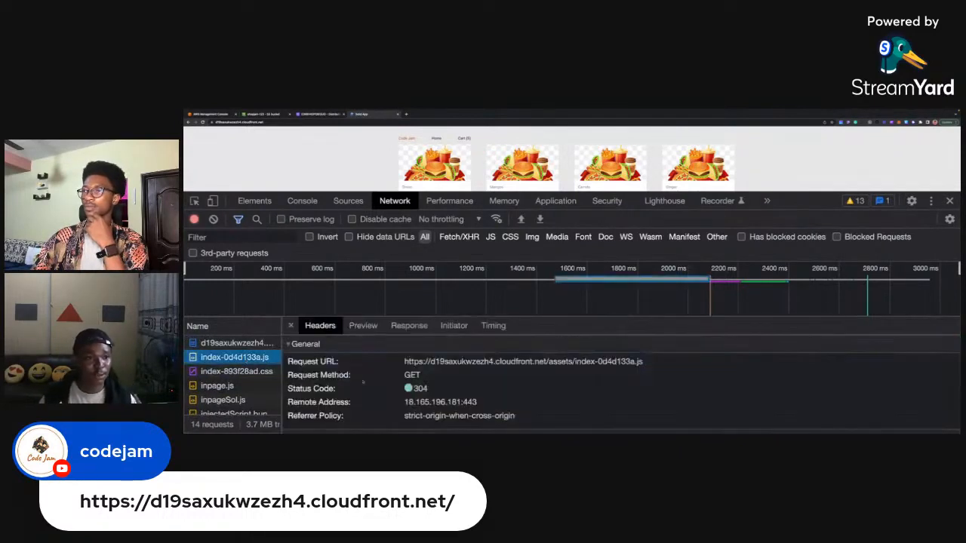
# Examine the X-Cache and other CloudFront response headers of index-0d4d133a.js, and shrink the developer tools to show the product listing.
pyautogui.scroll(-5, 619, 385)
pyautogui.scroll(-3, 619, 385)
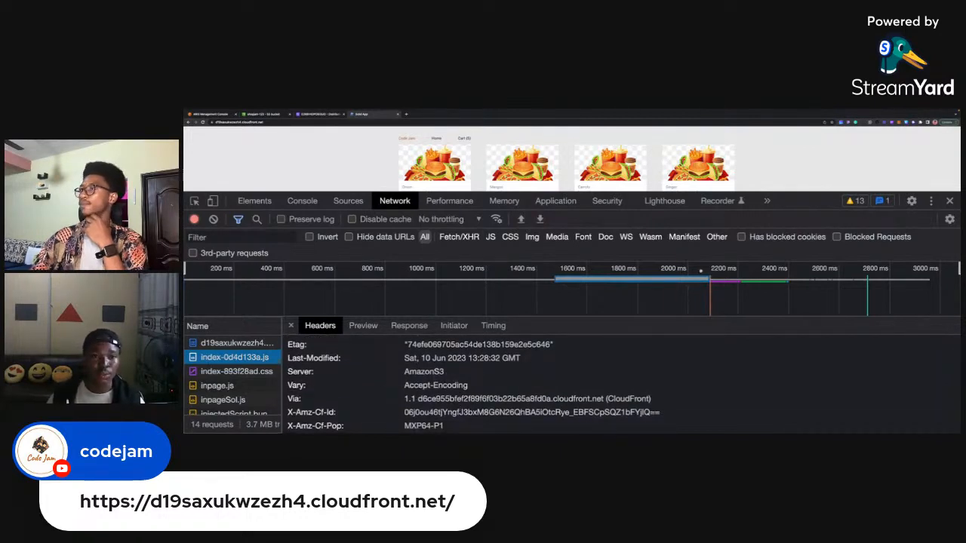
pyautogui.moveTo(786, 193); pyautogui.dragTo(786, 171)
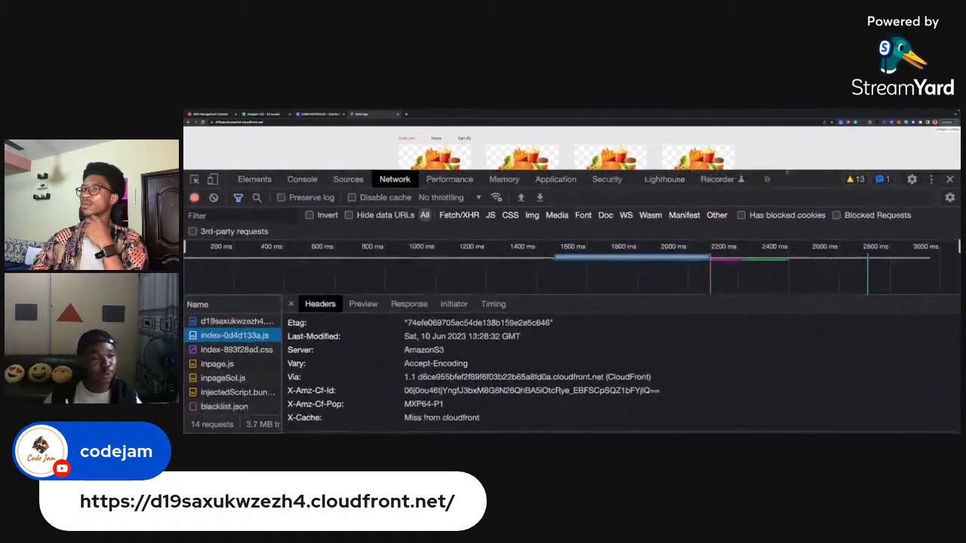
pyautogui.scroll(1, 462, 350)
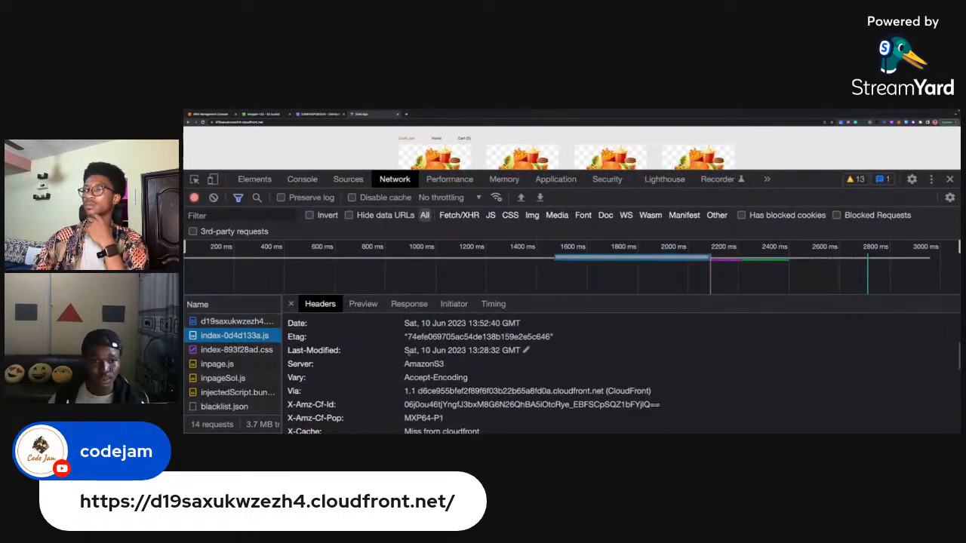
pyautogui.scroll(1, 490, 363)
pyautogui.scroll(-2, 491, 363)
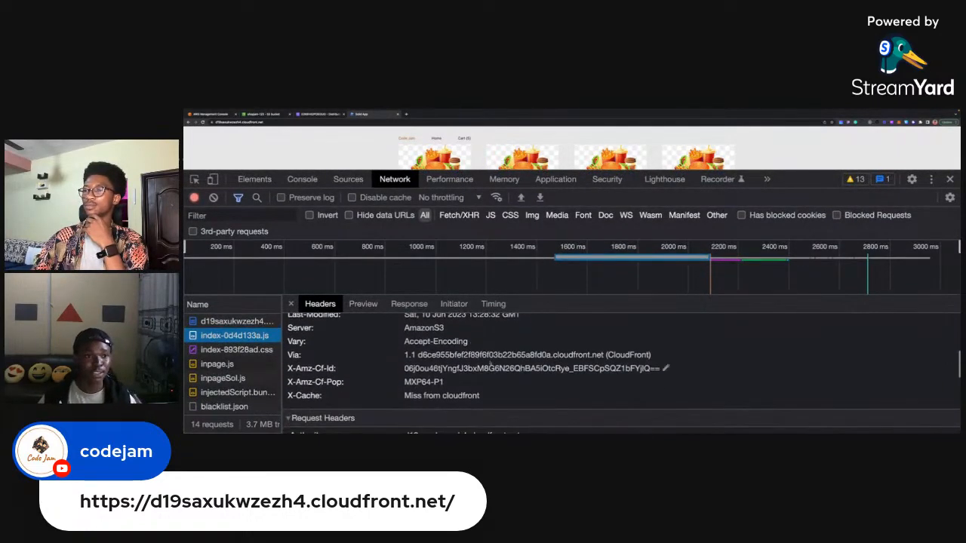
pyautogui.scroll(1, 491, 363)
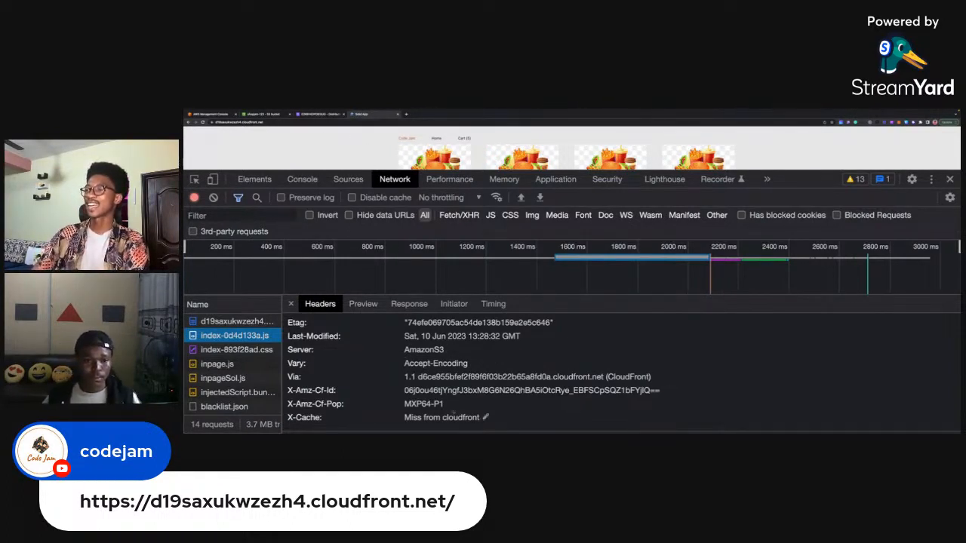
pyautogui.scroll(-1, 455, 410)
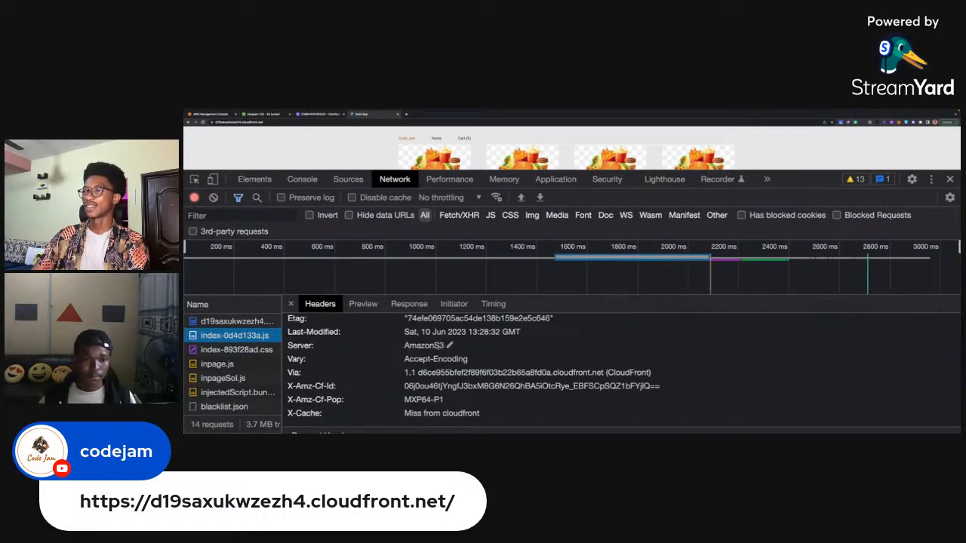
pyautogui.scroll(-1, 477, 412)
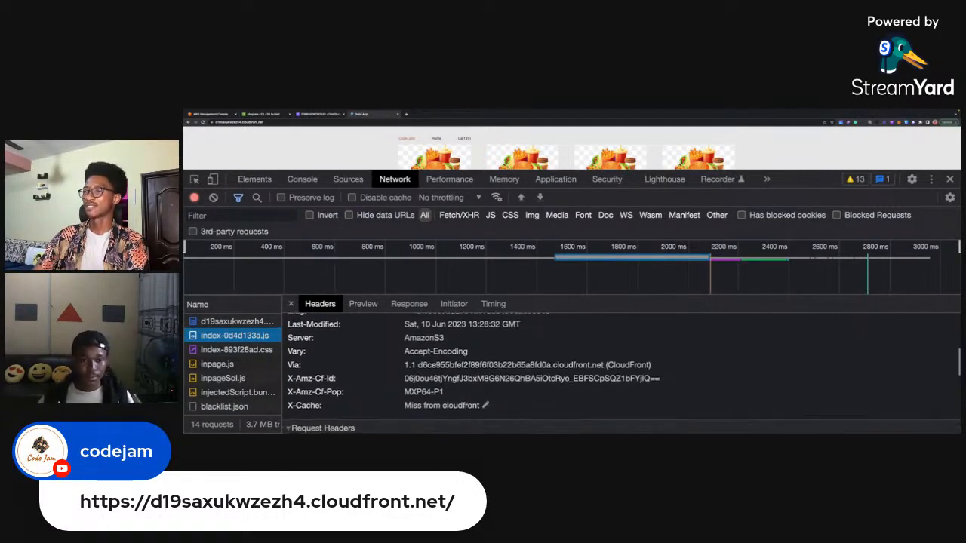
pyautogui.scroll(-1, 464, 396)
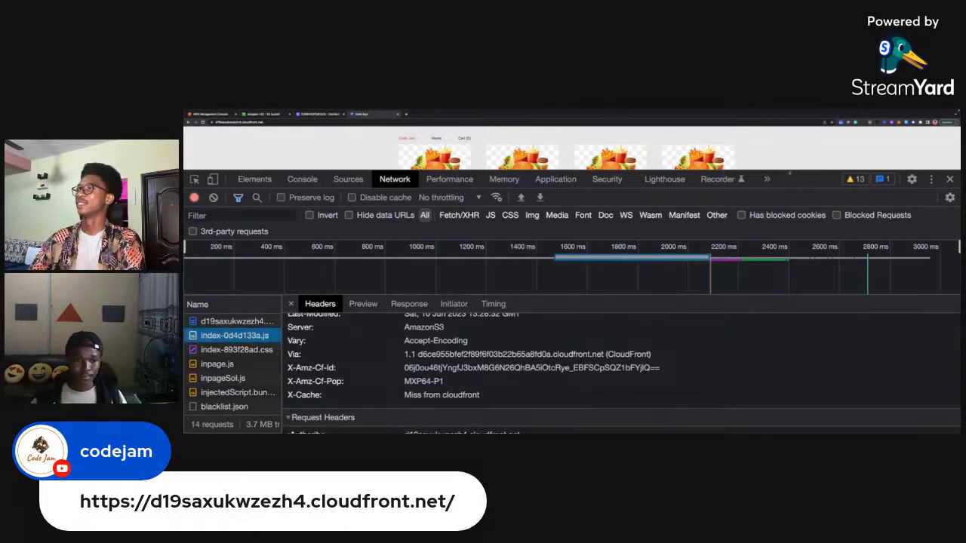
pyautogui.moveTo(788, 172); pyautogui.dragTo(759, 318)
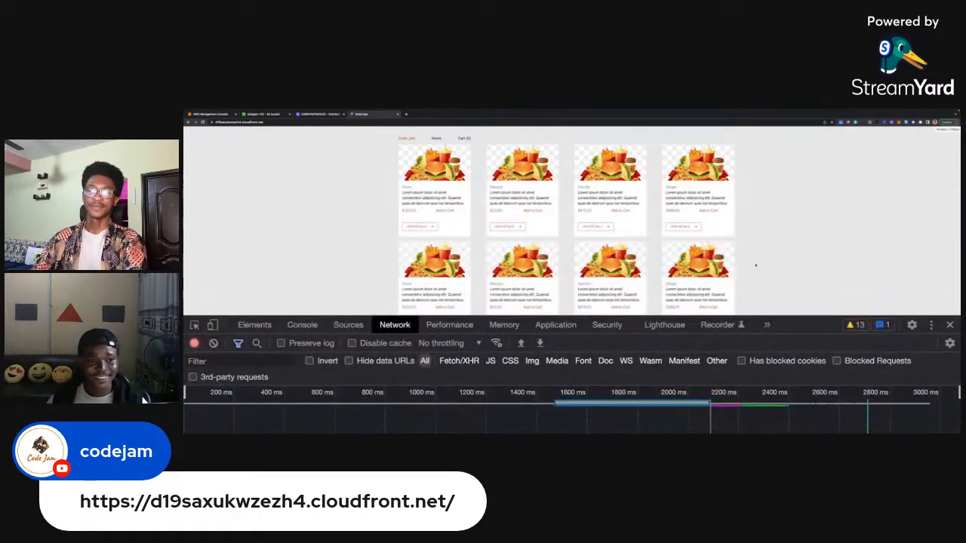